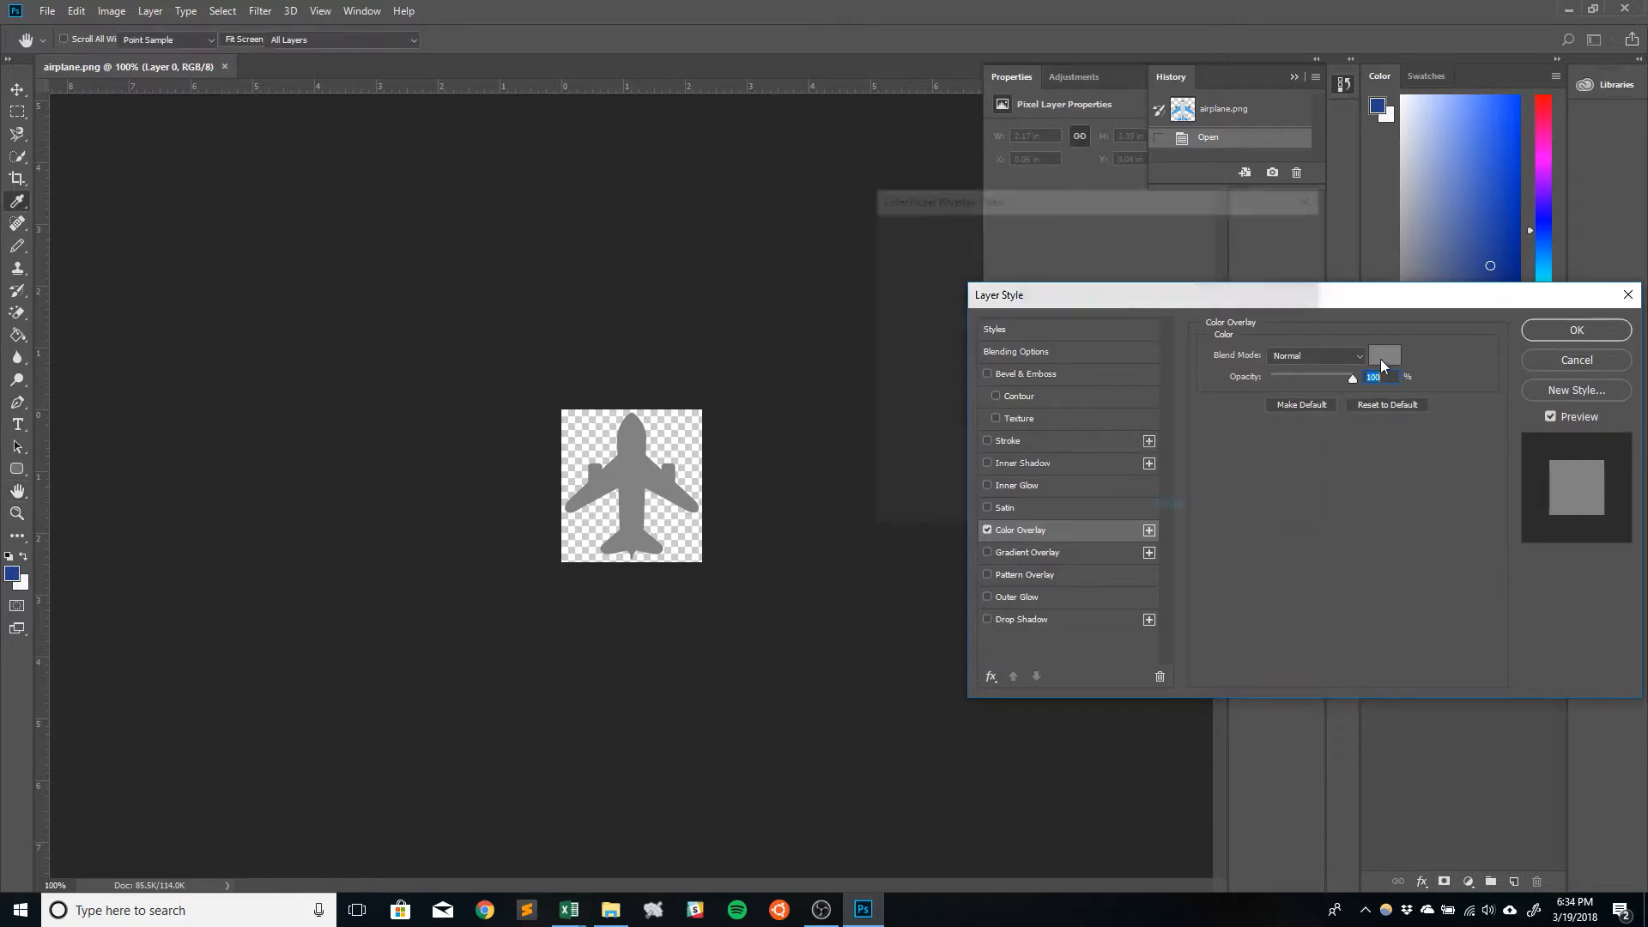
# Step: Set the airplane layer's Color Overlay to dark grey #626262 and apply the layer style
pyautogui.moveTo(1048, 354); pyautogui.dragTo(1177, 580)
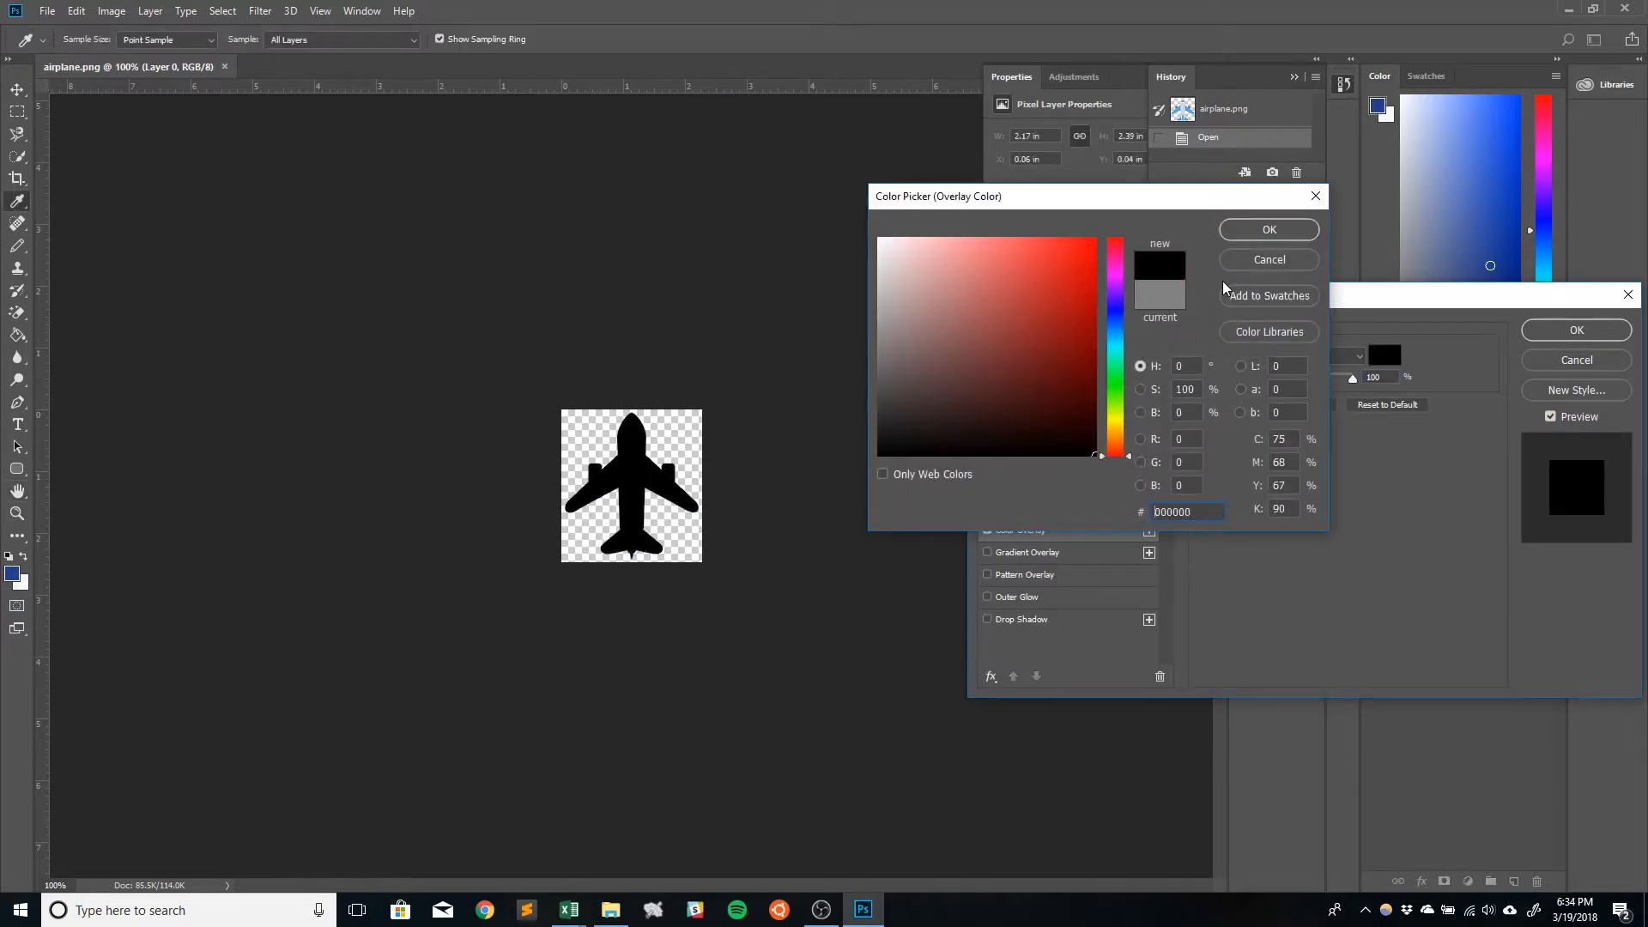
pyautogui.moveTo(1082, 450); pyautogui.dragTo(861, 387)
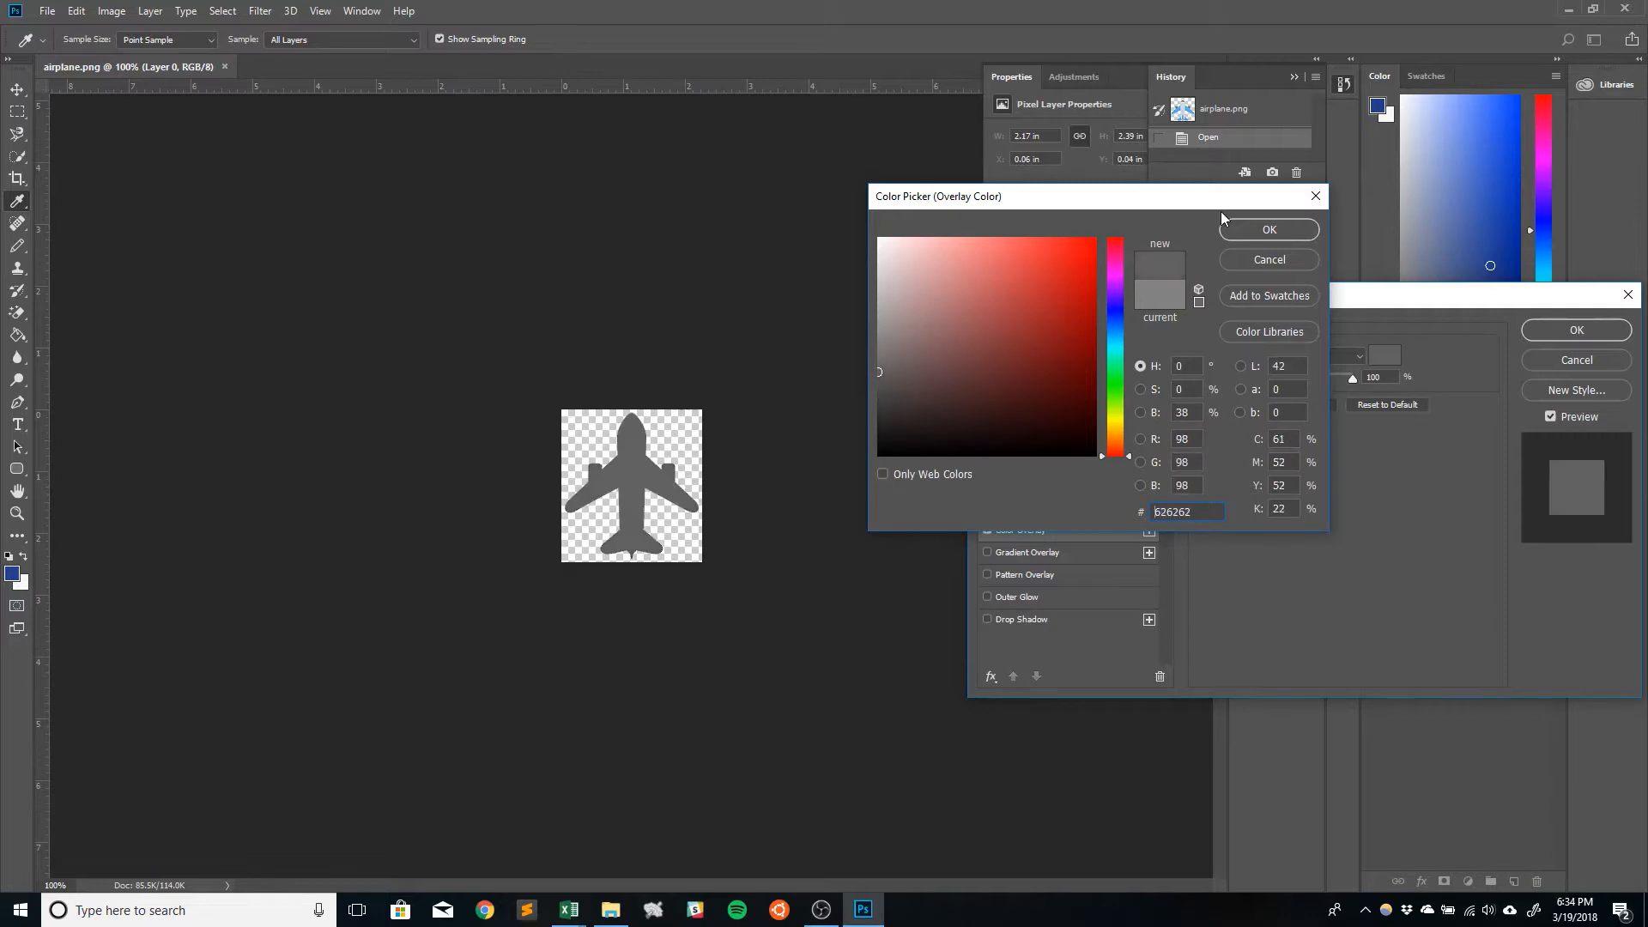
pyautogui.click(1246, 234)
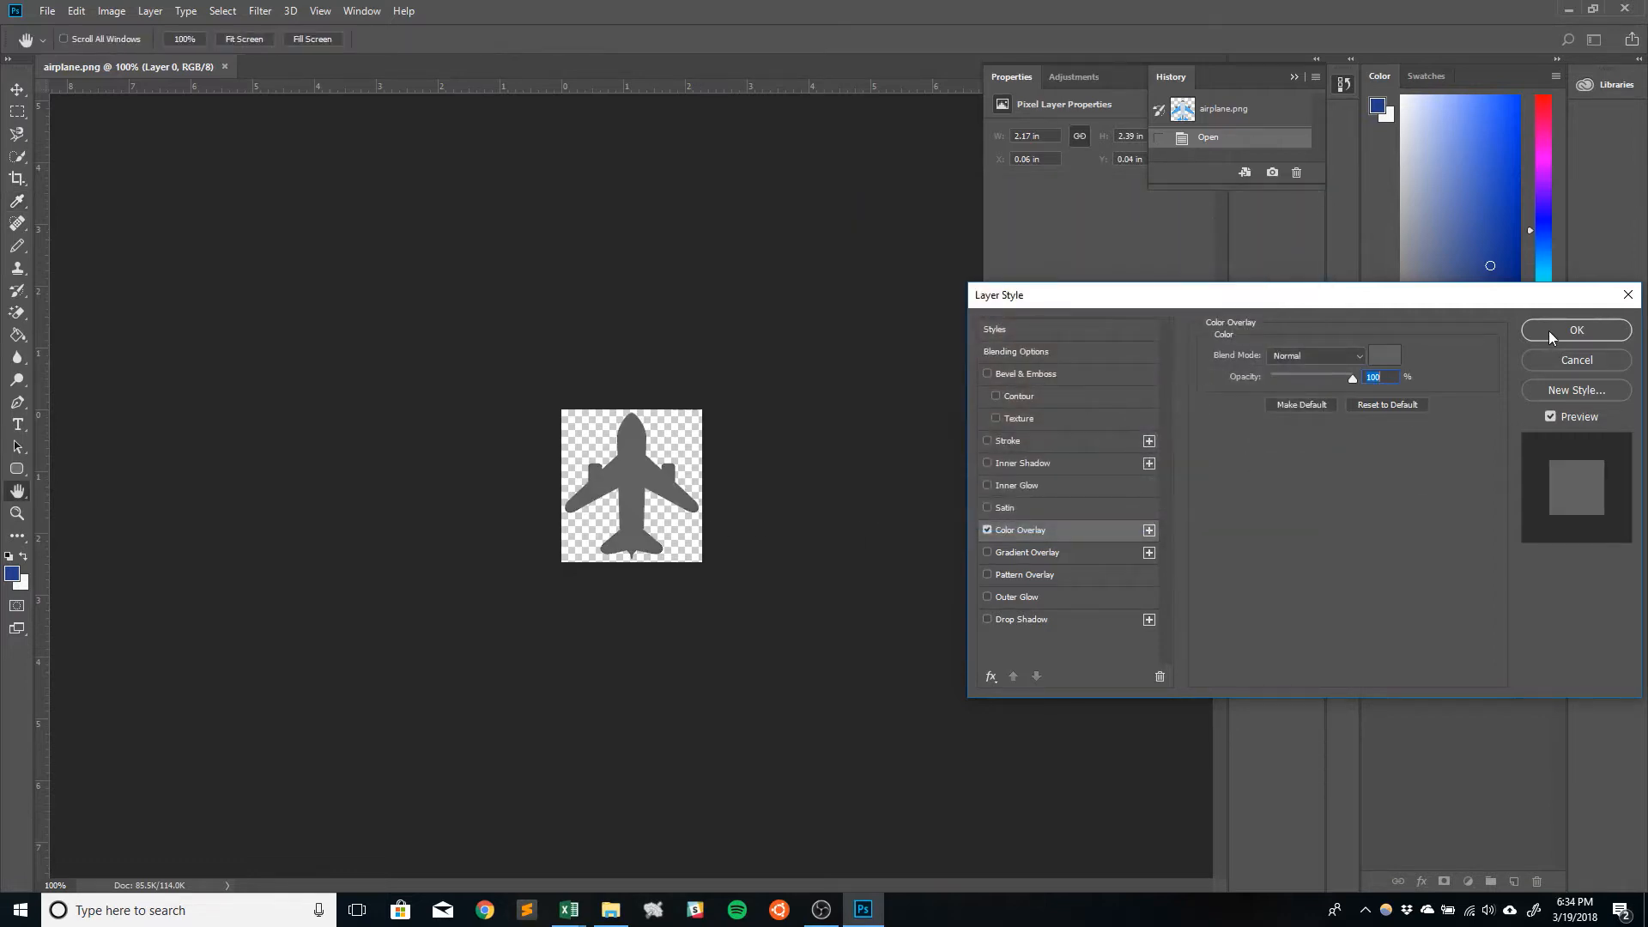
pyautogui.click(1576, 331)
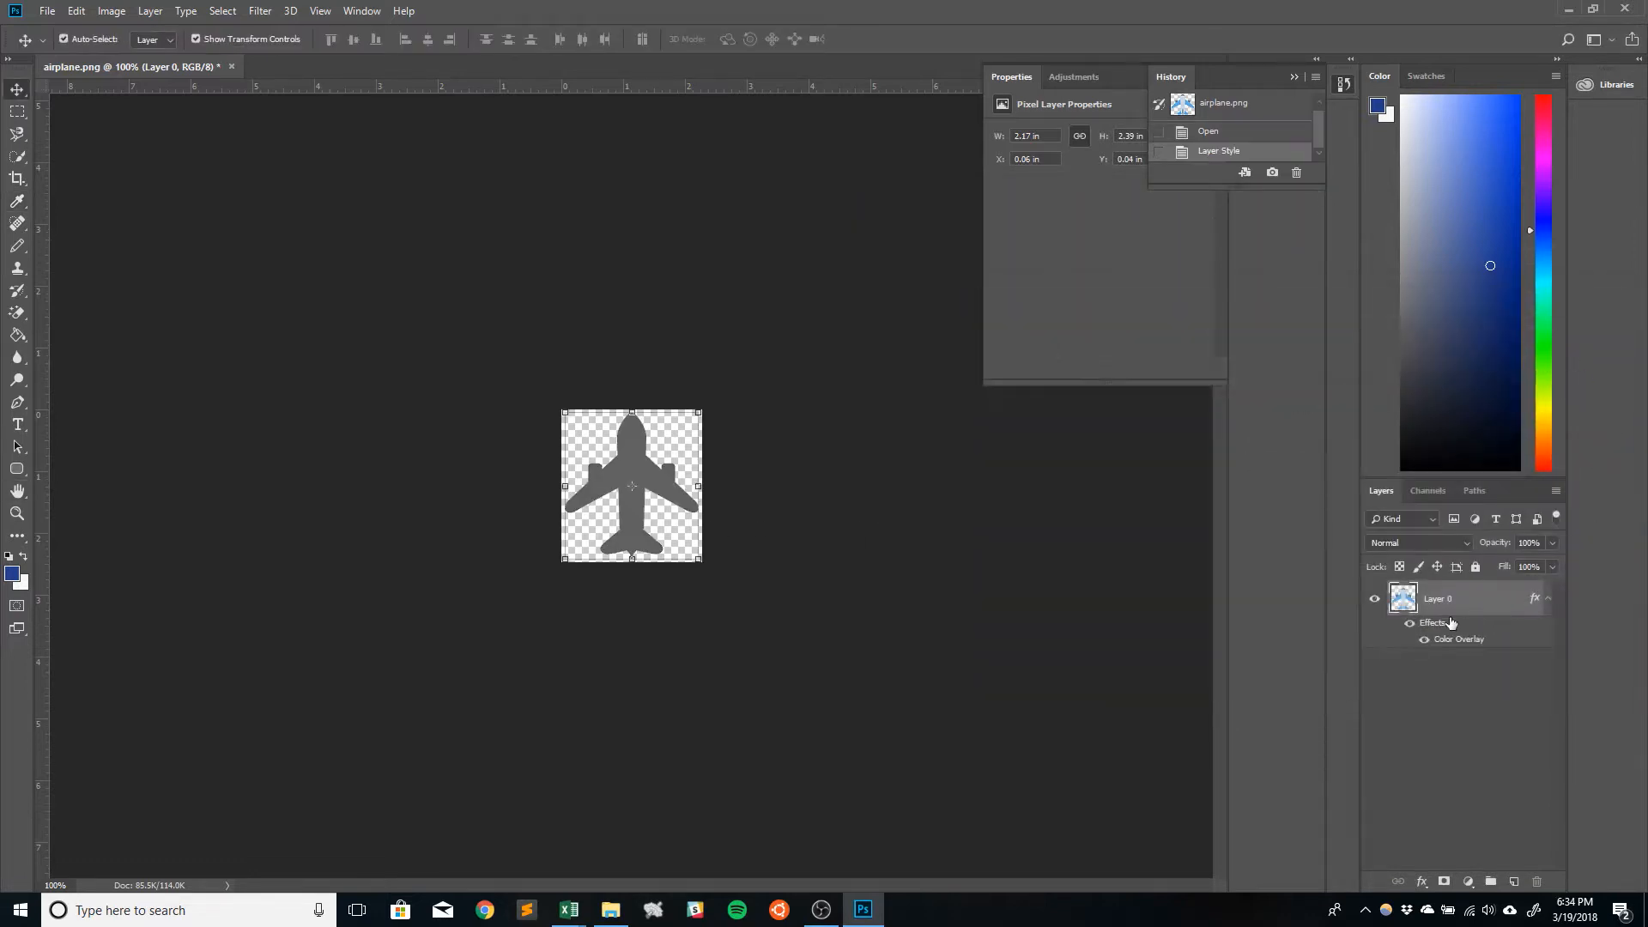
# Step: Export the recoloured airplane as airplanebw.png in the Demo folder, and quit Photoshop without saving the original document
pyautogui.click(45, 12)
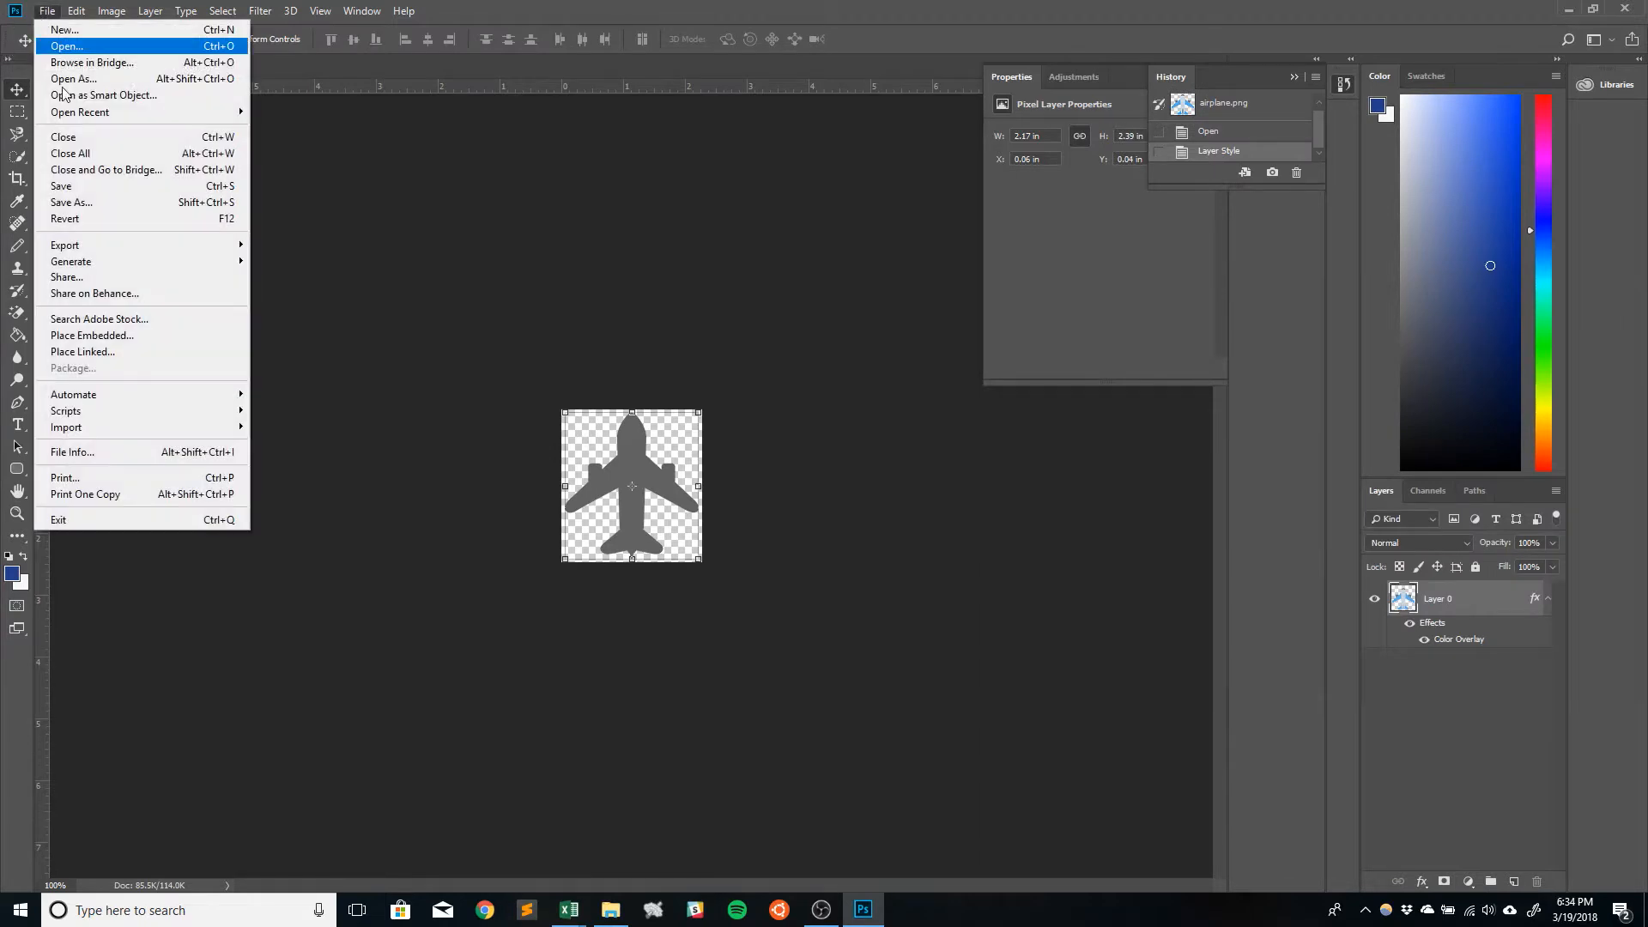
pyautogui.moveTo(118, 248)
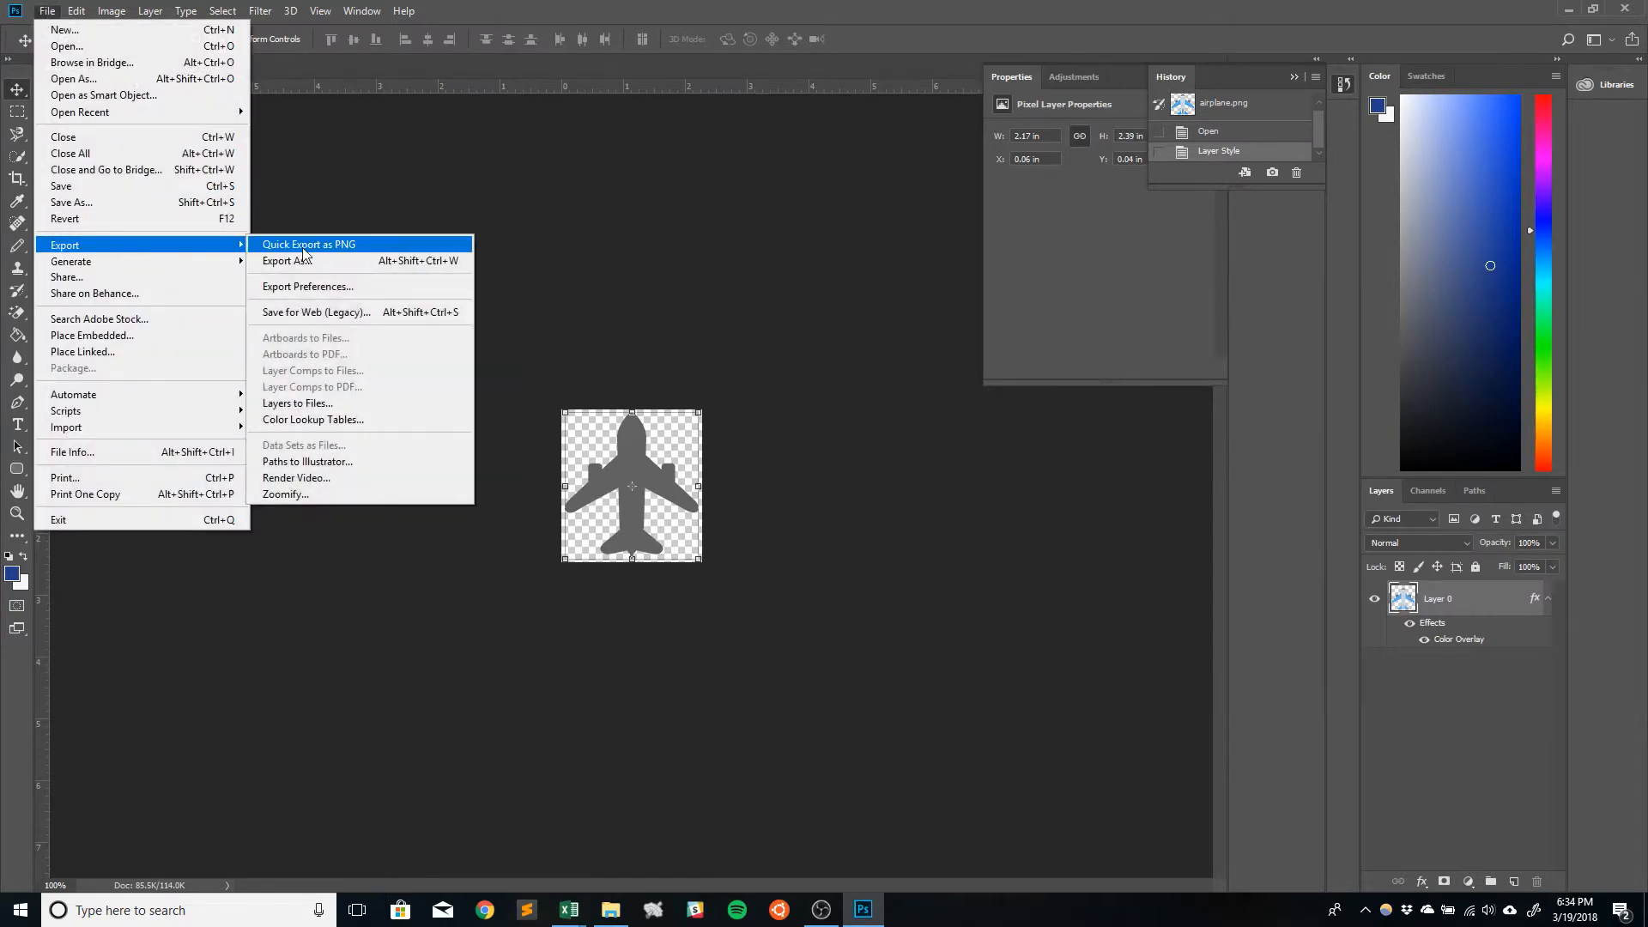
pyautogui.click(299, 246)
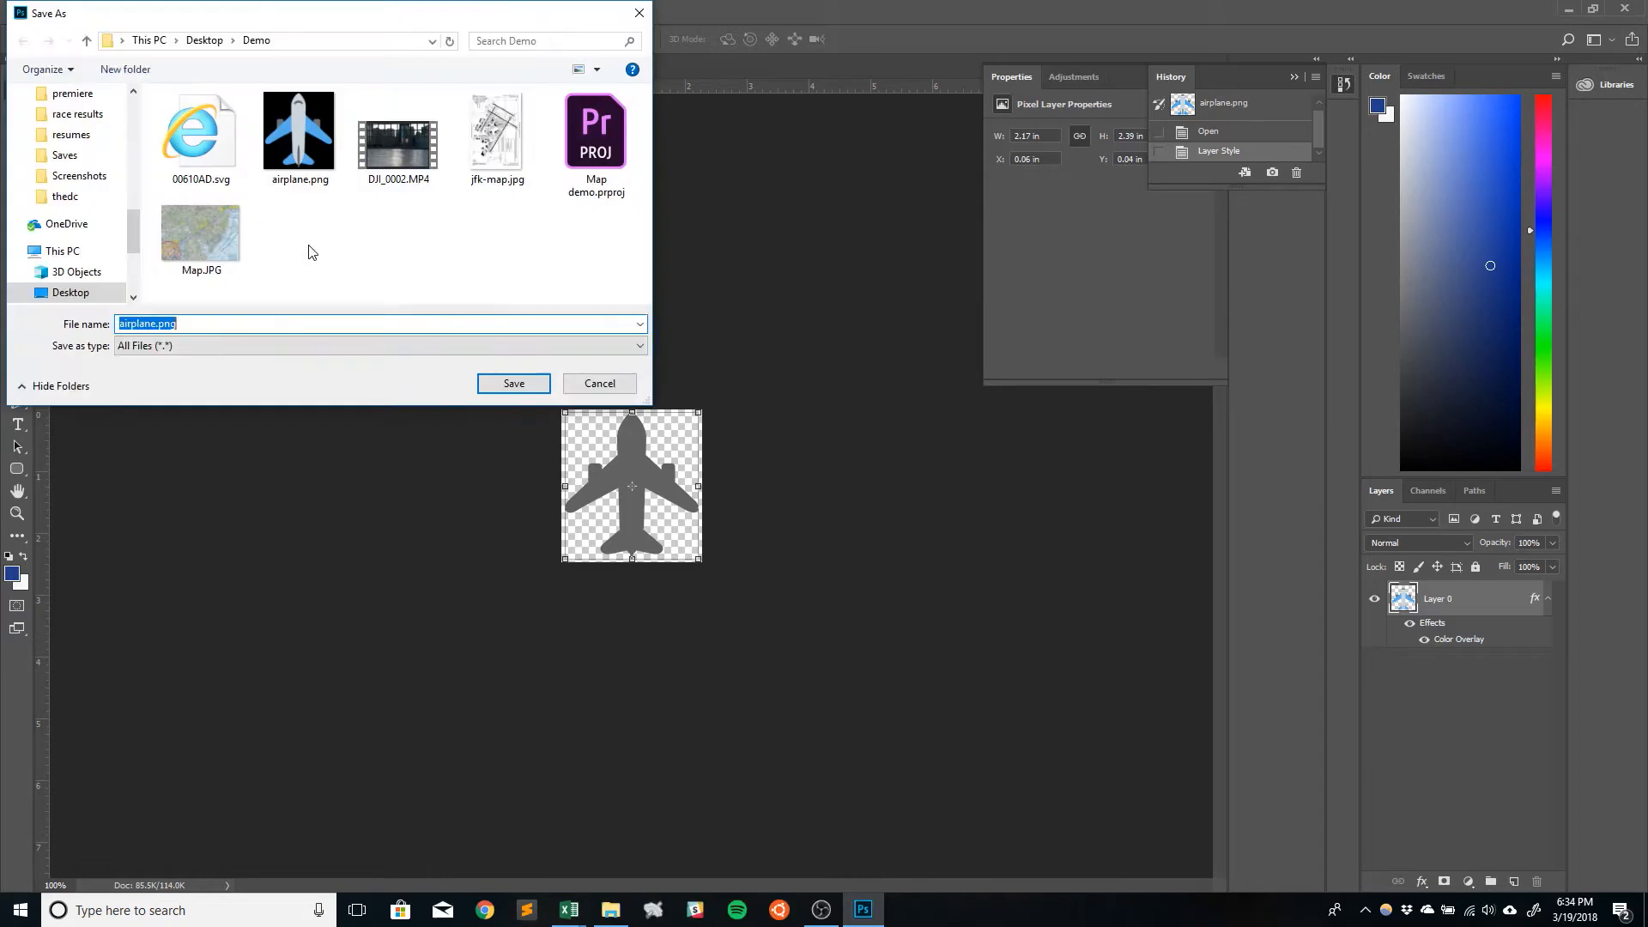
pyautogui.click(154, 323)
pyautogui.write('w')
pyautogui.write('bw')
pyautogui.click(503, 388)
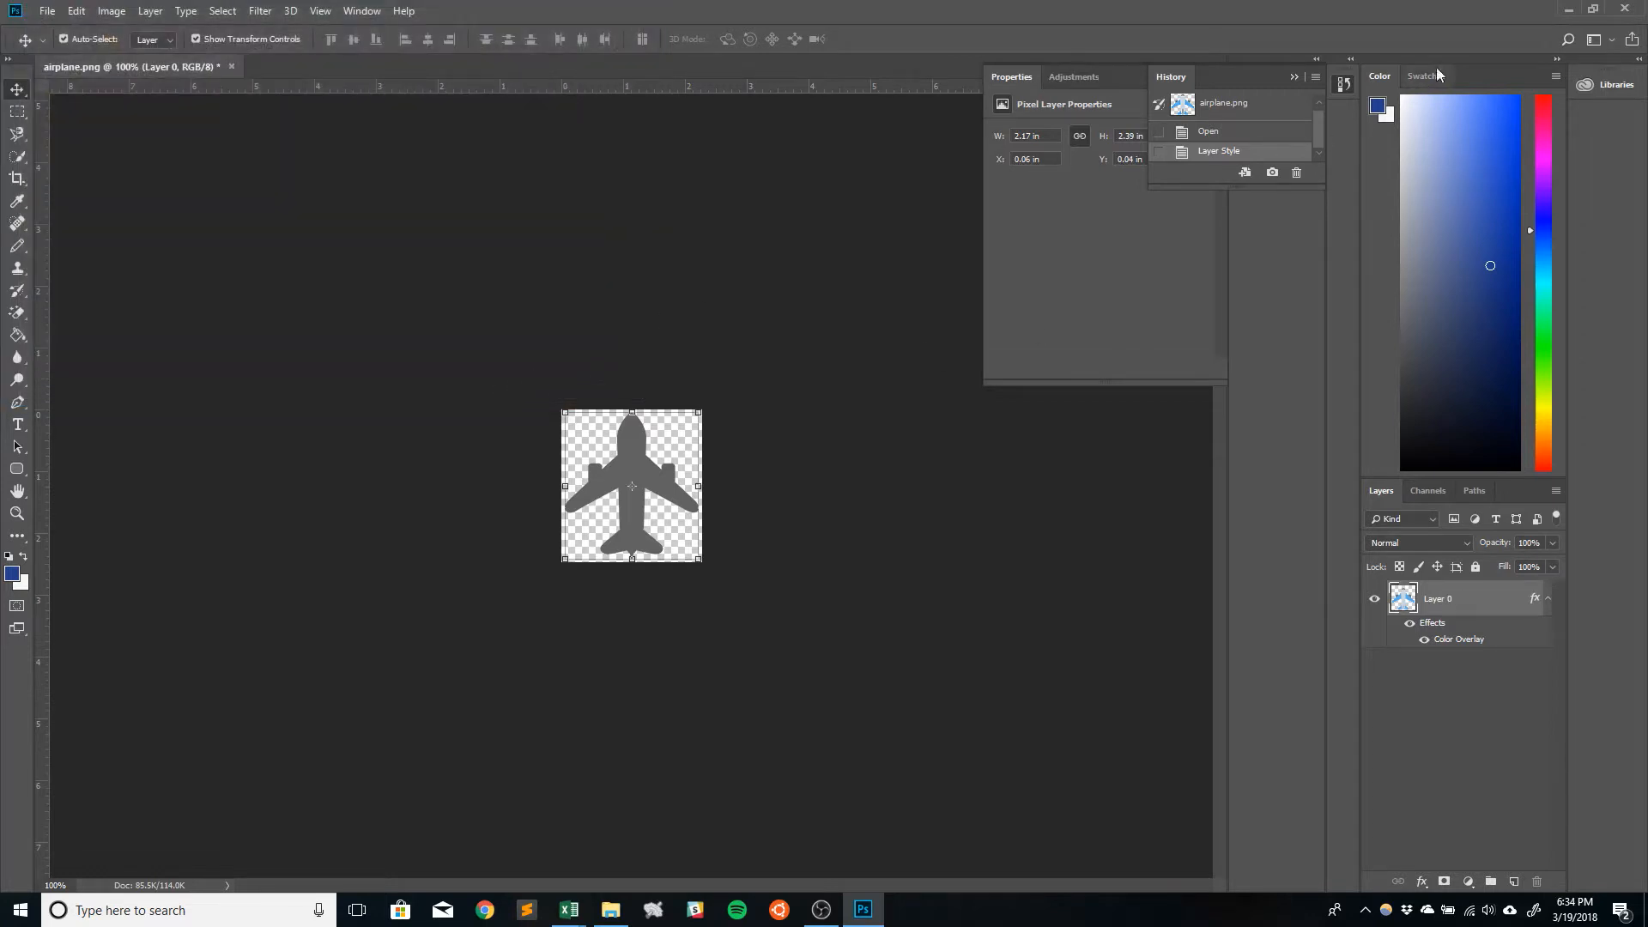
pyautogui.click(1625, 10)
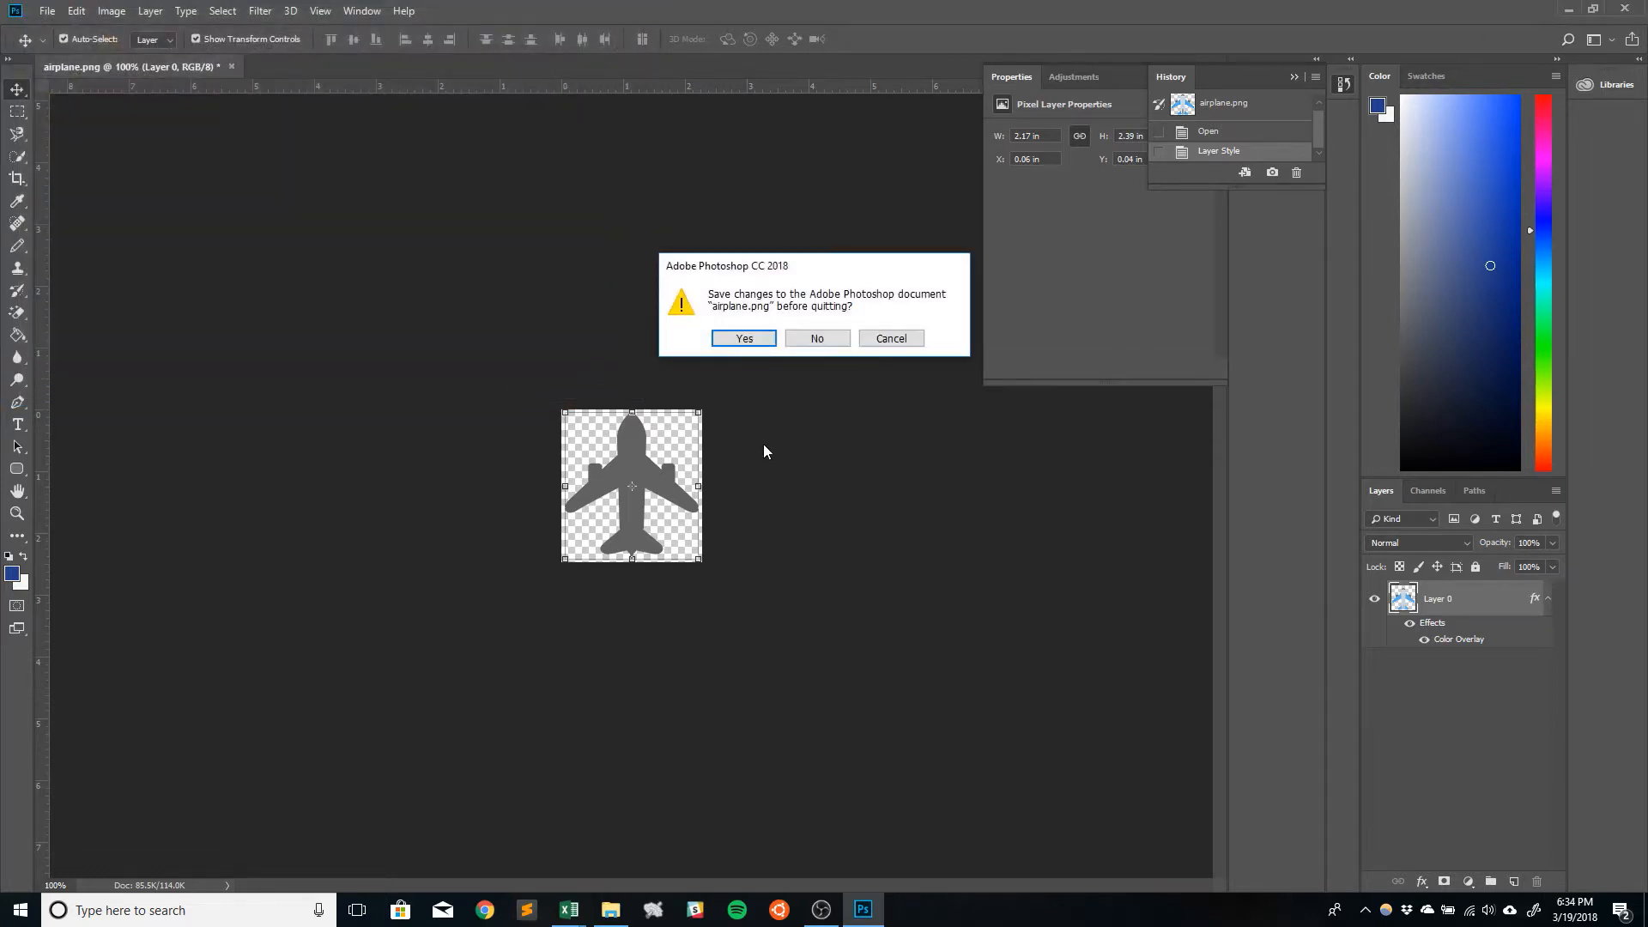
pyautogui.click(804, 338)
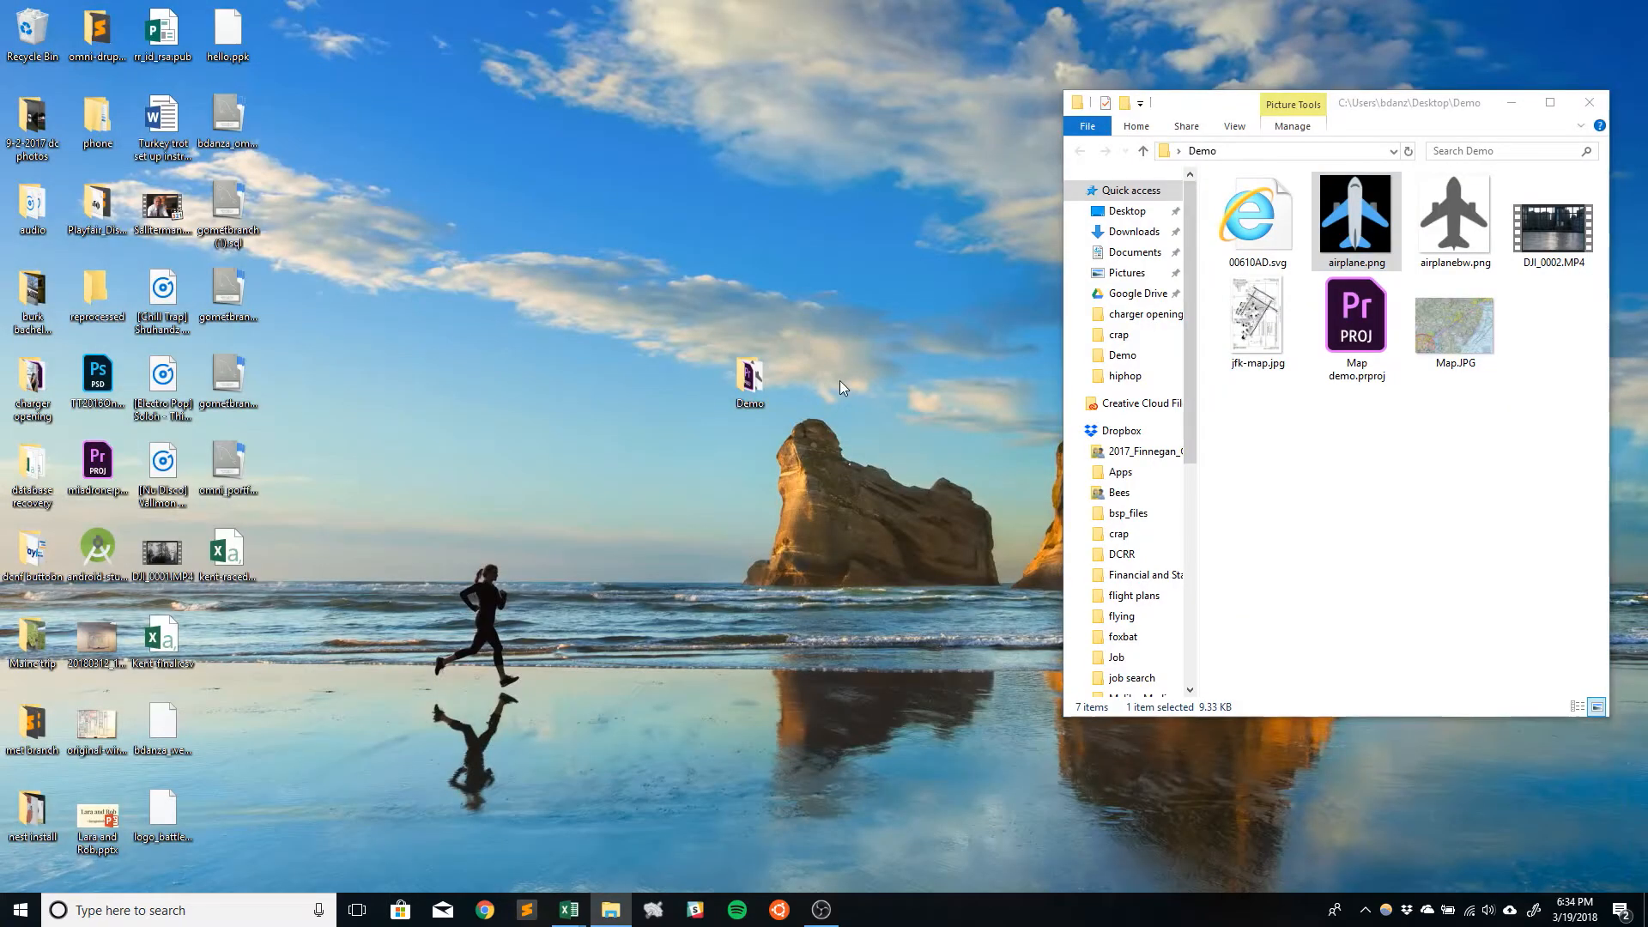
# Step: Preview Map.JPG in the Demo folder and delete the Map demo.prproj file
pyautogui.doubleClick(1274, 321)
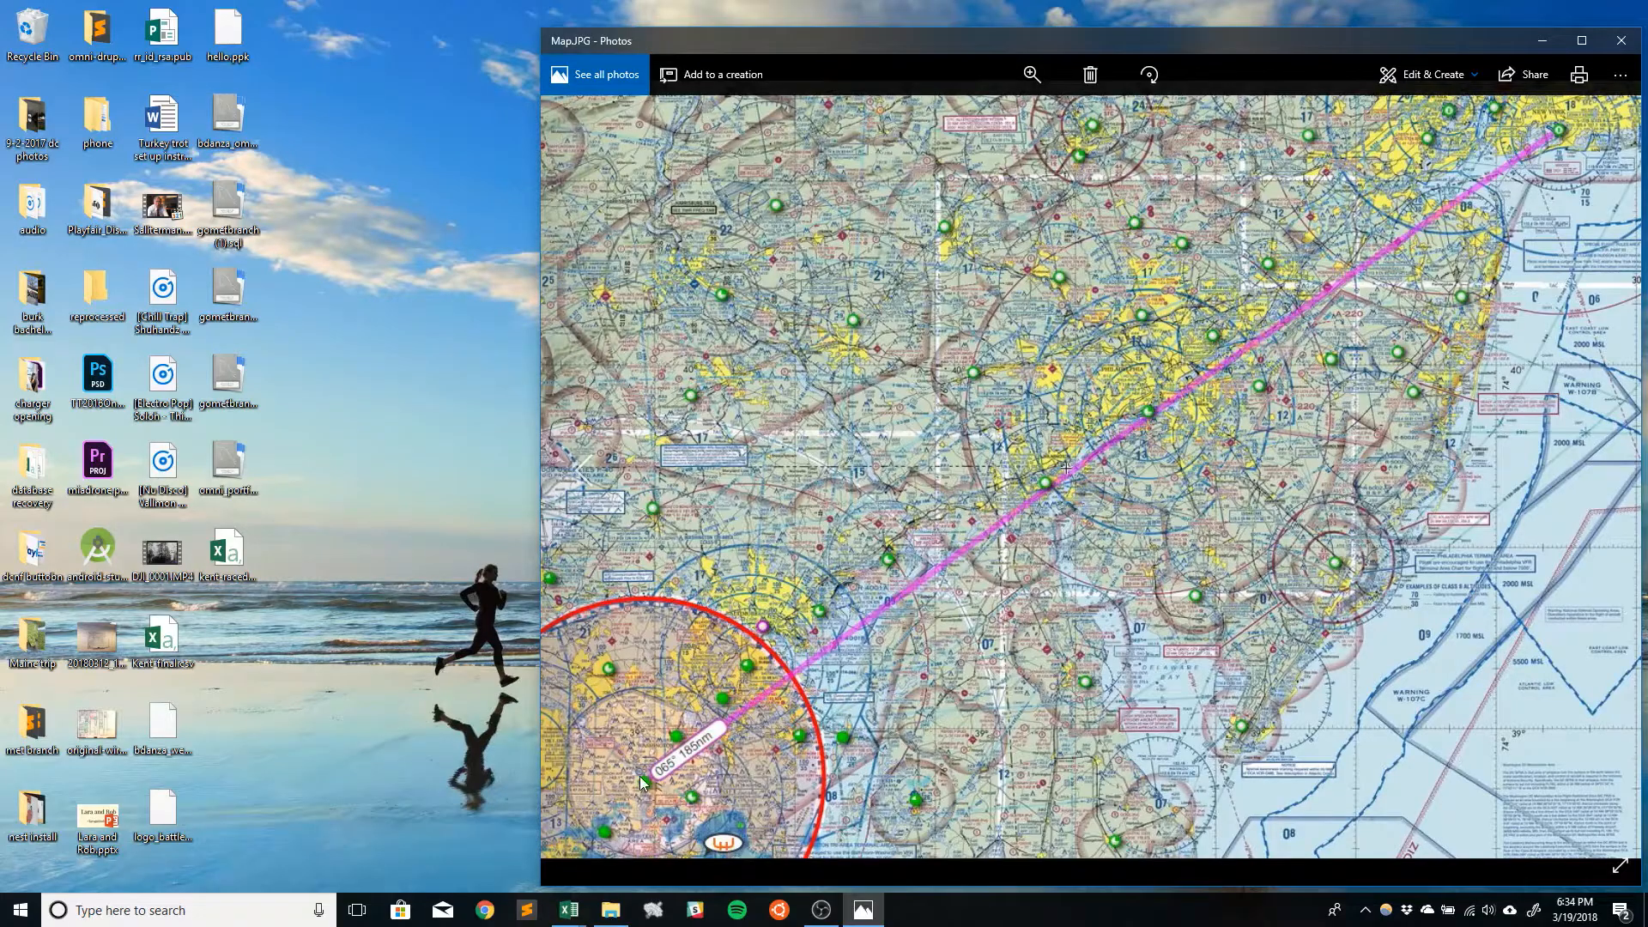
pyautogui.click(1620, 54)
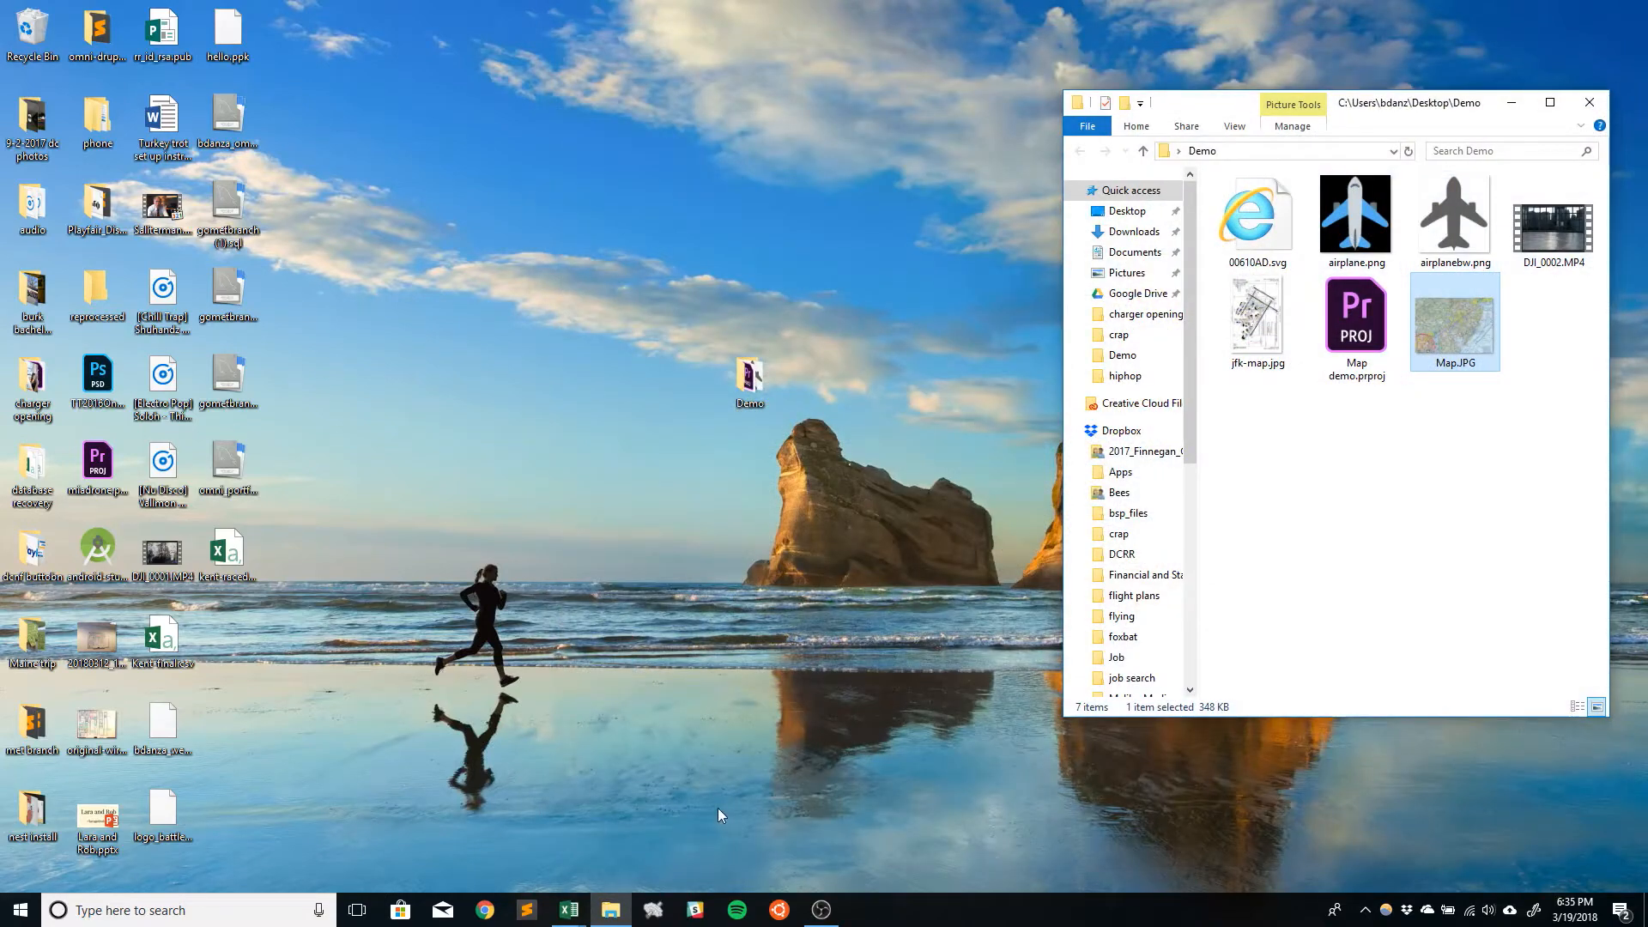
pyautogui.click(1372, 314)
pyautogui.press('Delete')
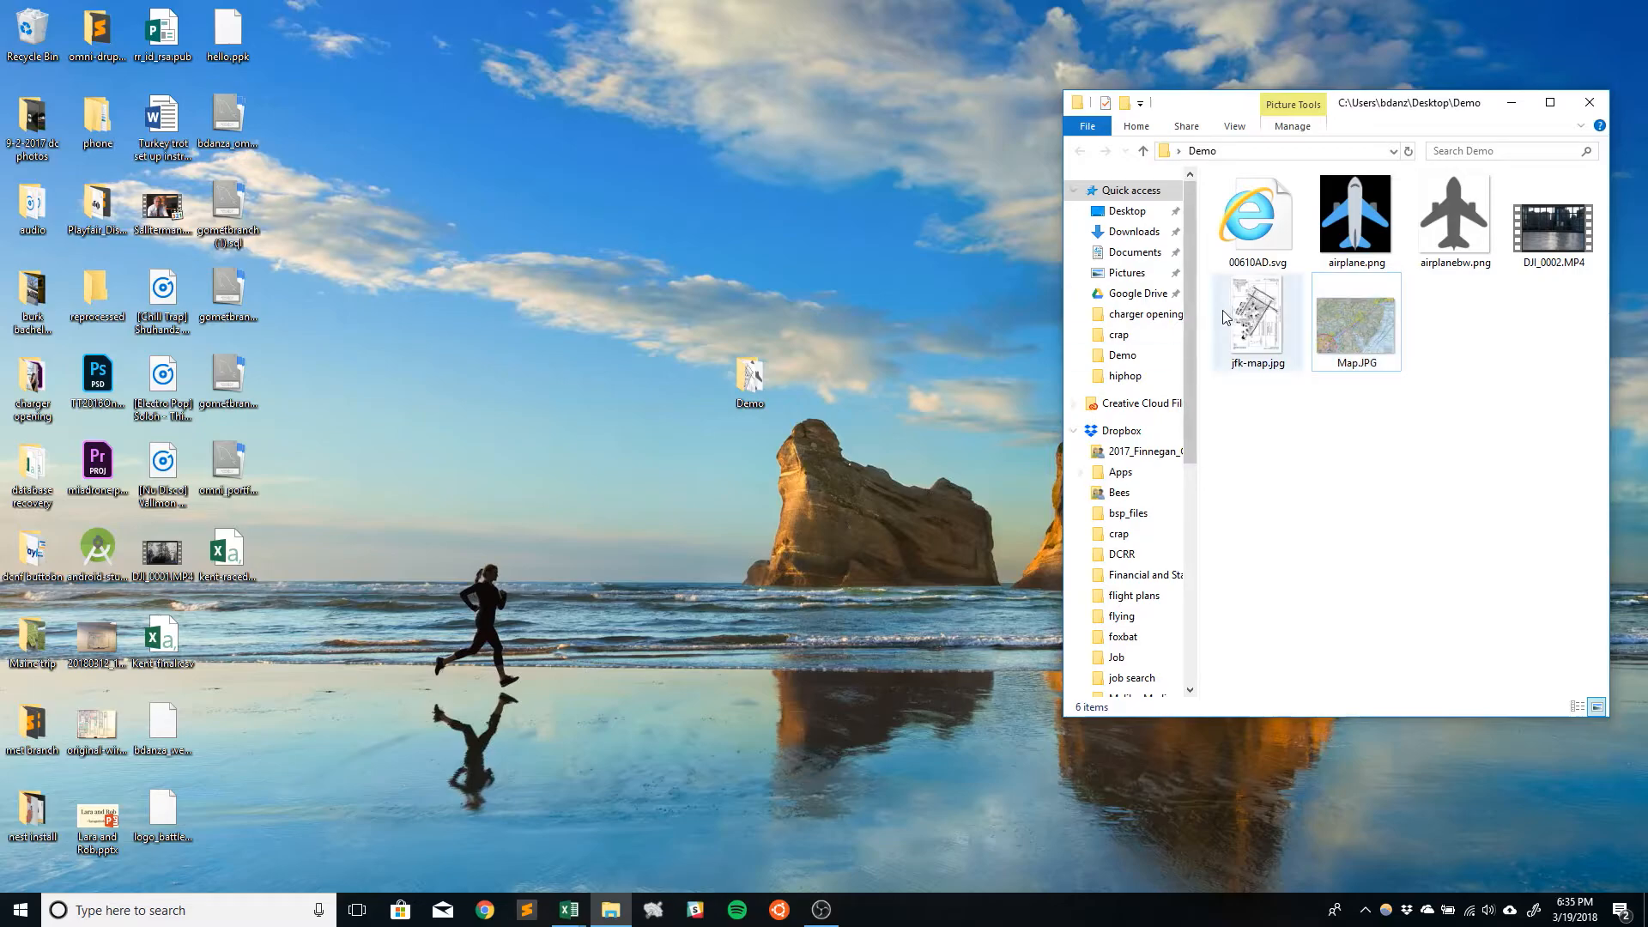
# Step: Preview the DJI_0002.MP4 video at several points along its length and close the player
pyautogui.doubleClick(1551, 227)
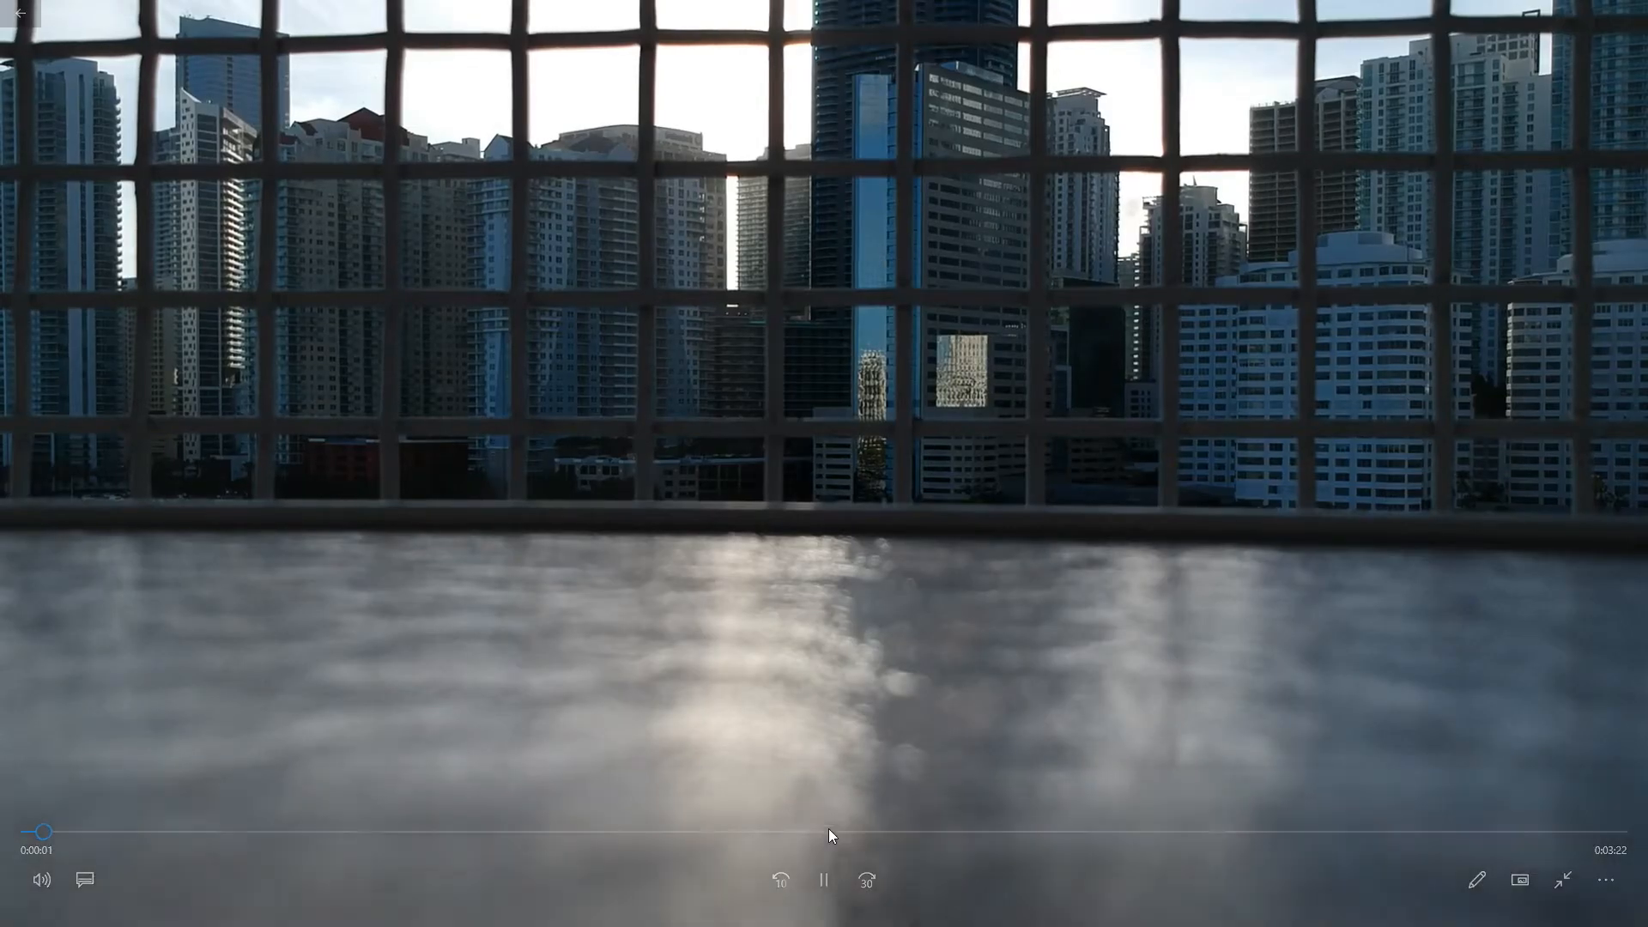
pyautogui.click(837, 832)
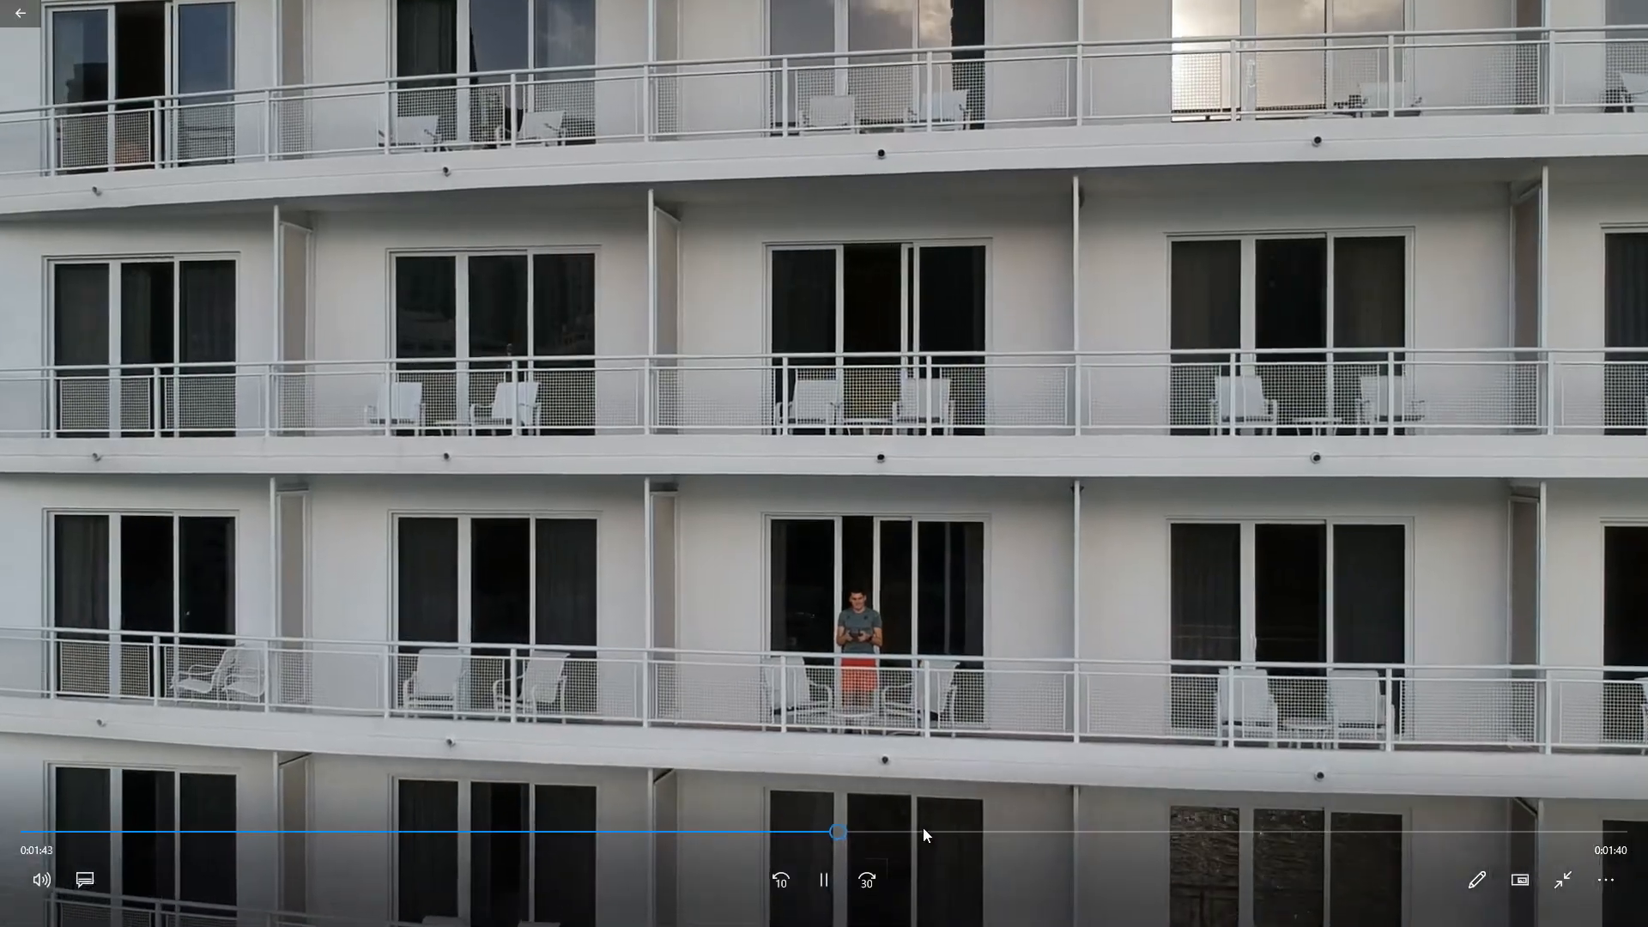
pyautogui.moveTo(924, 828); pyautogui.dragTo(286, 831)
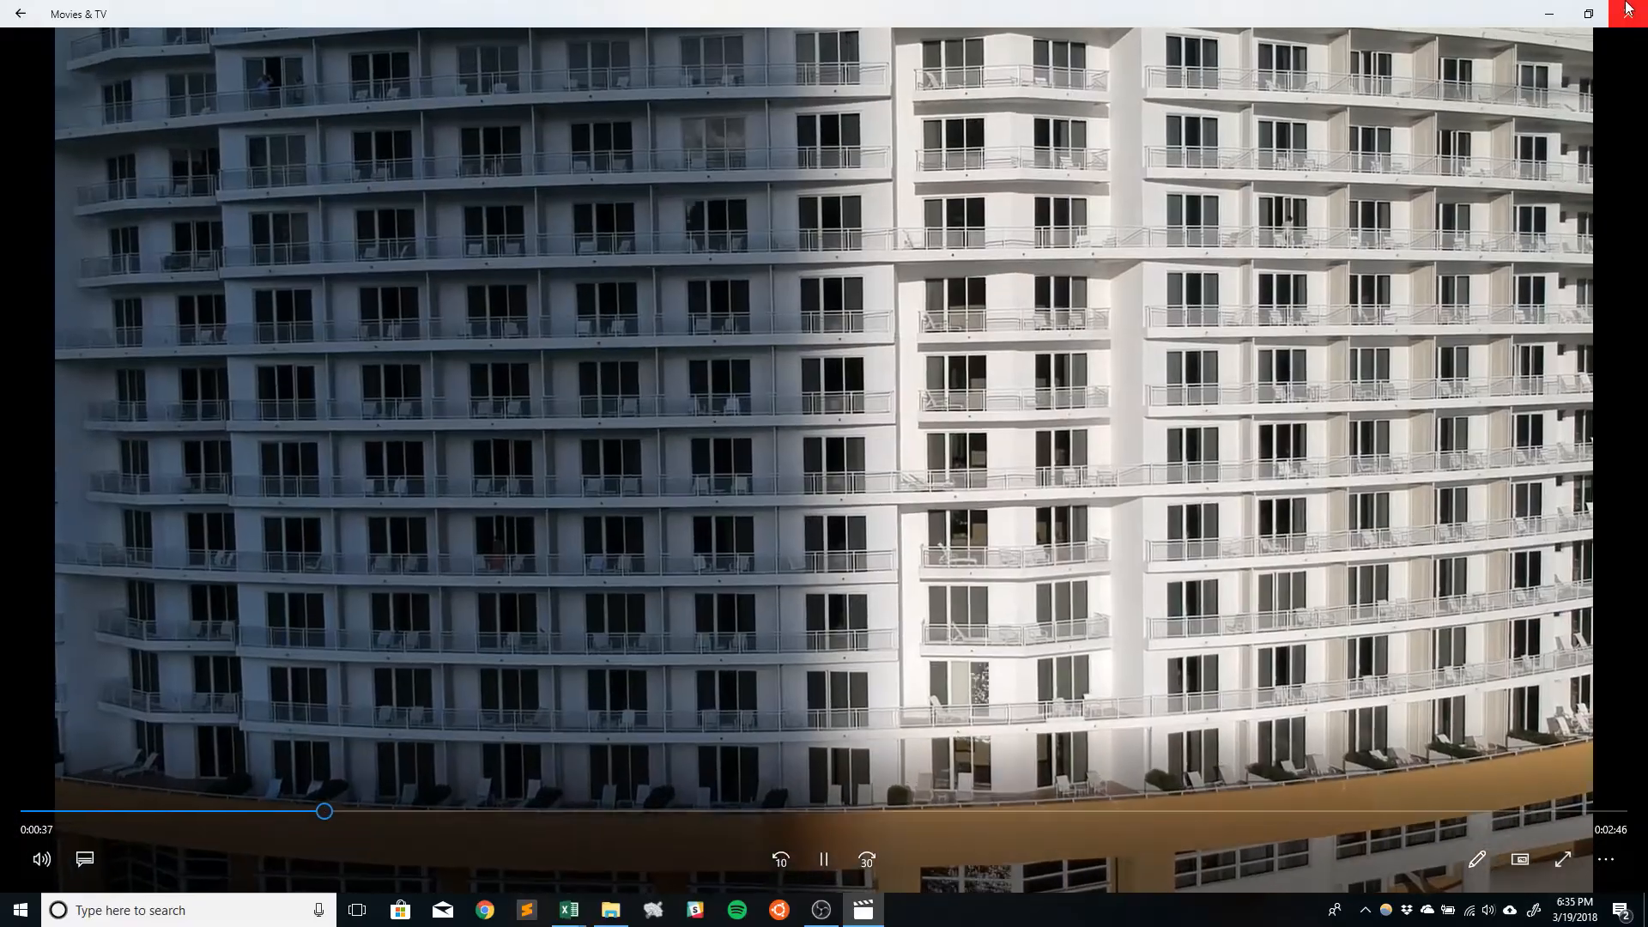
pyautogui.click(1628, 7)
# Step: Open Premiere Pro and create a new project named "demo maps" in the Demo folder
pyautogui.press('super')
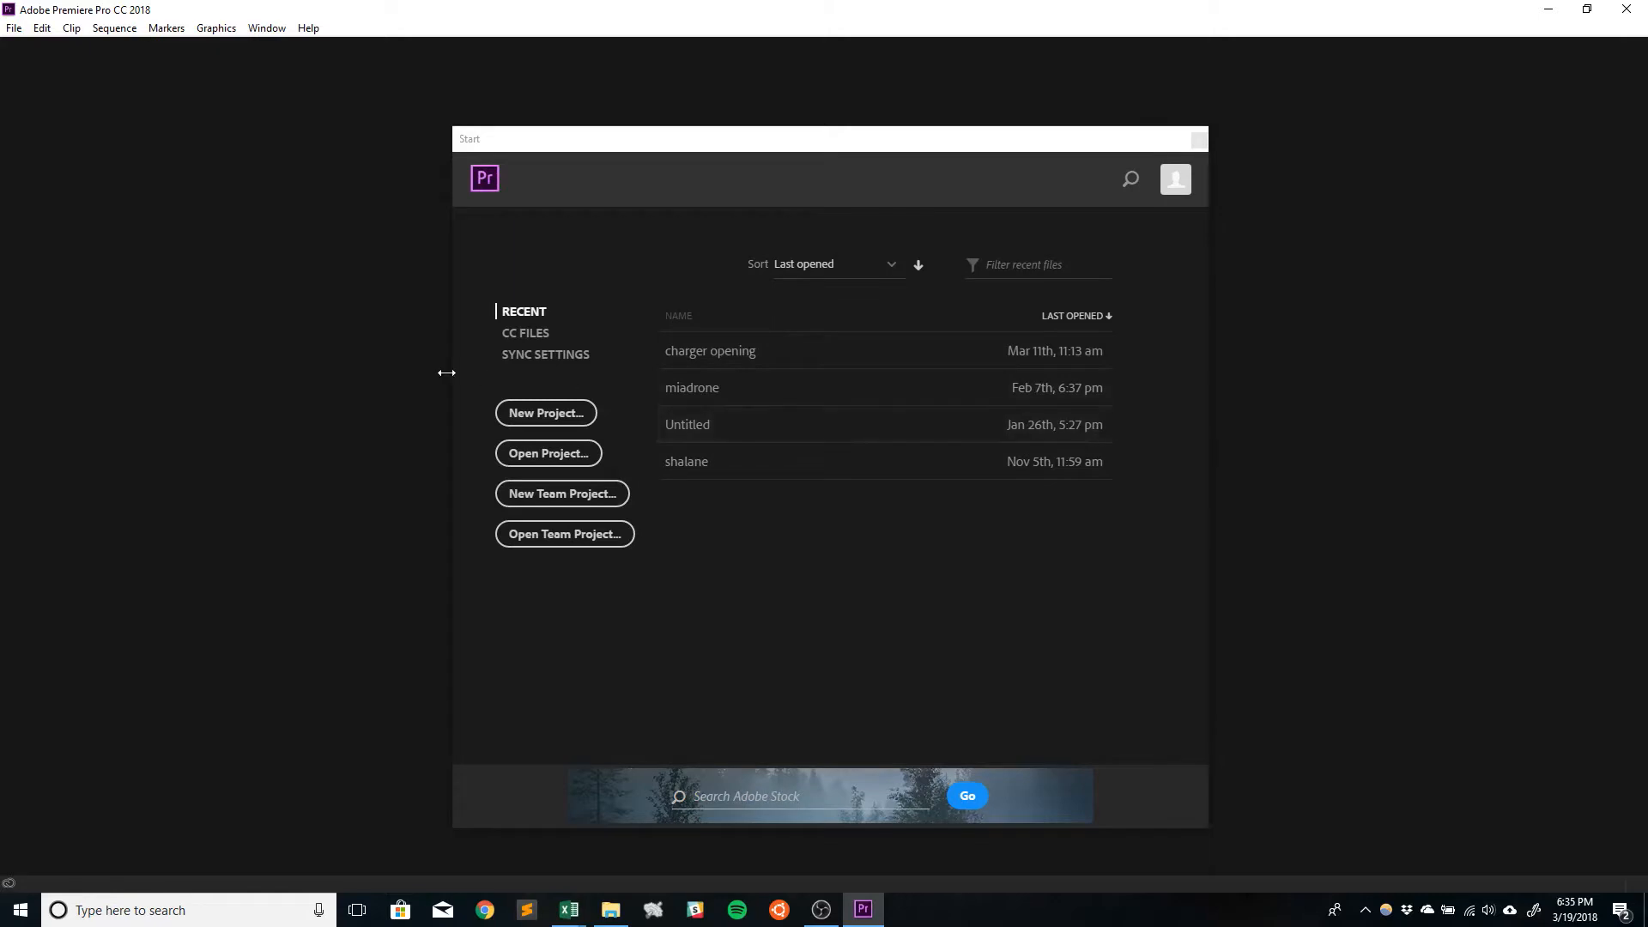
pyautogui.click(526, 414)
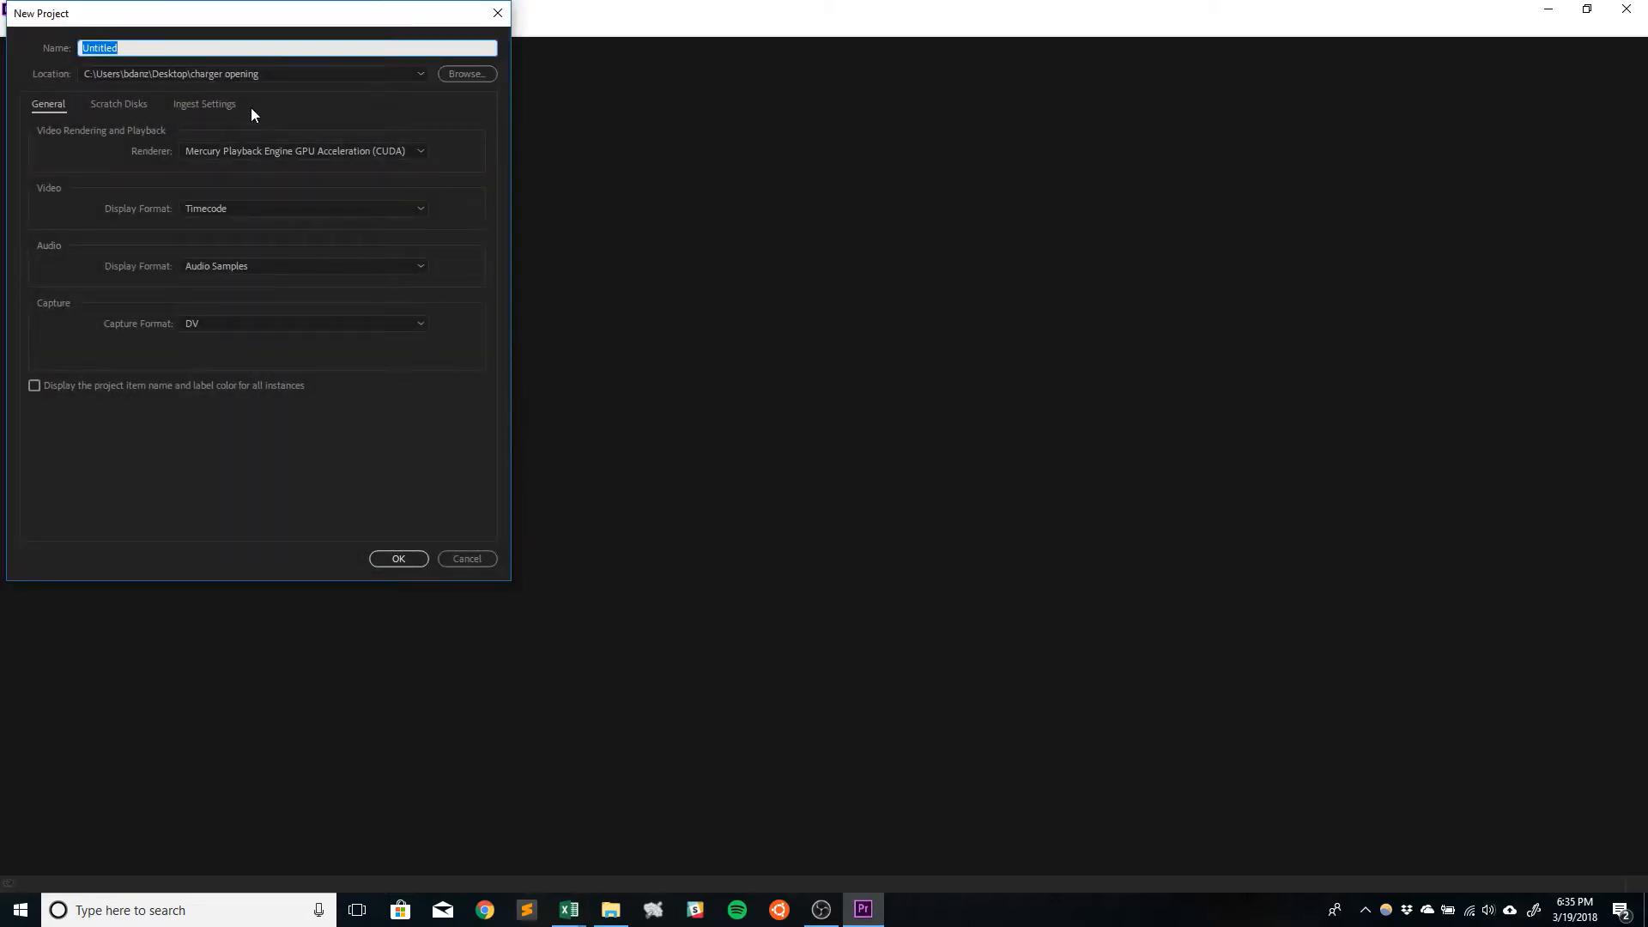
pyautogui.write('demo maps')
pyautogui.press('Return')
# Step: Import airplane.png, airplanebw.png, jfk-map.jpg, Map.JPG and DJI_0002.MP4 from the Demo folder into the project, leaving out the SVG
pyautogui.click(612, 911)
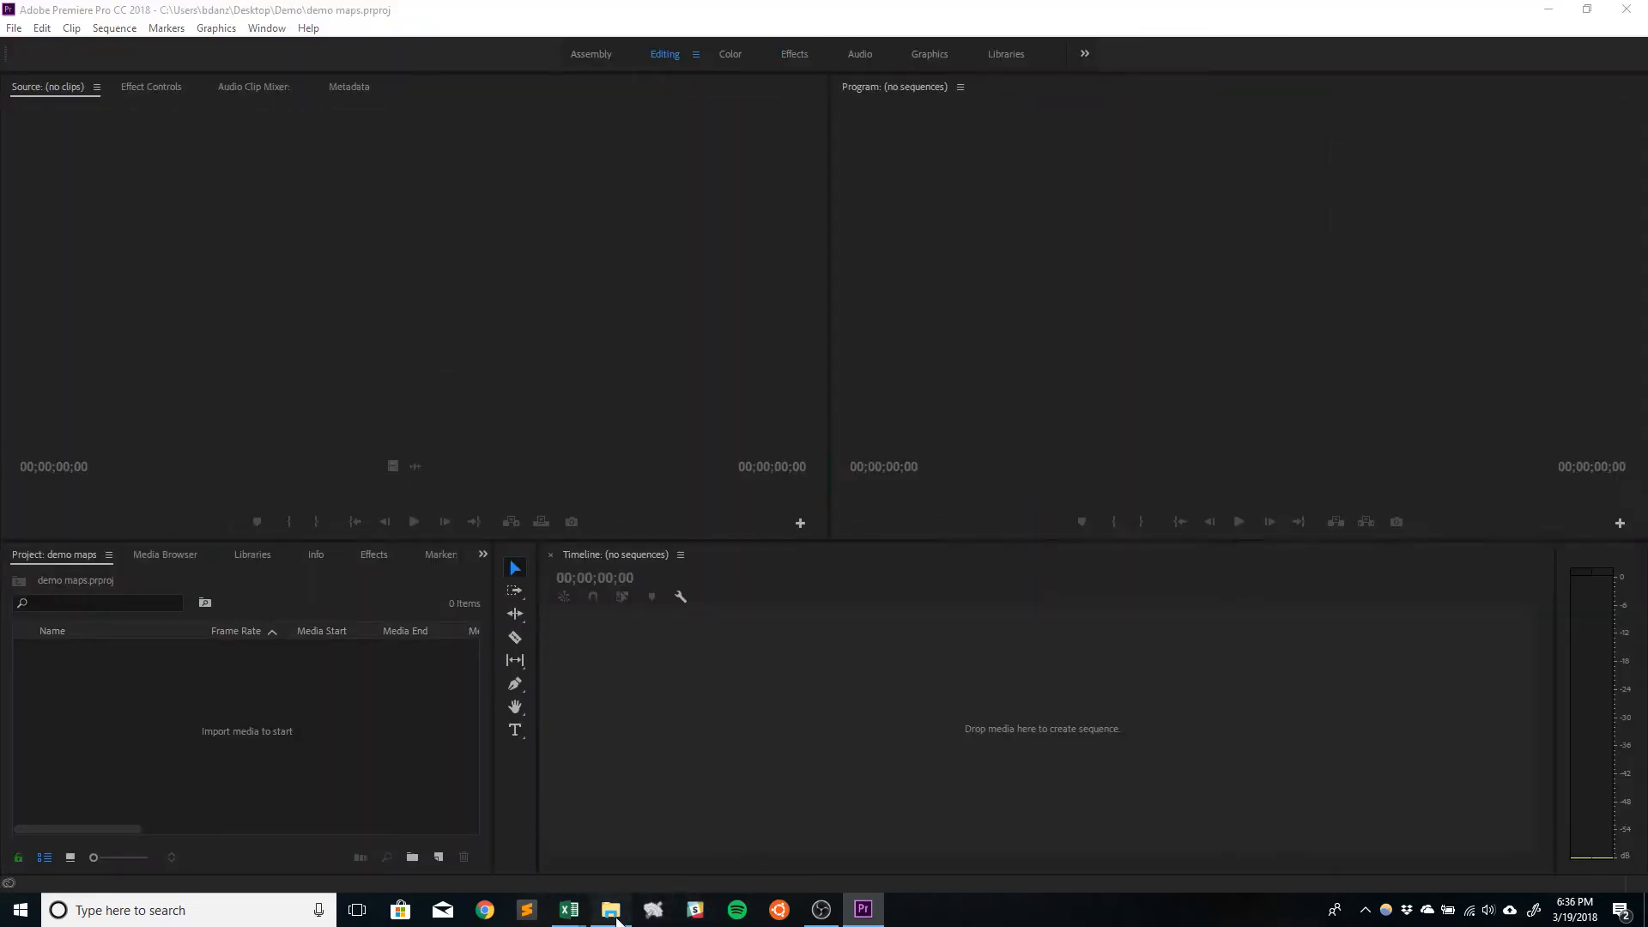
pyautogui.moveTo(1240, 463); pyautogui.dragTo(1461, 199)
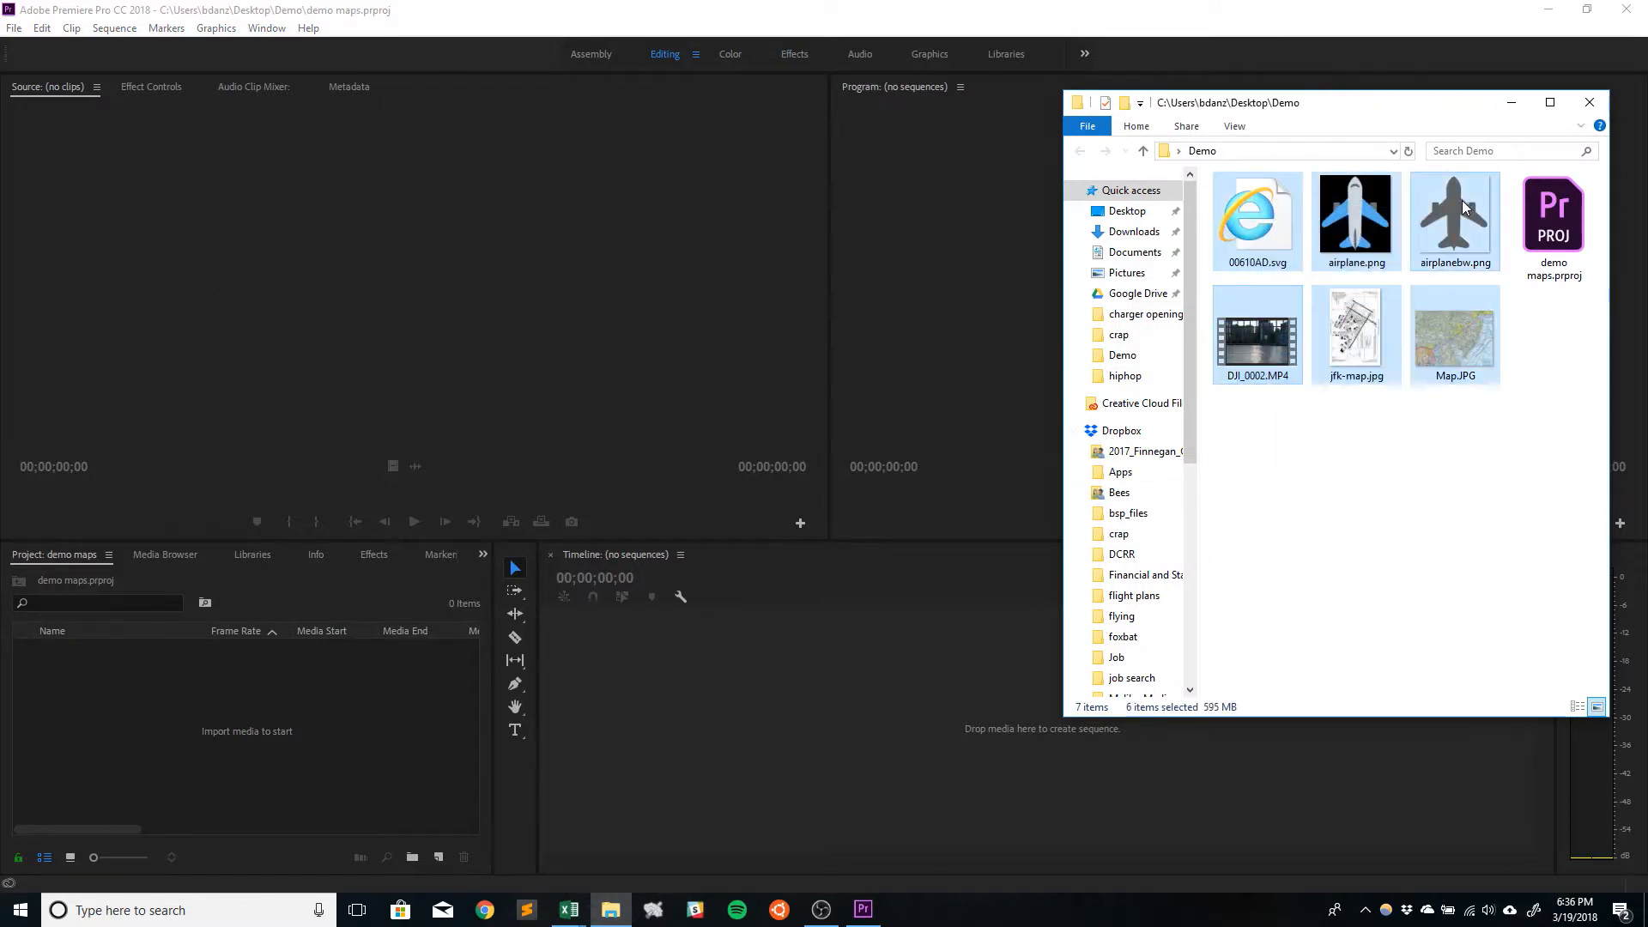
pyautogui.keyDown('ctrl'); pyautogui.click(1246, 230); pyautogui.keyUp('ctrl')
pyautogui.moveTo(1279, 337); pyautogui.dragTo(149, 741)
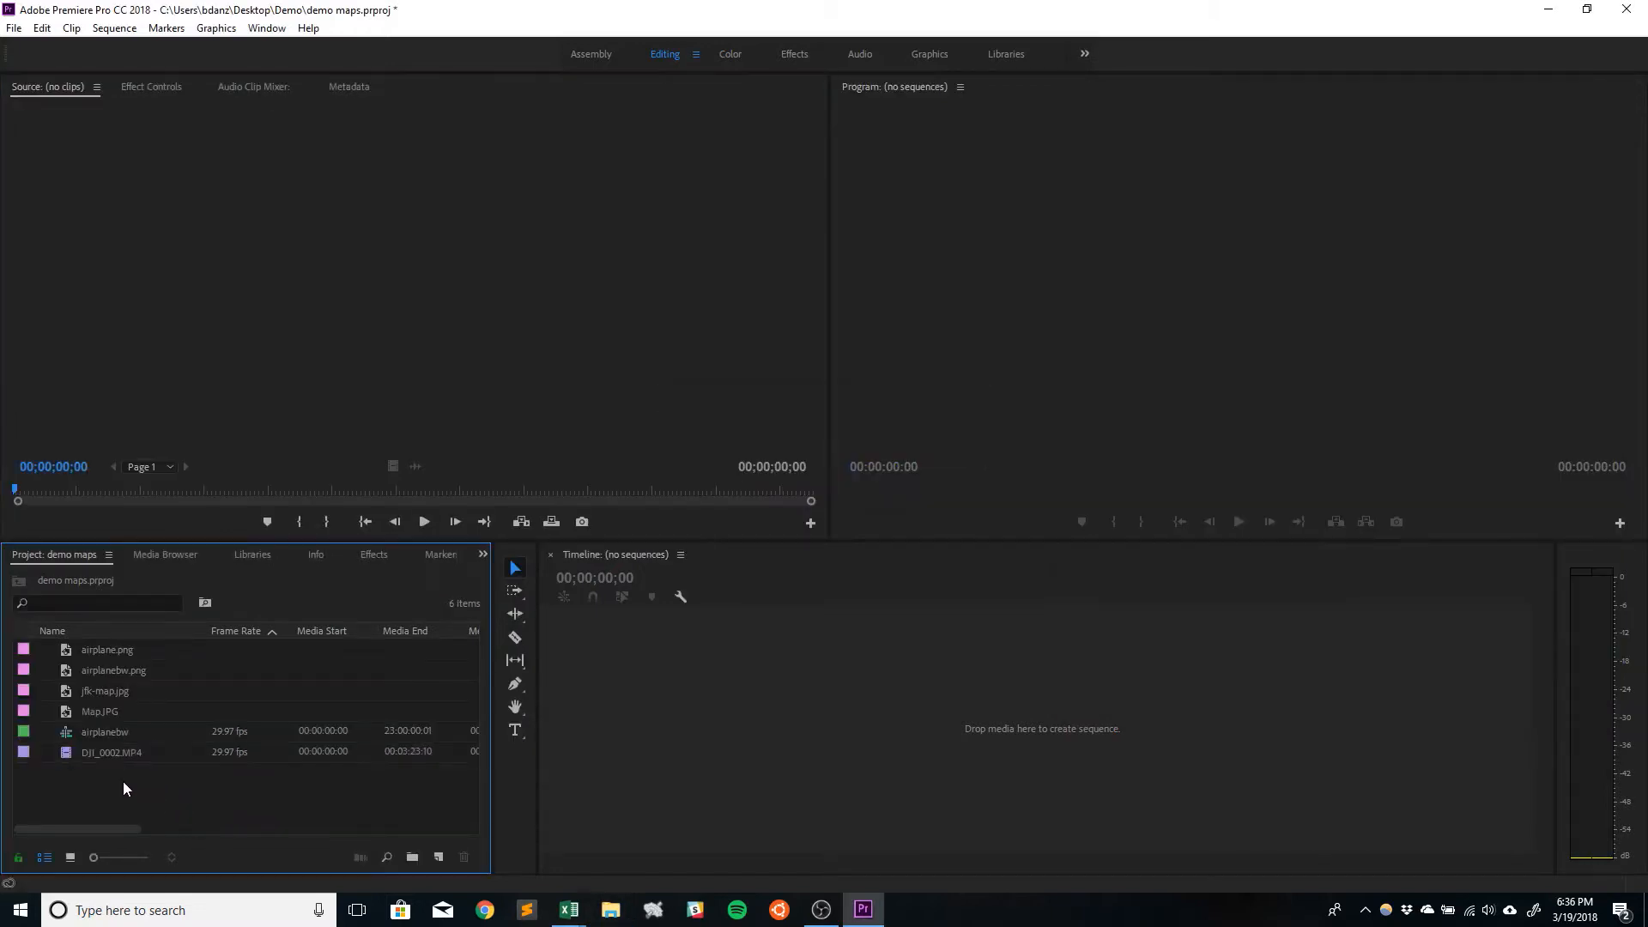
# Step: Create a sequence from DJI_0002.MP4 and place Map.JPG above it on track V2 near the 12-second mark
pyautogui.moveTo(128, 759); pyautogui.dragTo(622, 719)
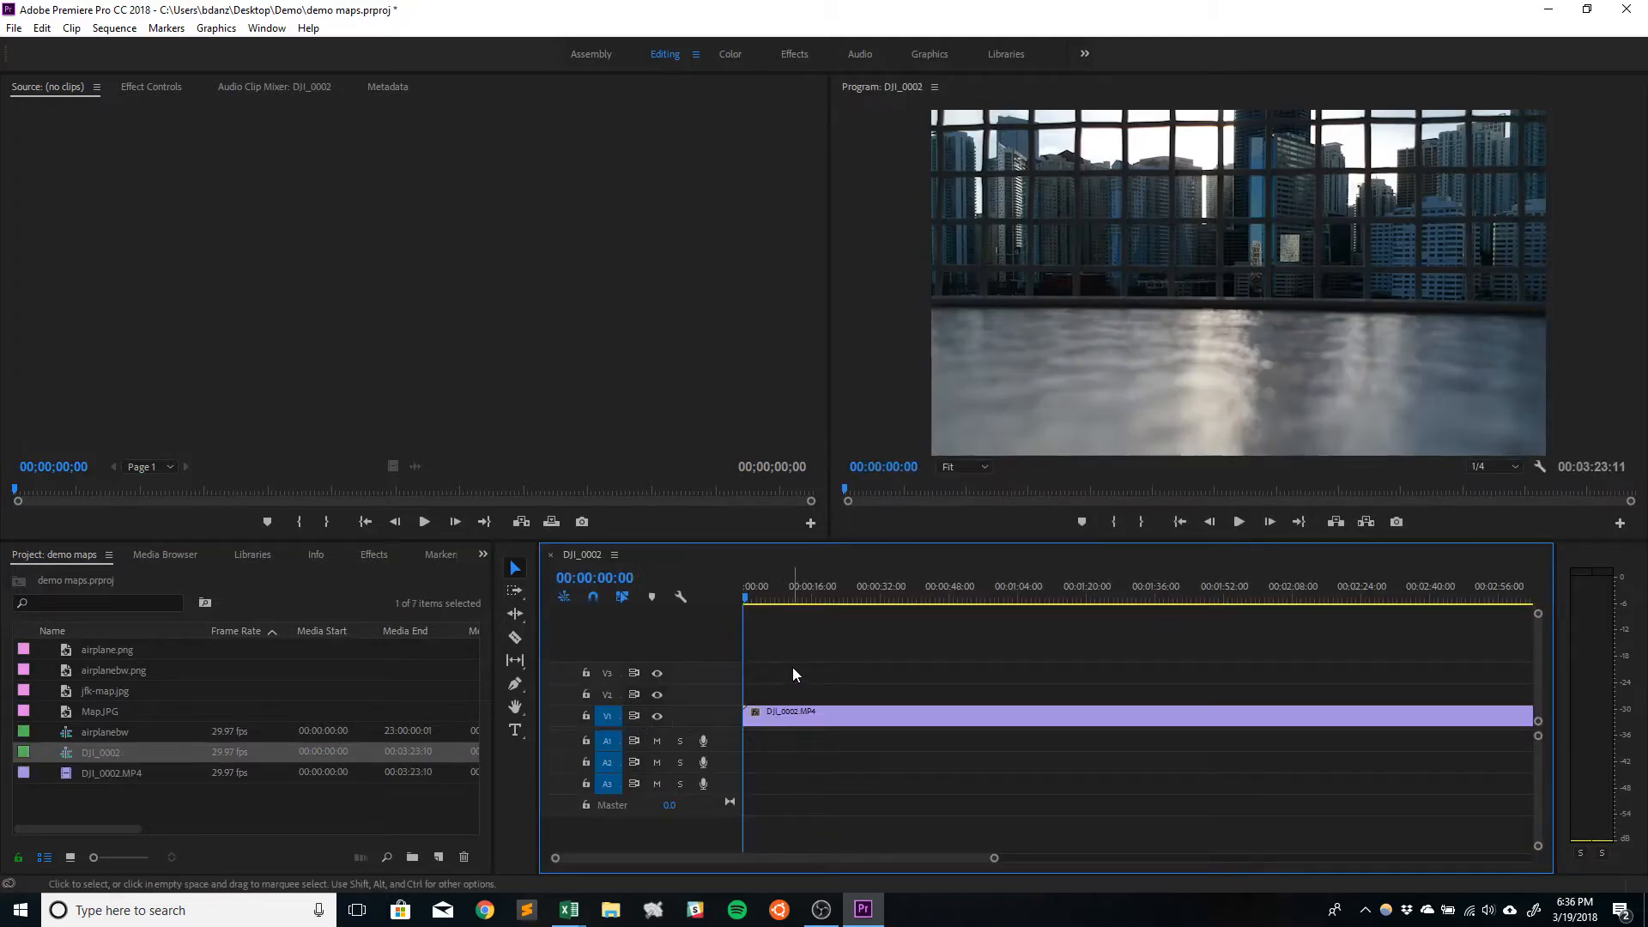
pyautogui.click(96, 710)
pyautogui.moveTo(96, 710); pyautogui.dragTo(803, 695)
# Step: Move the playhead to 00:00:12:18 and enlarge the map image to fill the frame's height
pyautogui.click(762, 599)
pyautogui.moveTo(771, 604); pyautogui.dragTo(796, 599)
pyautogui.click(1200, 307)
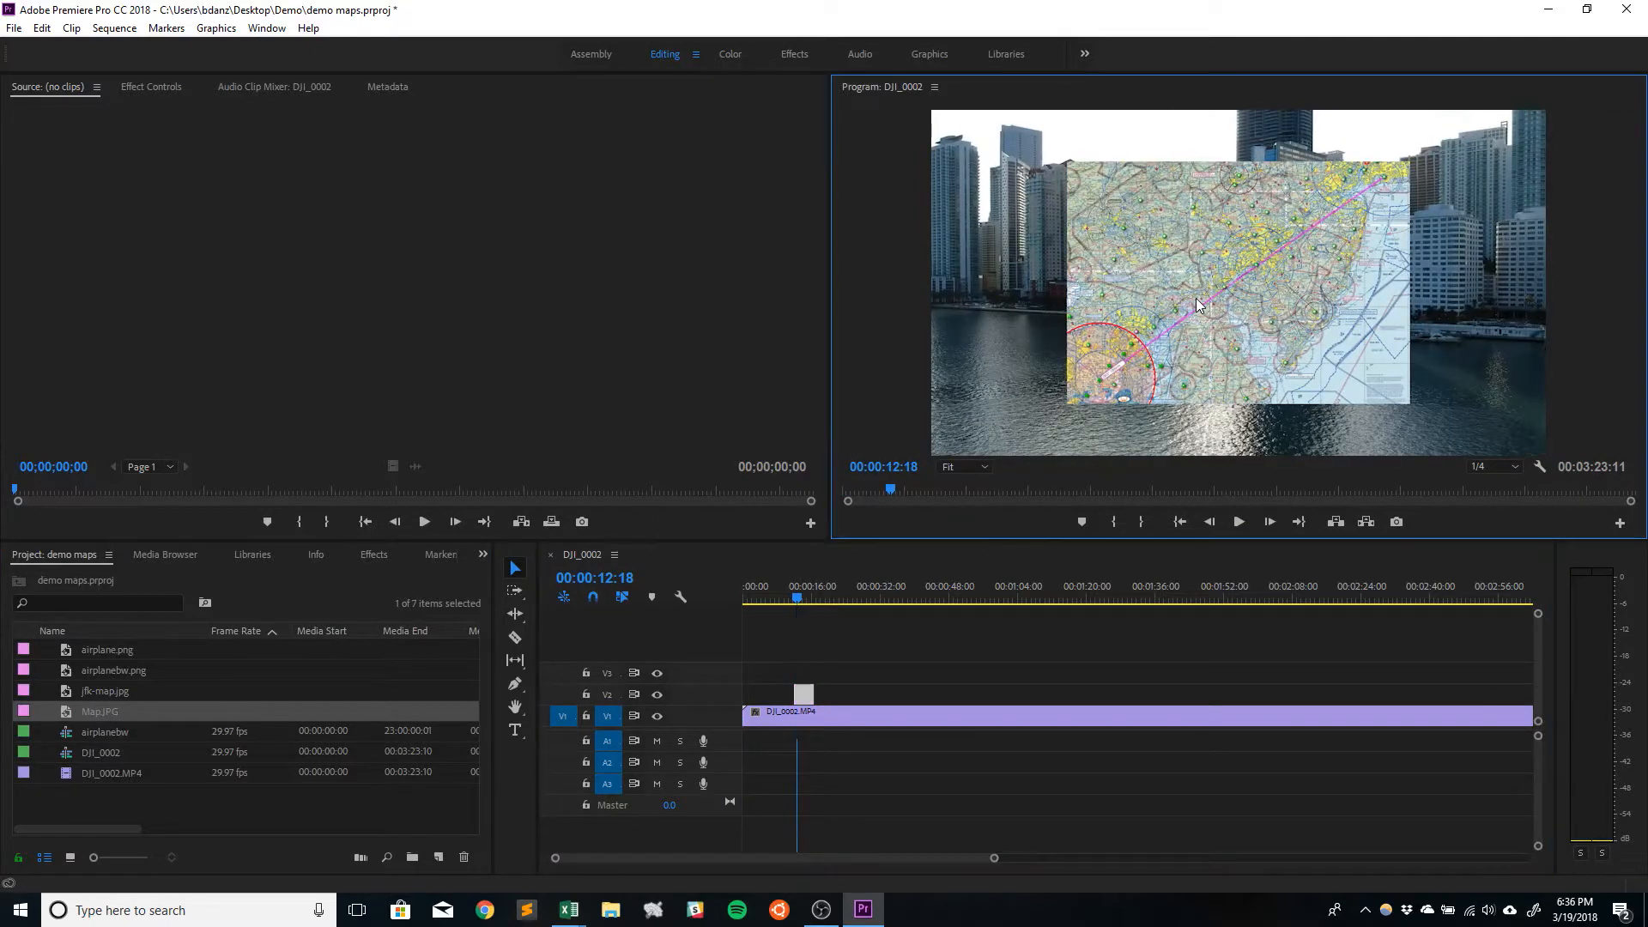
pyautogui.moveTo(1410, 403); pyautogui.dragTo(1437, 453)
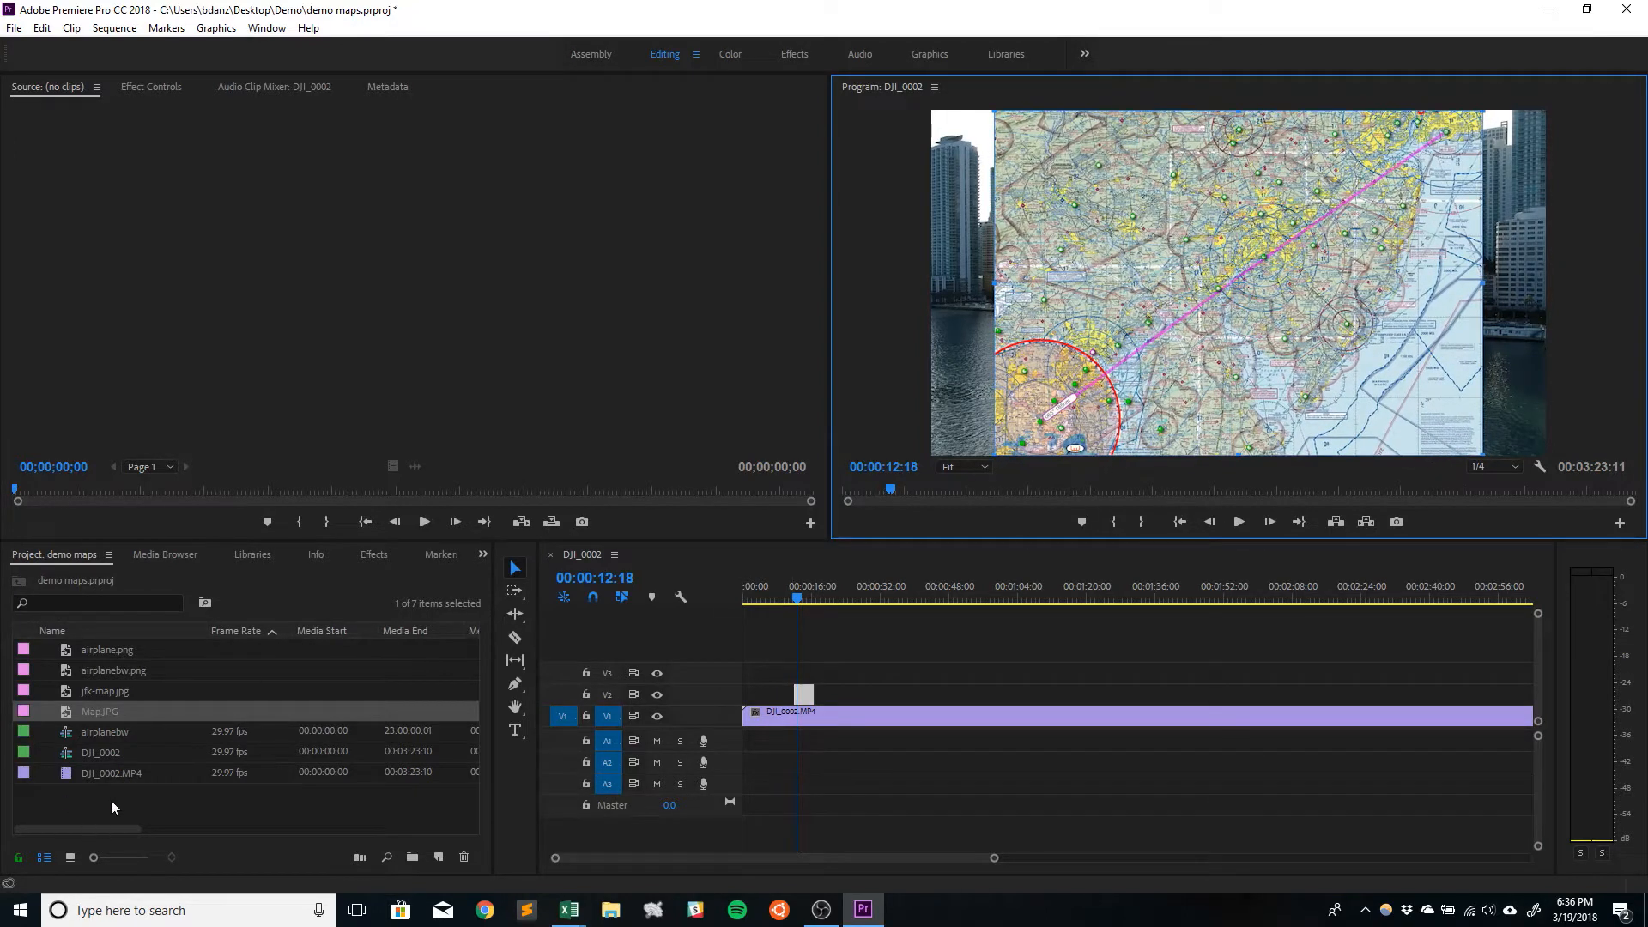
# Step: Place airplanebw.png on track V3 and airplane.png on track V4, aligned above the map clip
pyautogui.moveTo(117, 674); pyautogui.dragTo(805, 674)
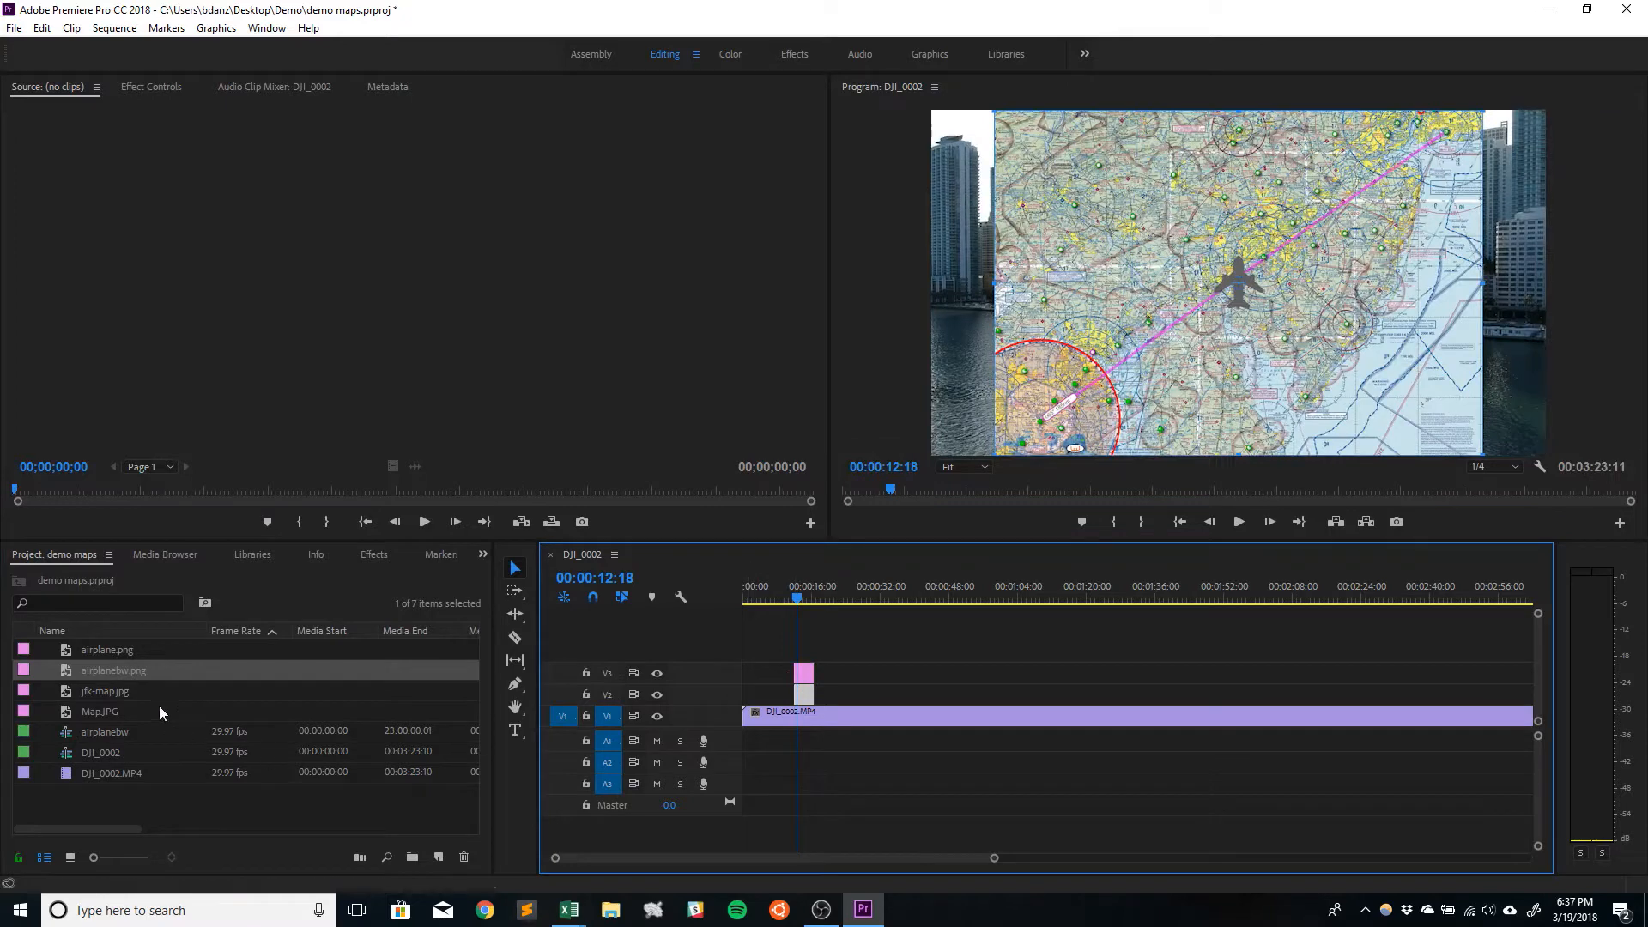
pyautogui.click(104, 650)
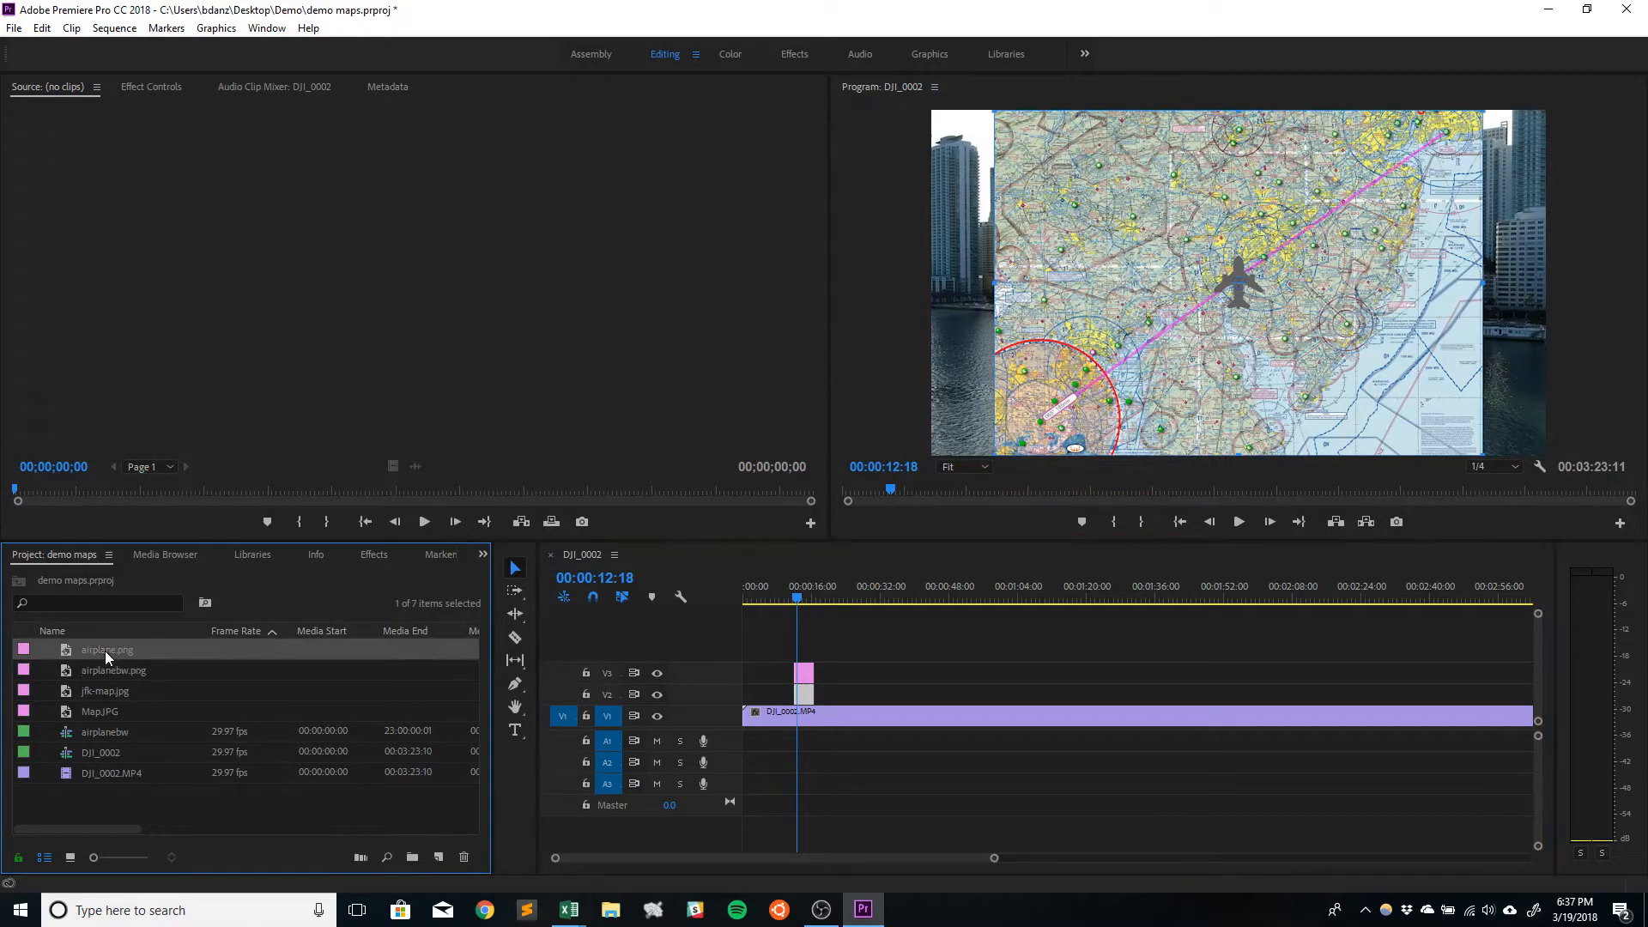
pyautogui.moveTo(104, 650); pyautogui.dragTo(809, 662)
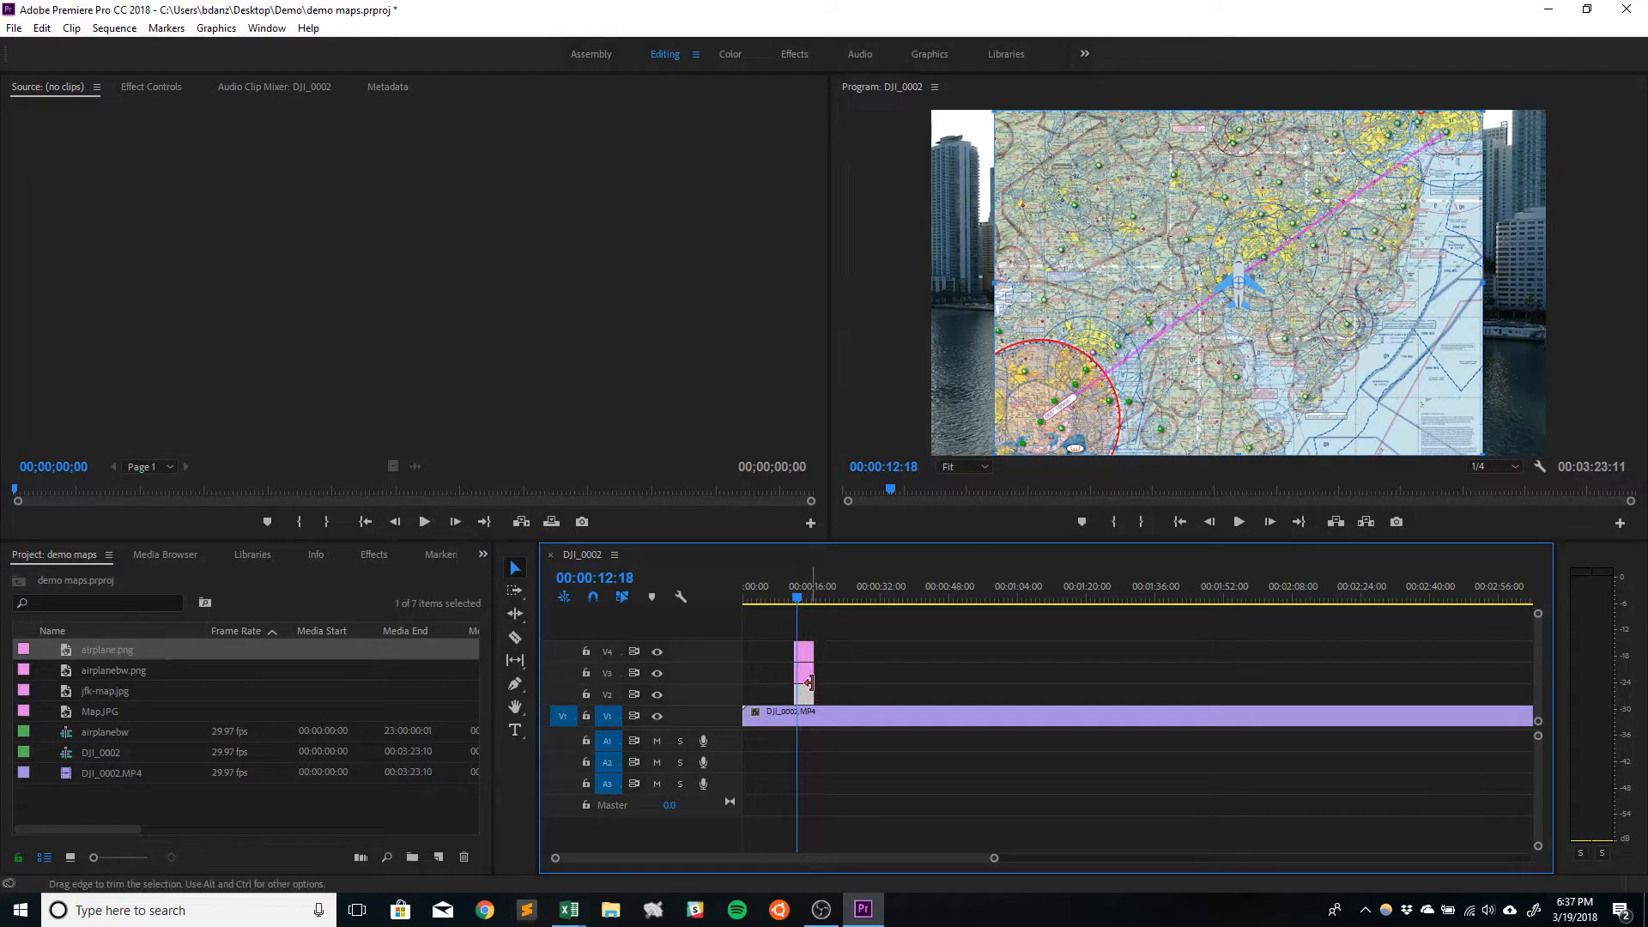
# Step: Try to extend the end of the map clip on track V2 past the airplane clips
pyautogui.moveTo(810, 693); pyautogui.dragTo(817, 691)
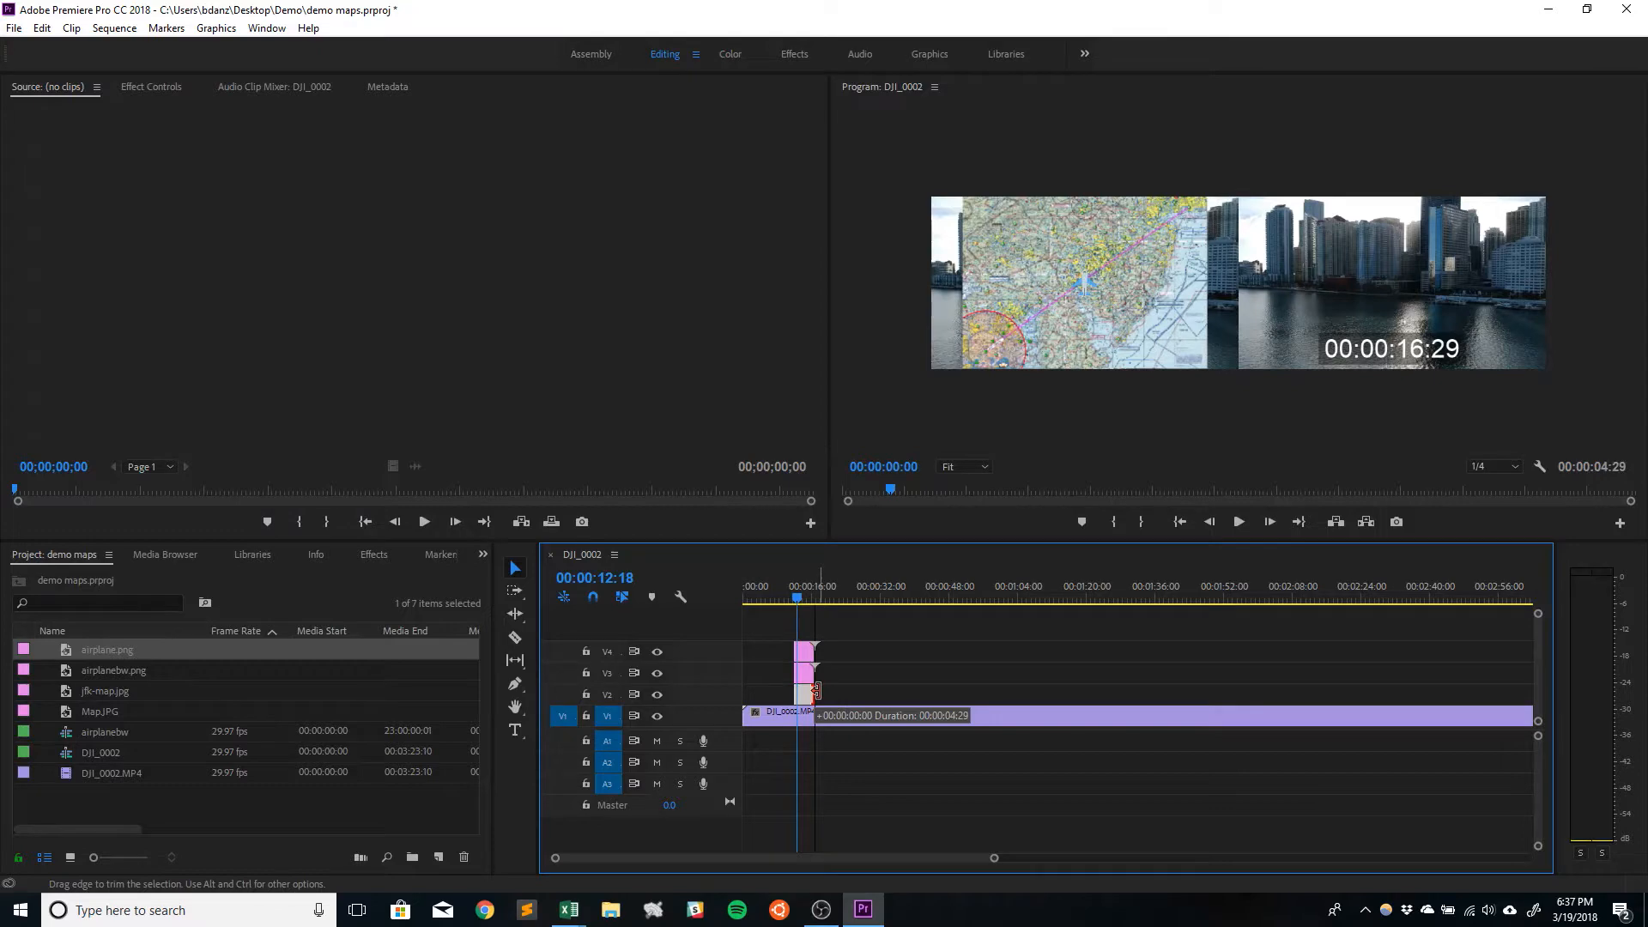
pyautogui.moveTo(818, 691); pyautogui.dragTo(818, 692)
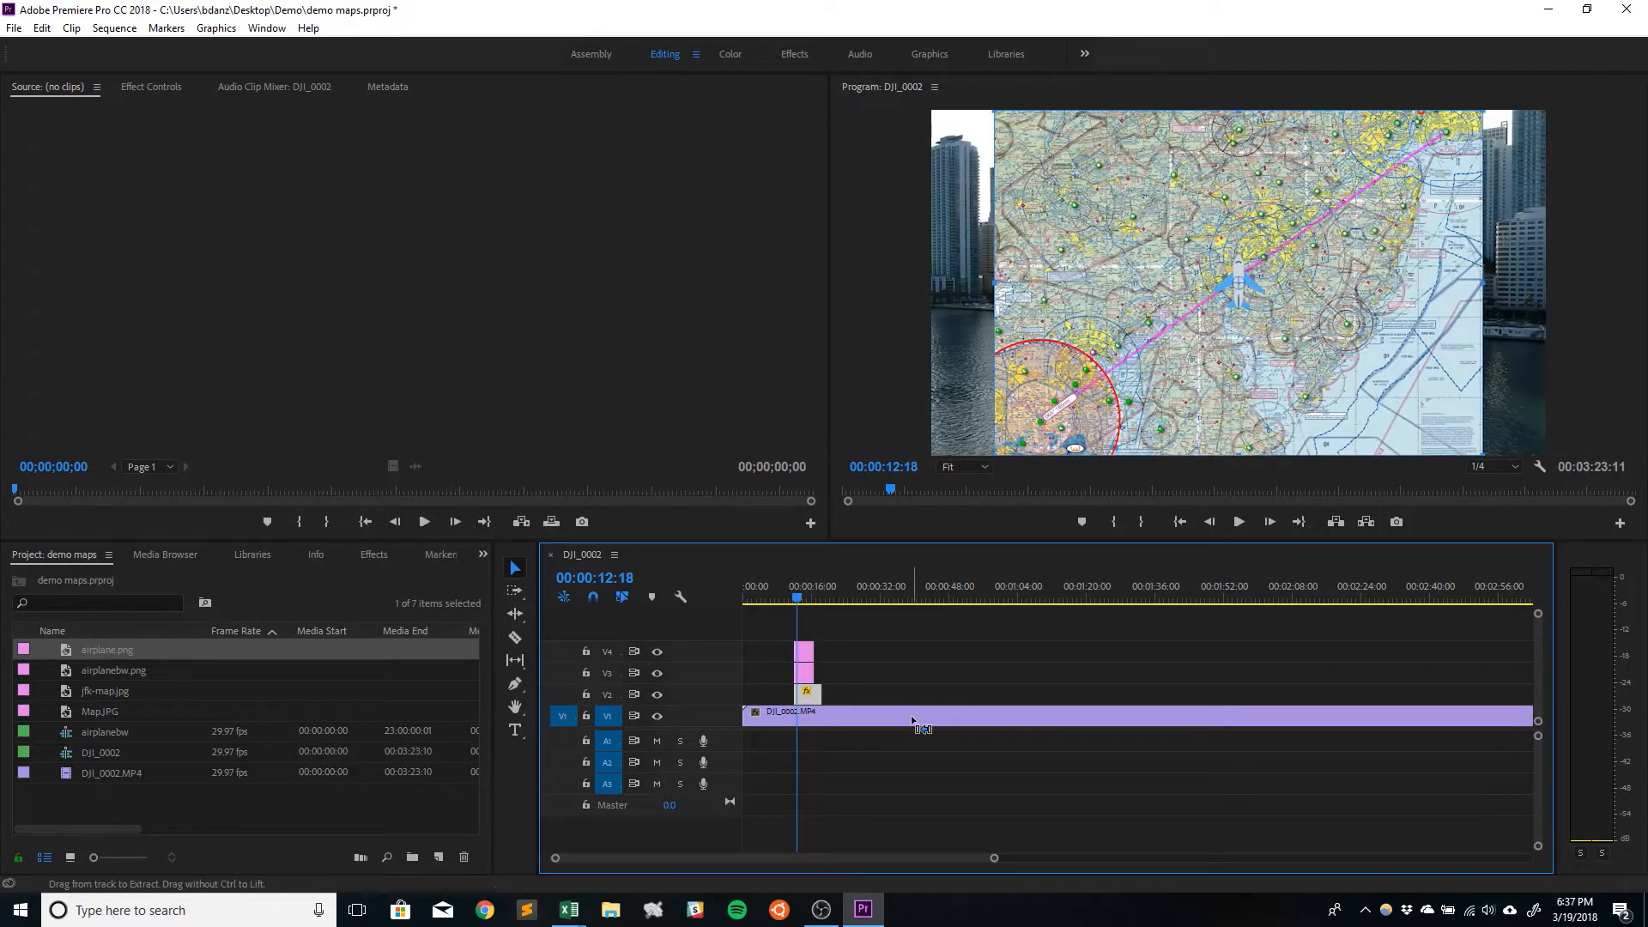
# Step: In the Effects workspace, move the grey airplane to about 345, 968, over the route's start inside the red circle, and shift its anchor point
pyautogui.click(808, 675)
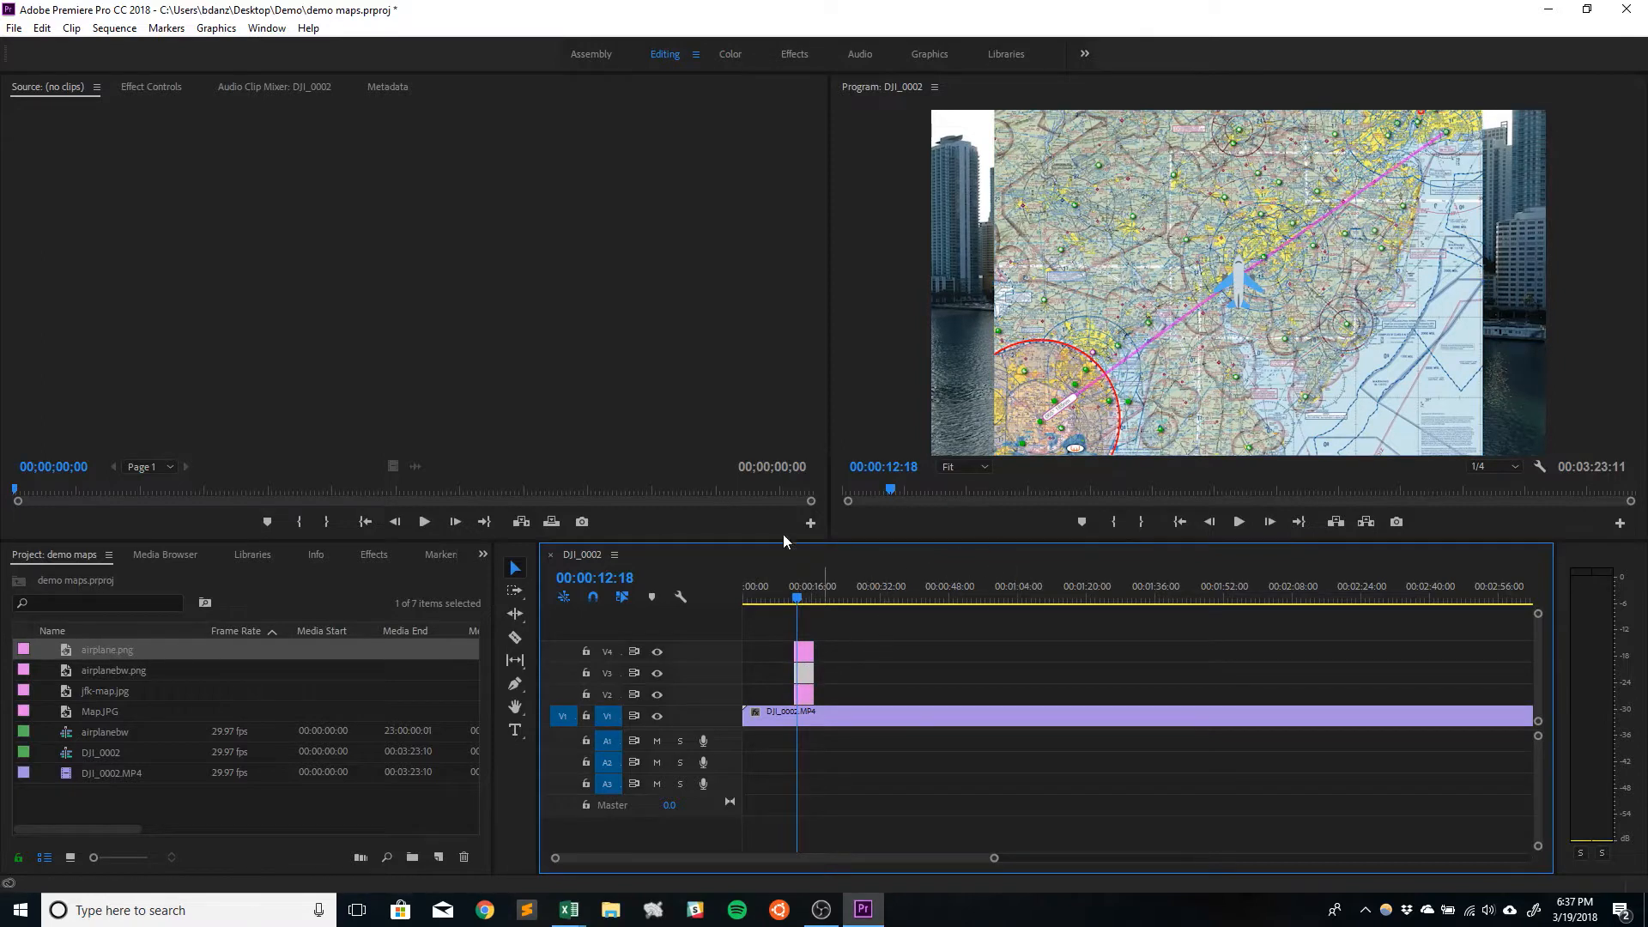
pyautogui.click(803, 59)
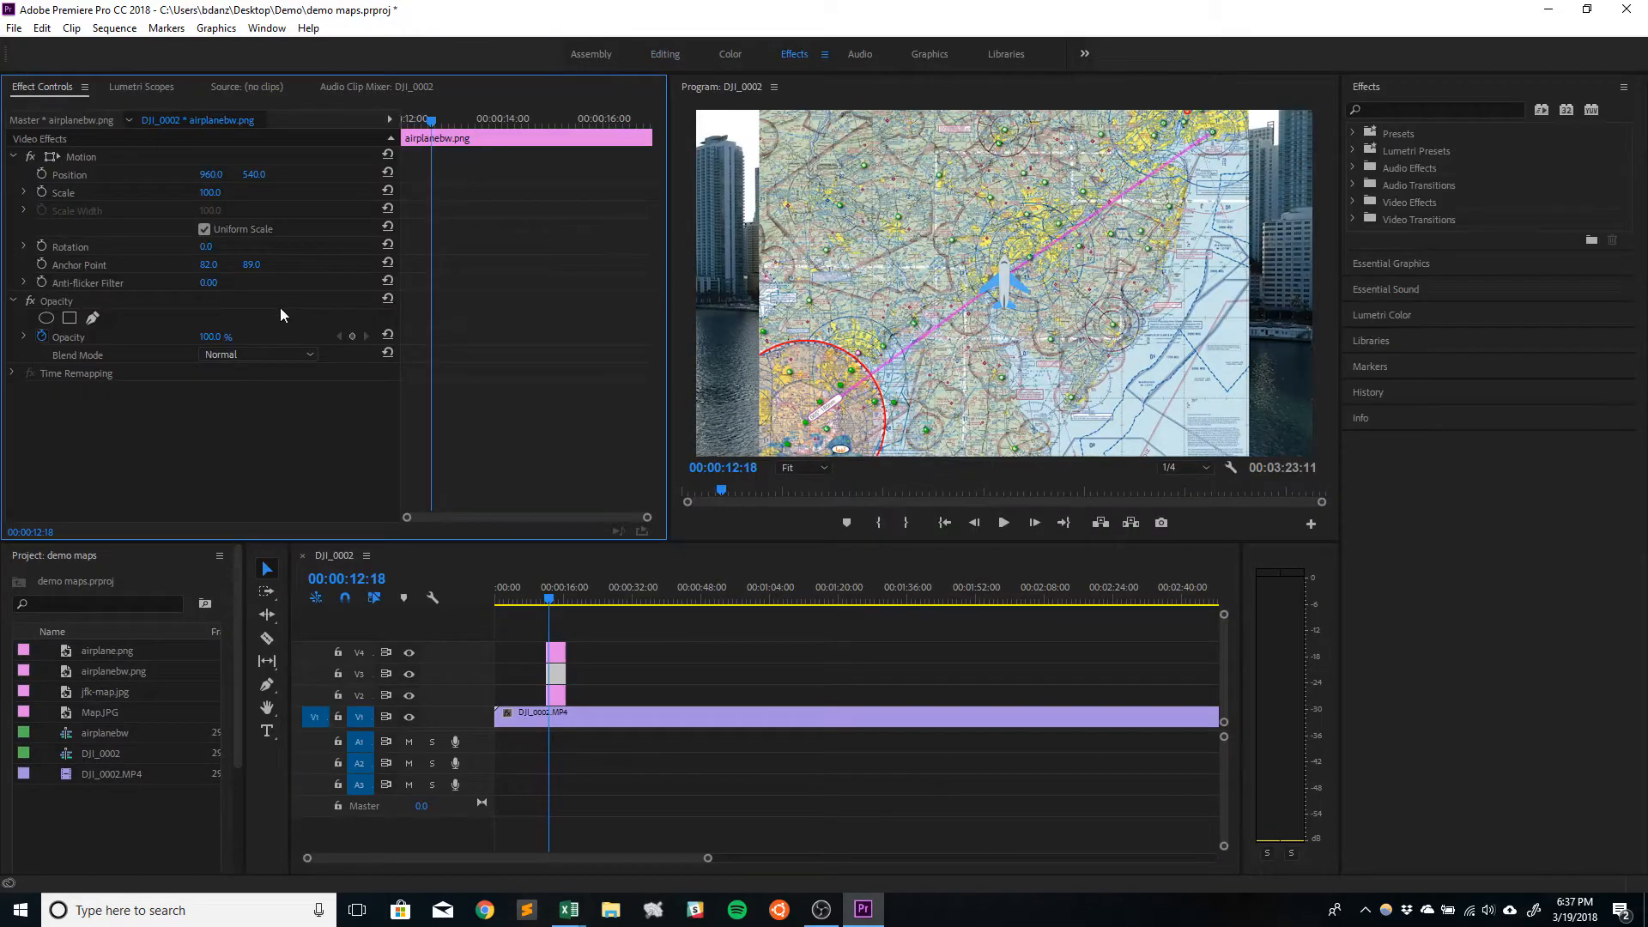
pyautogui.moveTo(212, 174); pyautogui.dragTo(82, 175)
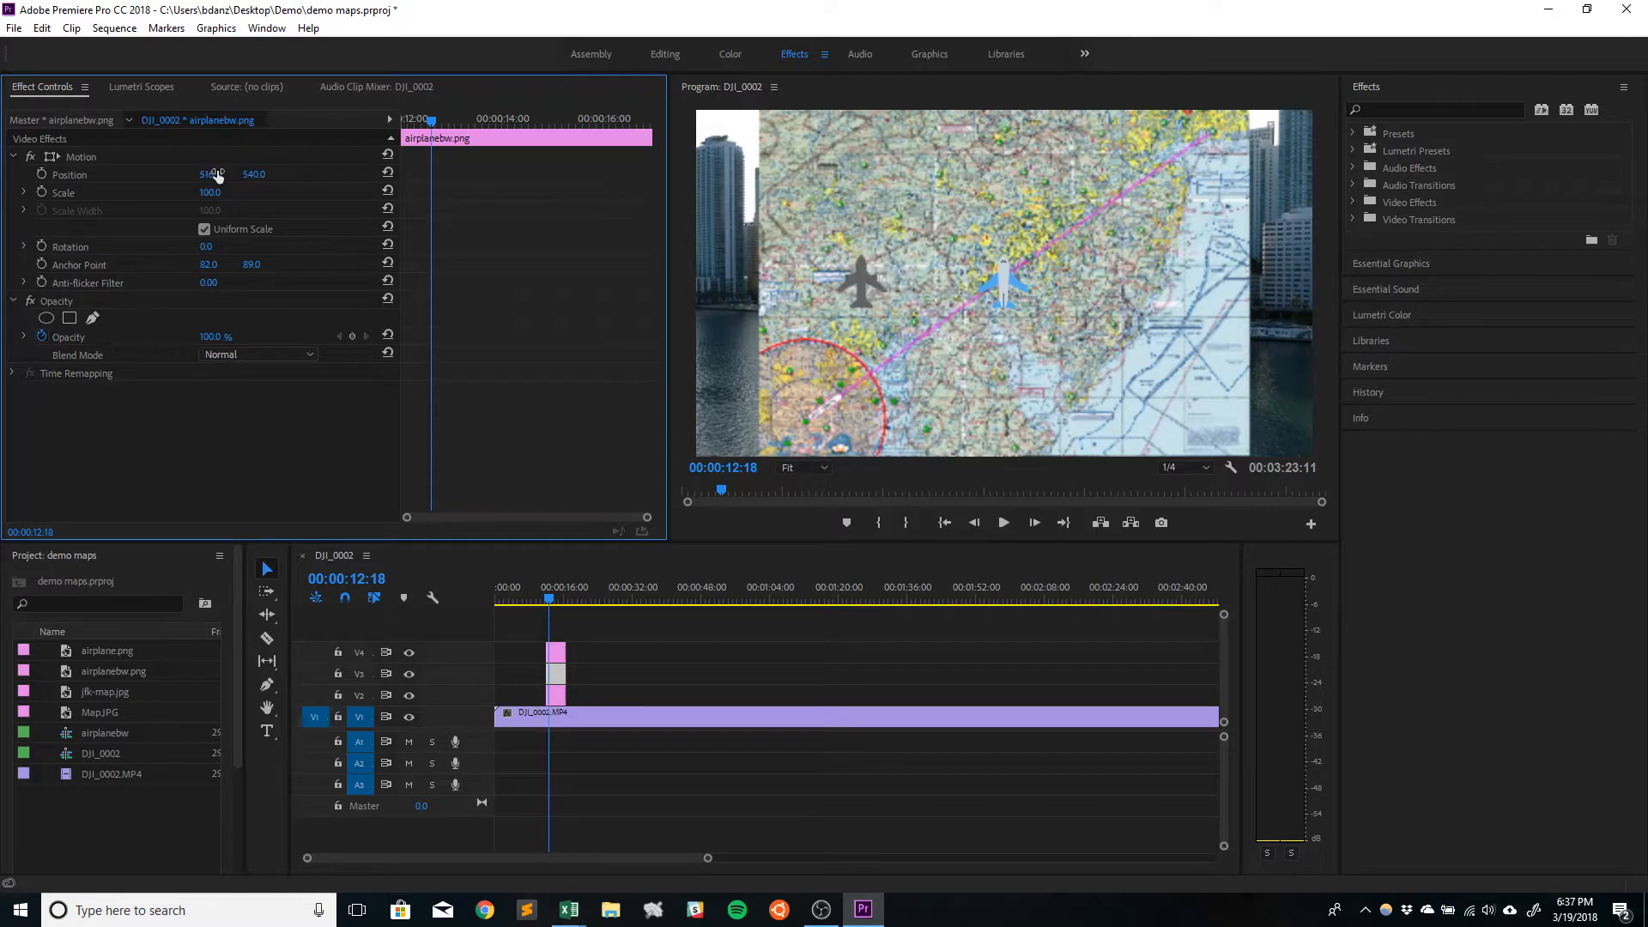
pyautogui.moveTo(254, 176); pyautogui.dragTo(151, 176)
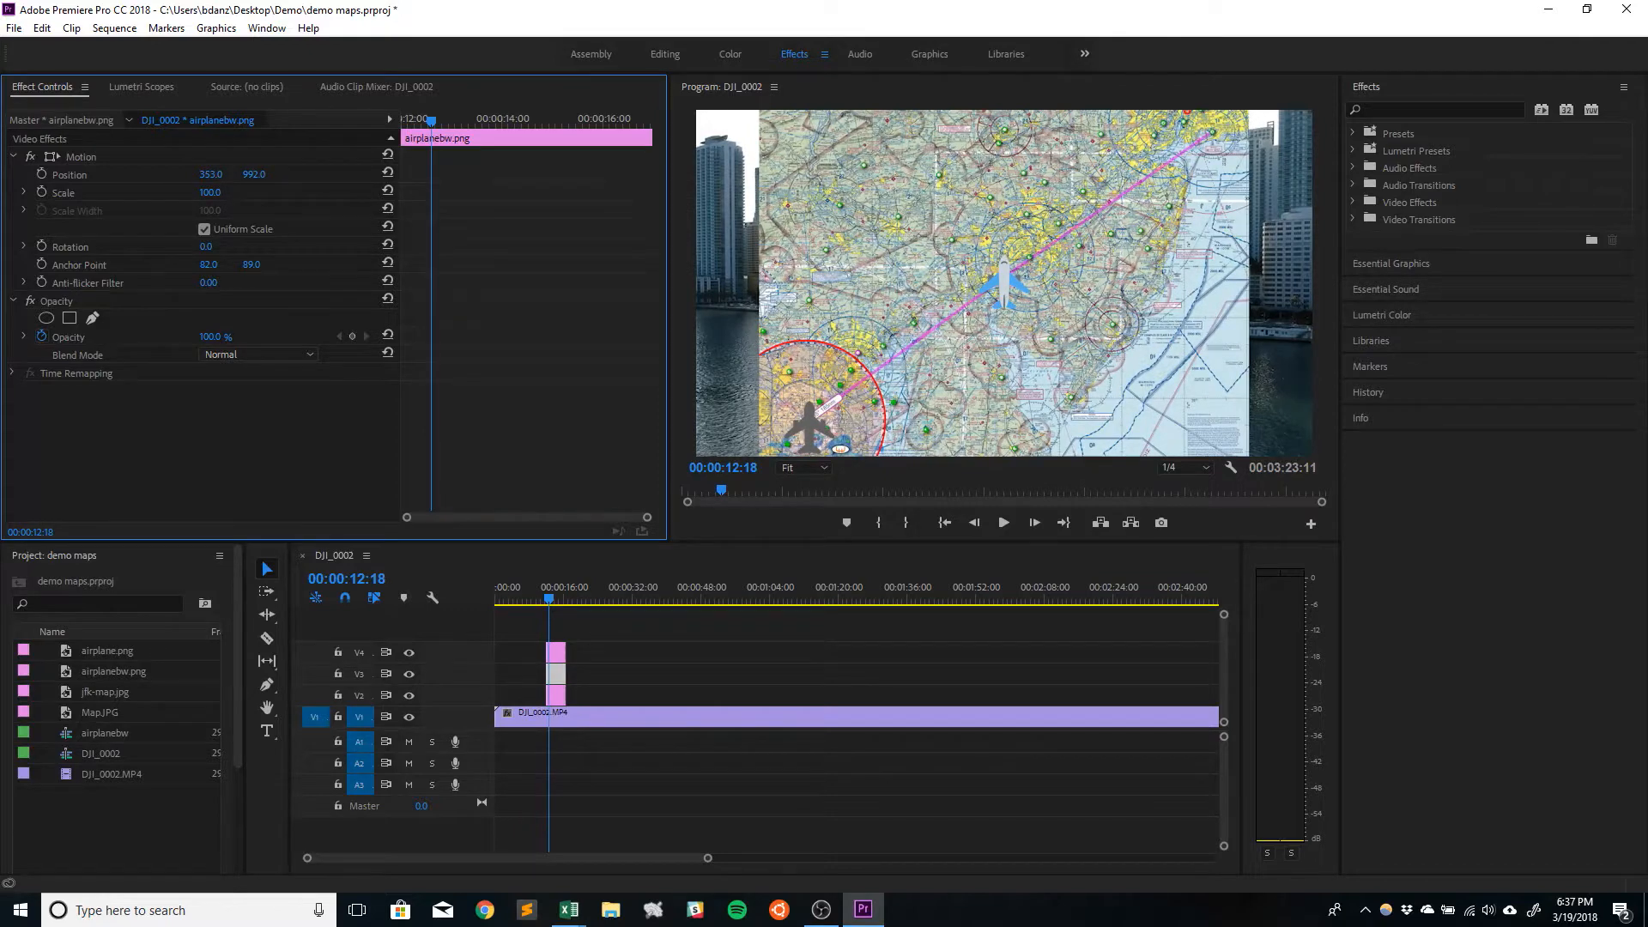
pyautogui.moveTo(253, 174)
pyautogui.mouseDown()
pyautogui.moveTo(232, 174)
pyautogui.moveTo(261, 175)
pyautogui.mouseUp()
pyautogui.click(815, 419)
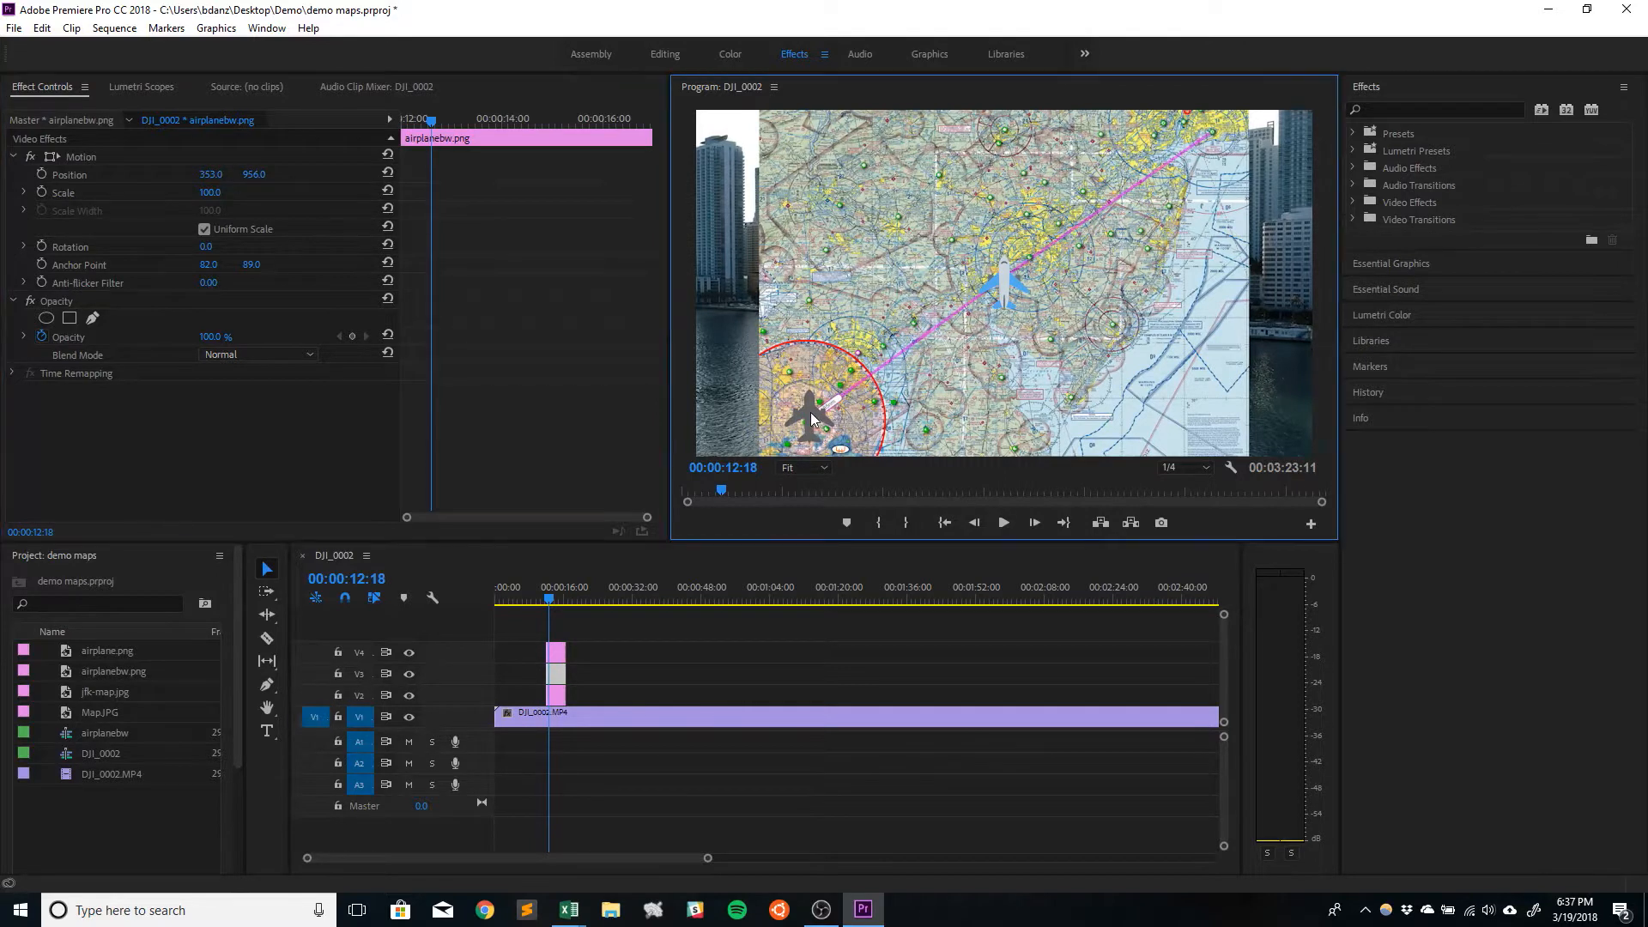
pyautogui.moveTo(815, 419)
pyautogui.mouseDown()
pyautogui.moveTo(834, 410)
pyautogui.moveTo(815, 353)
pyautogui.moveTo(807, 416)
pyautogui.mouseUp()
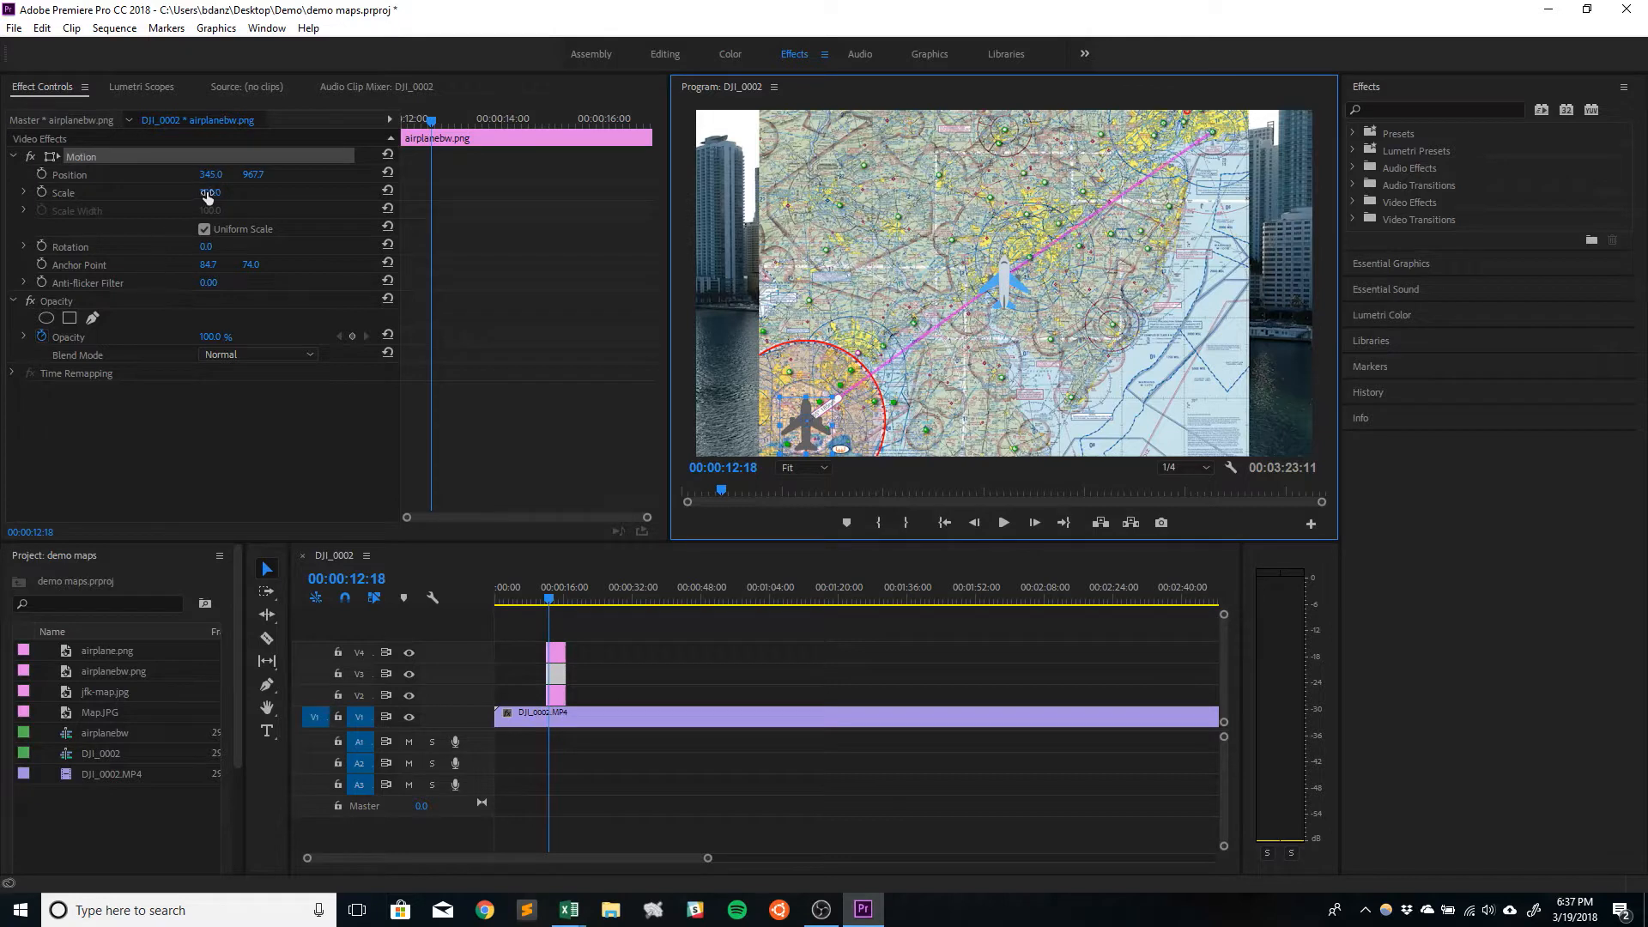
# Step: Rotate the grey airplane to 54° to match the route's direction and reduce its scale to 70
pyautogui.click(206, 246)
pyautogui.write('55')
pyautogui.press('Return')
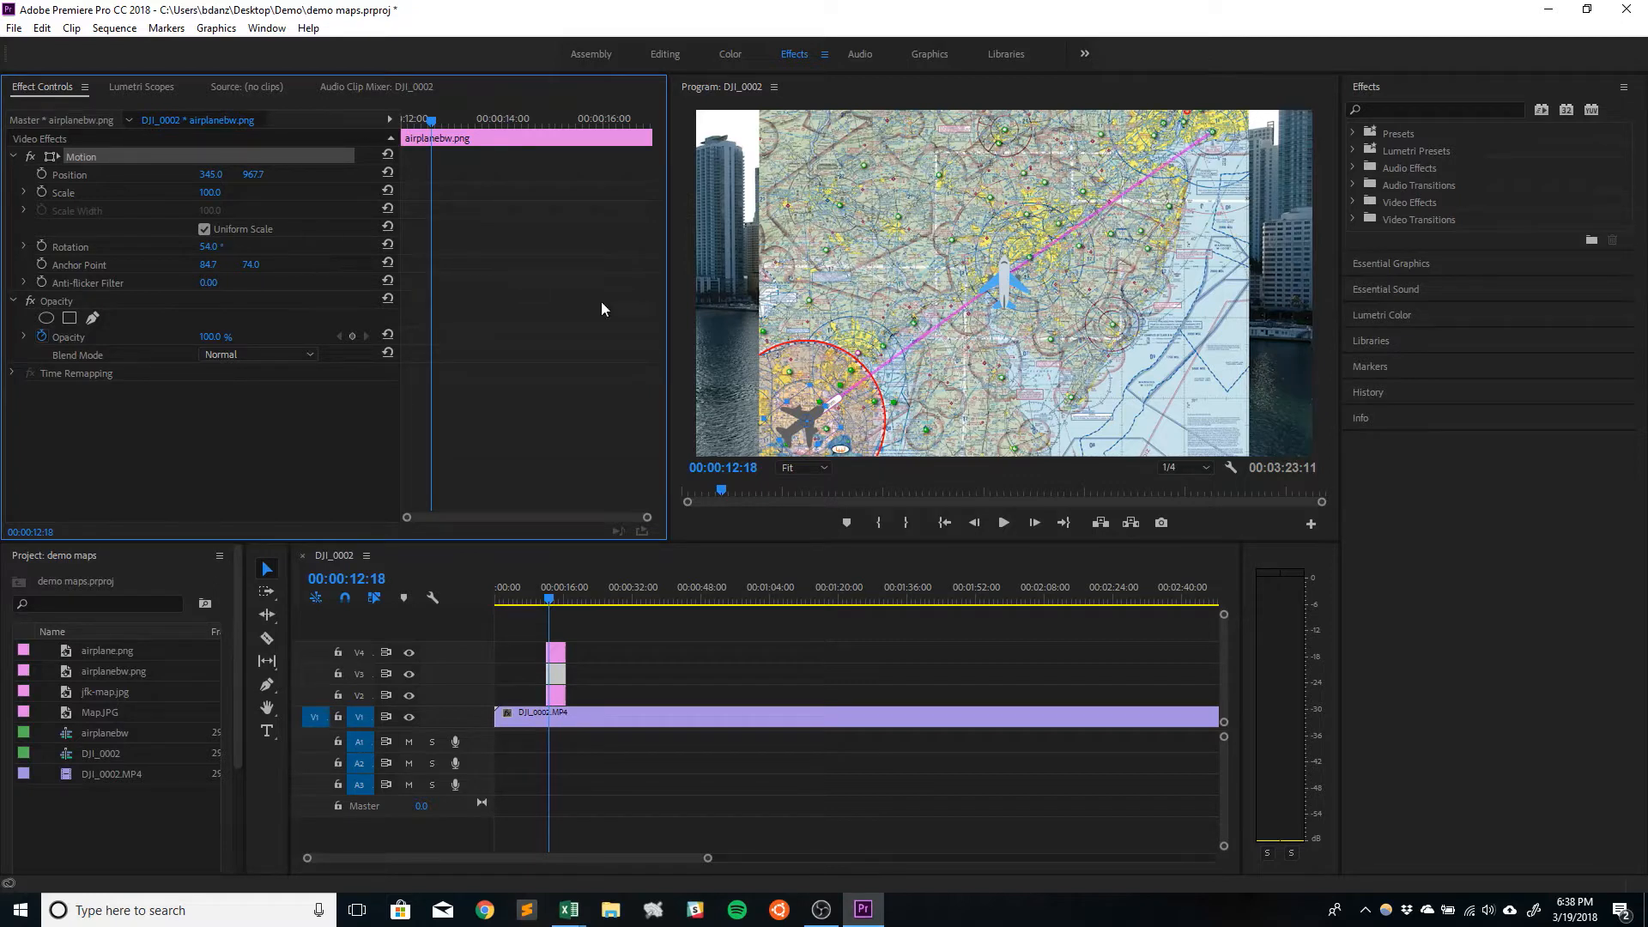
pyautogui.moveTo(499, 596); pyautogui.dragTo(551, 595)
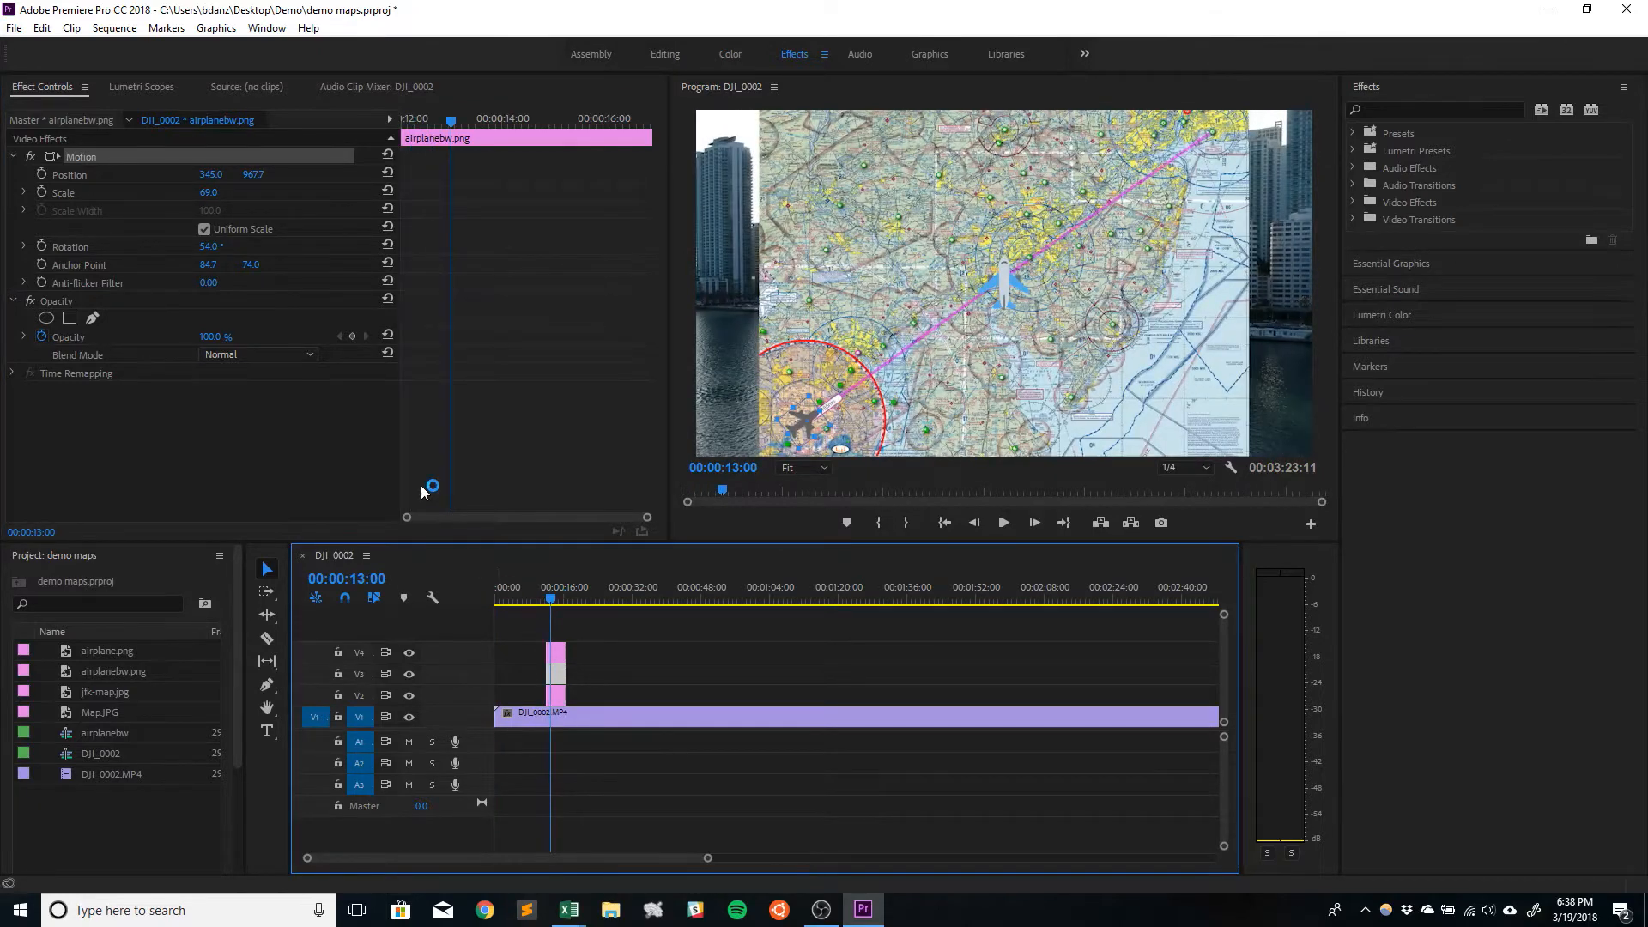
pyautogui.click(220, 190)
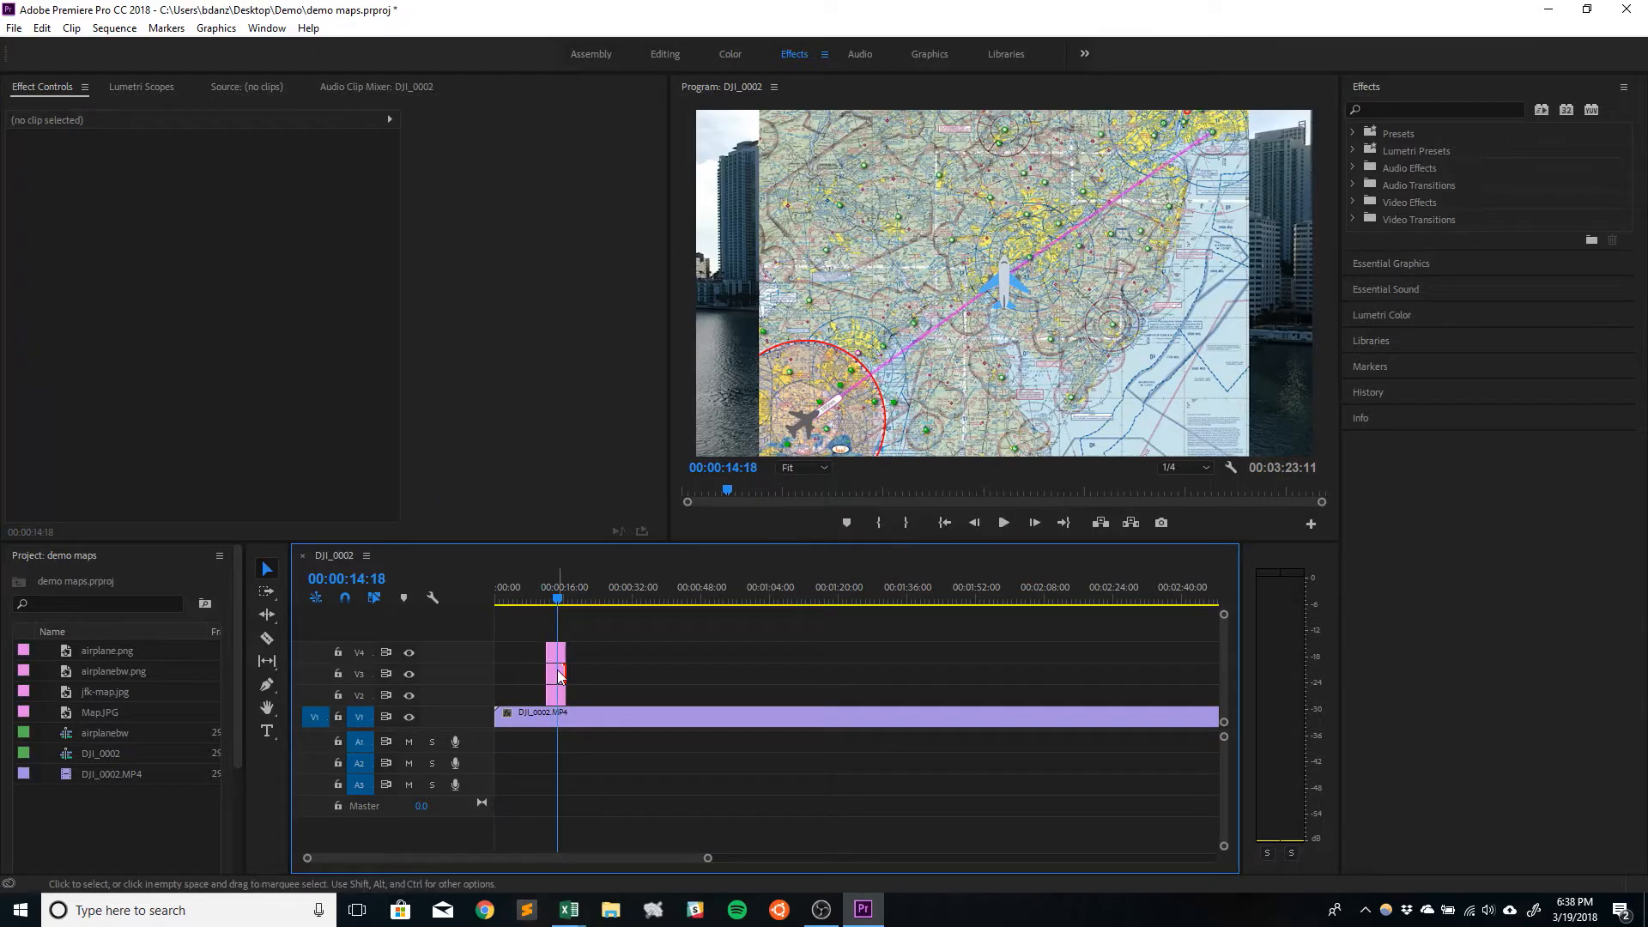
# Step: Set the vertical position of the airplanebw.png clip on track V3 to 967
pyautogui.click(561, 674)
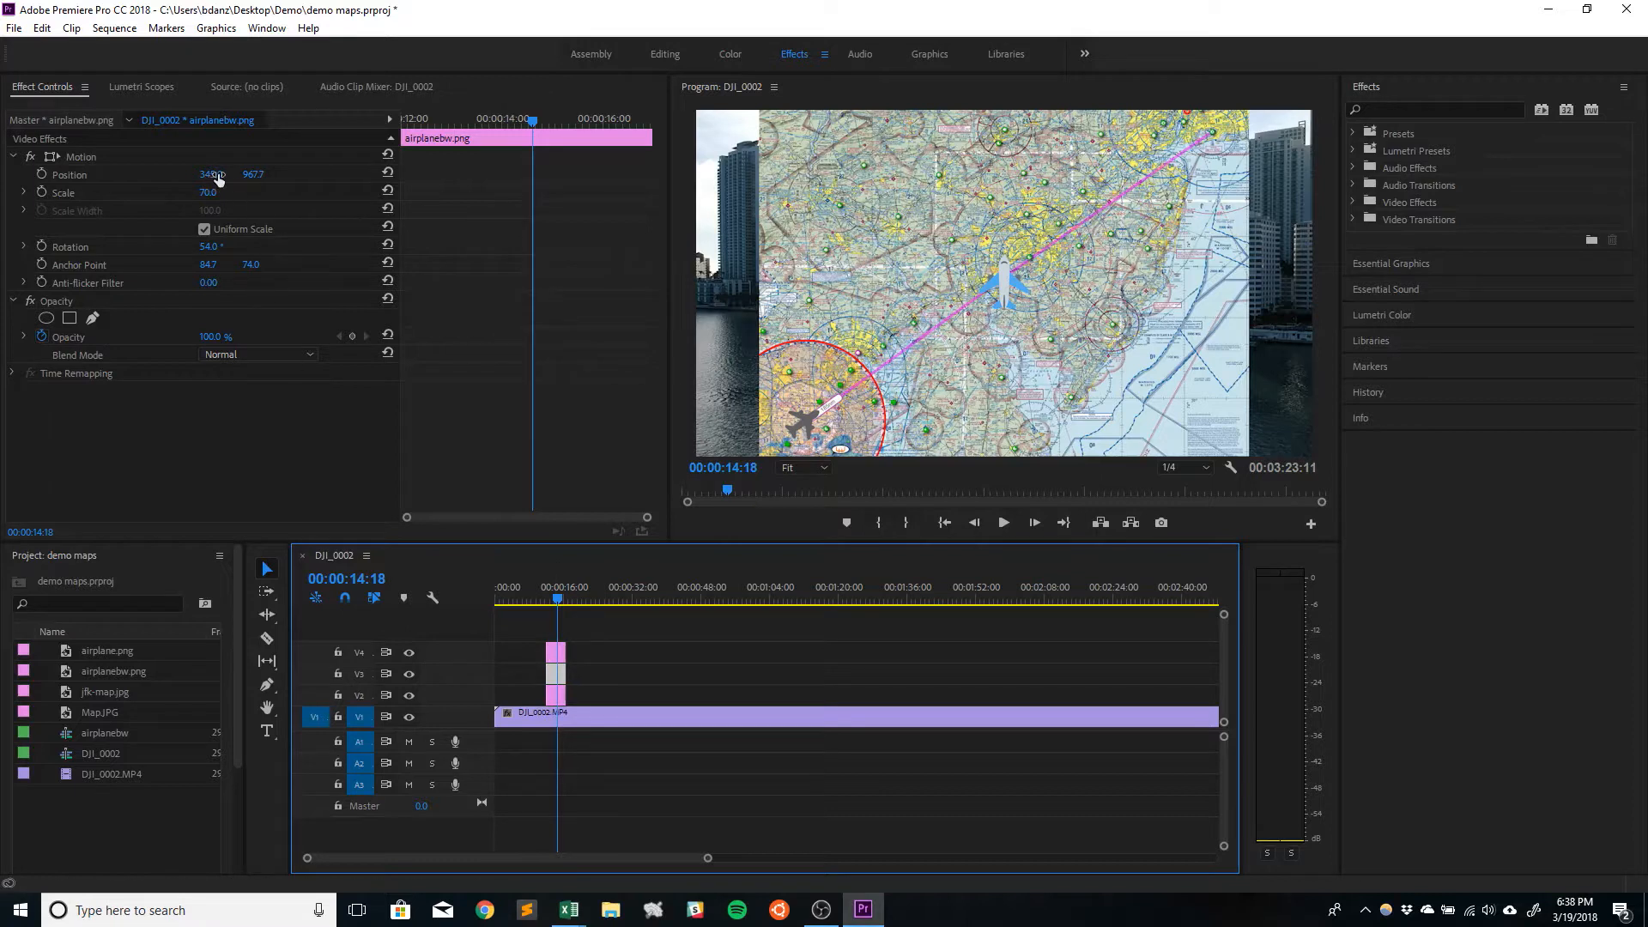
pyautogui.click(256, 174)
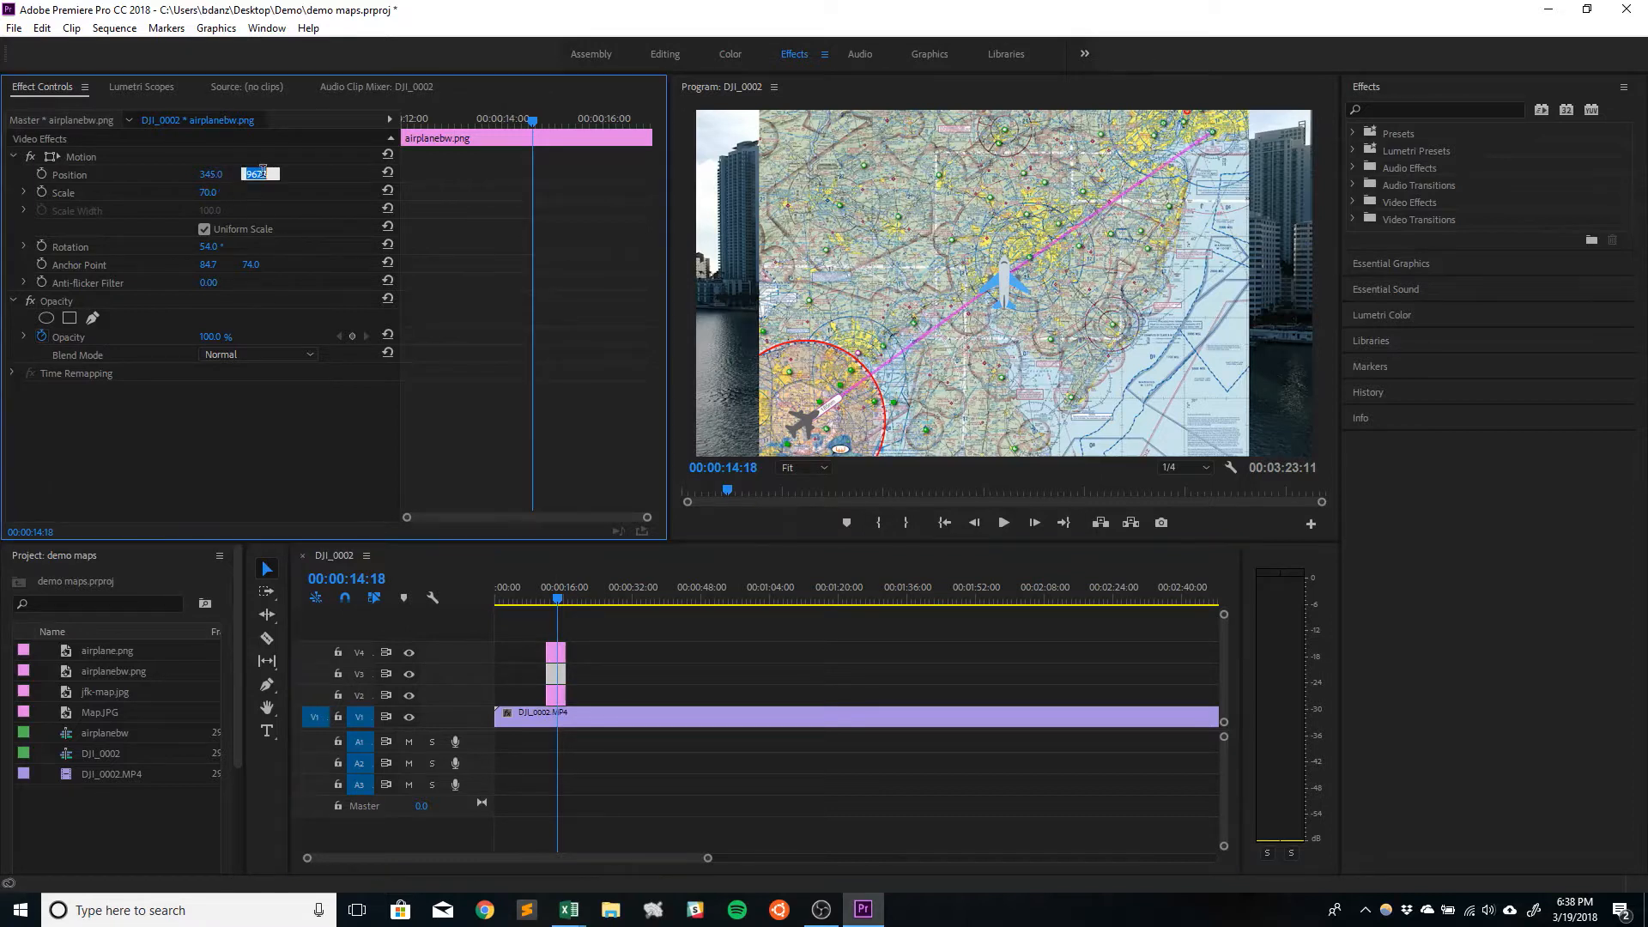
pyautogui.write('967')
pyautogui.press('Return')
# Step: Position the airplane.png clip on track V4 at 345, 967, over the grey airplane
pyautogui.click(555, 652)
pyautogui.click(214, 174)
pyautogui.write('340')
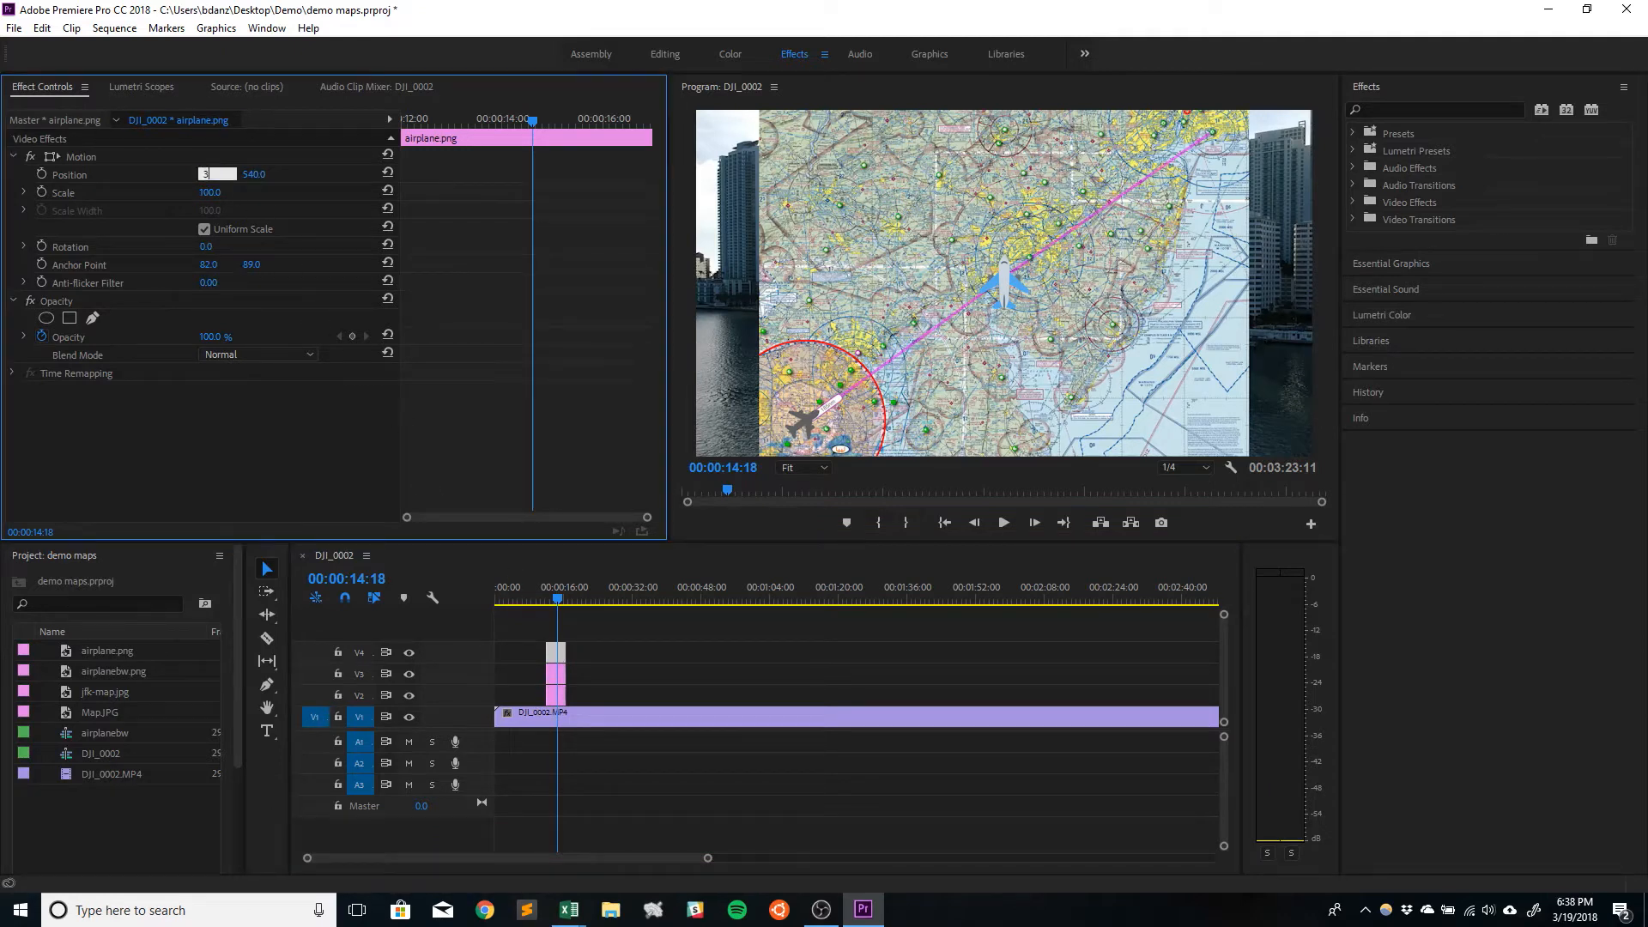
pyautogui.press('Return')
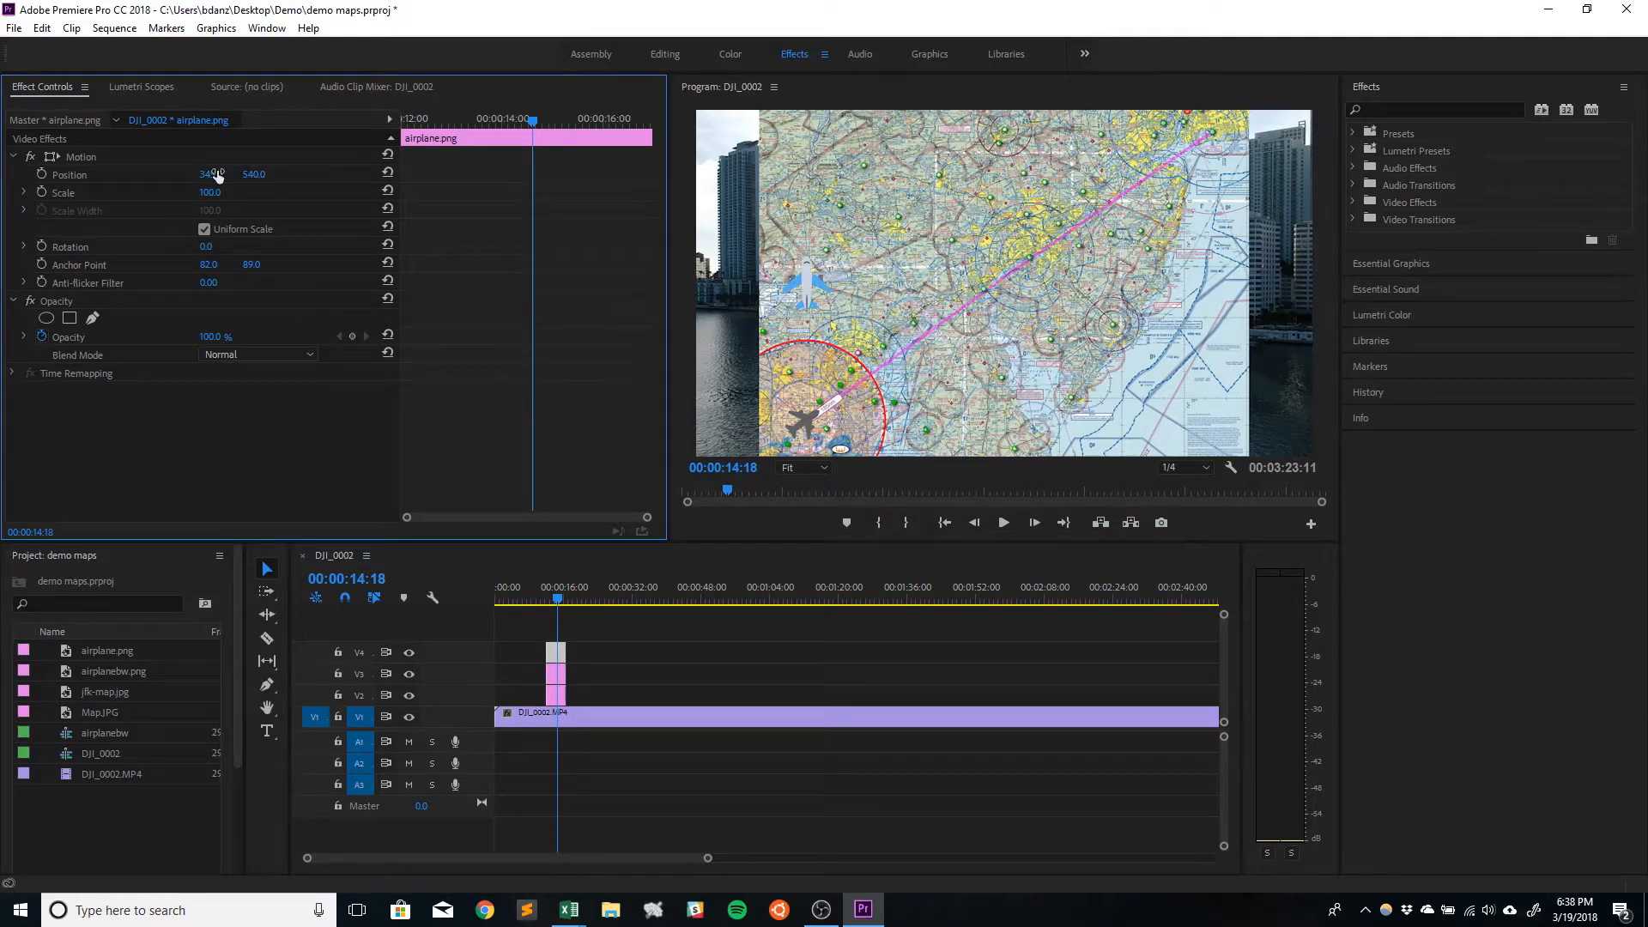
pyautogui.click(256, 173)
pyautogui.write('976')
pyautogui.press('Return')
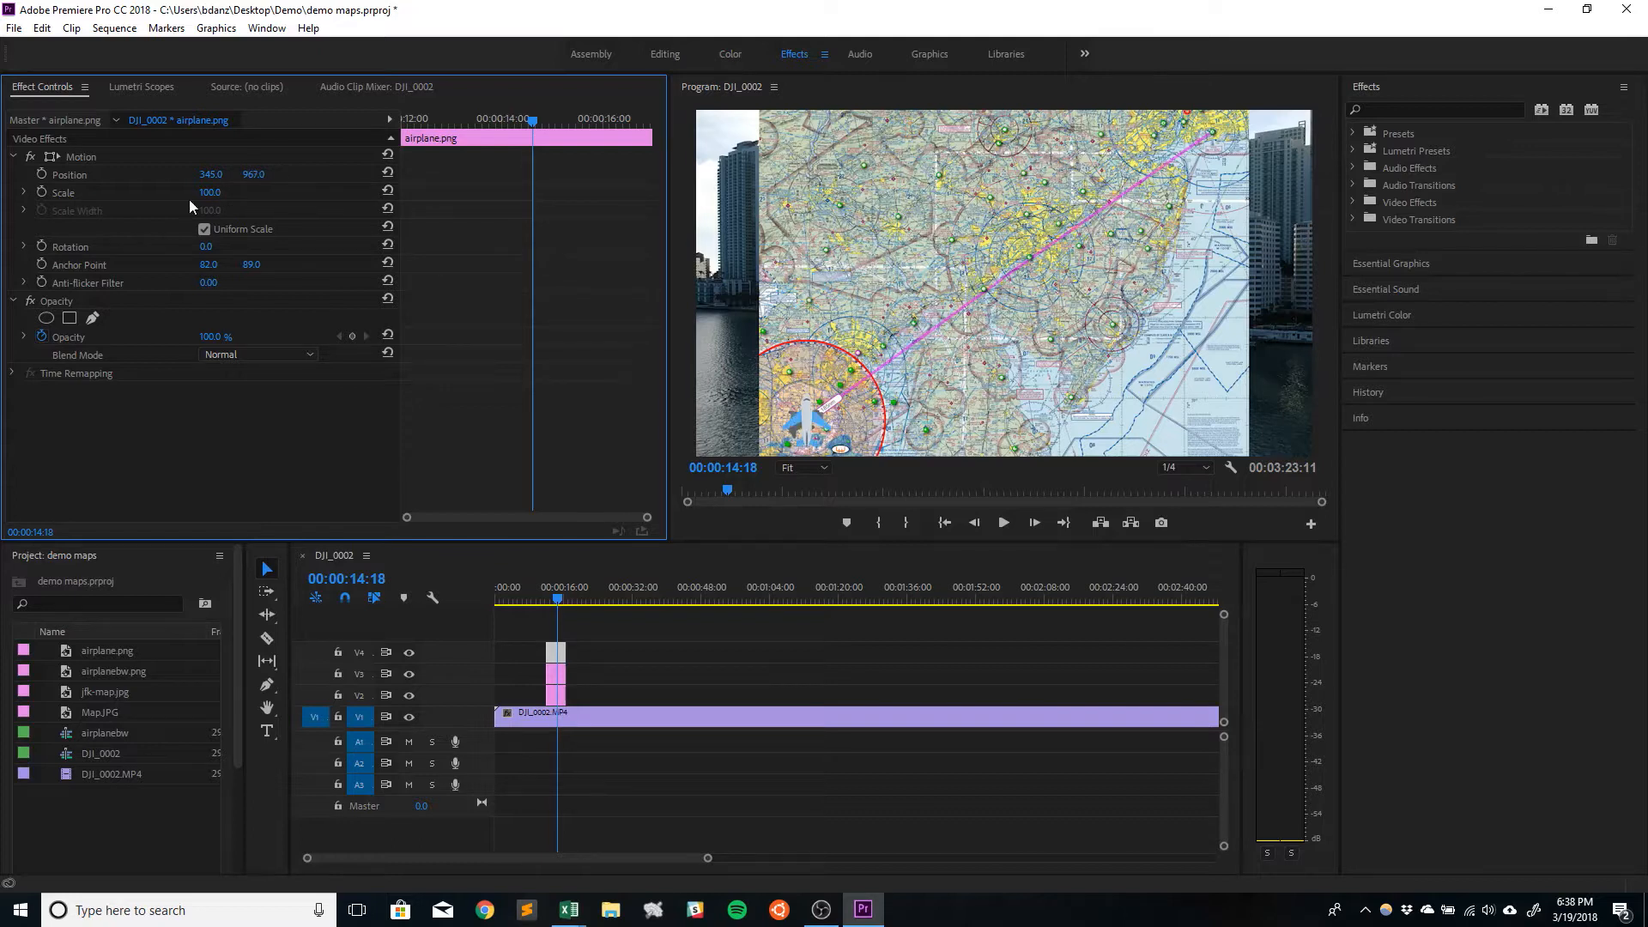
# Step: Set the blue airplane's scale to 70 and its rotation to 55°
pyautogui.click(204, 194)
pyautogui.write('70')
pyautogui.press('Return')
pyautogui.click(206, 246)
pyautogui.write('55')
pyautogui.press('Return')
# Step: Try a vertical position of 976 for the blue airplane, compare it with airplanebw.png, and return it to 967
pyautogui.click(253, 175)
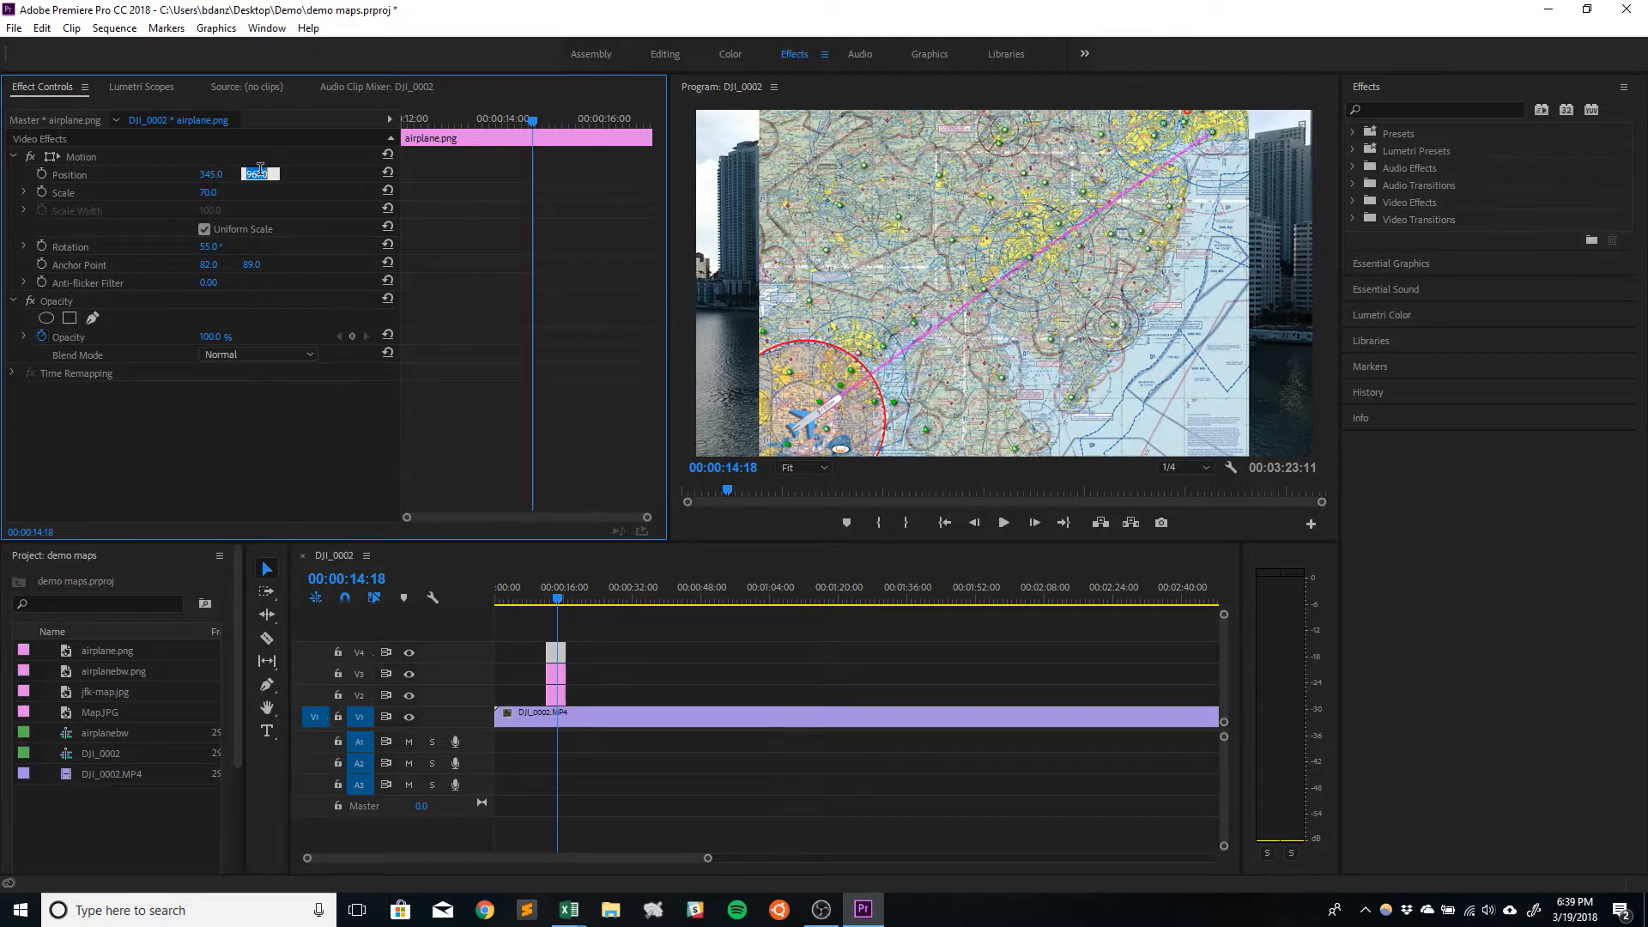
pyautogui.write('976')
pyautogui.press('Return')
pyautogui.click(557, 672)
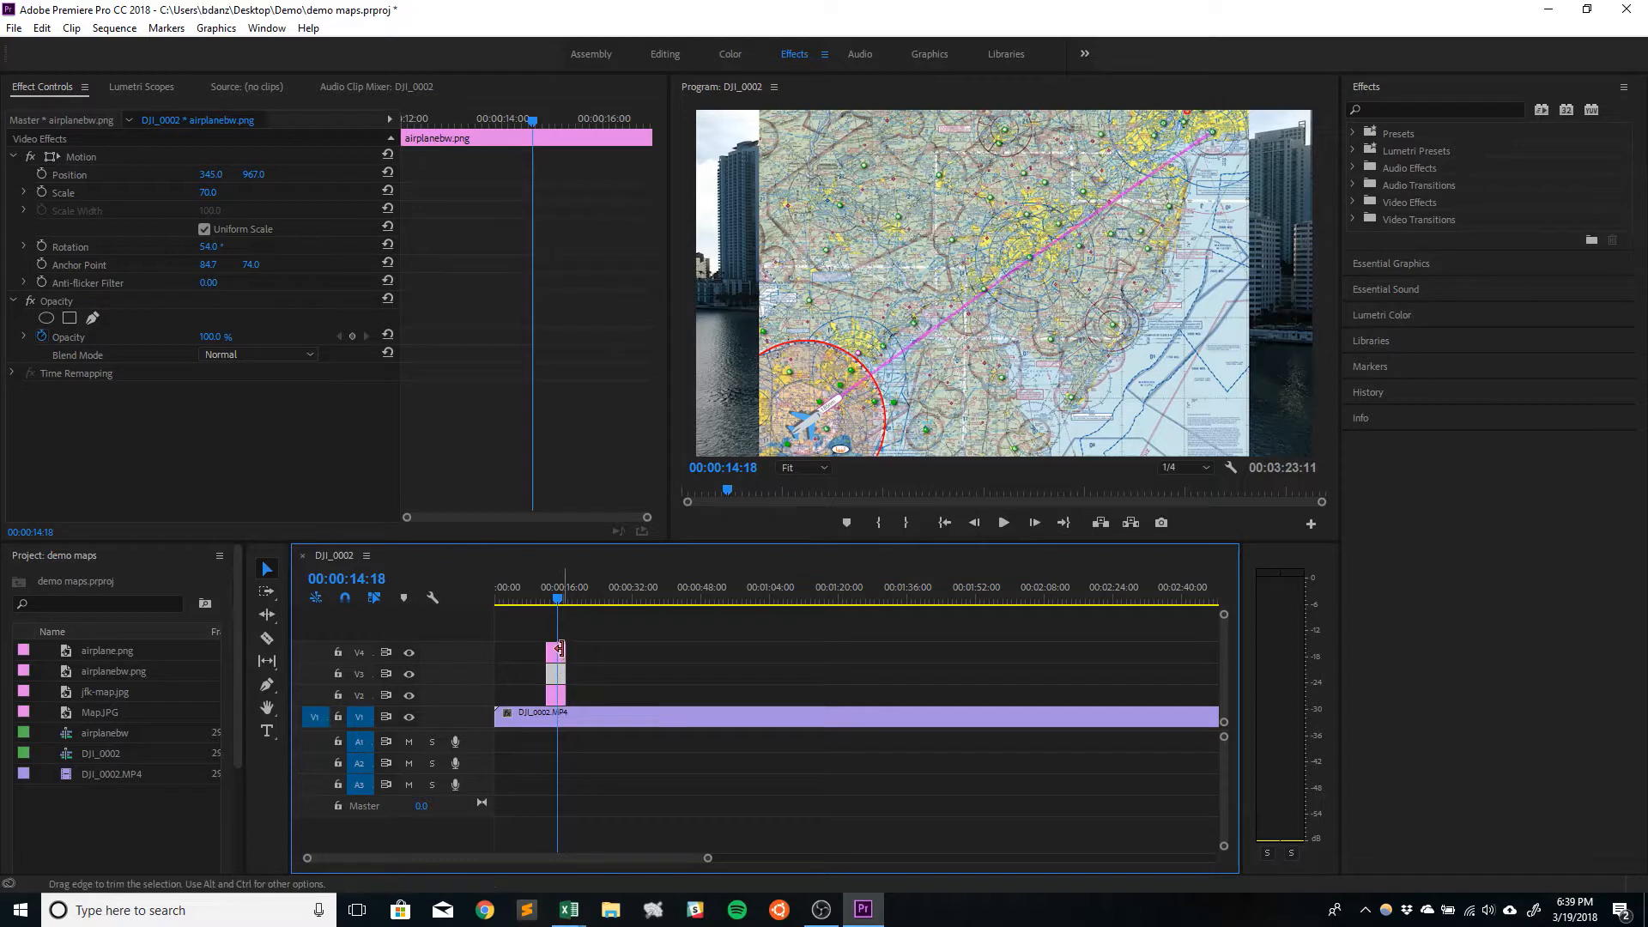
pyautogui.click(558, 658)
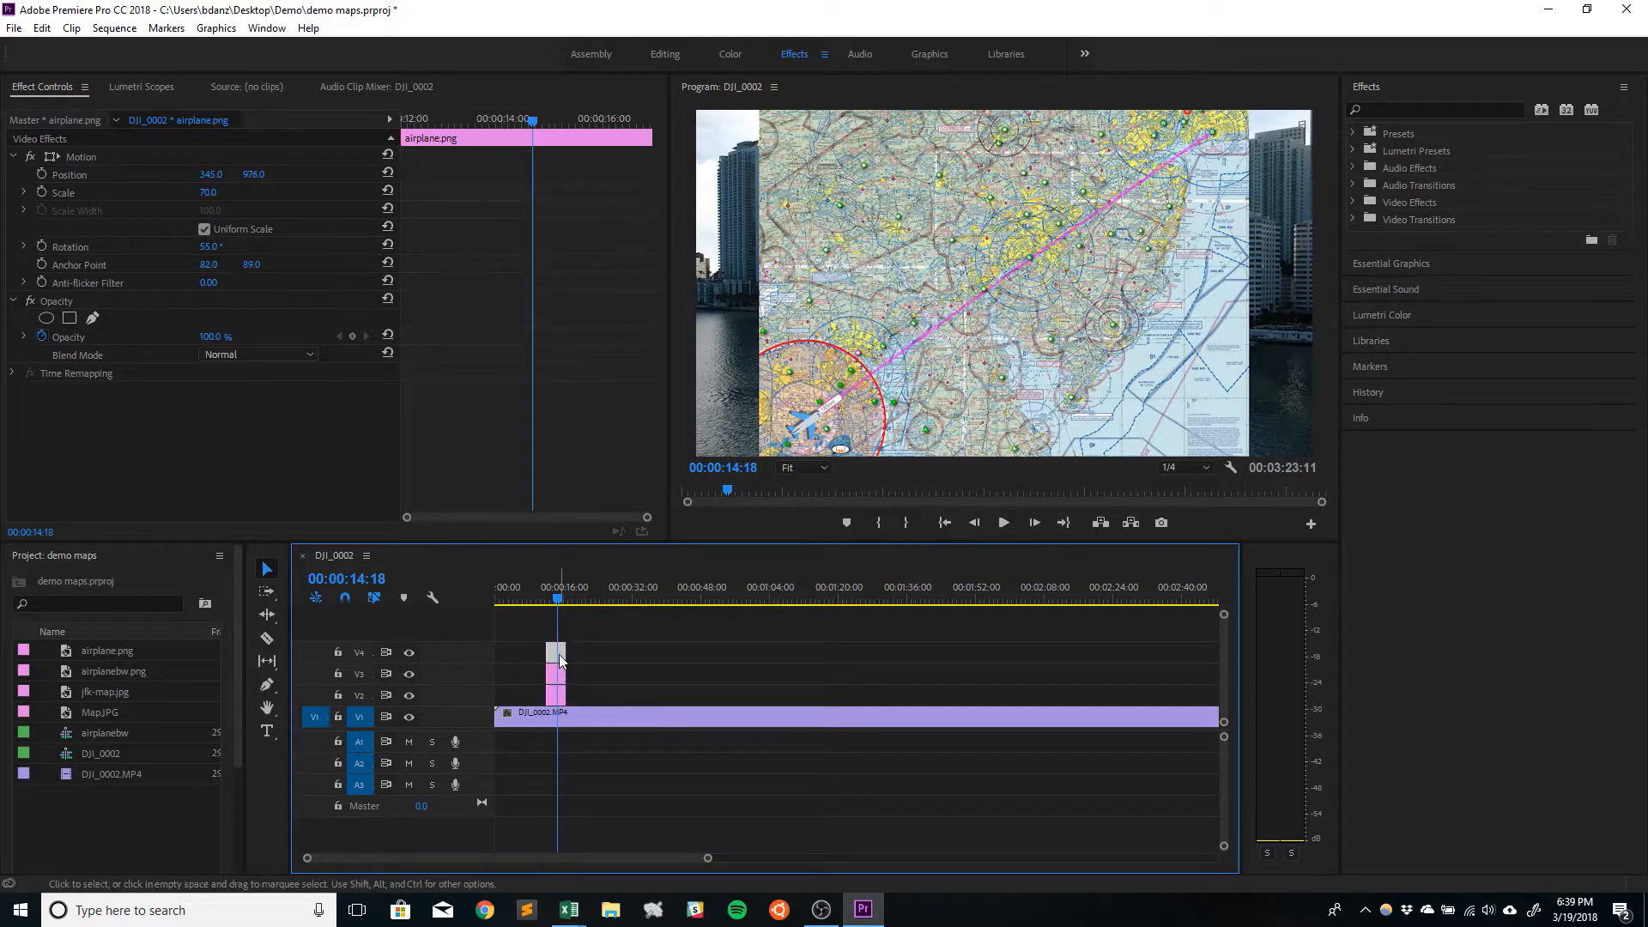
pyautogui.click(254, 175)
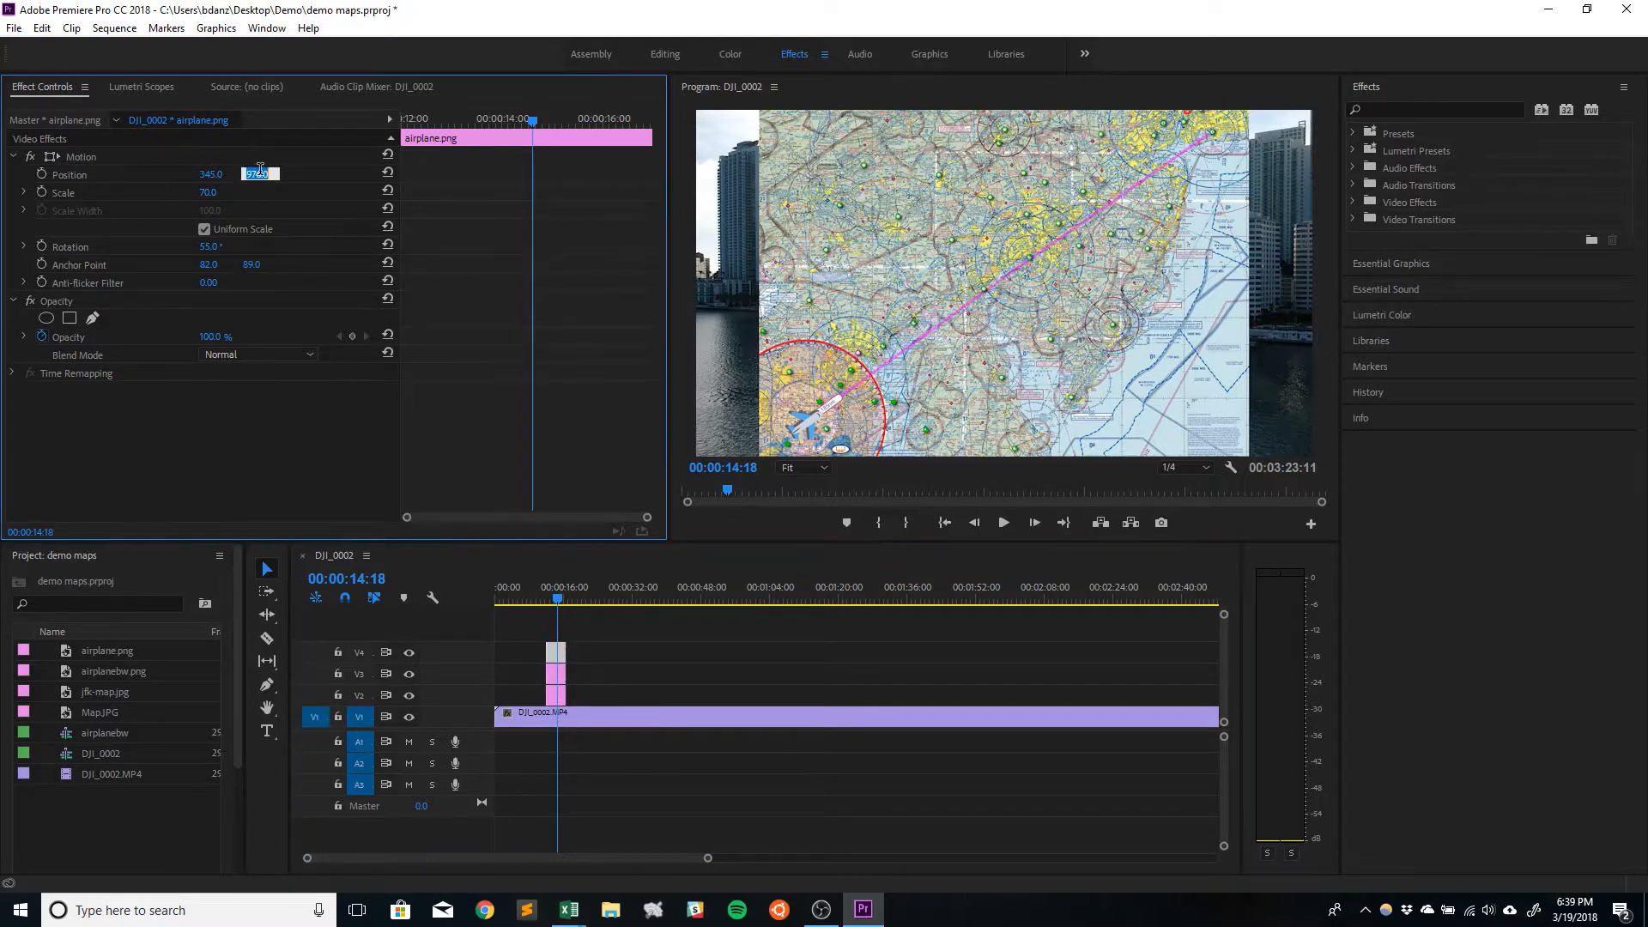
pyautogui.write('967')
pyautogui.press('Return')
# Step: Set the anchor point of the grey airplane clip on track V3 to 85, 75
pyautogui.click(555, 676)
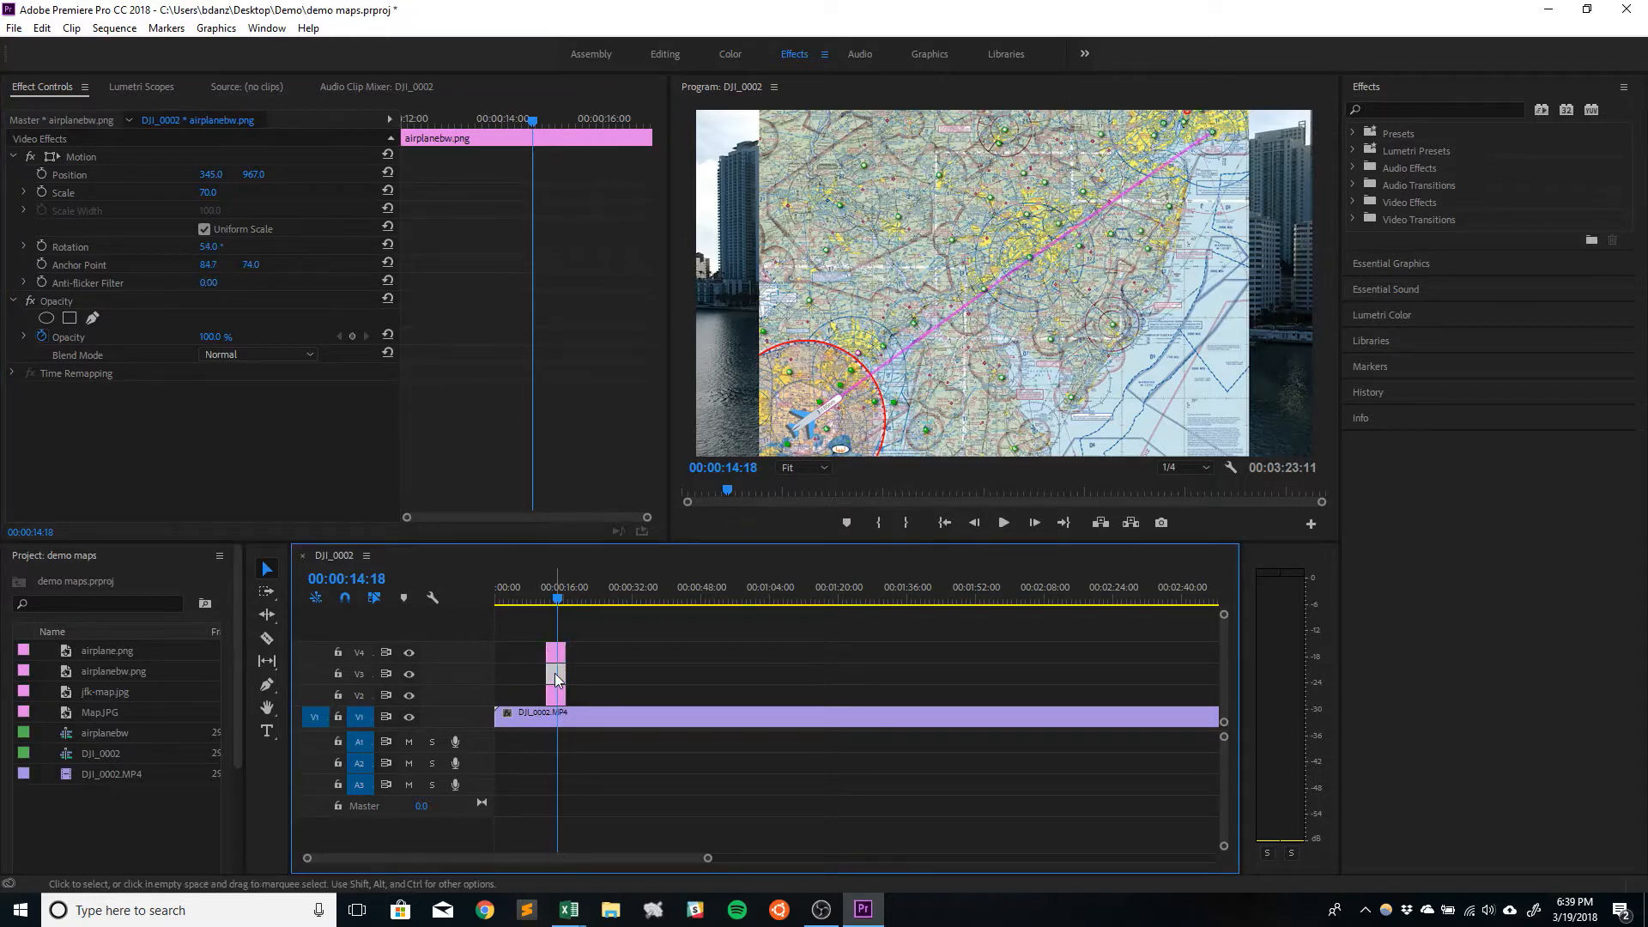
pyautogui.click(206, 265)
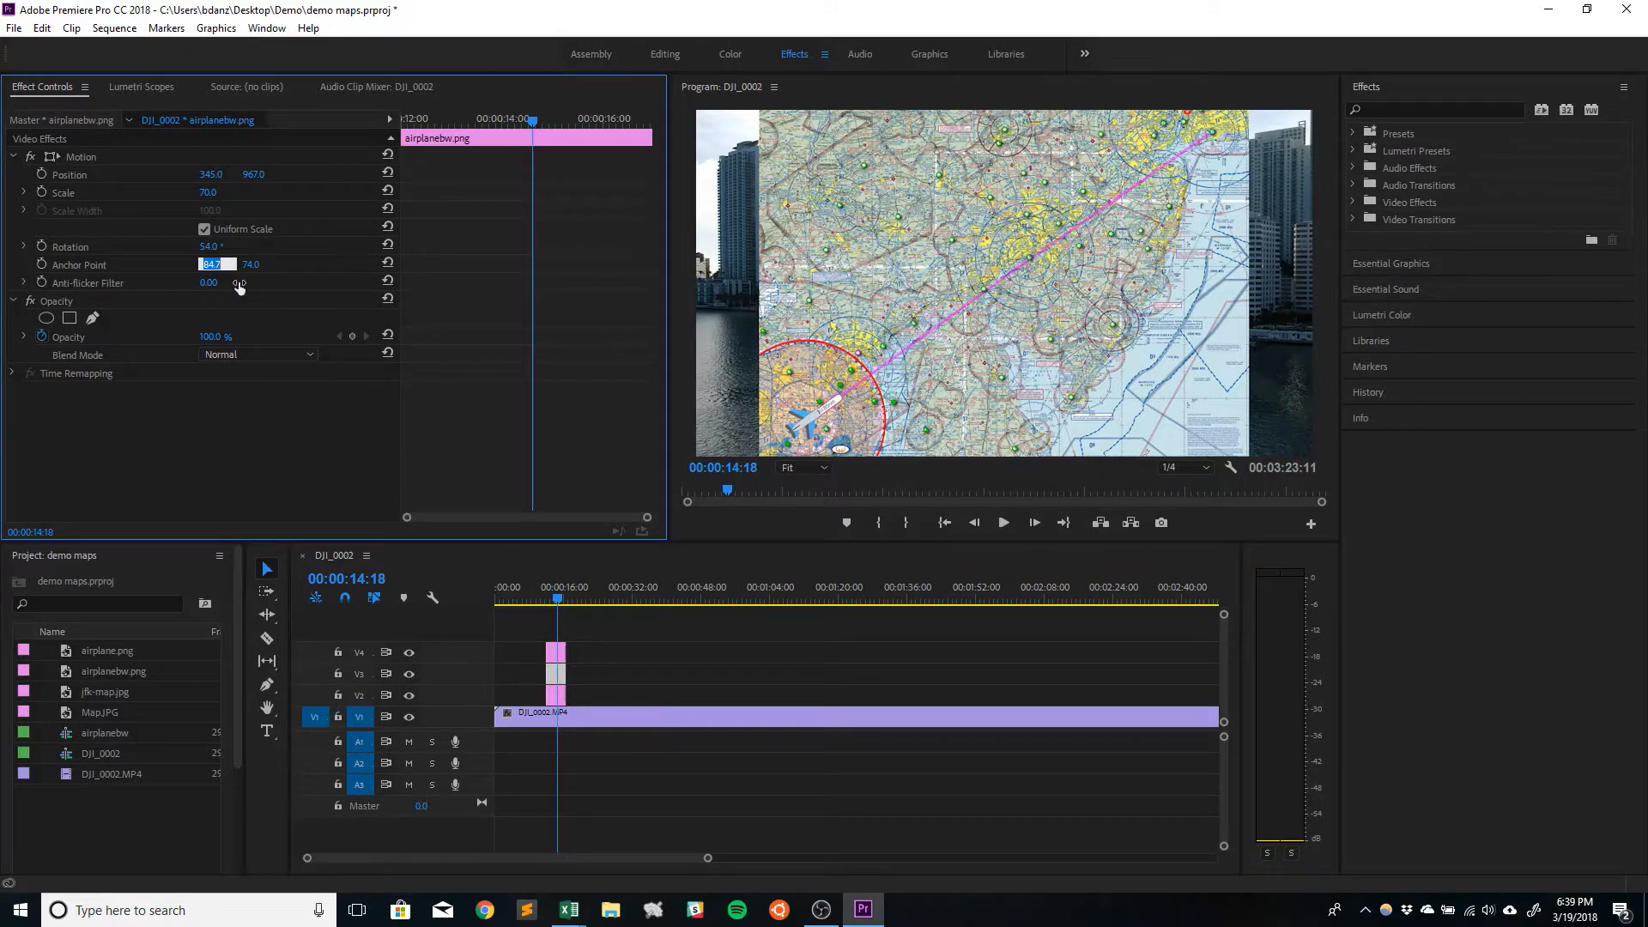
pyautogui.write('85')
pyautogui.press('Return')
pyautogui.click(262, 263)
pyautogui.write('75')
pyautogui.press('Return')
# Step: Set the anchor point of the blue airplane clip on track V4 to 85, 70
pyautogui.click(556, 652)
pyautogui.click(210, 264)
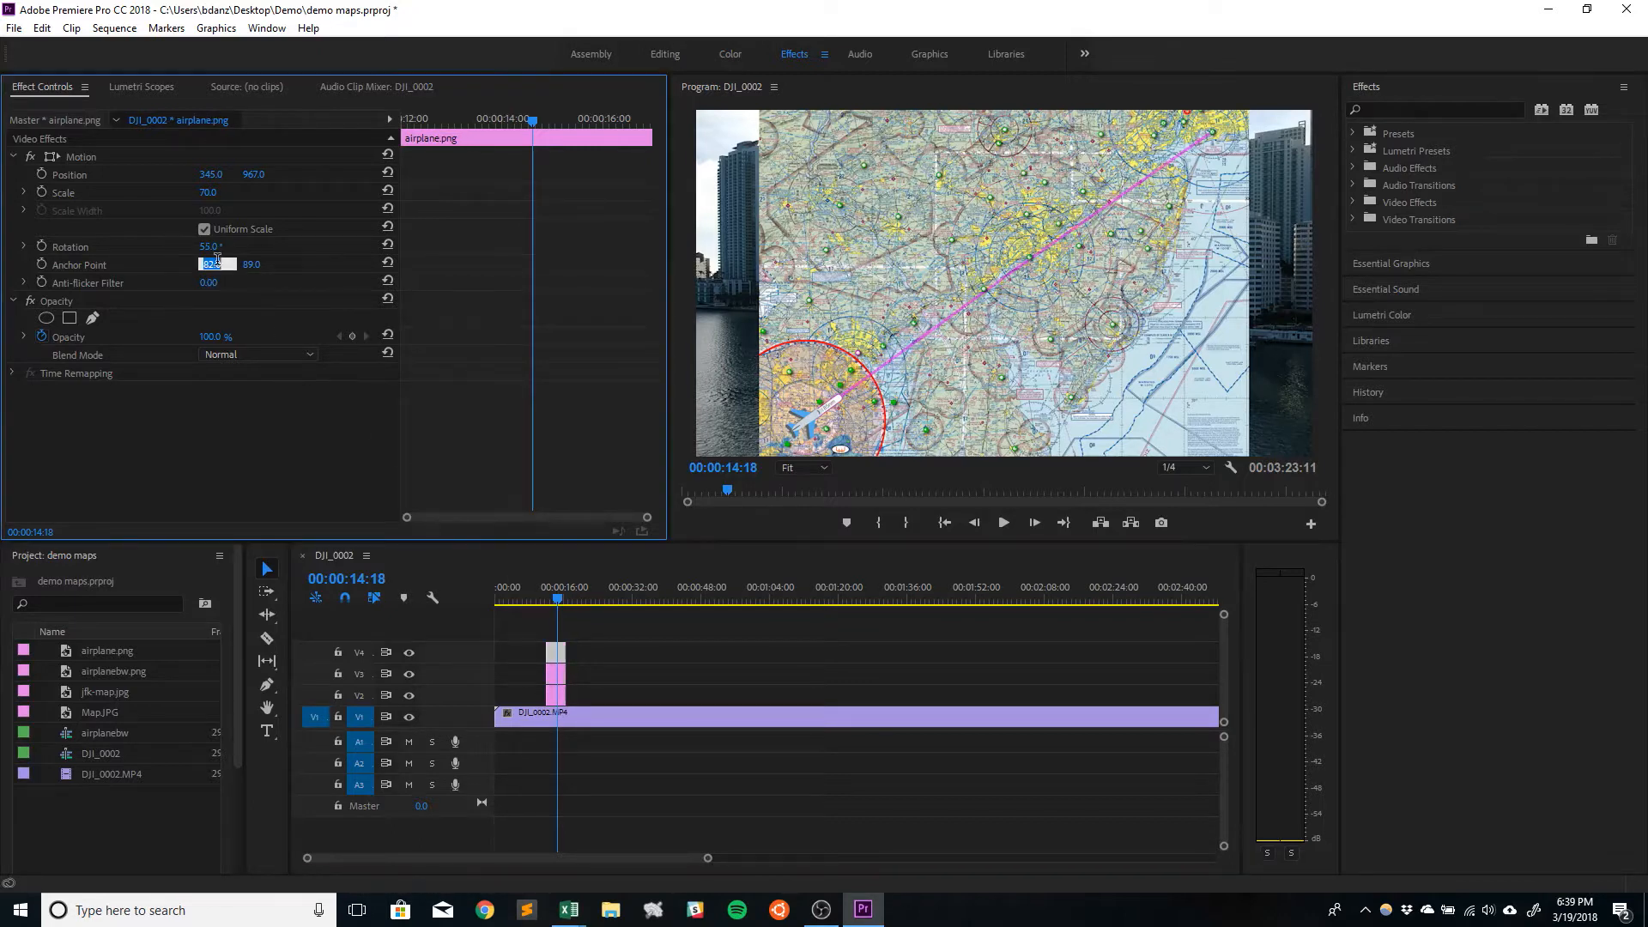
pyautogui.write('85')
pyautogui.click(260, 263)
pyautogui.write('70')
pyautogui.press('Return')
# Step: Toggle track V4's visibility to compare the blue airplane's alignment with the grey one beneath it
pyautogui.click(405, 656)
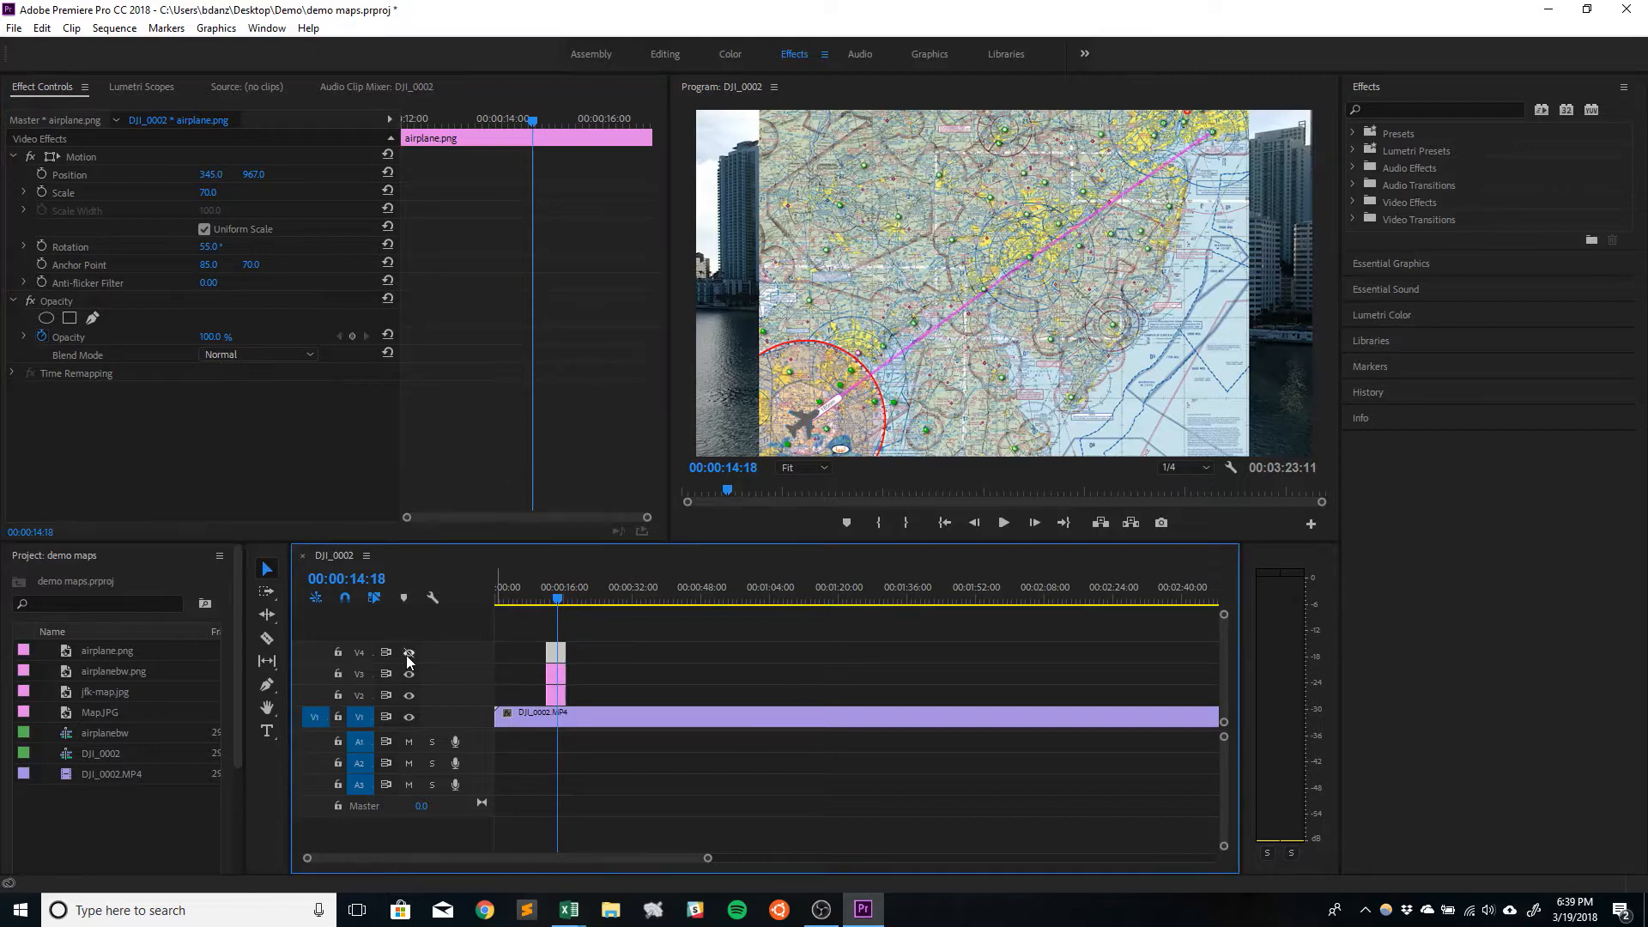
pyautogui.click(409, 653)
pyautogui.click(407, 655)
pyautogui.click(406, 655)
pyautogui.click(407, 654)
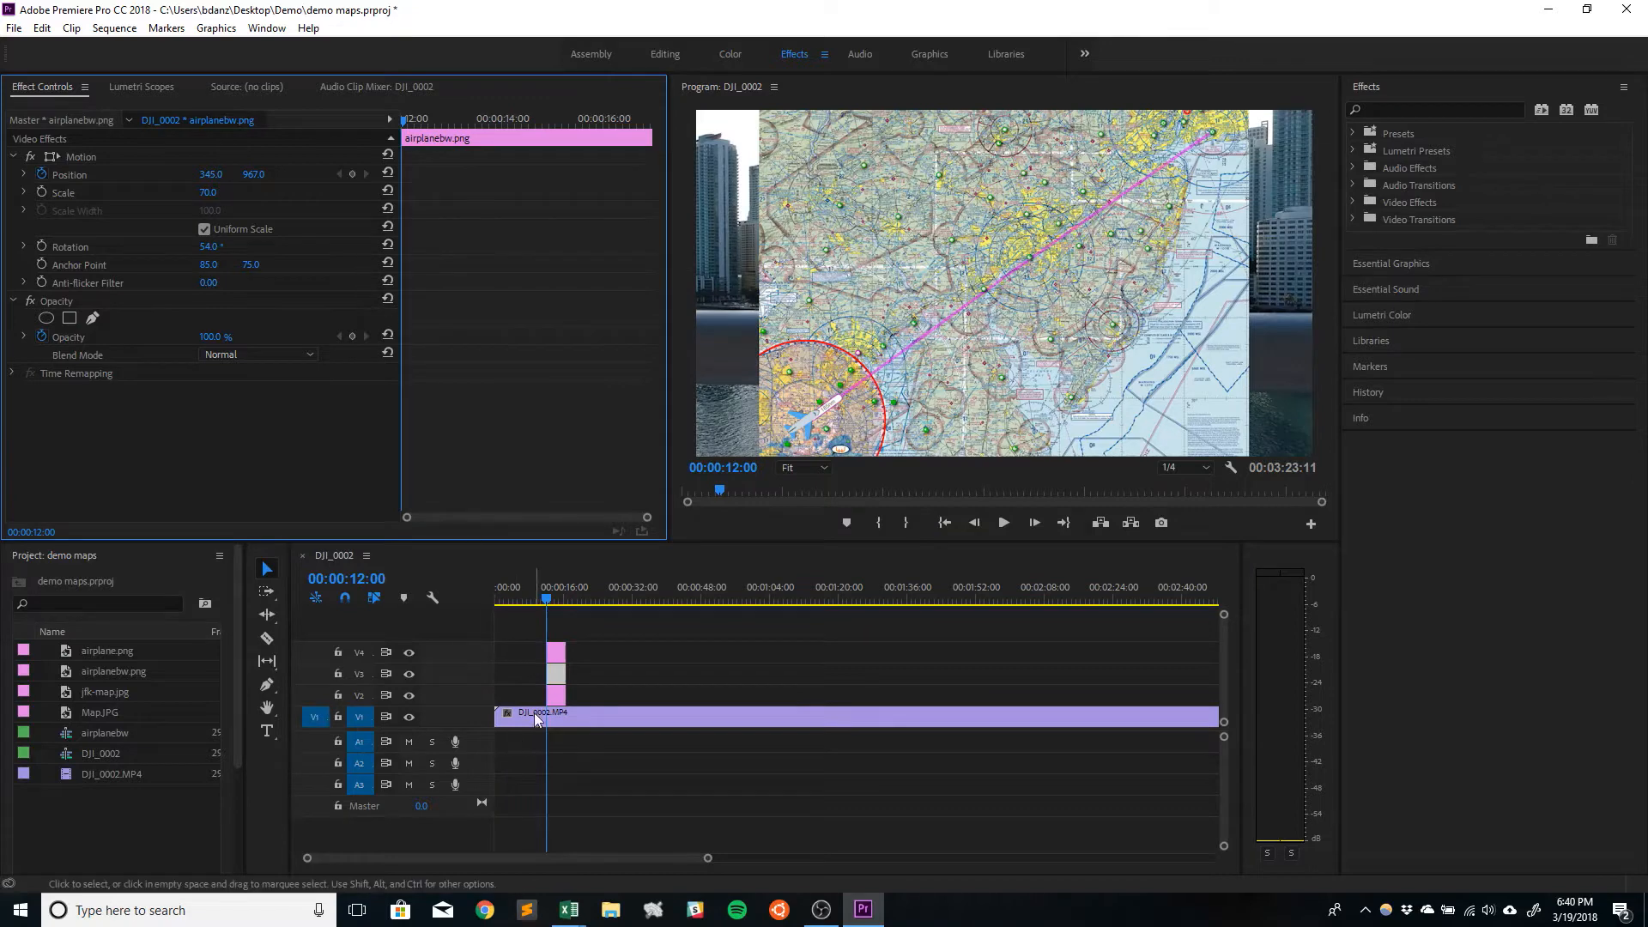
# Step: Set starting Position and Scale keyframes on airplanebw.png at 00:00:12:00
pyautogui.click(558, 676)
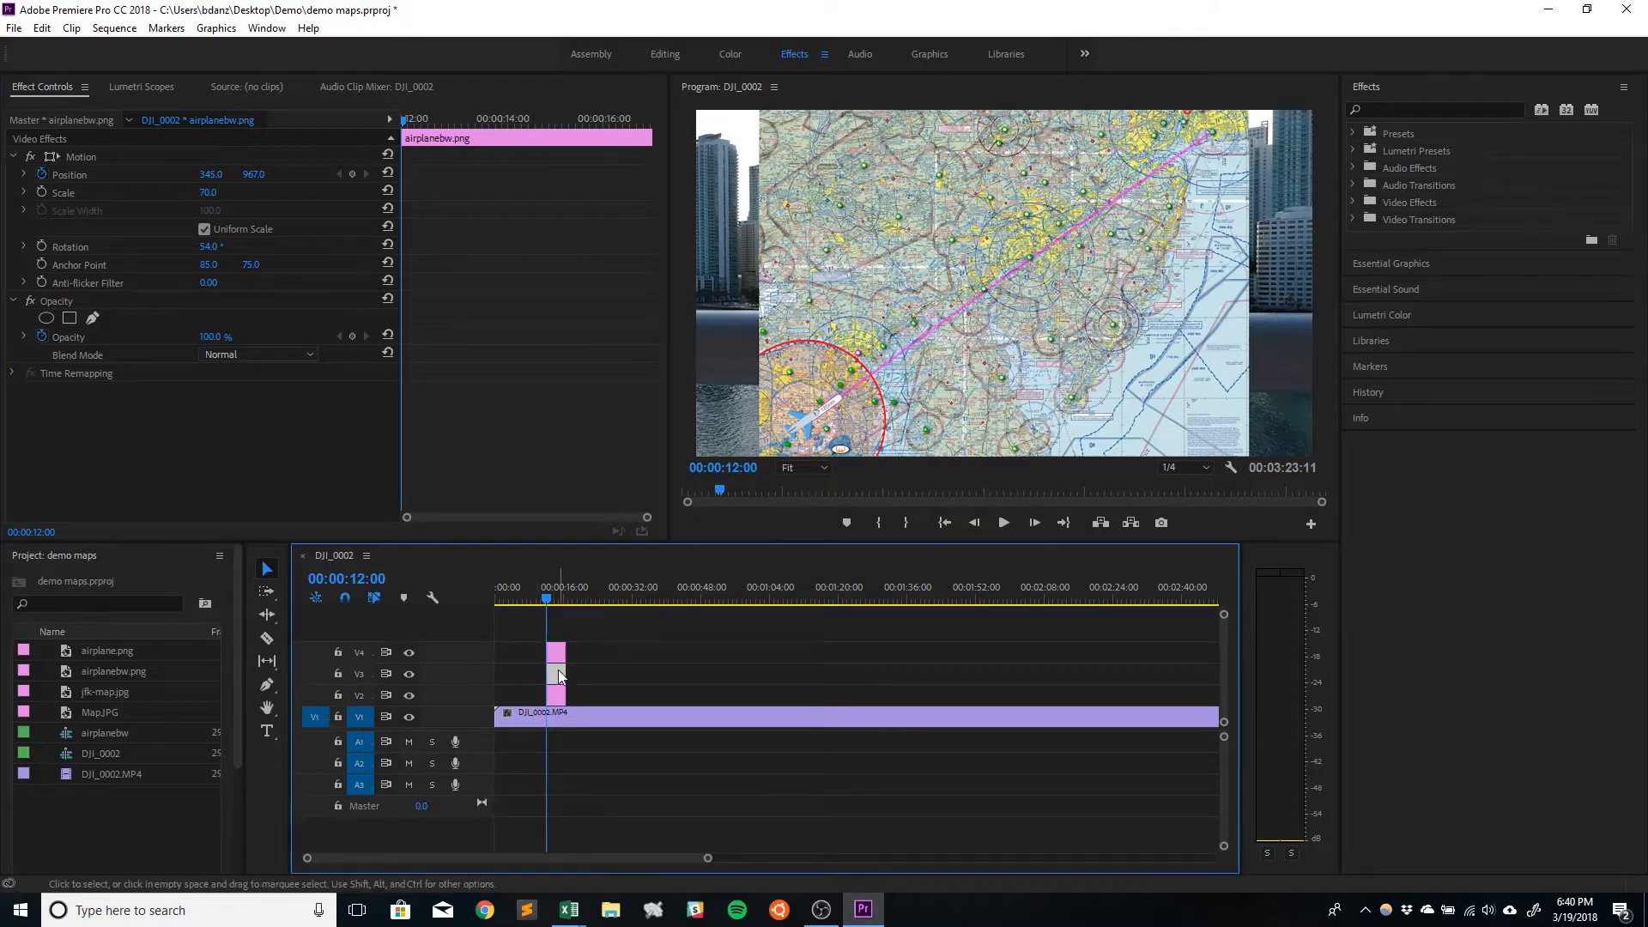
pyautogui.click(553, 604)
pyautogui.moveTo(552, 604); pyautogui.dragTo(548, 604)
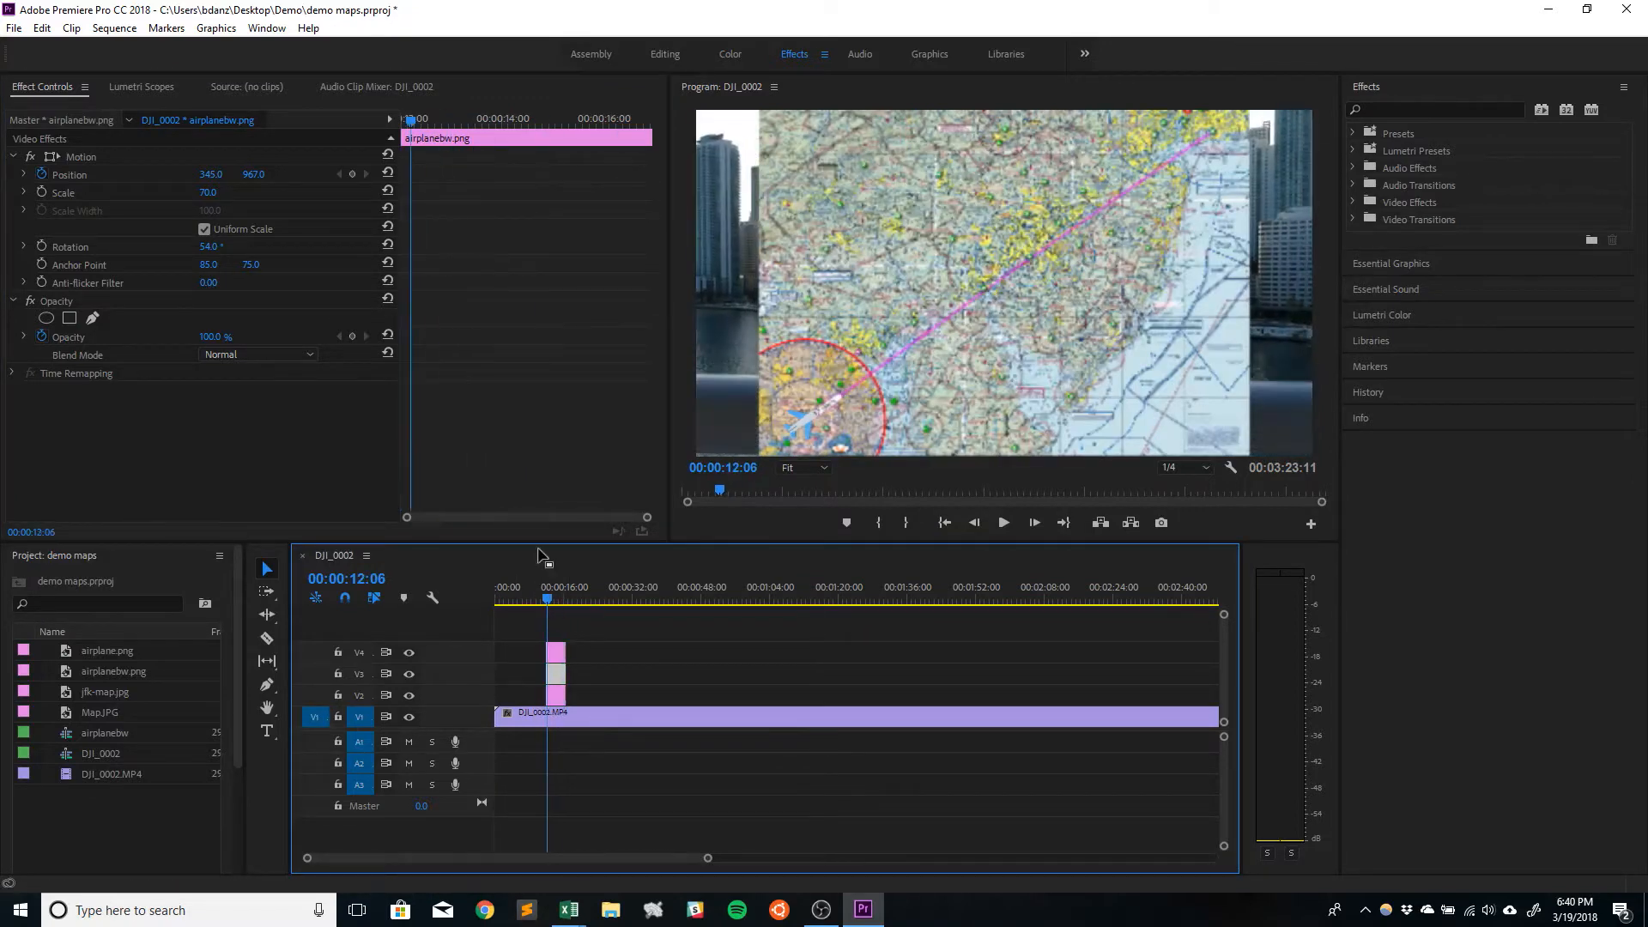
pyautogui.moveTo(409, 122); pyautogui.dragTo(390, 125)
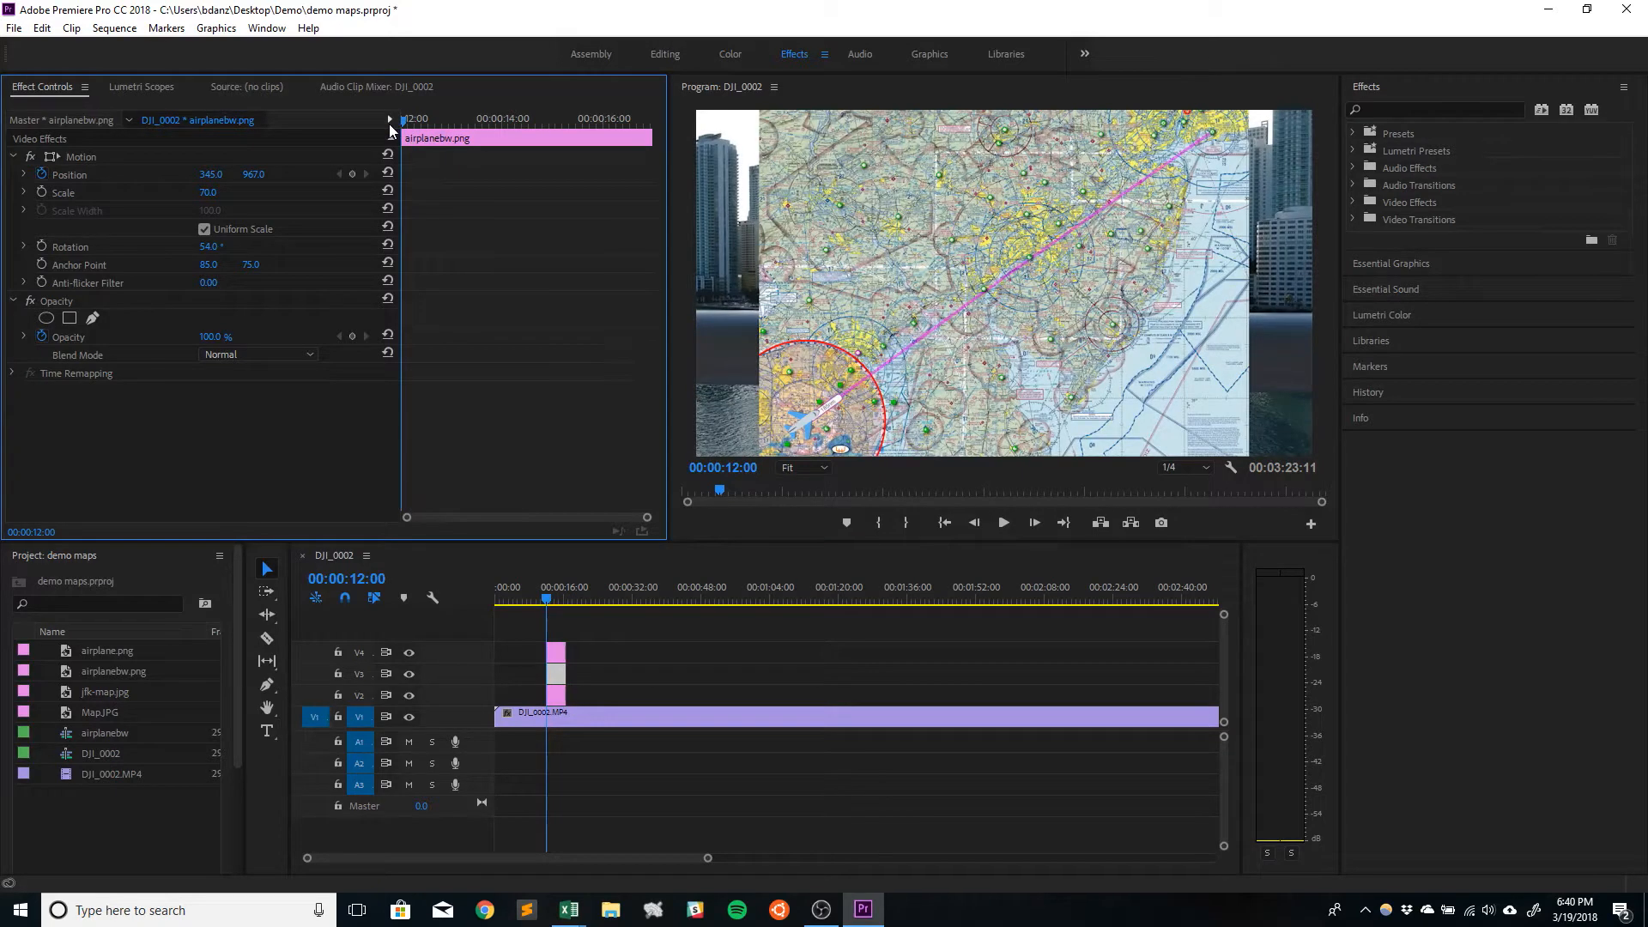
pyautogui.click(353, 174)
pyautogui.click(42, 192)
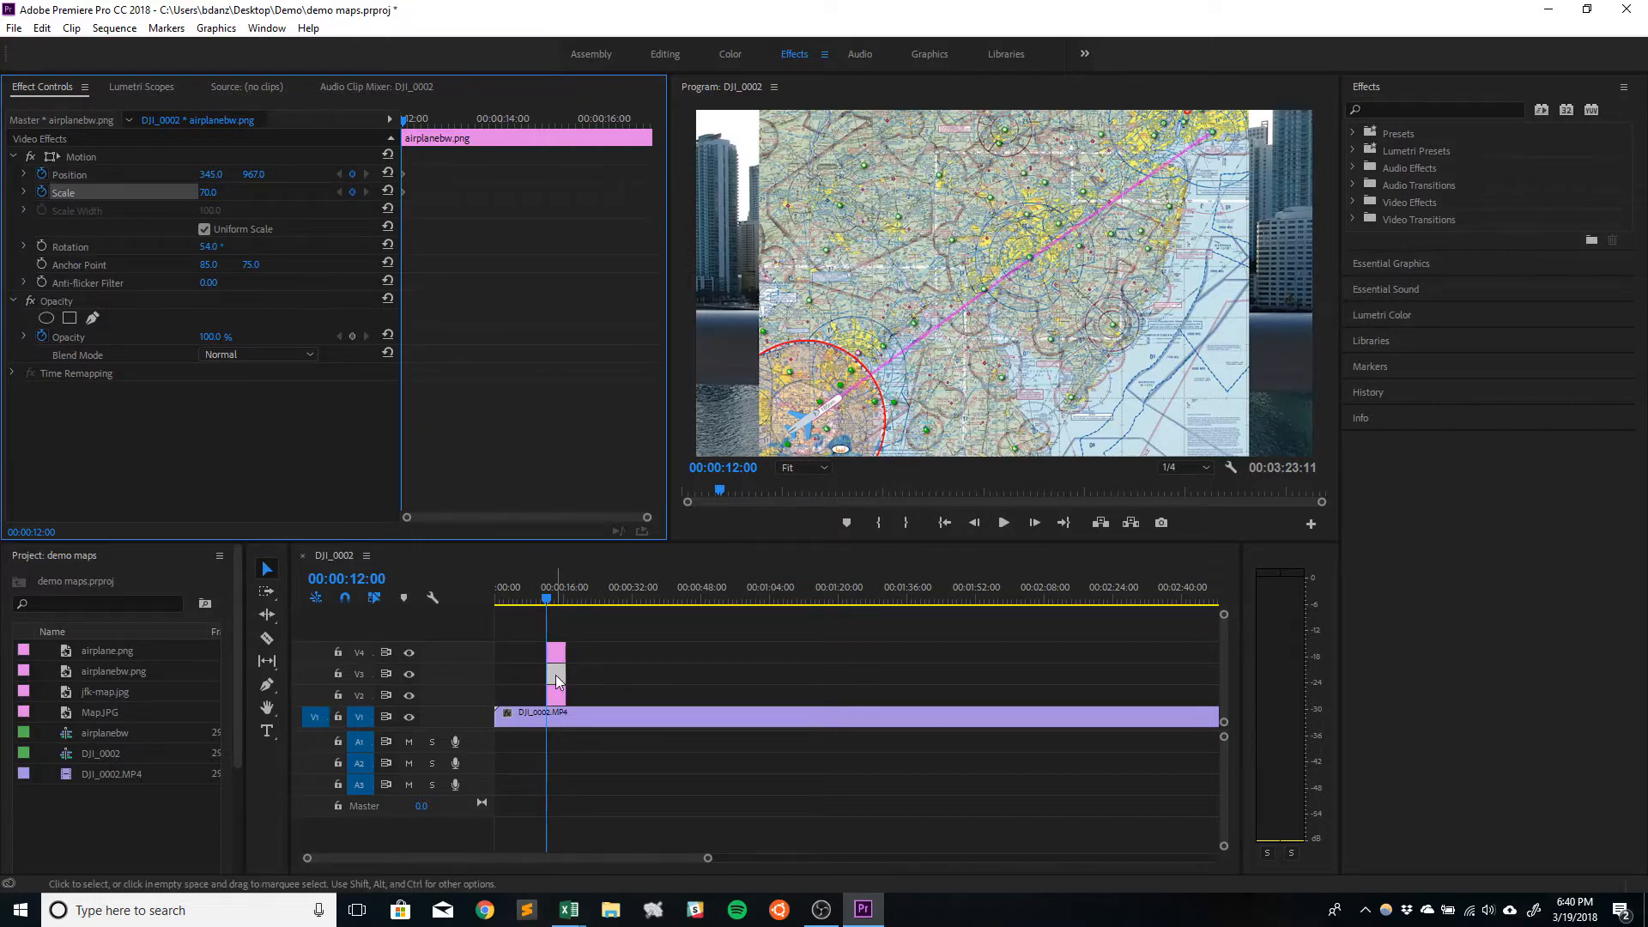
# Step: Add Position and Scale keyframes to airplane.png at 00:00:12:00 and at 00:00:16:10
pyautogui.click(556, 652)
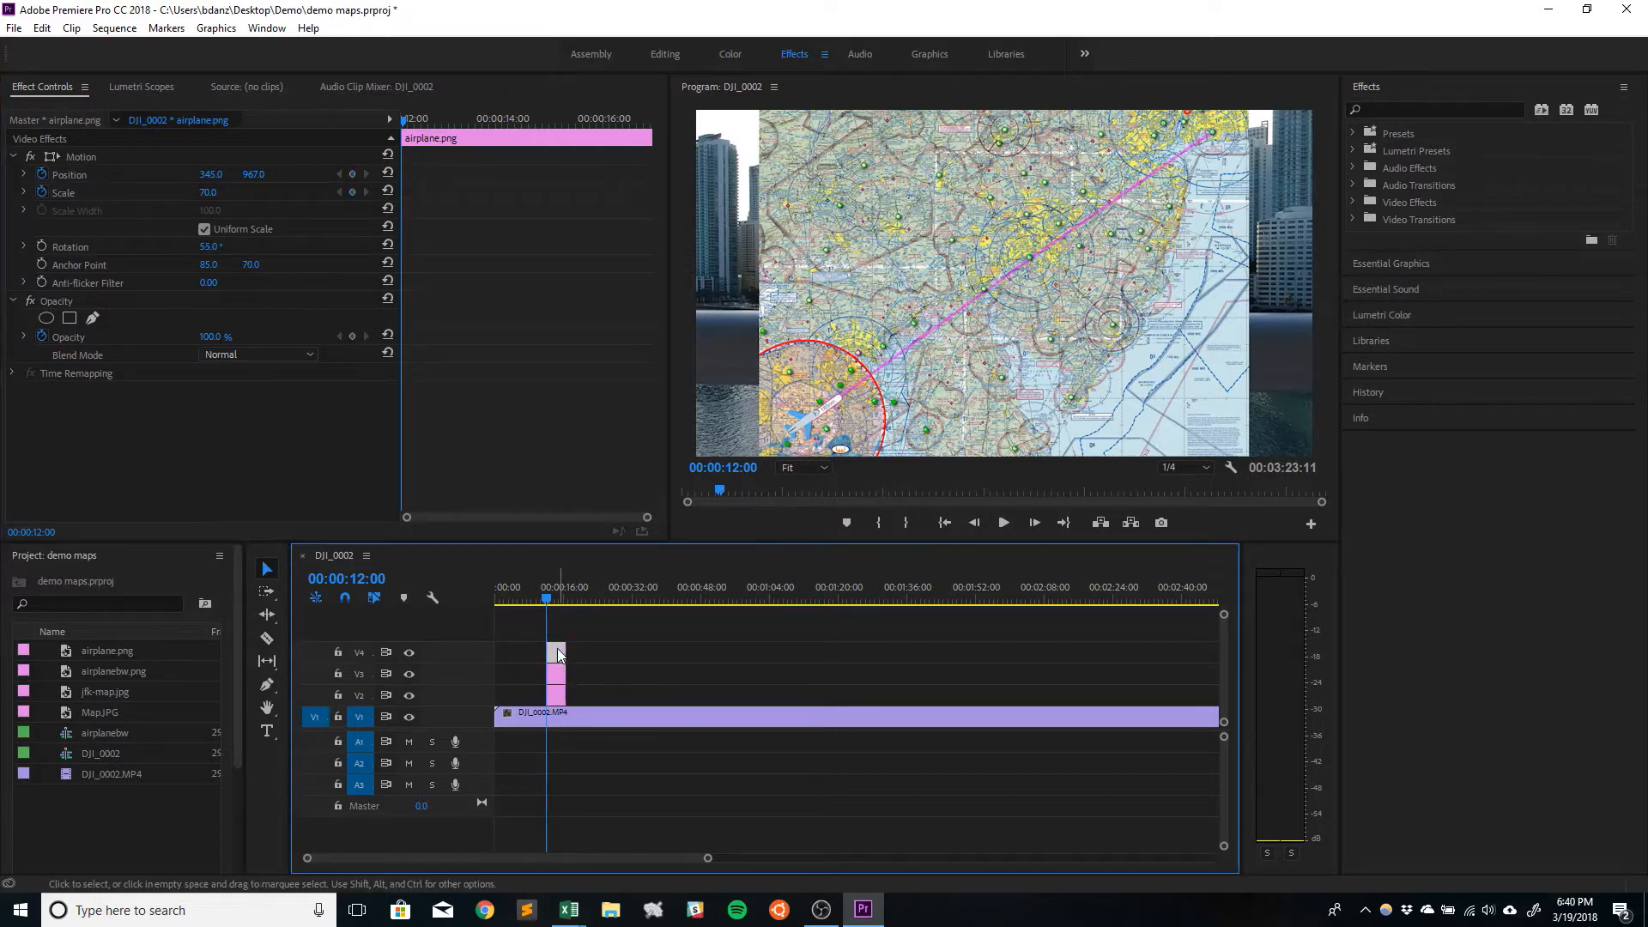
pyautogui.click(353, 192)
pyautogui.moveTo(408, 131); pyautogui.dragTo(618, 151)
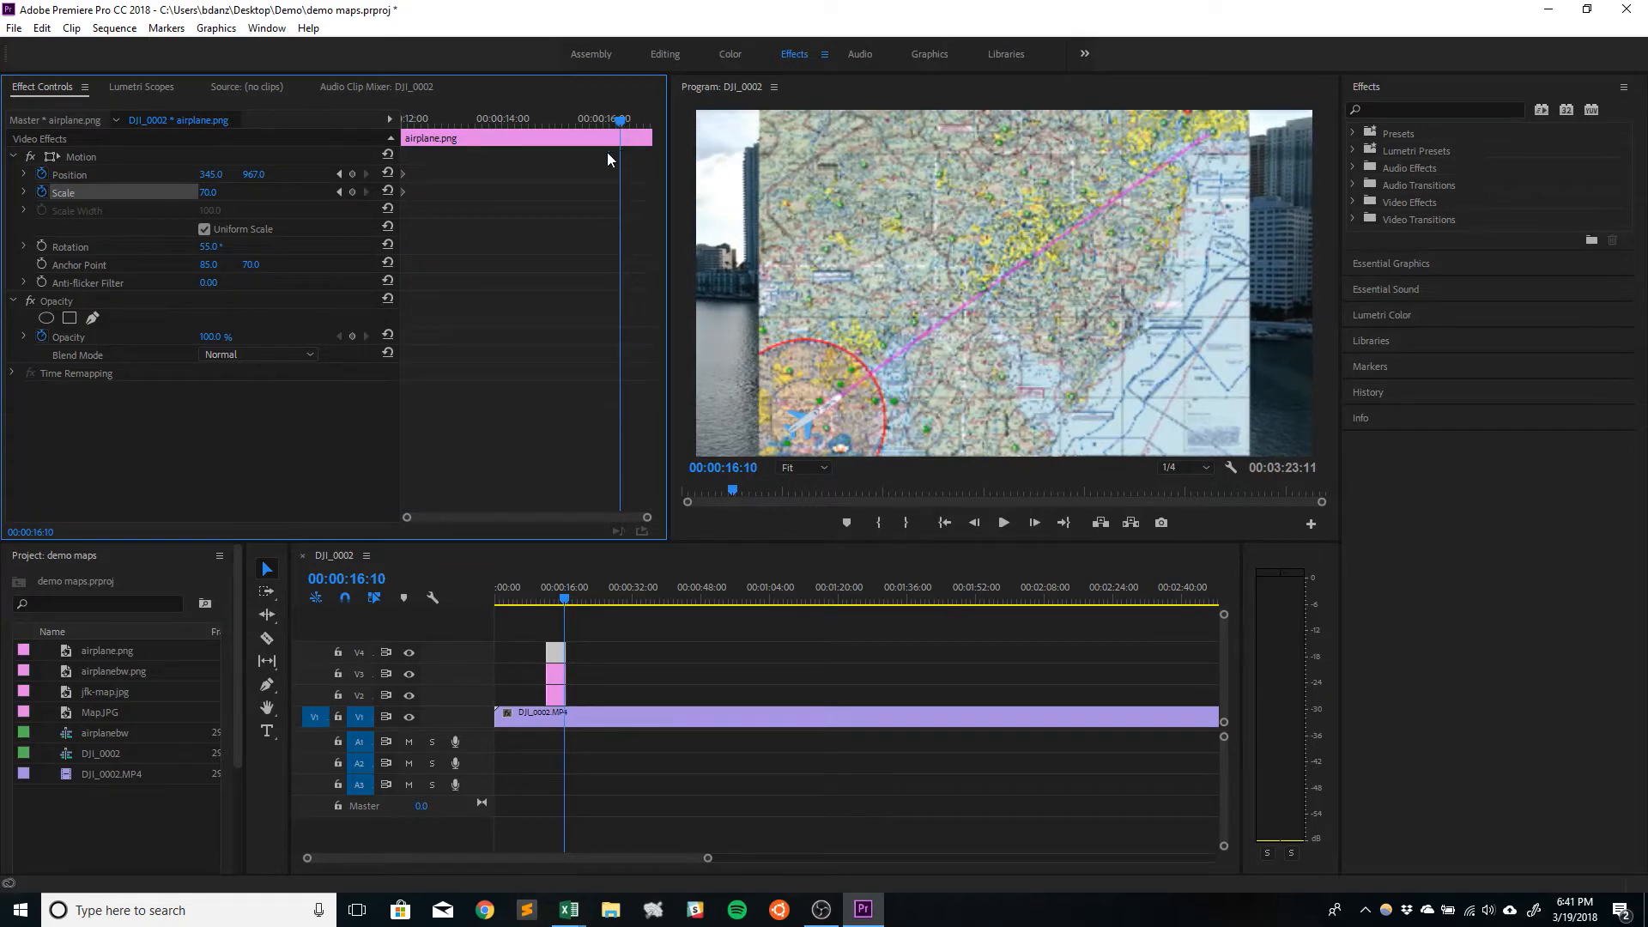
pyautogui.click(353, 173)
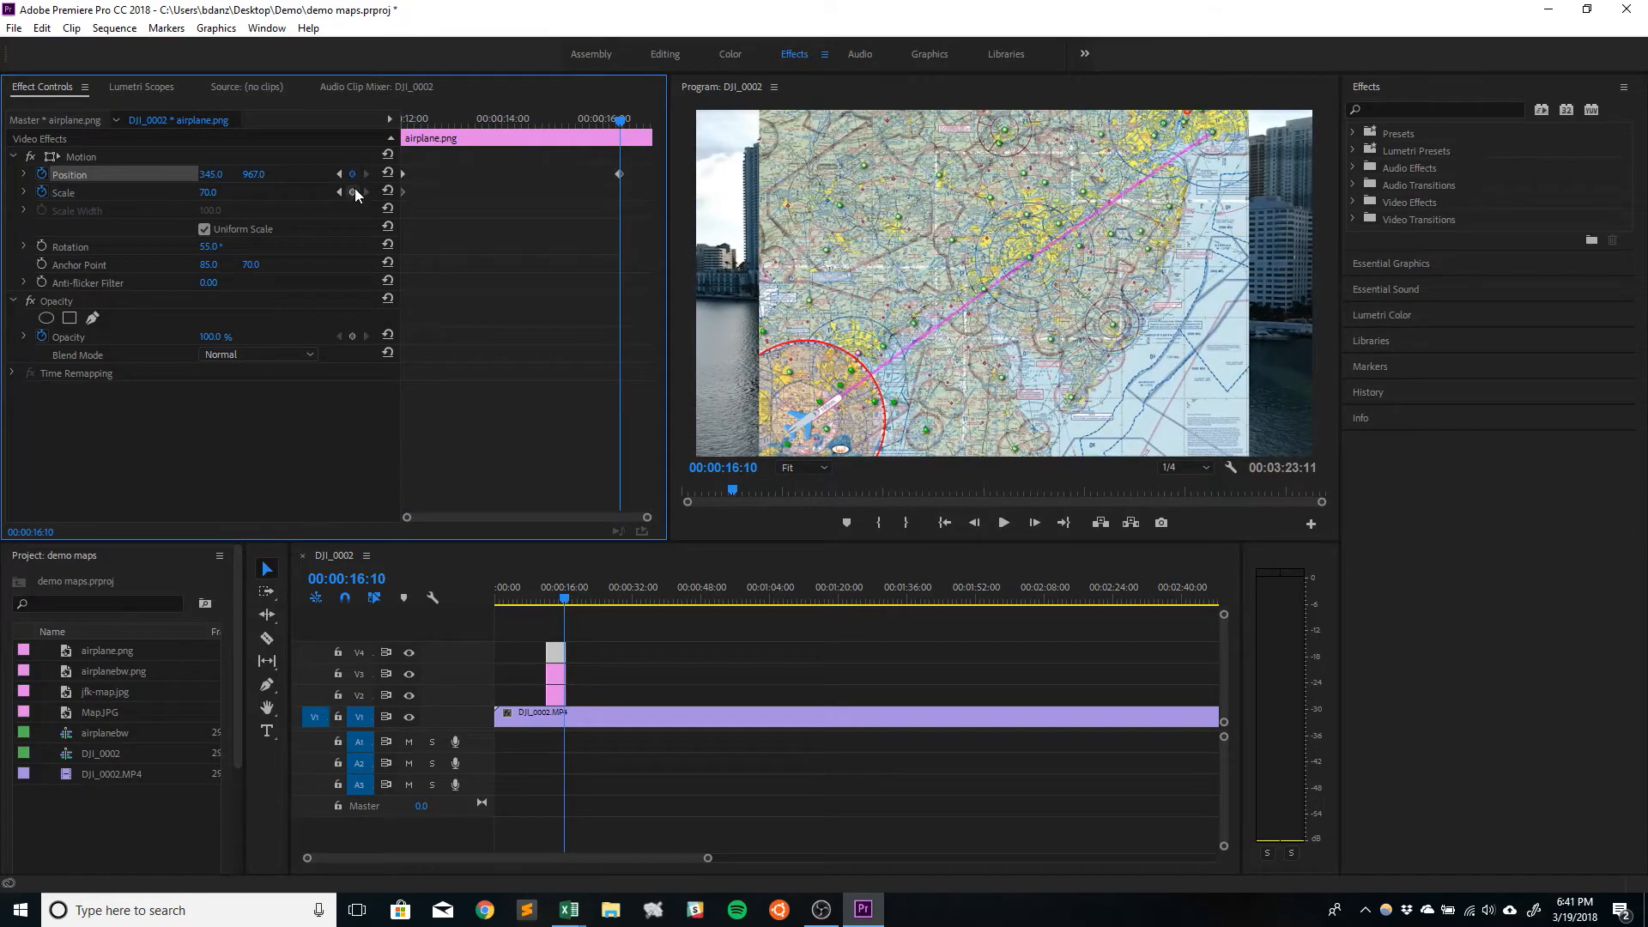
pyautogui.click(352, 191)
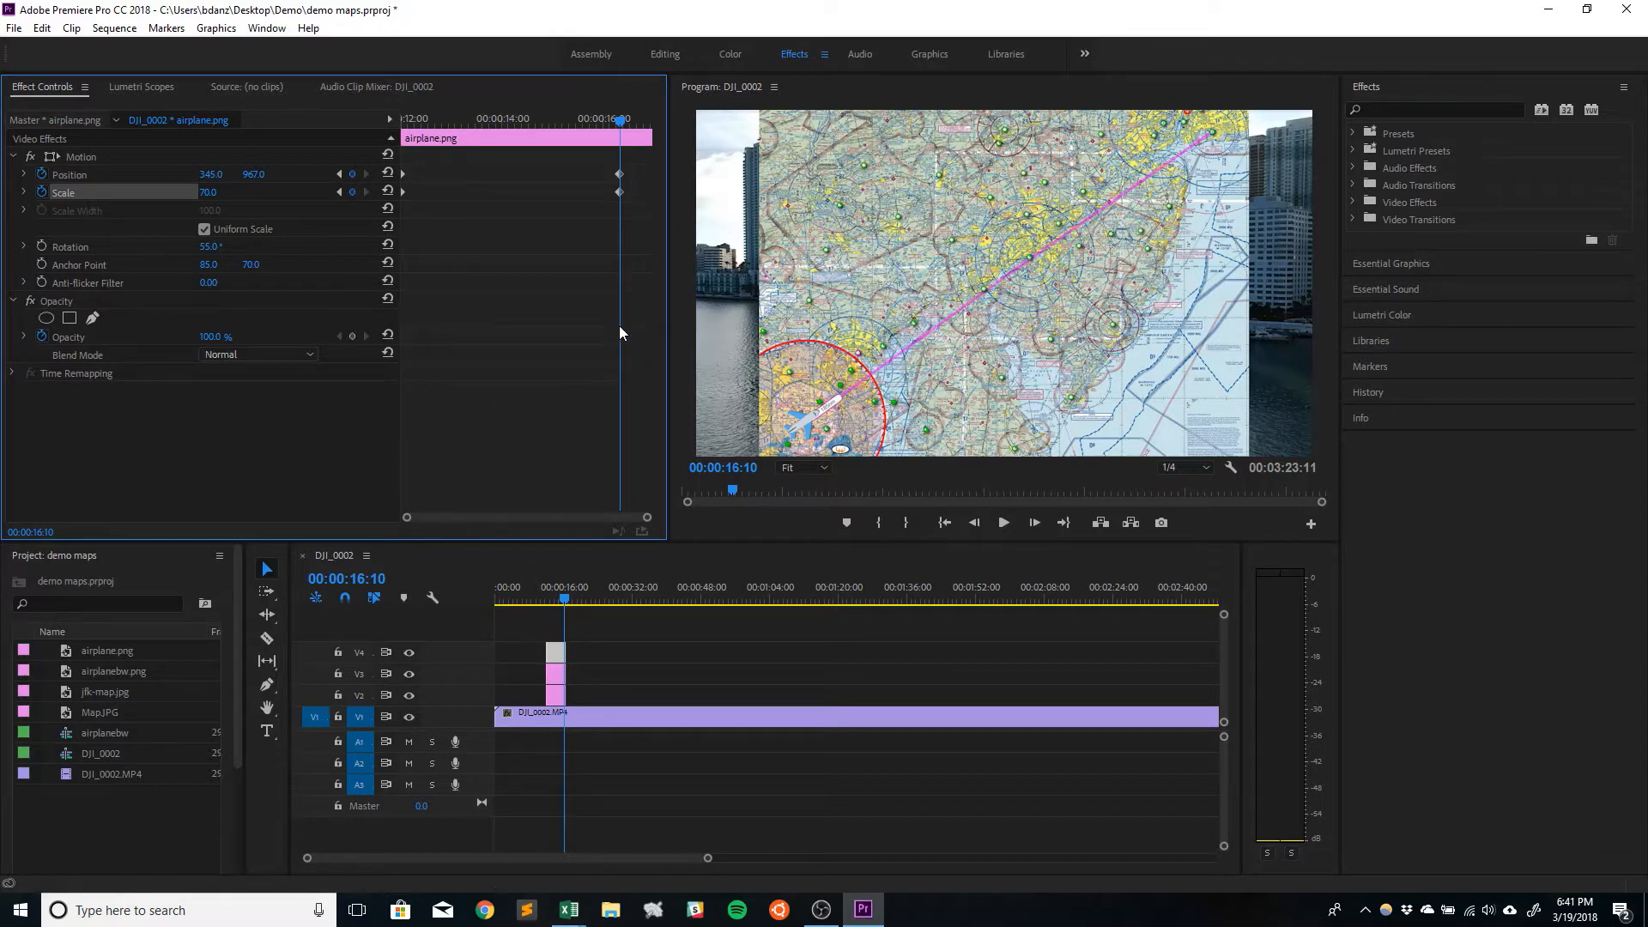
# Step: At the 00:00:16:10 keyframe, move the blue airplane to the far end of the route, at about 1588, 86
pyautogui.click(339, 175)
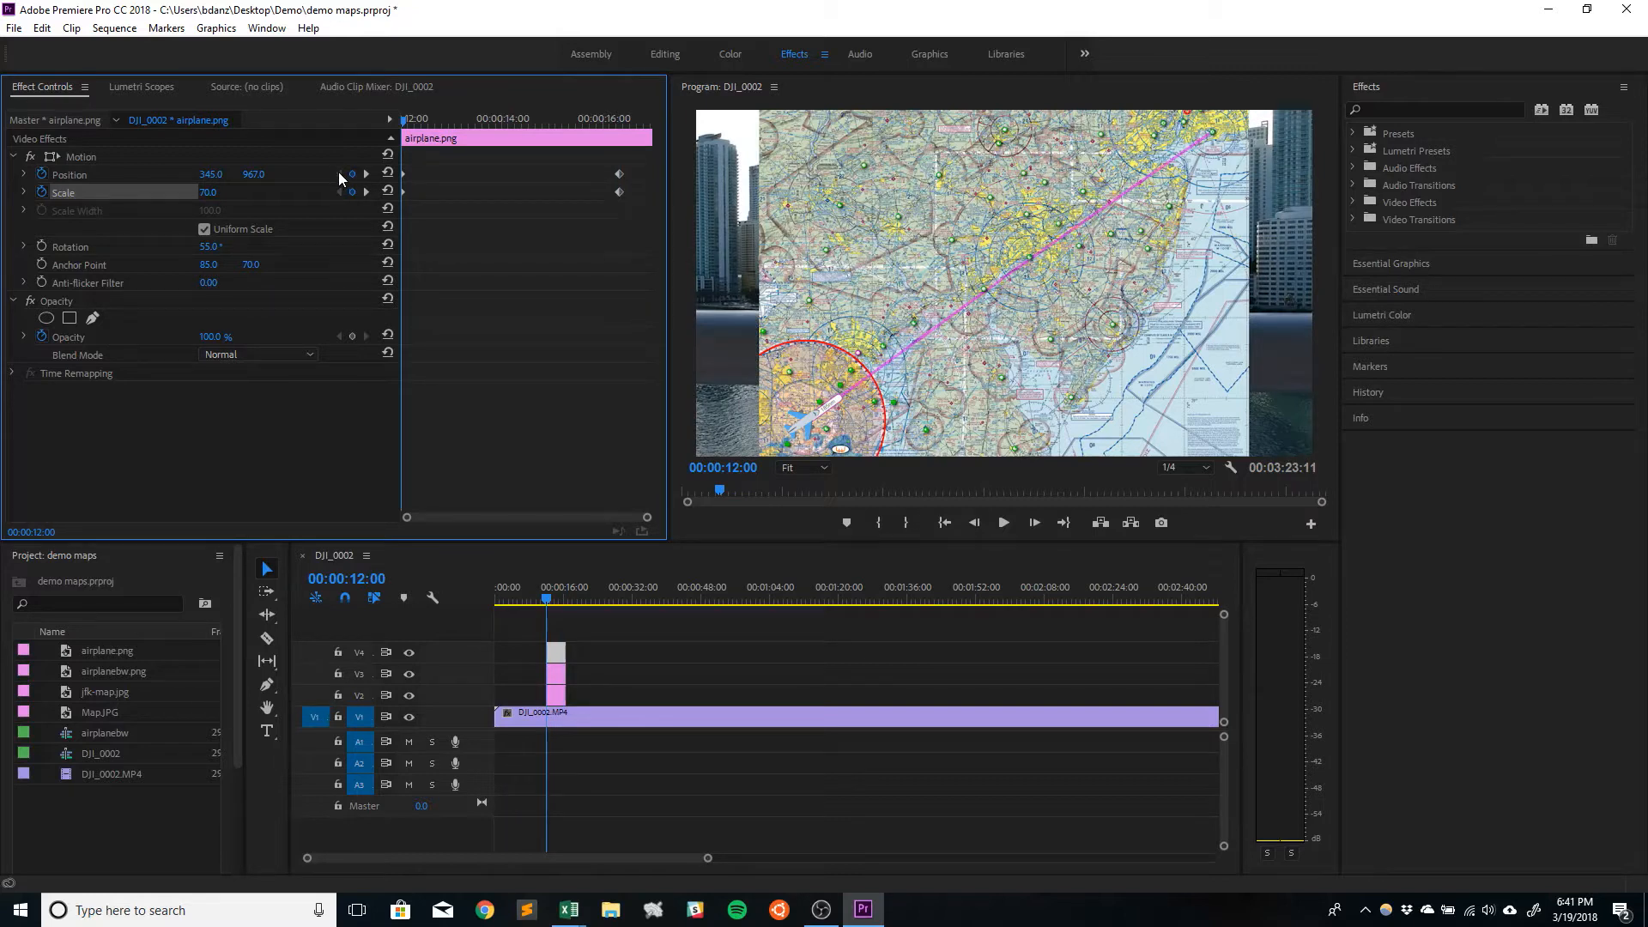
pyautogui.click(365, 175)
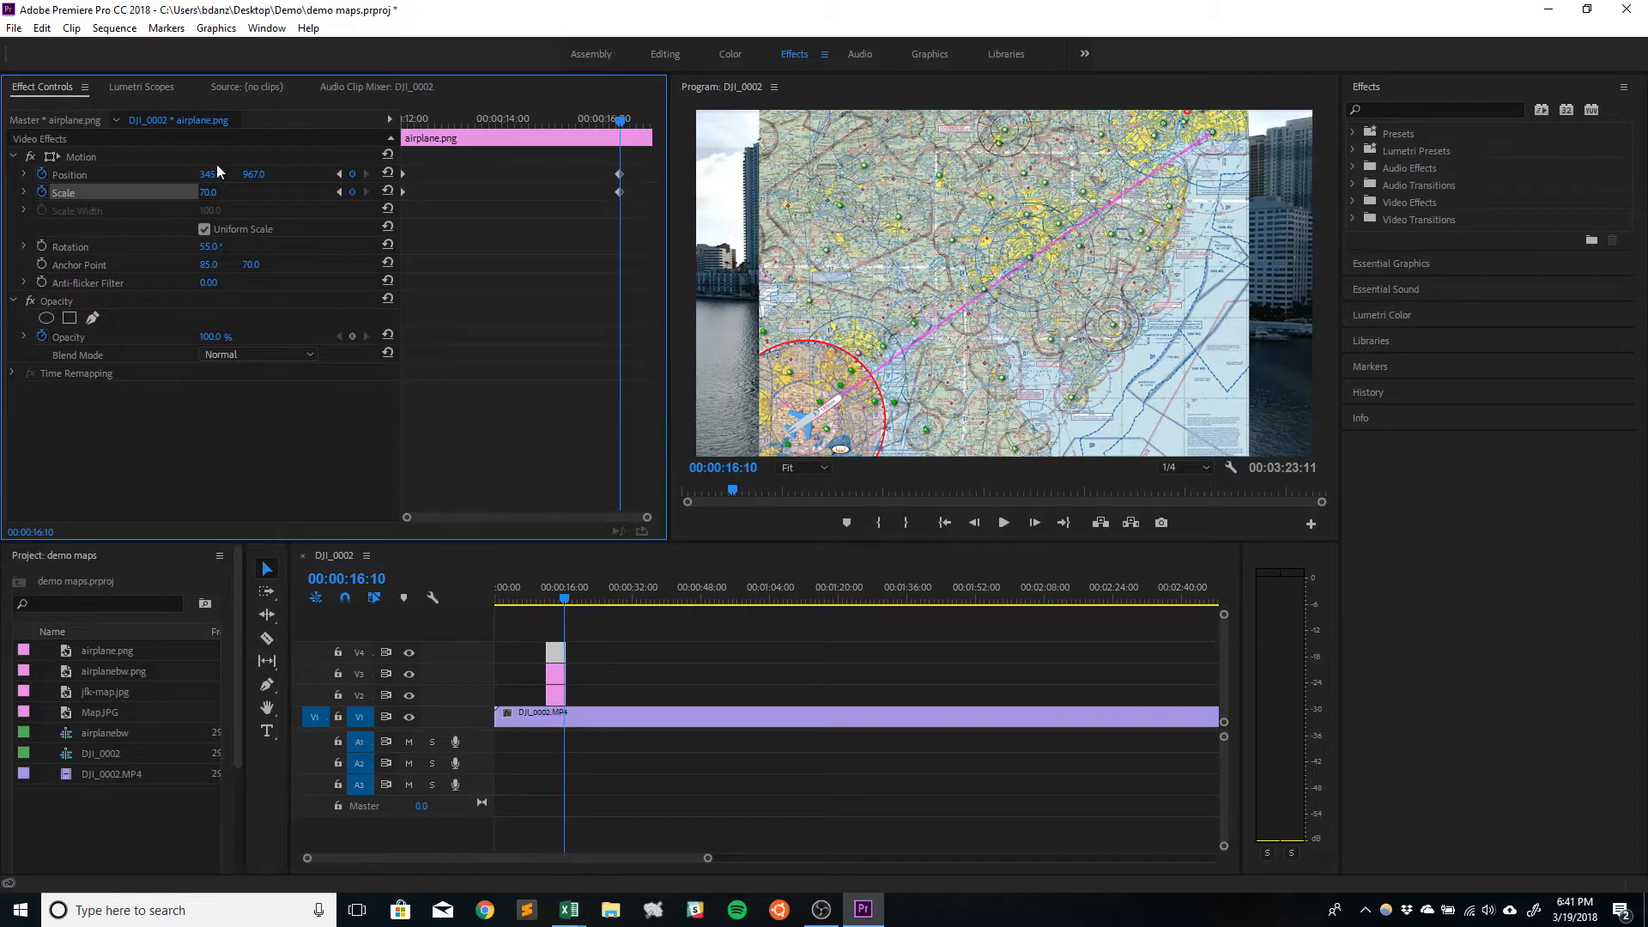
pyautogui.click(812, 422)
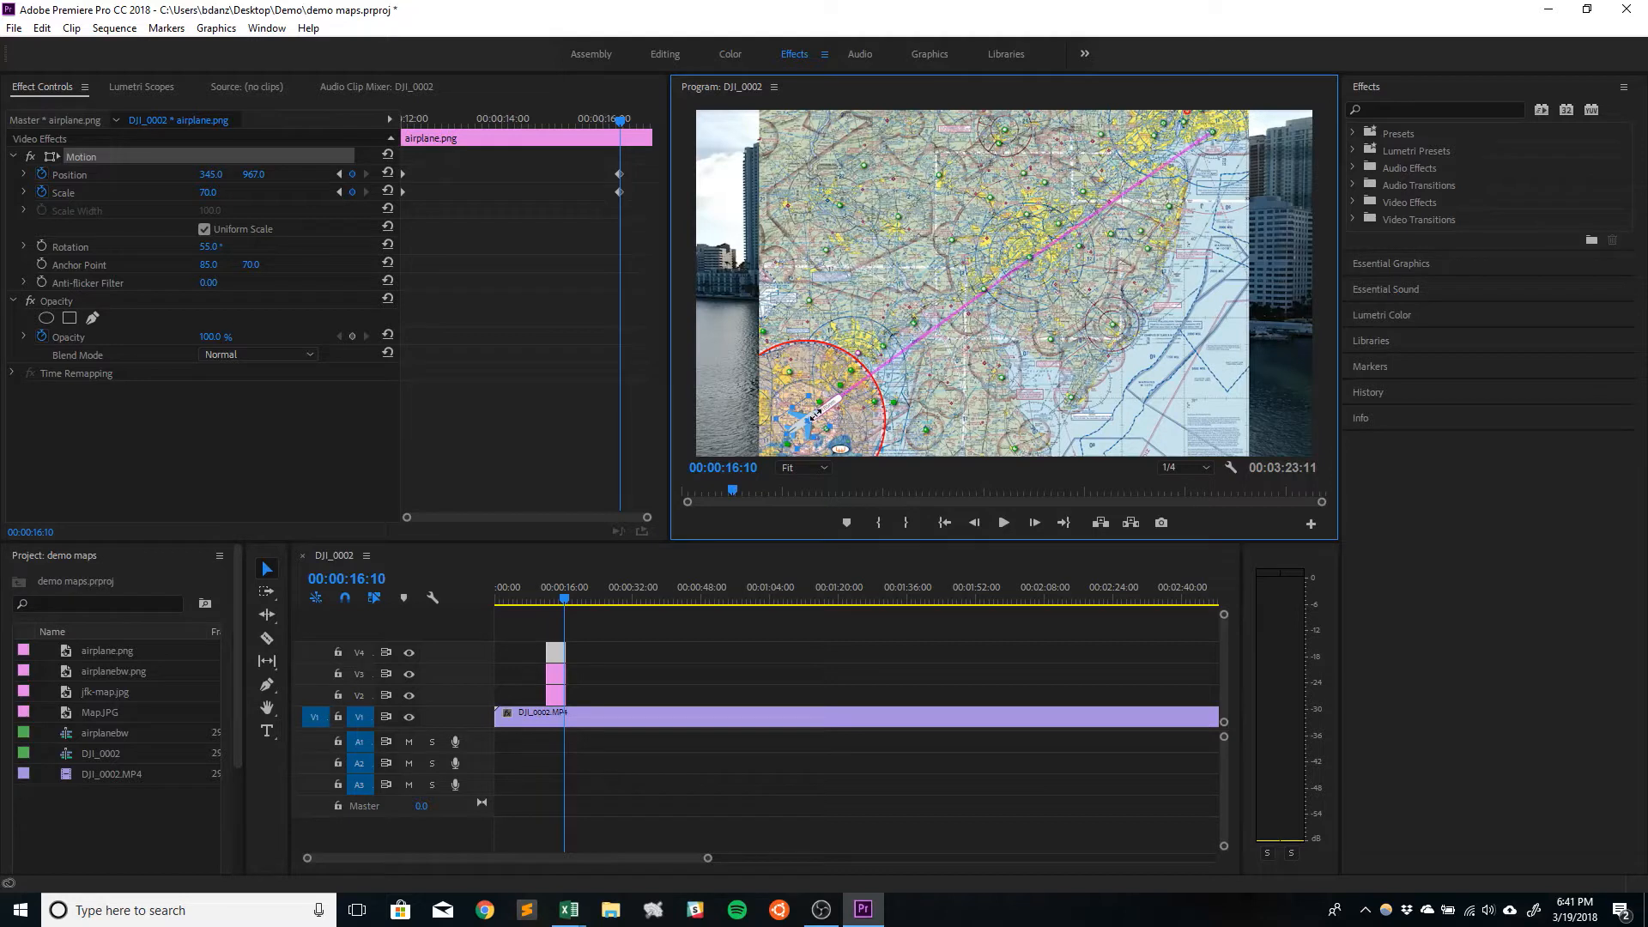
pyautogui.moveTo(800, 433); pyautogui.dragTo(1209, 144)
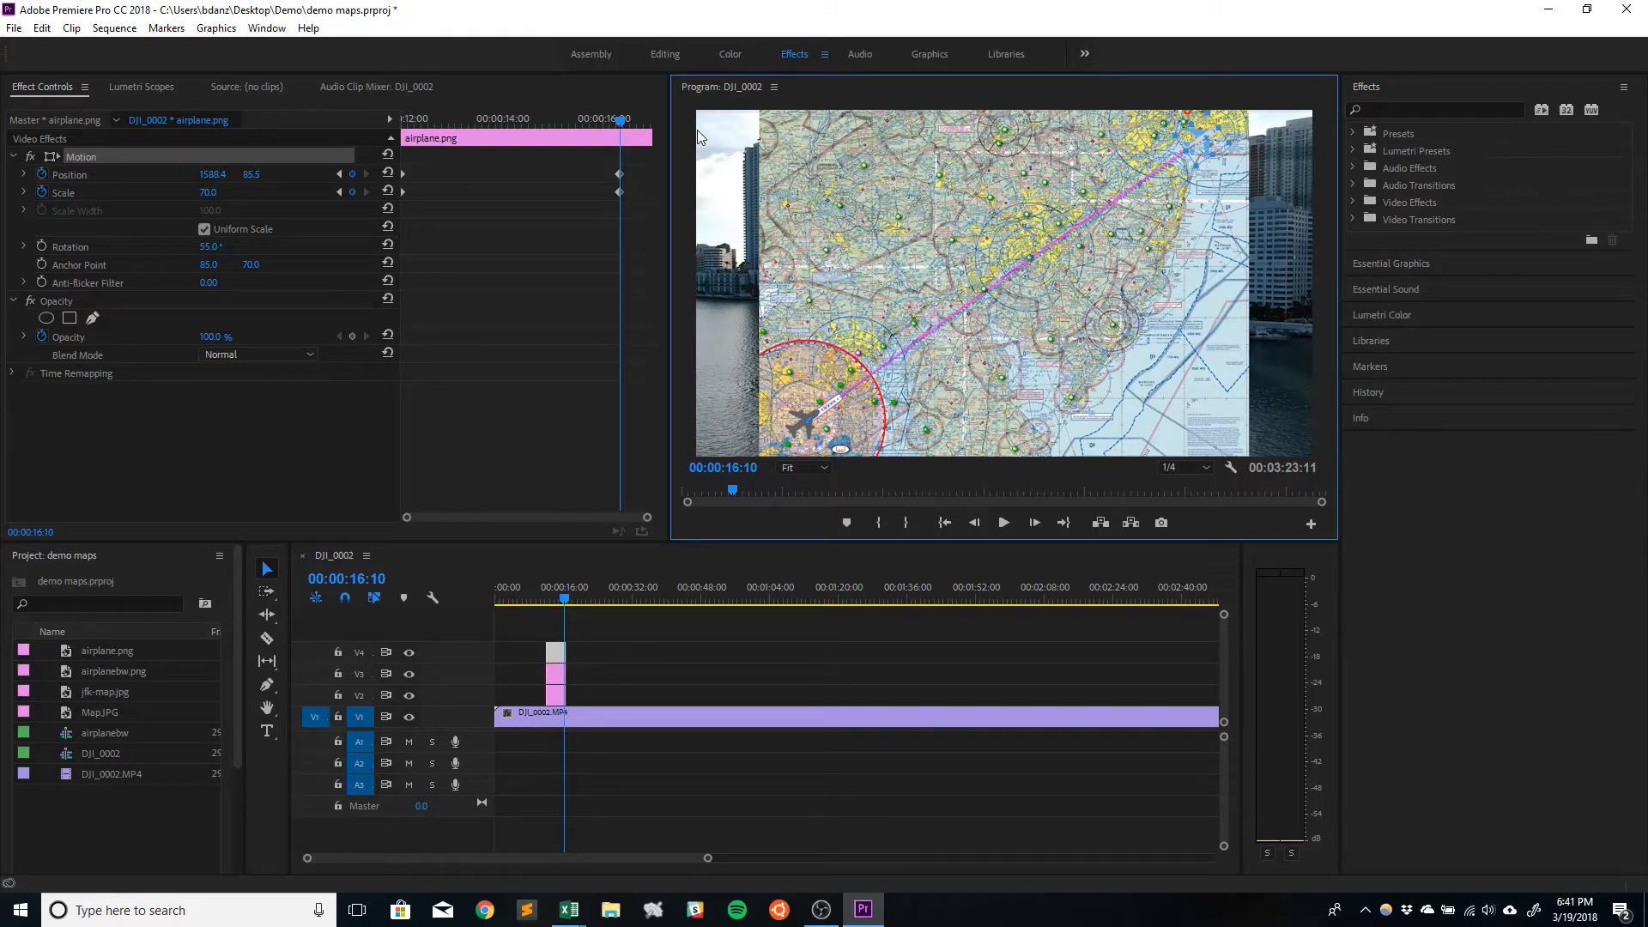
# Step: At 00:00:14:08, halfway along the route, enlarge the blue airplane to a scale of 123
pyautogui.click(623, 123)
pyautogui.moveTo(623, 123); pyautogui.dragTo(586, 123)
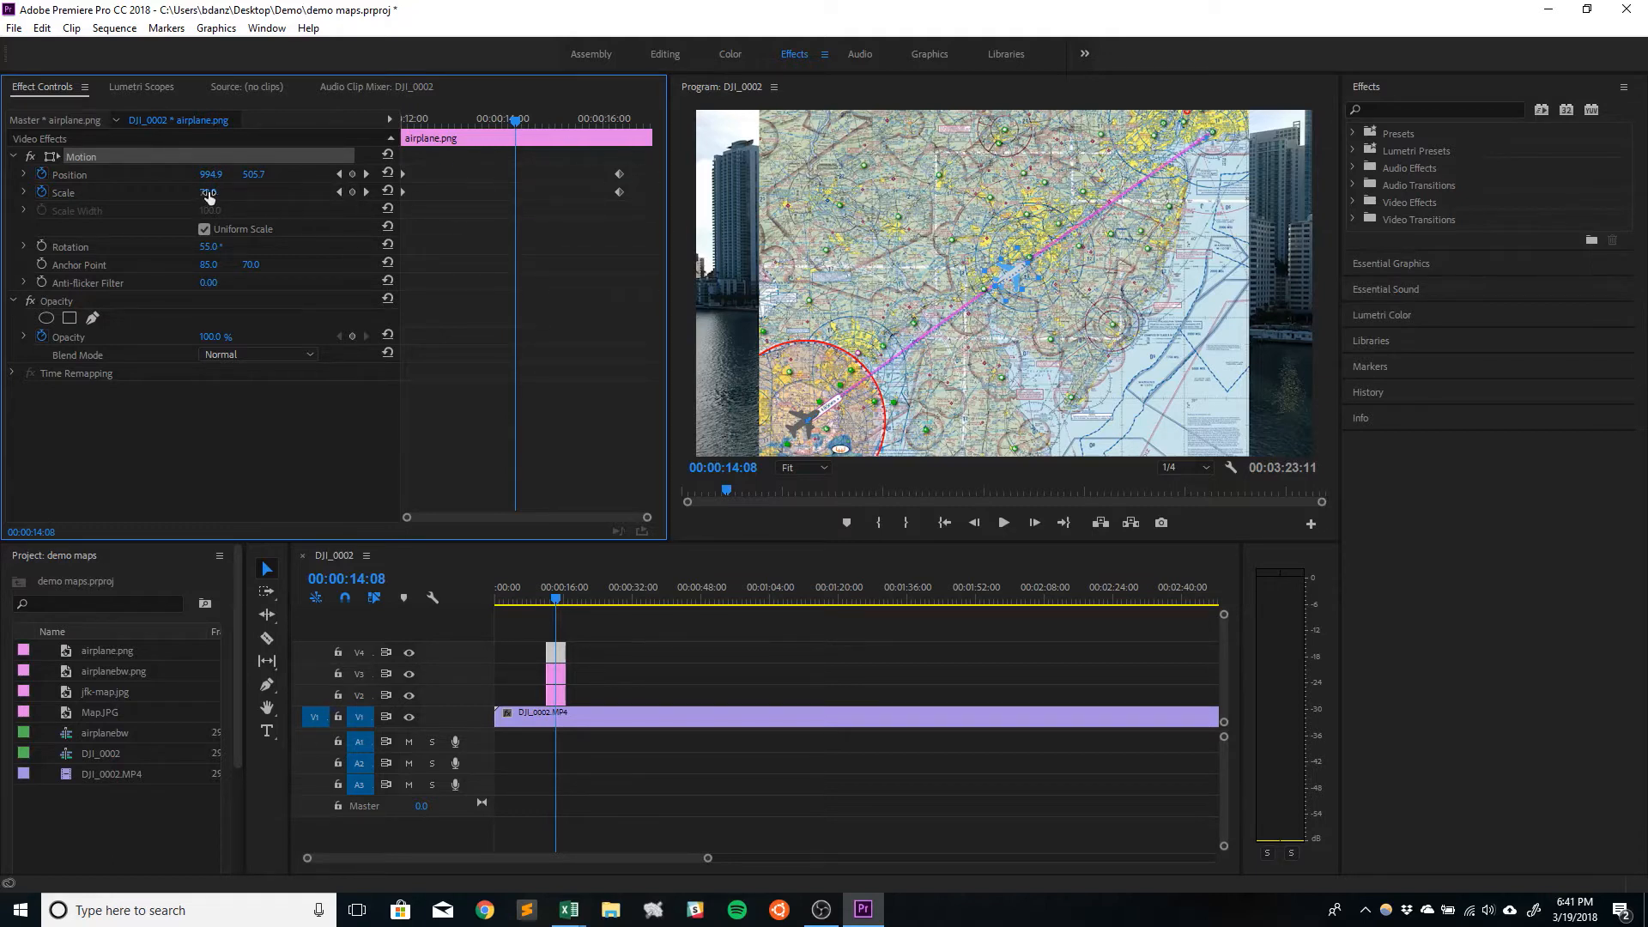
pyautogui.moveTo(208, 193); pyautogui.dragTo(265, 209)
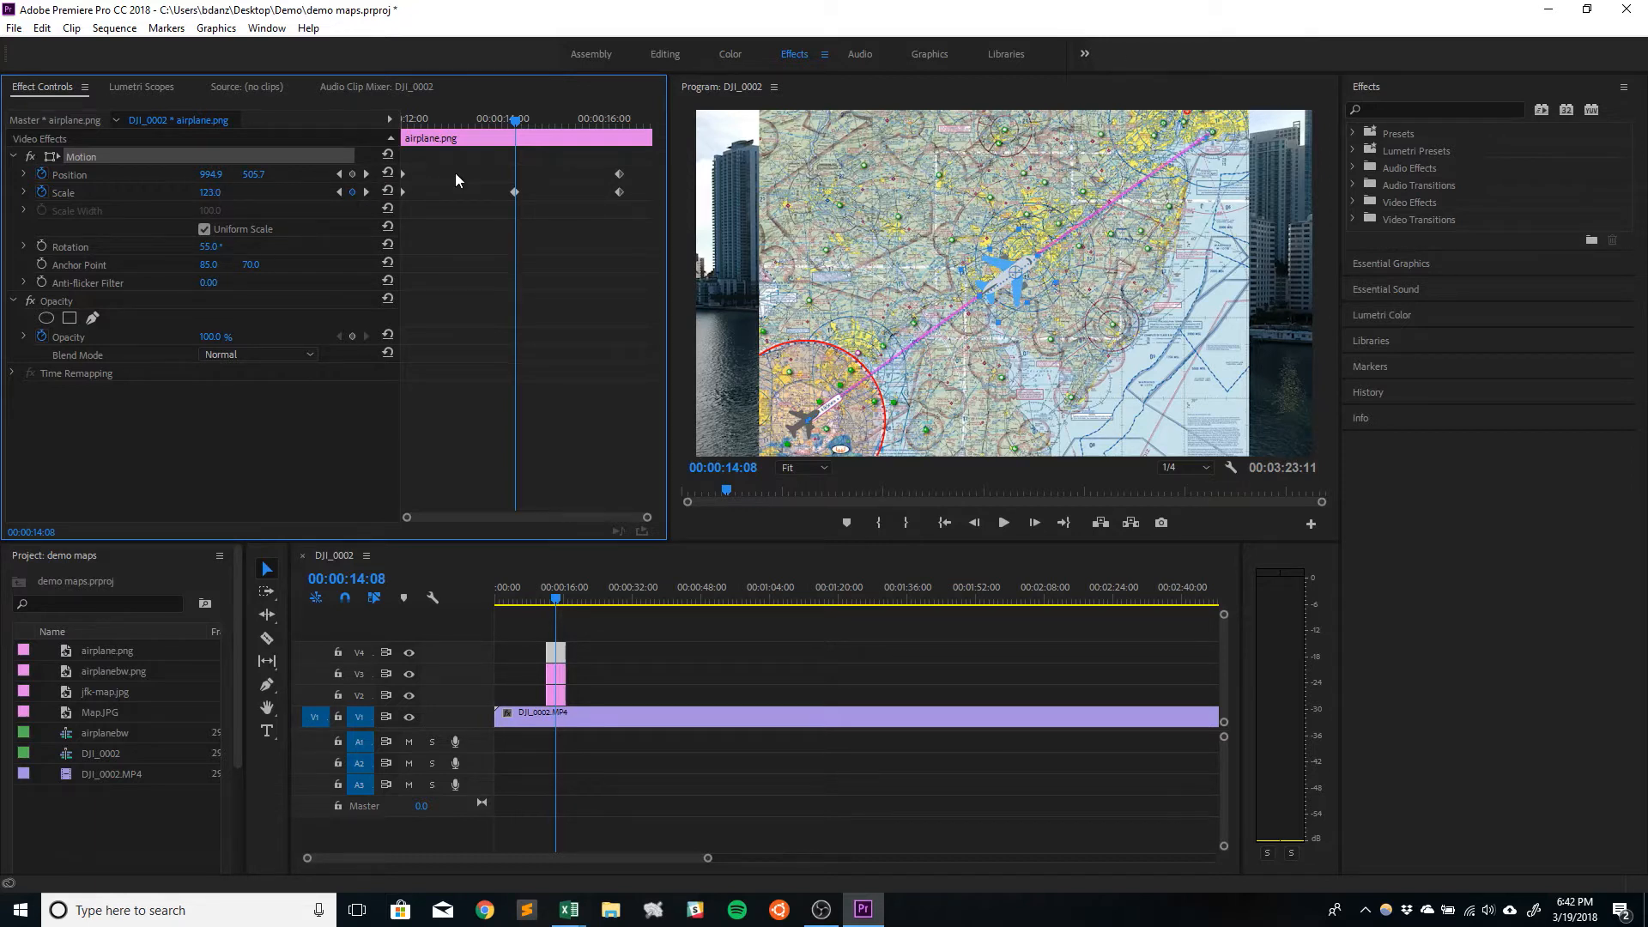
# Step: Shift the enlarged blue airplane at 00:00:14:08 slightly above the route line, to about 963, 460
pyautogui.click(1004, 280)
pyautogui.moveTo(1002, 275); pyautogui.dragTo(994, 271)
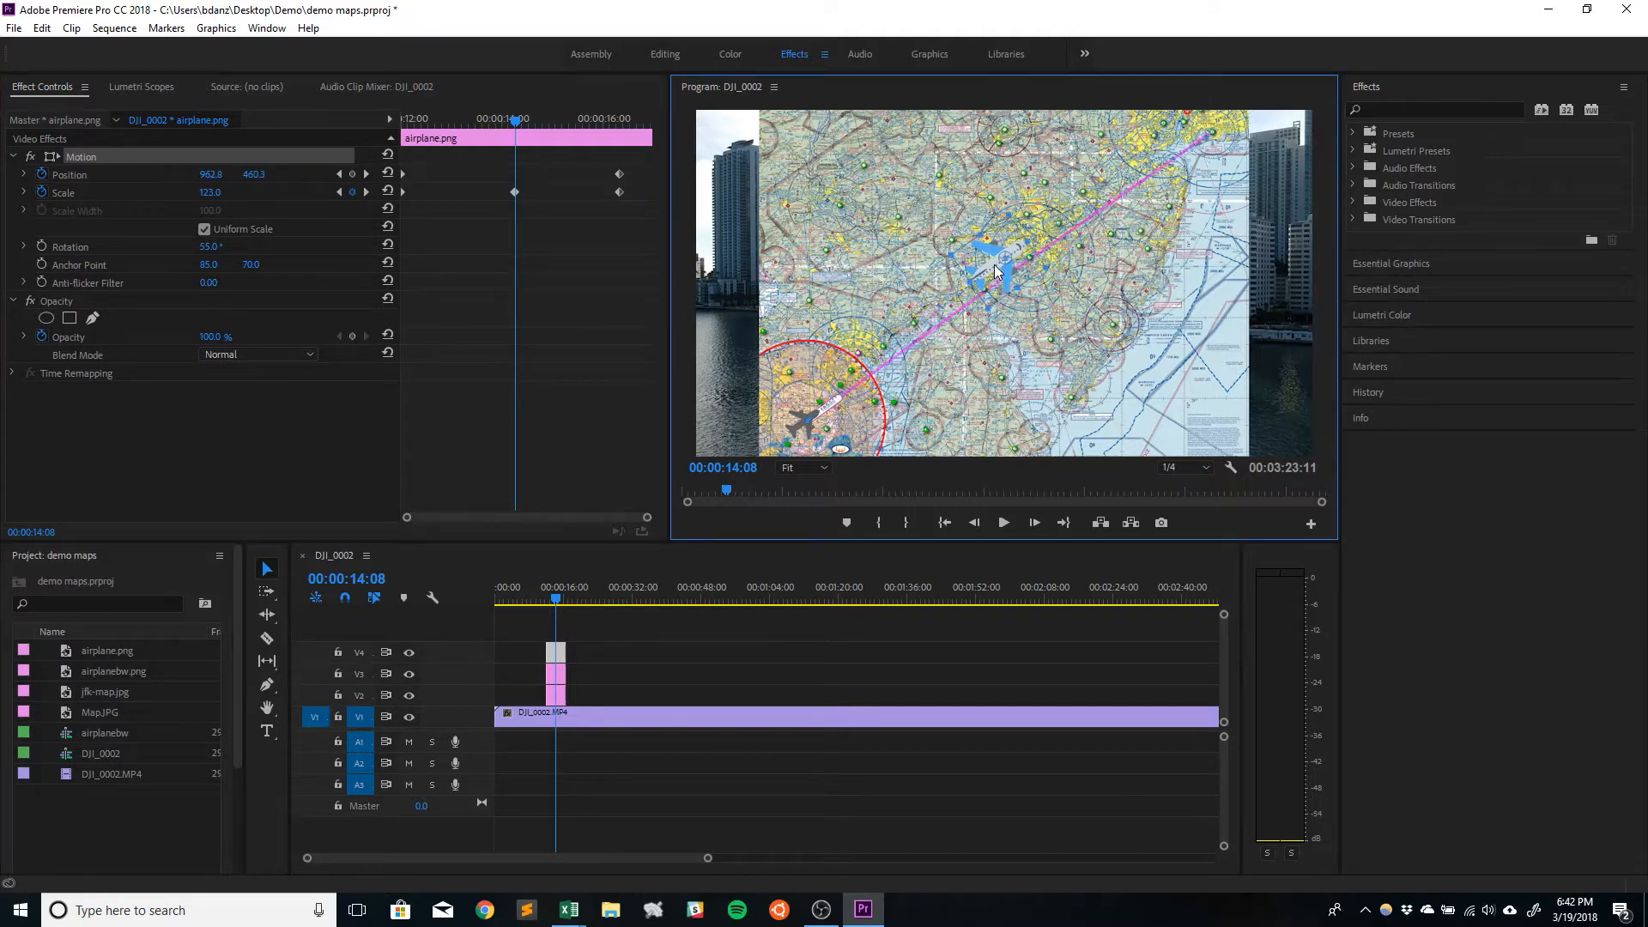
pyautogui.moveTo(995, 264); pyautogui.dragTo(994, 264)
# Step: Play the blue airplane's animation from the start of its clip and return to the last keyframe at 00:00:16:10
pyautogui.moveTo(519, 121); pyautogui.dragTo(372, 162)
pyautogui.press('space')
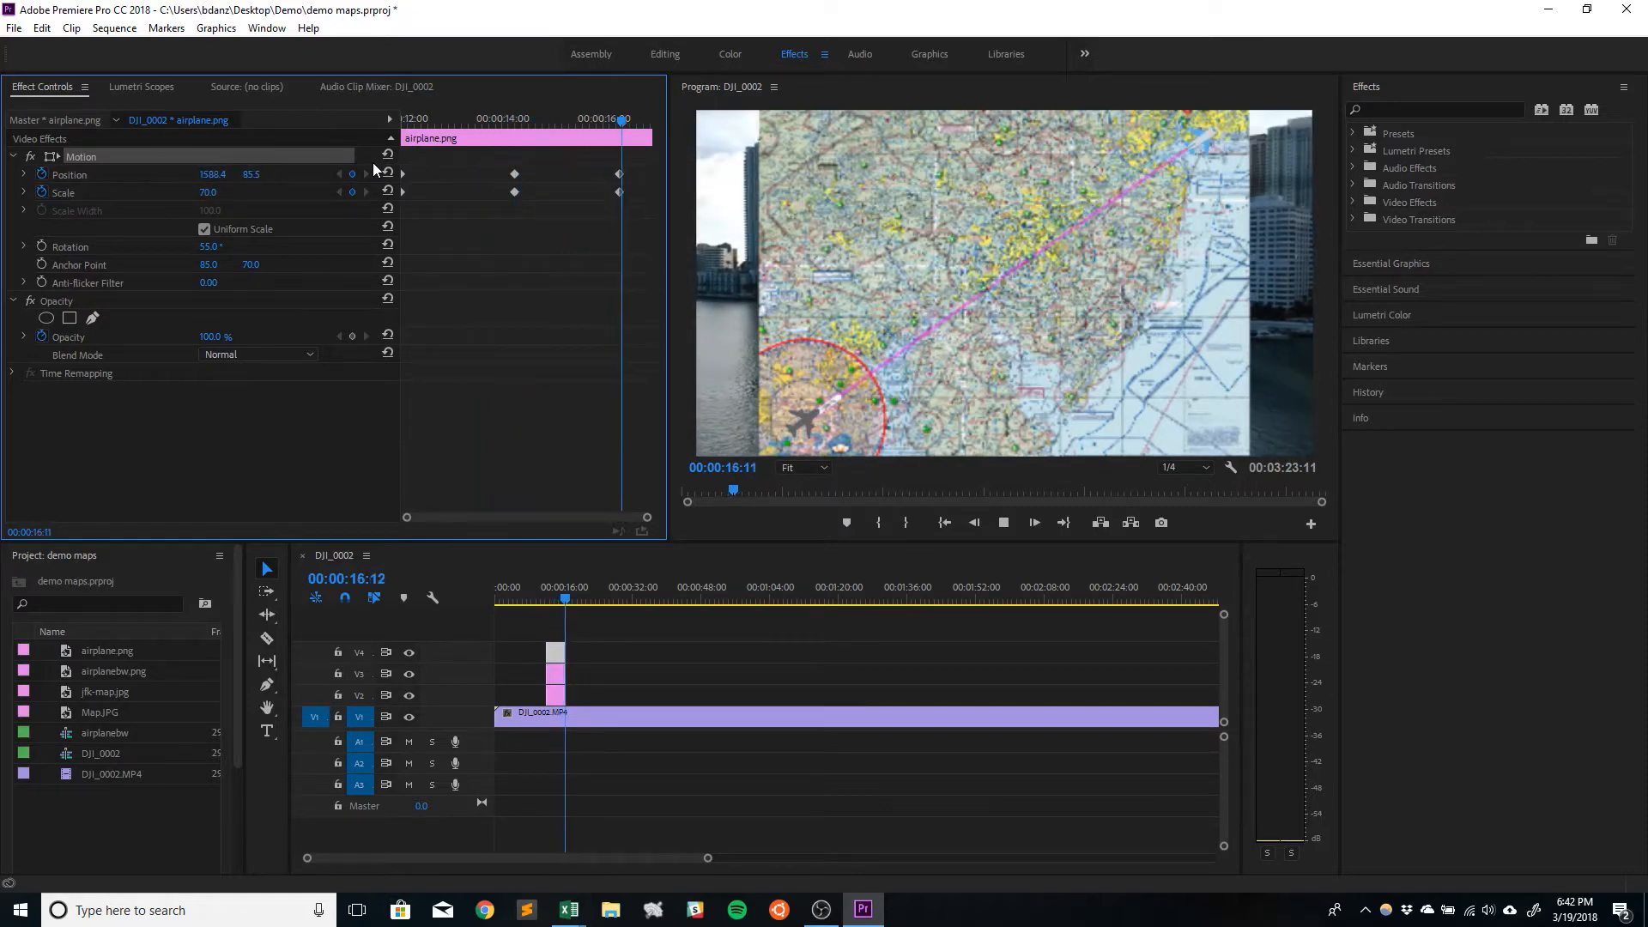
pyautogui.press('space')
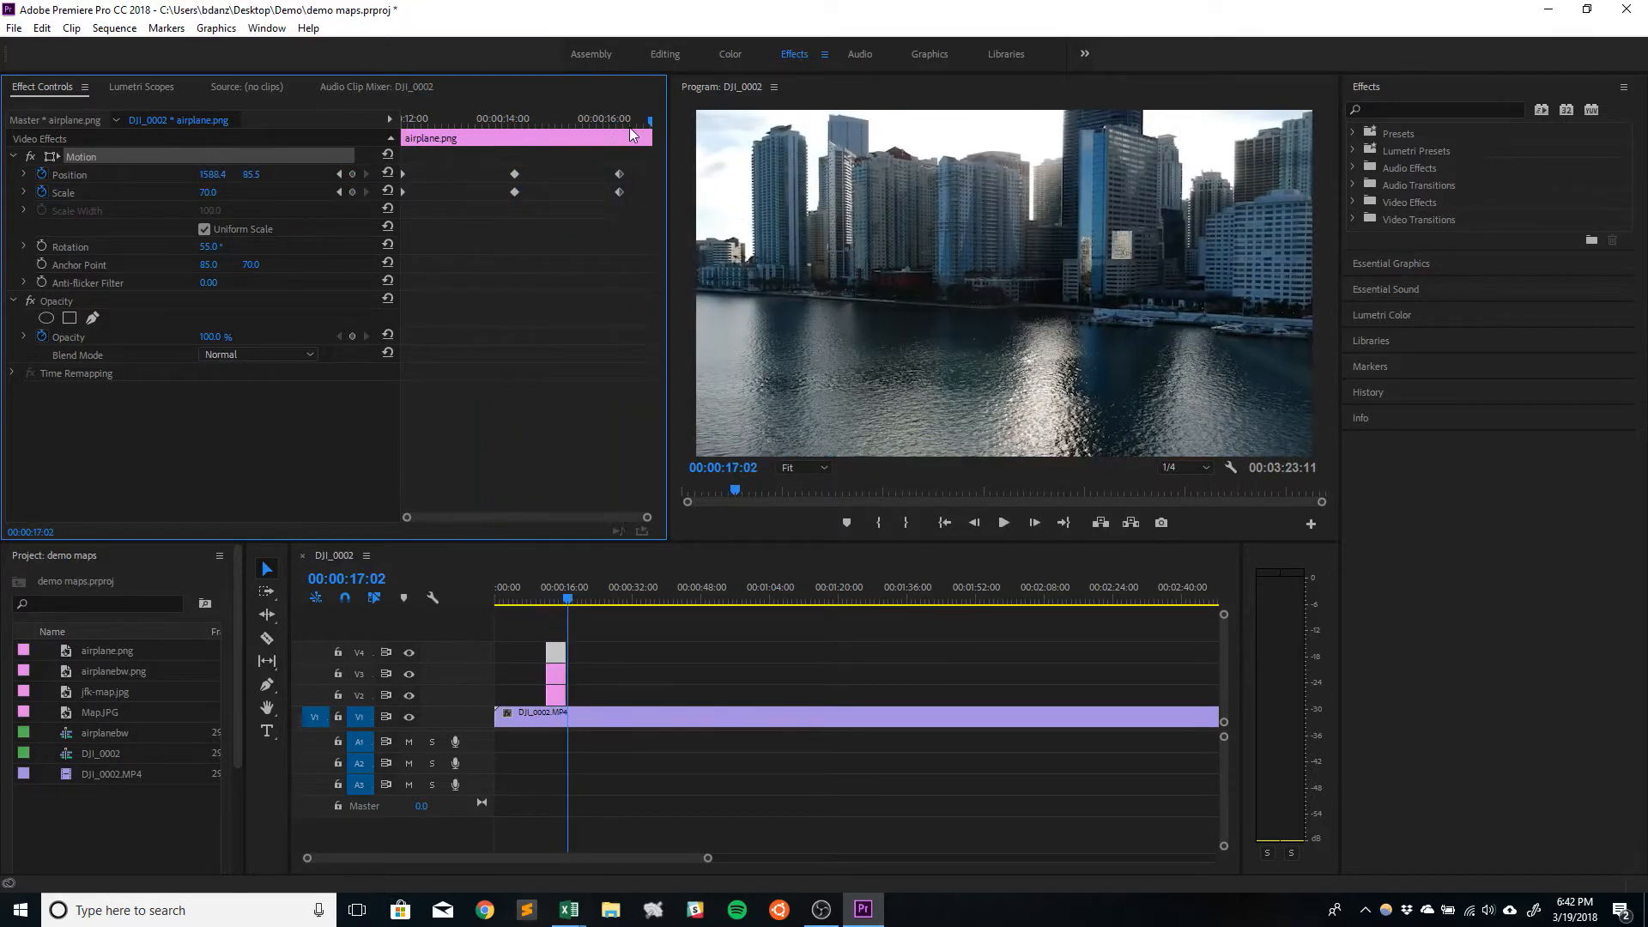
pyautogui.click(340, 174)
pyautogui.click(340, 175)
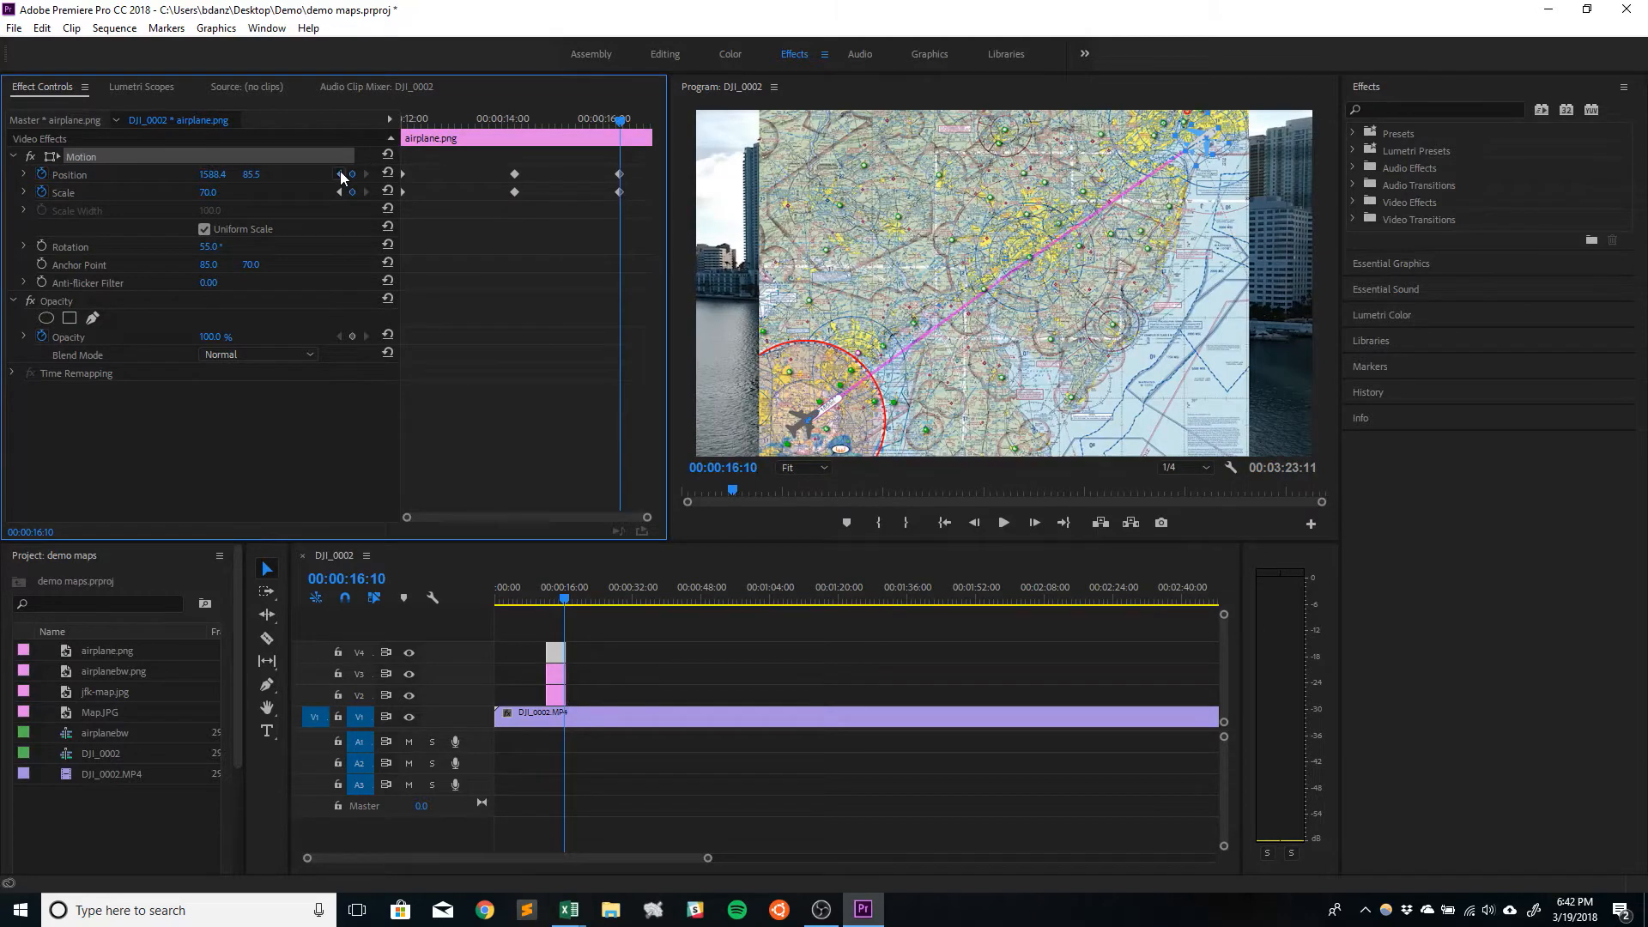
# Step: Add position and scale keyframes to the grey airplane shadow at 00:00:16:10, aligned with the blue airplane's last keyframe
pyautogui.click(340, 174)
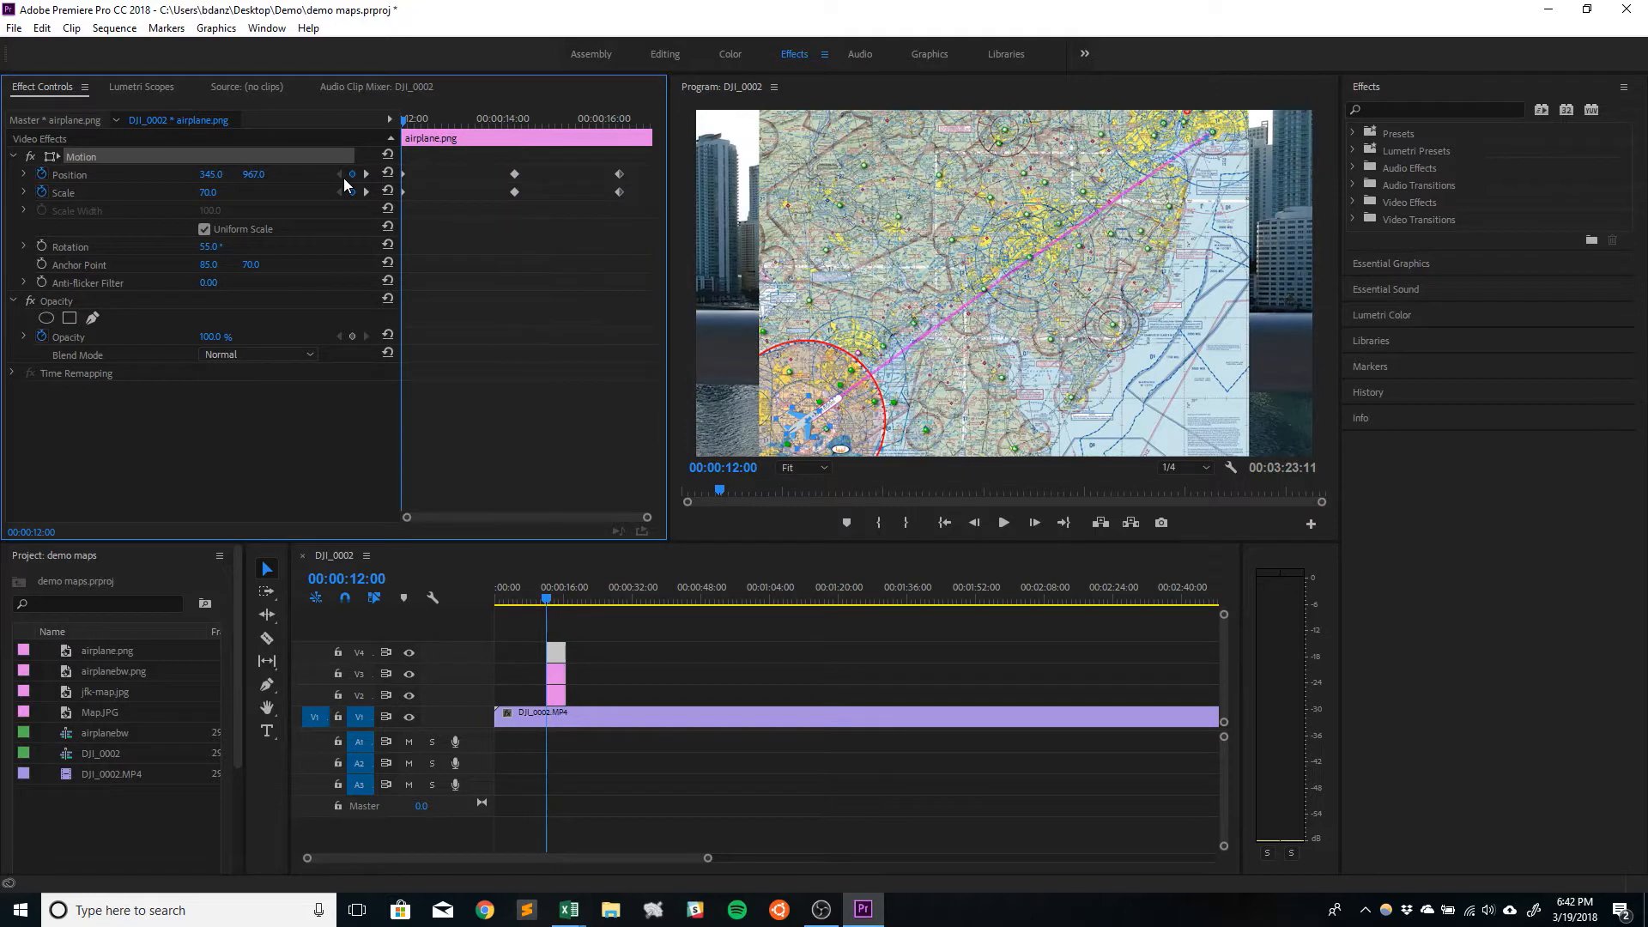
pyautogui.click(554, 676)
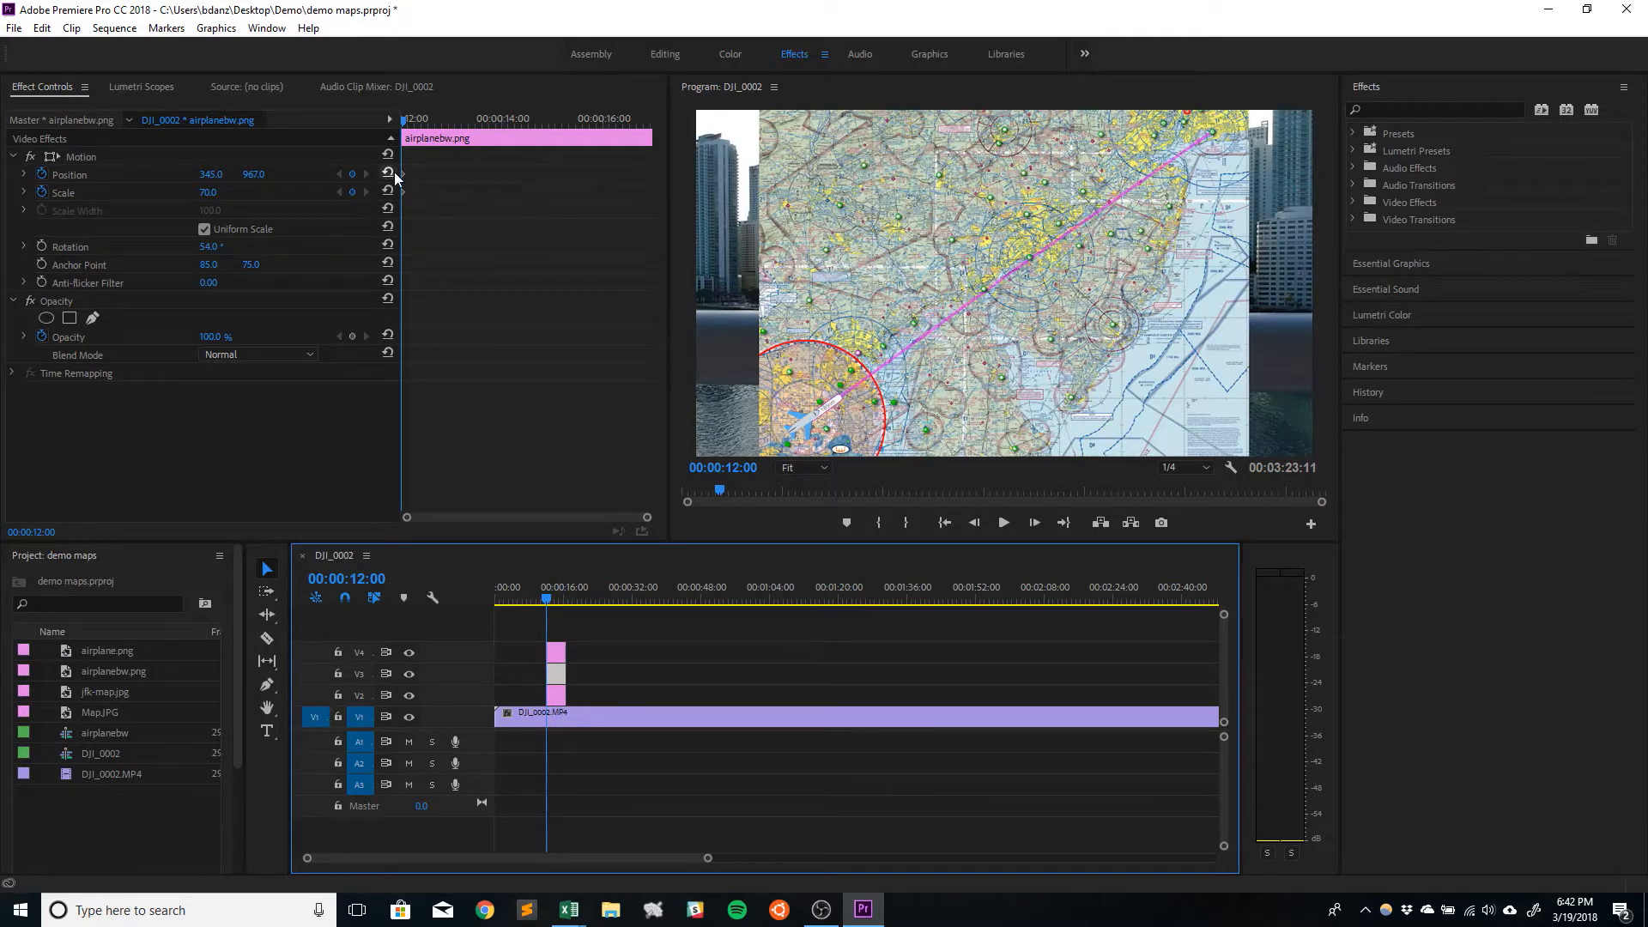
pyautogui.click(556, 652)
pyautogui.click(366, 174)
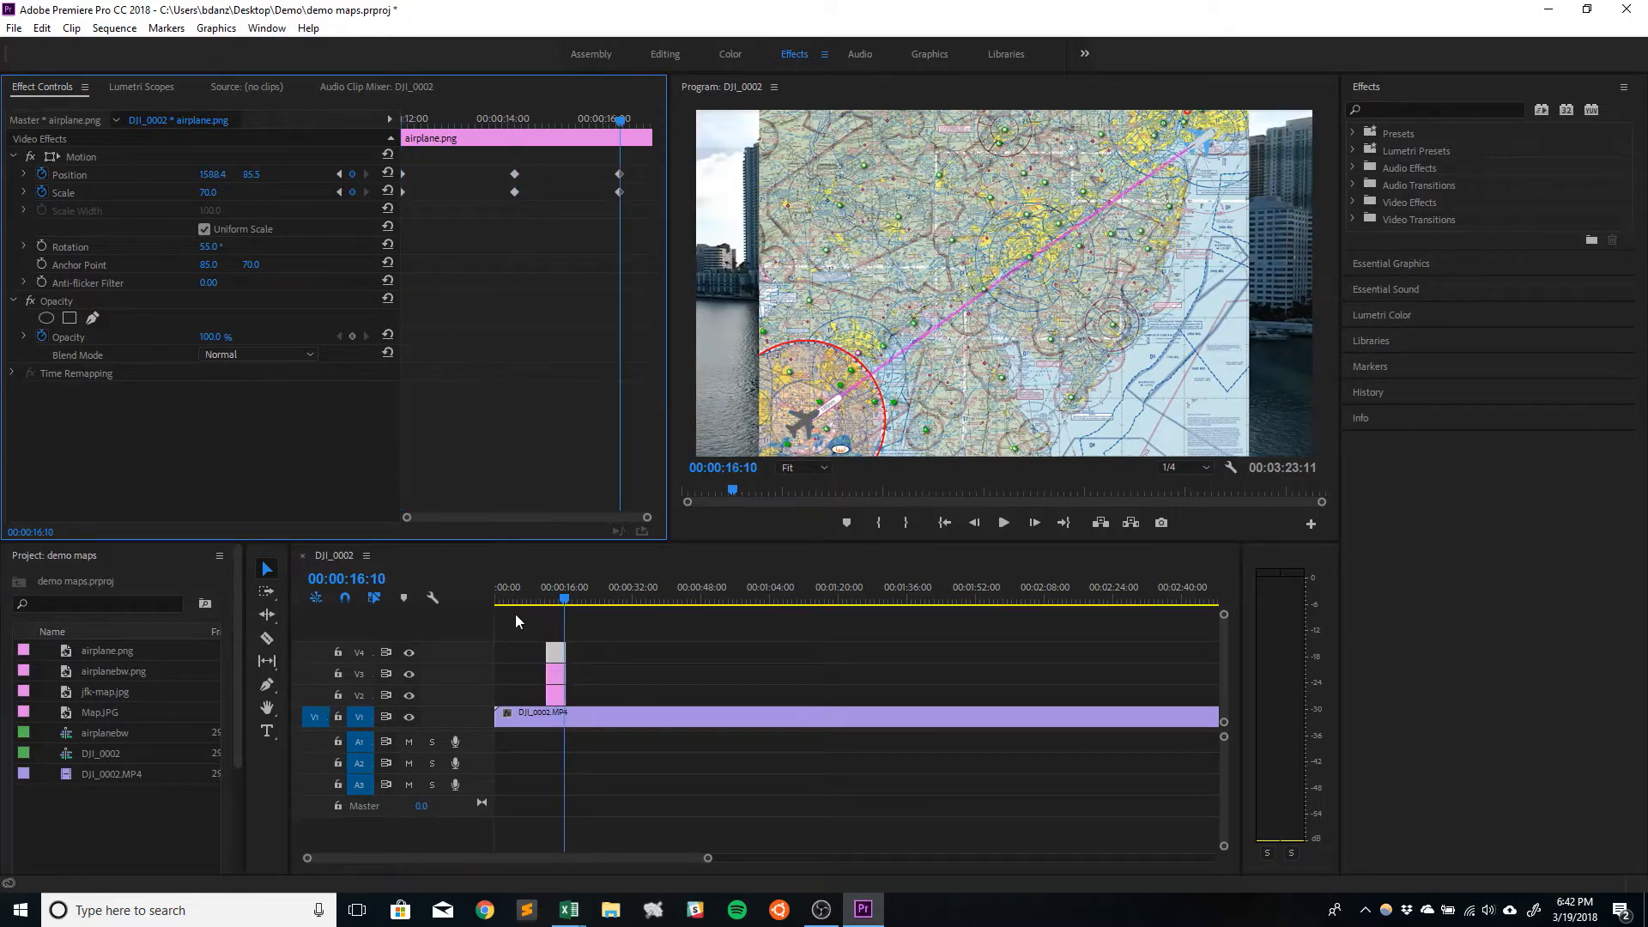
pyautogui.click(556, 677)
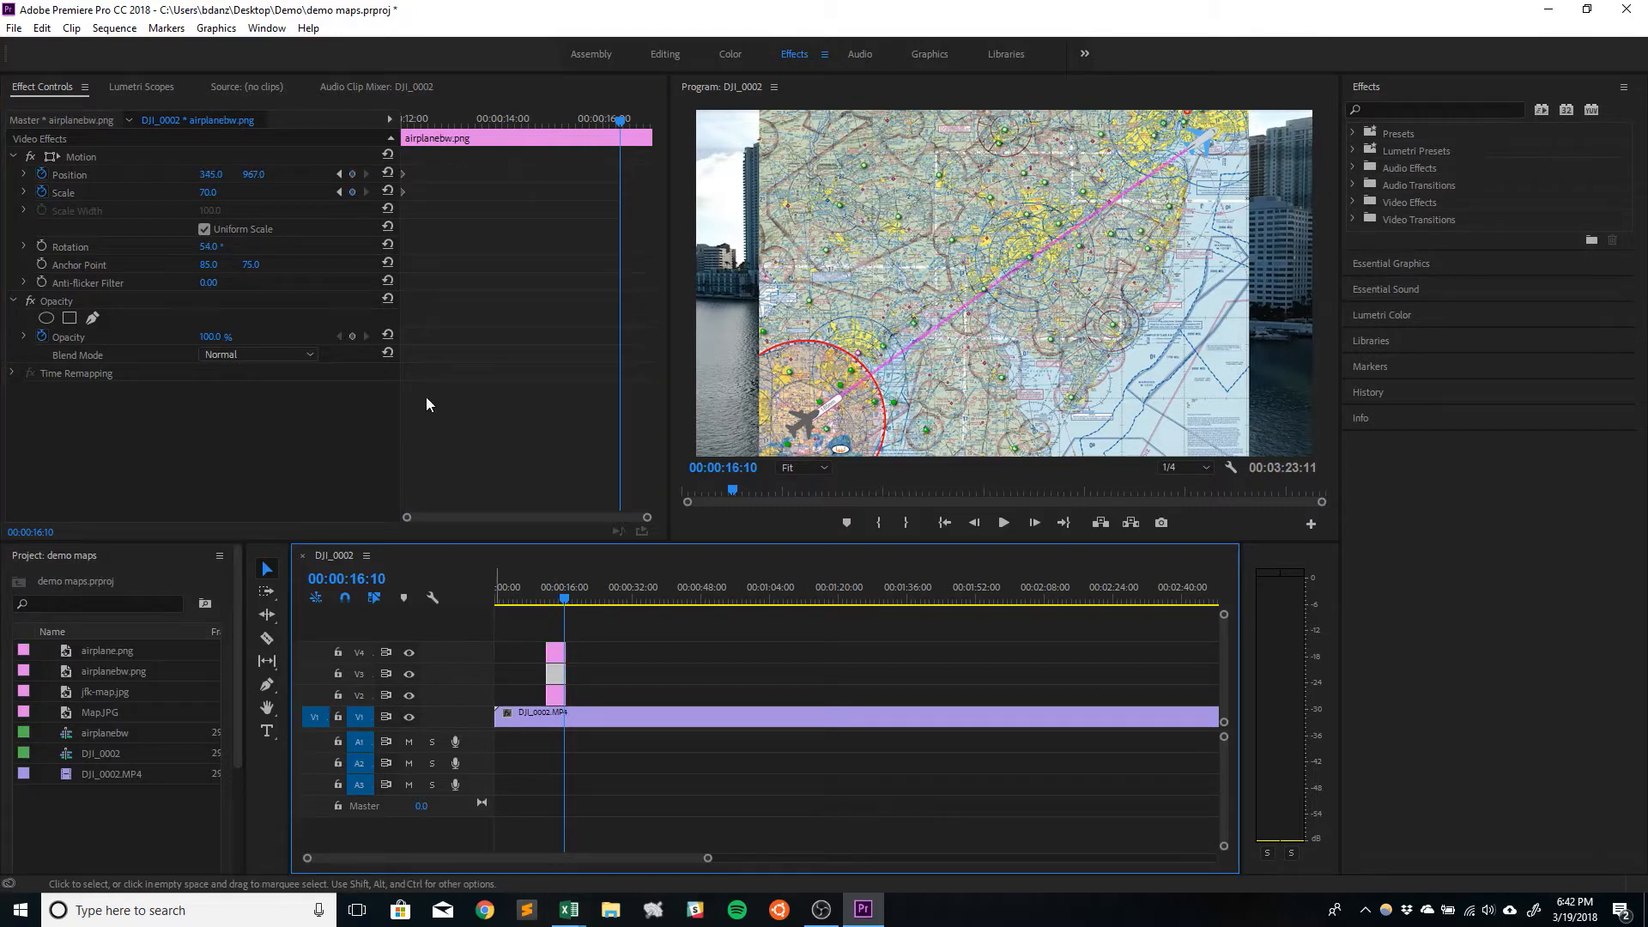
pyautogui.click(353, 174)
pyautogui.click(353, 193)
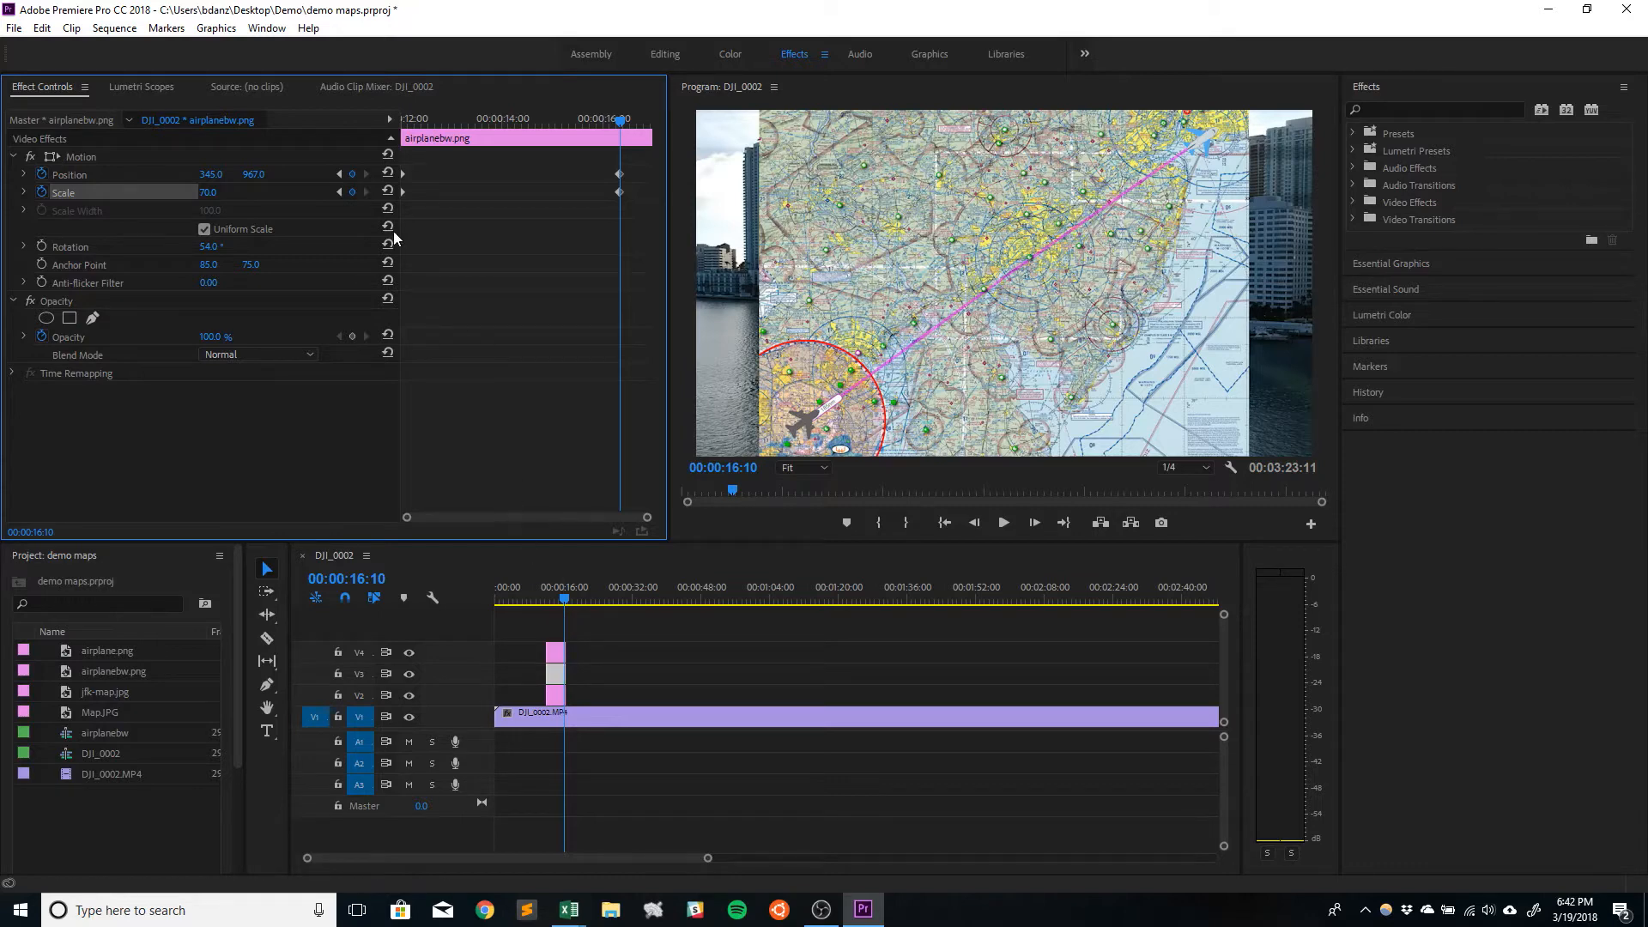
# Step: Move the grey shadow to 1589, 86 at 00:00:16:10 and play the flight from near the clip's start
pyautogui.moveTo(206, 175); pyautogui.dragTo(236, 174)
pyautogui.moveTo(212, 174); pyautogui.dragTo(263, 175)
pyautogui.moveTo(620, 120); pyautogui.dragTo(388, 114)
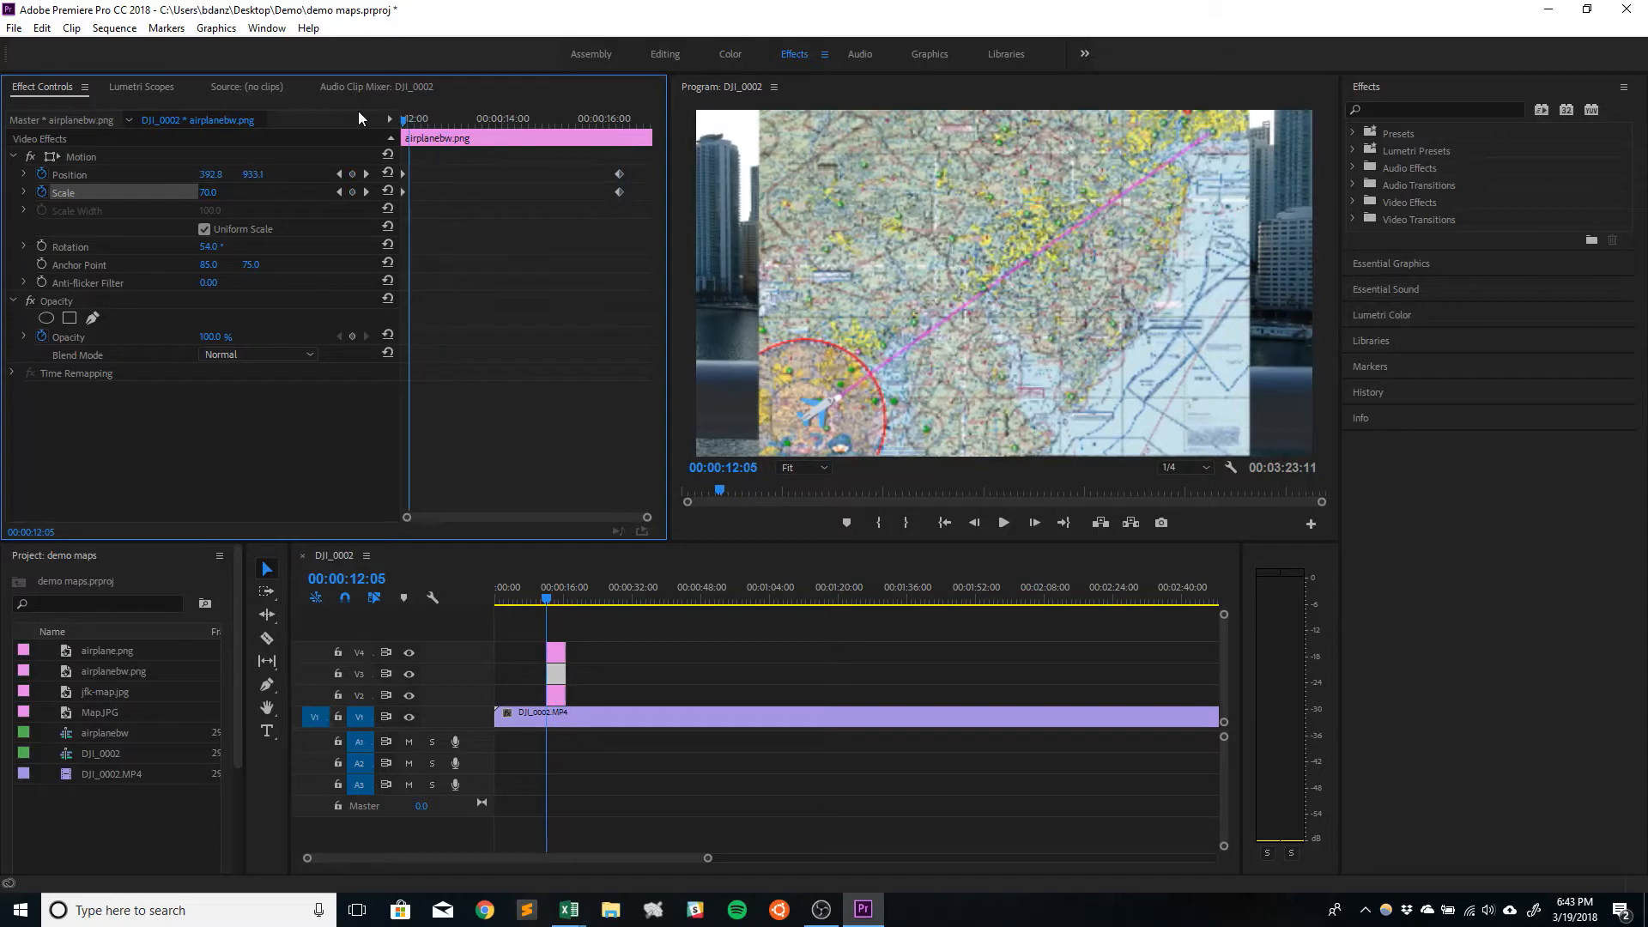
pyautogui.press('space')
pyautogui.press('c')
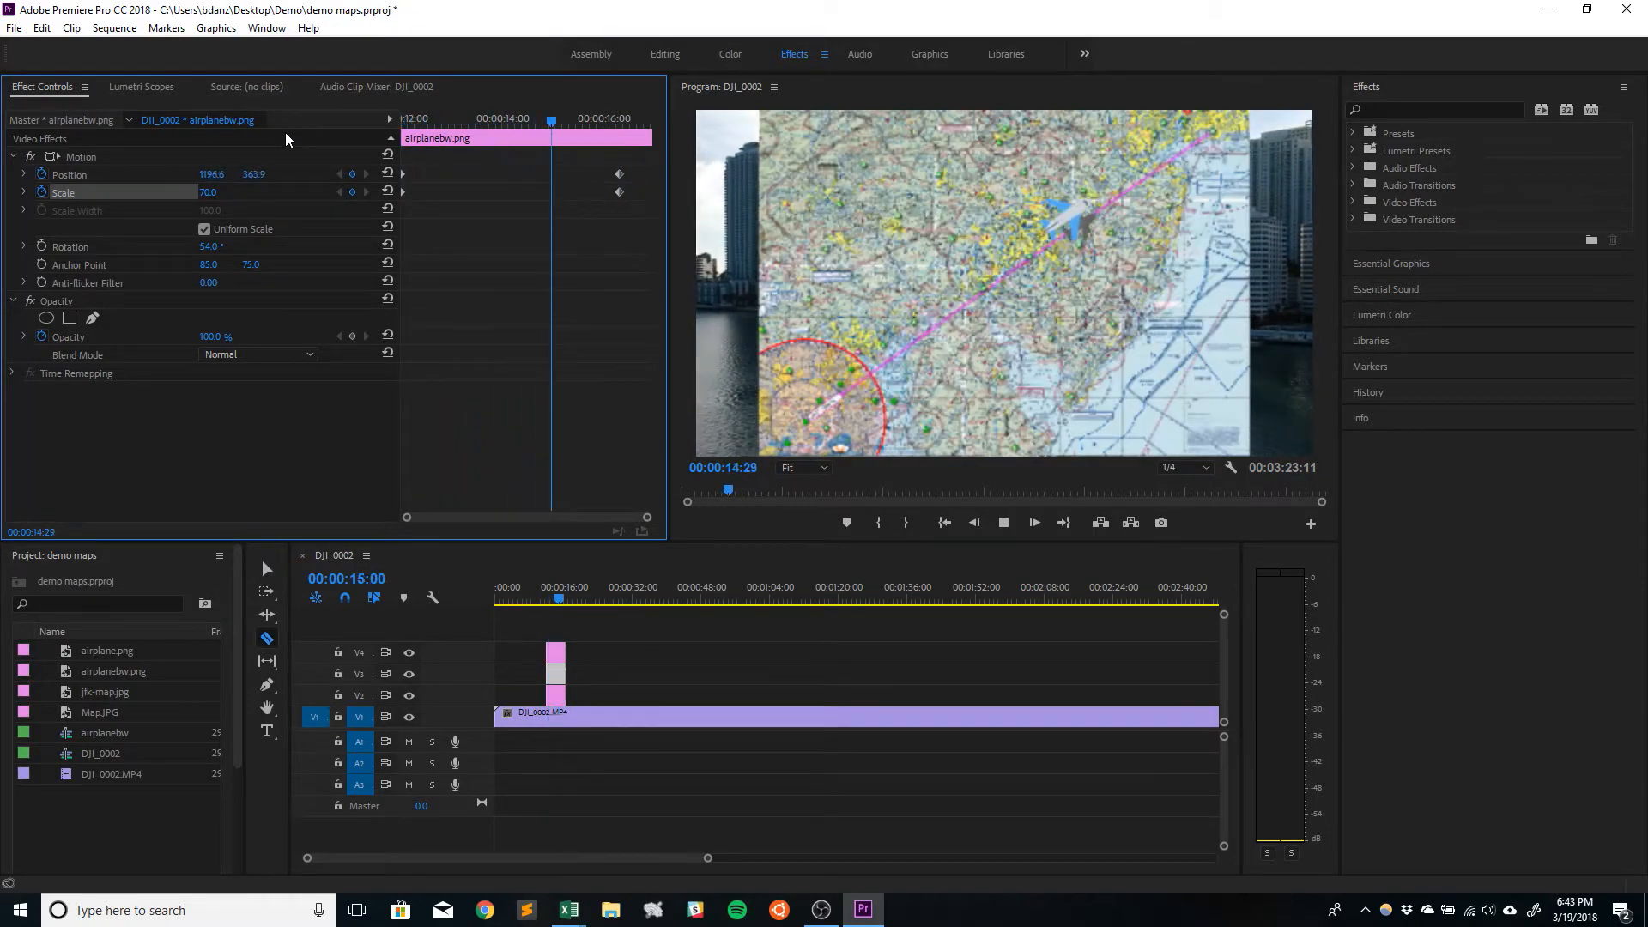
pyautogui.press('space')
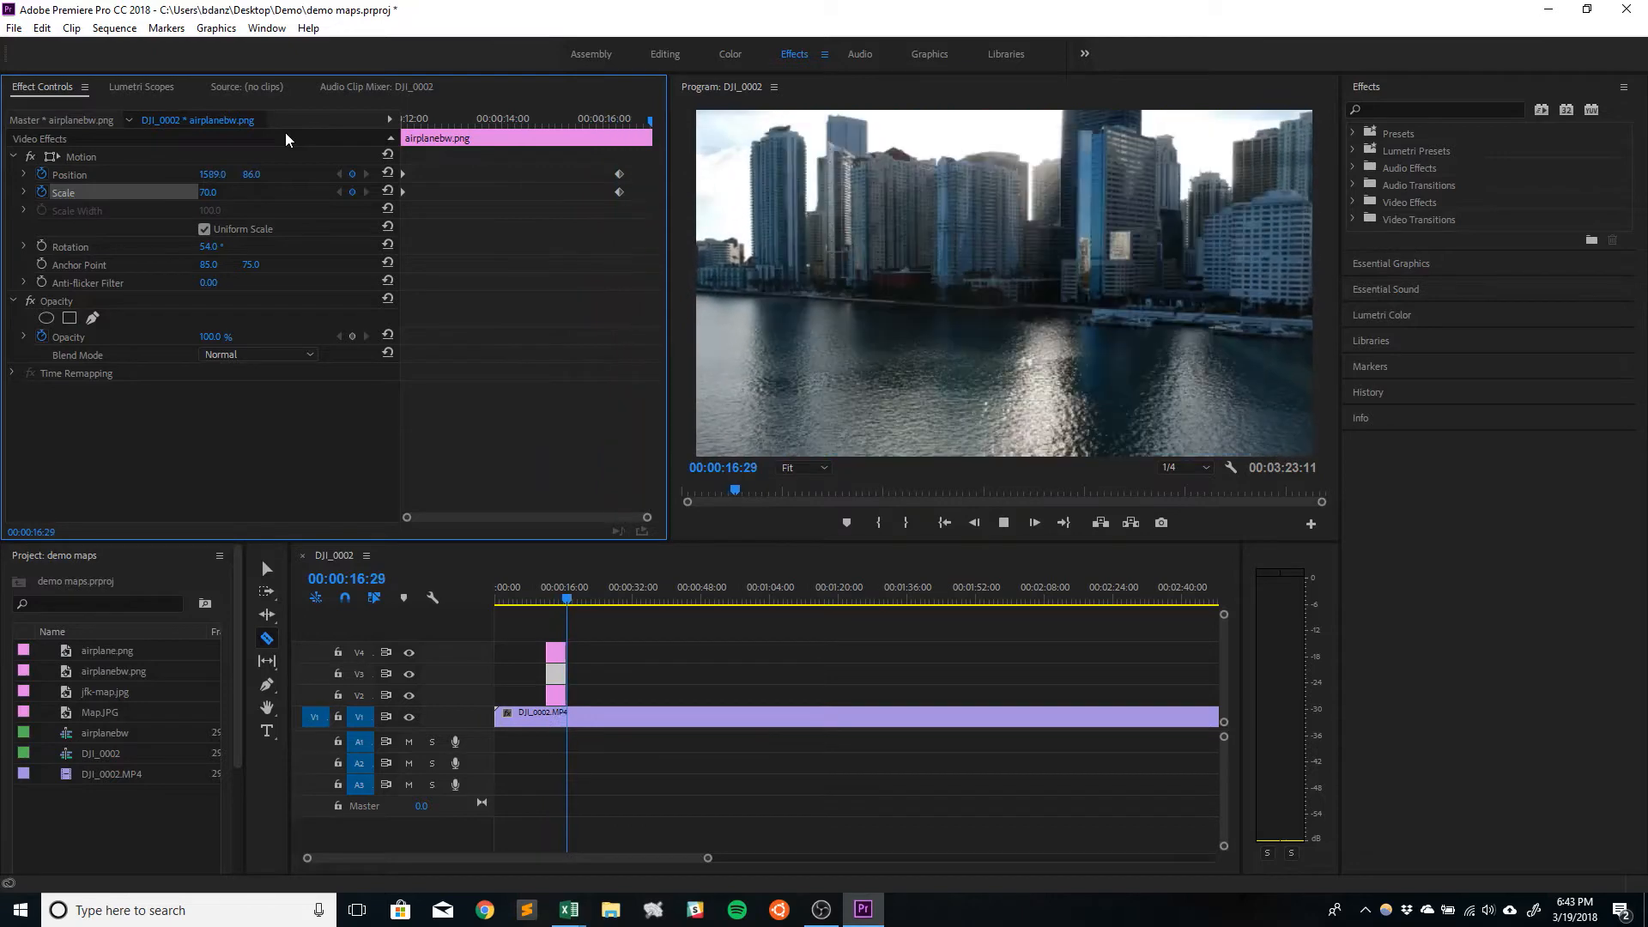
# Step: Lower the grey shadow's opacity to 71% at 00:00:12:12 and play the animation
pyautogui.moveTo(624, 119); pyautogui.dragTo(419, 162)
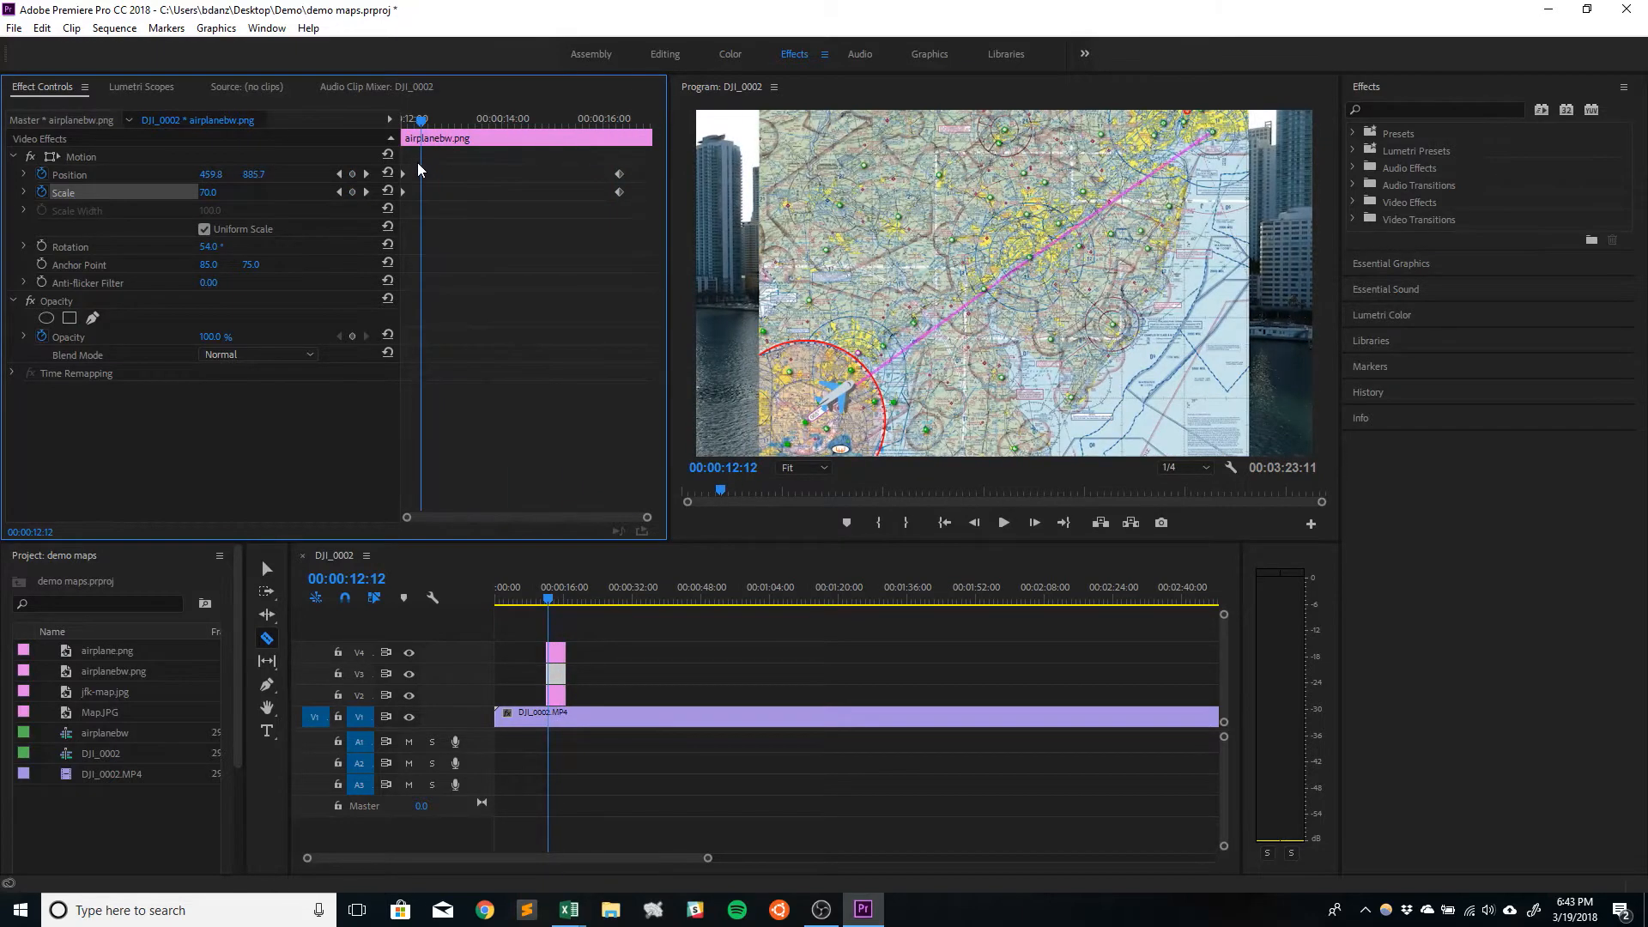
pyautogui.moveTo(211, 337); pyautogui.dragTo(182, 338)
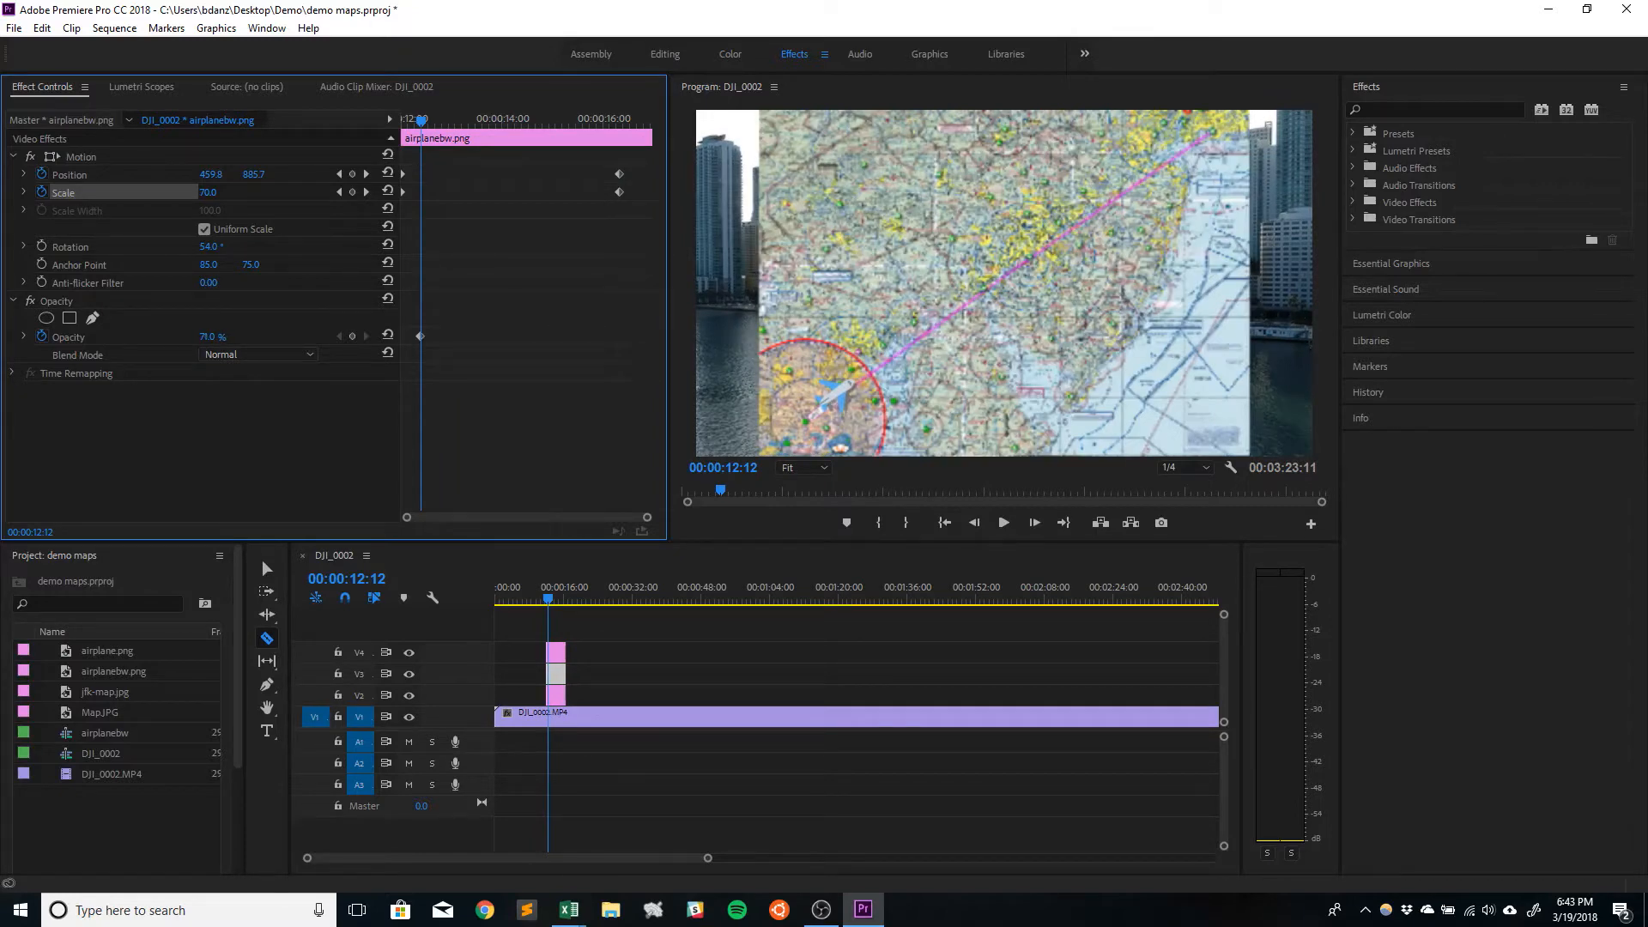
pyautogui.press('space')
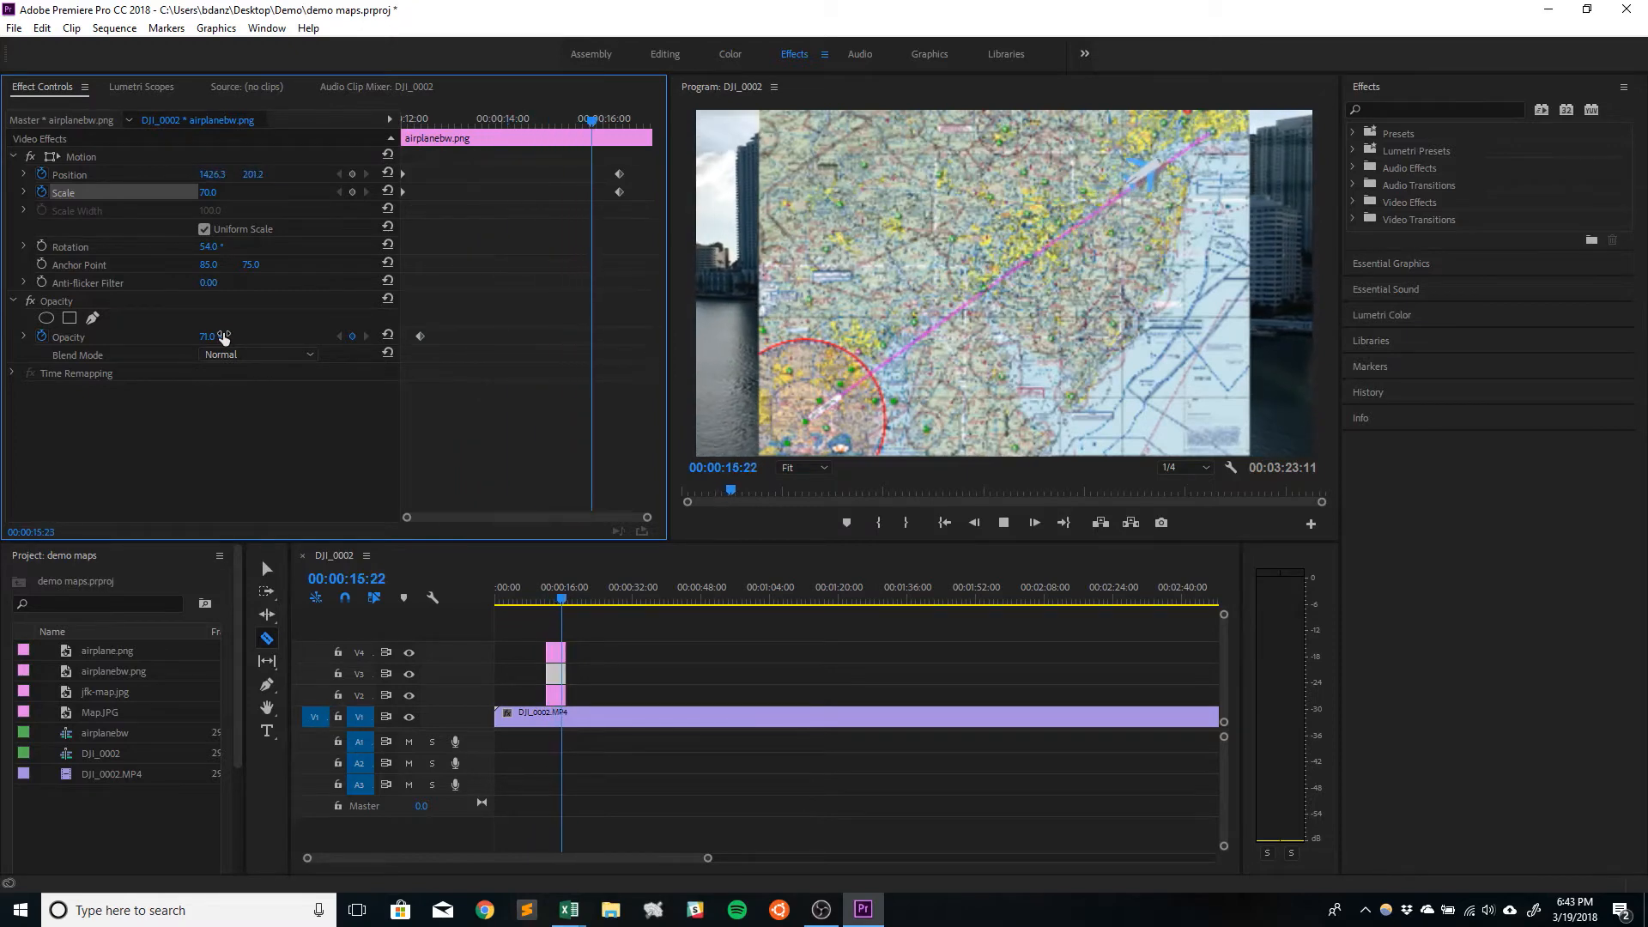
pyautogui.press('space')
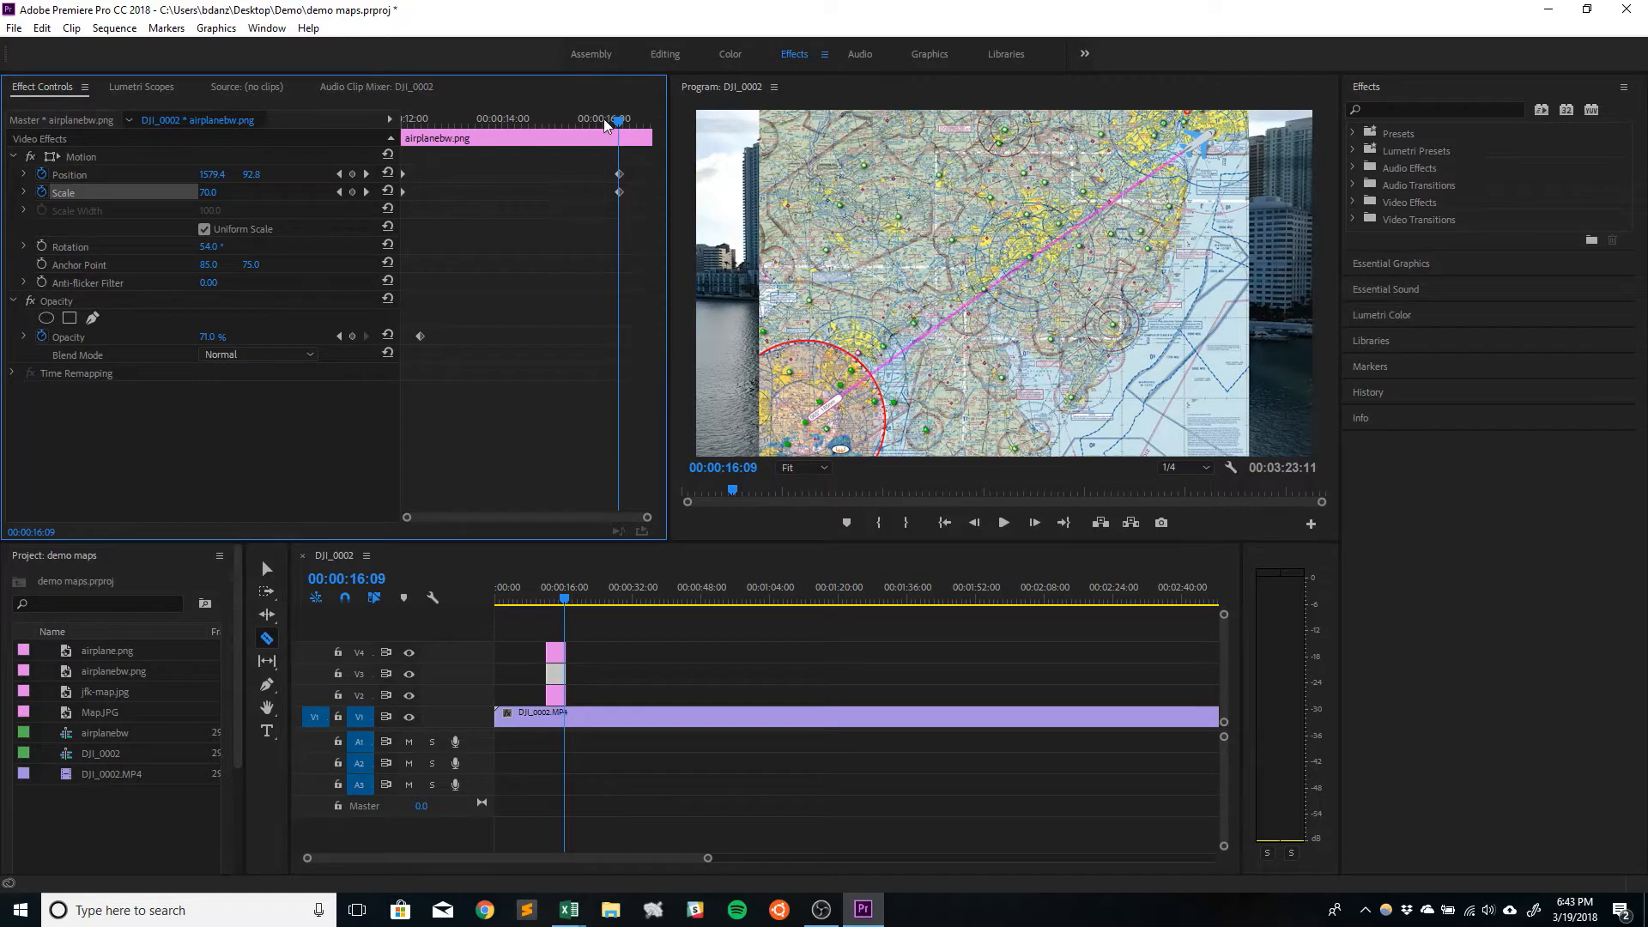
# Step: Replay the flight animation from its first keyframe at 00:00:12:00 and return to the clip's start
pyautogui.moveTo(618, 123); pyautogui.dragTo(404, 127)
pyautogui.click(339, 175)
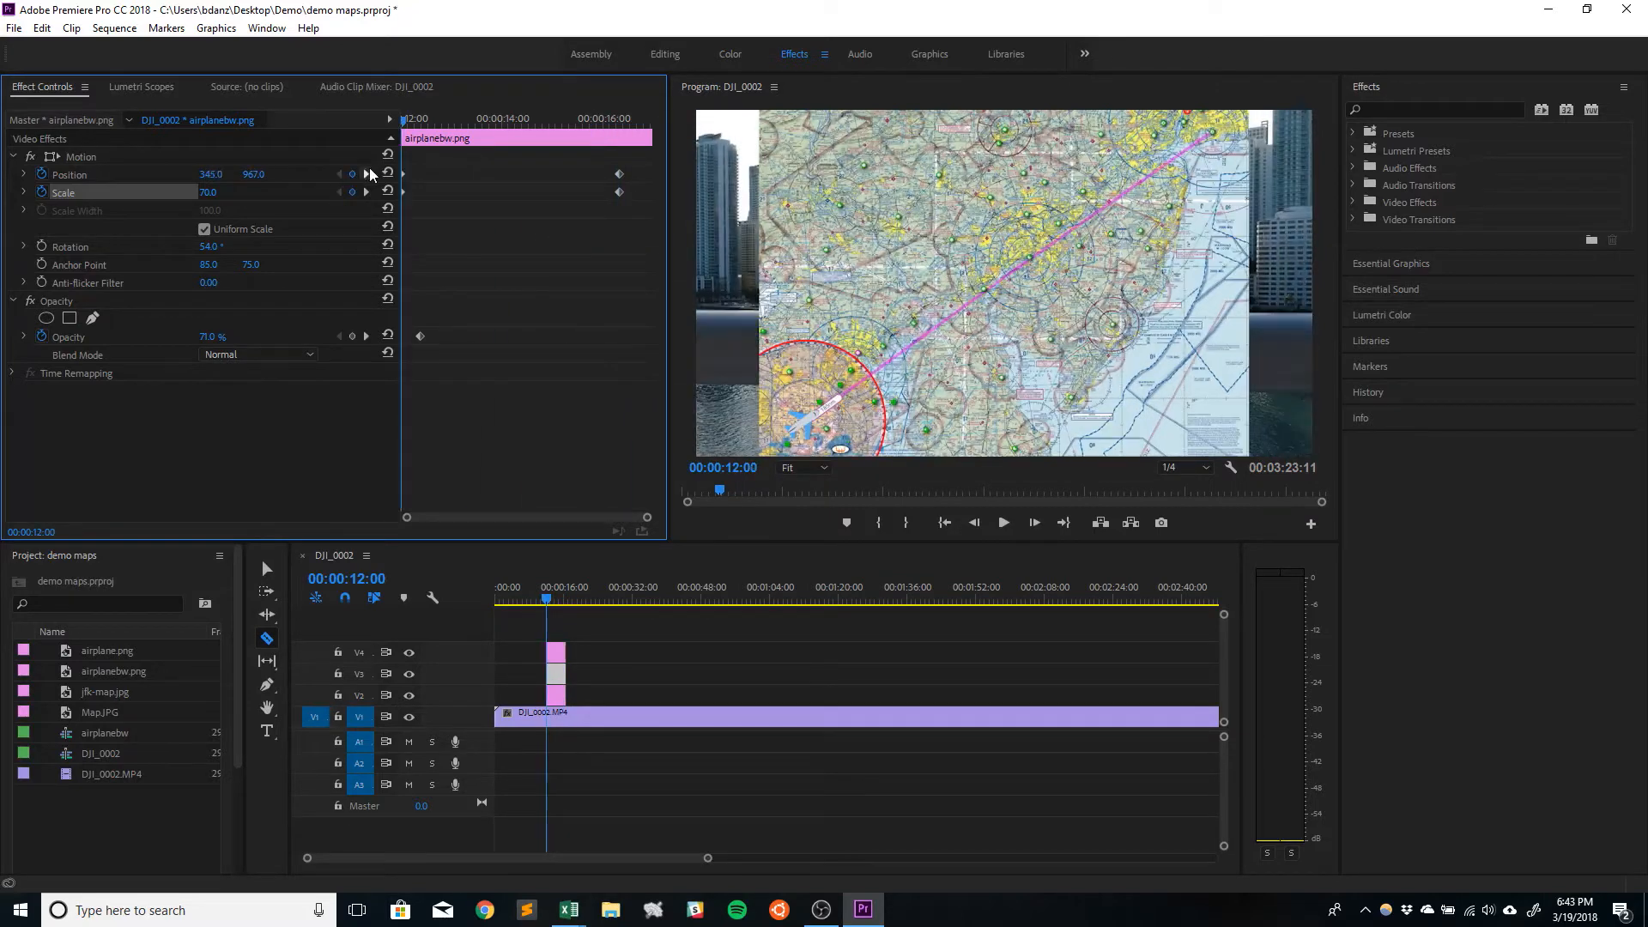
pyautogui.press('space')
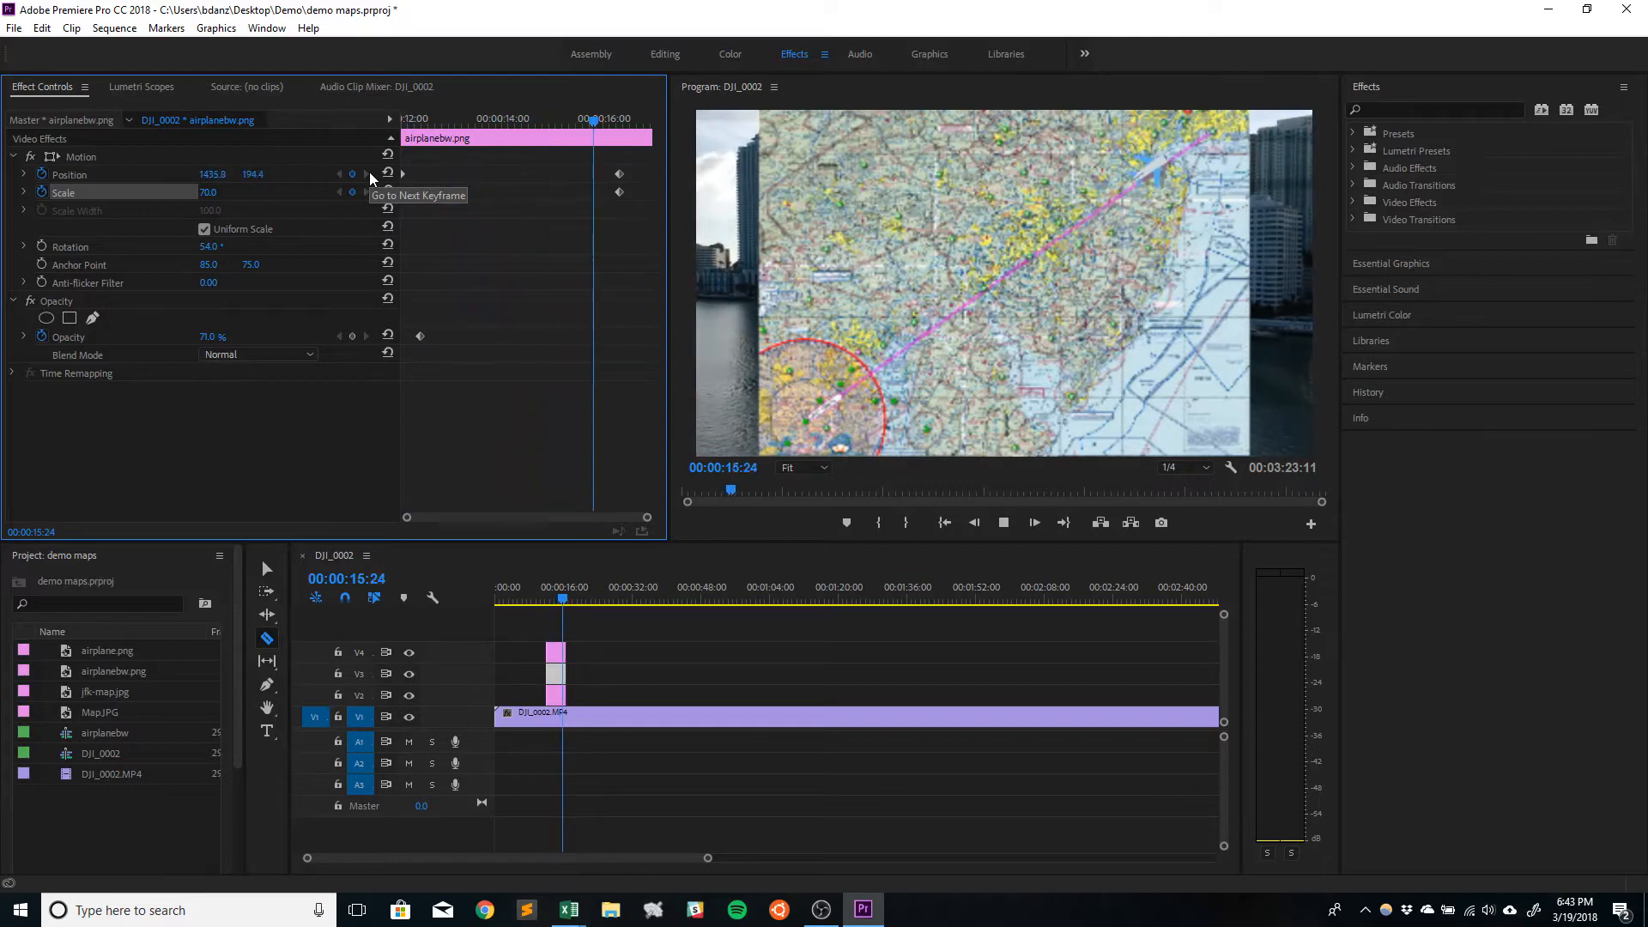
pyautogui.press('space')
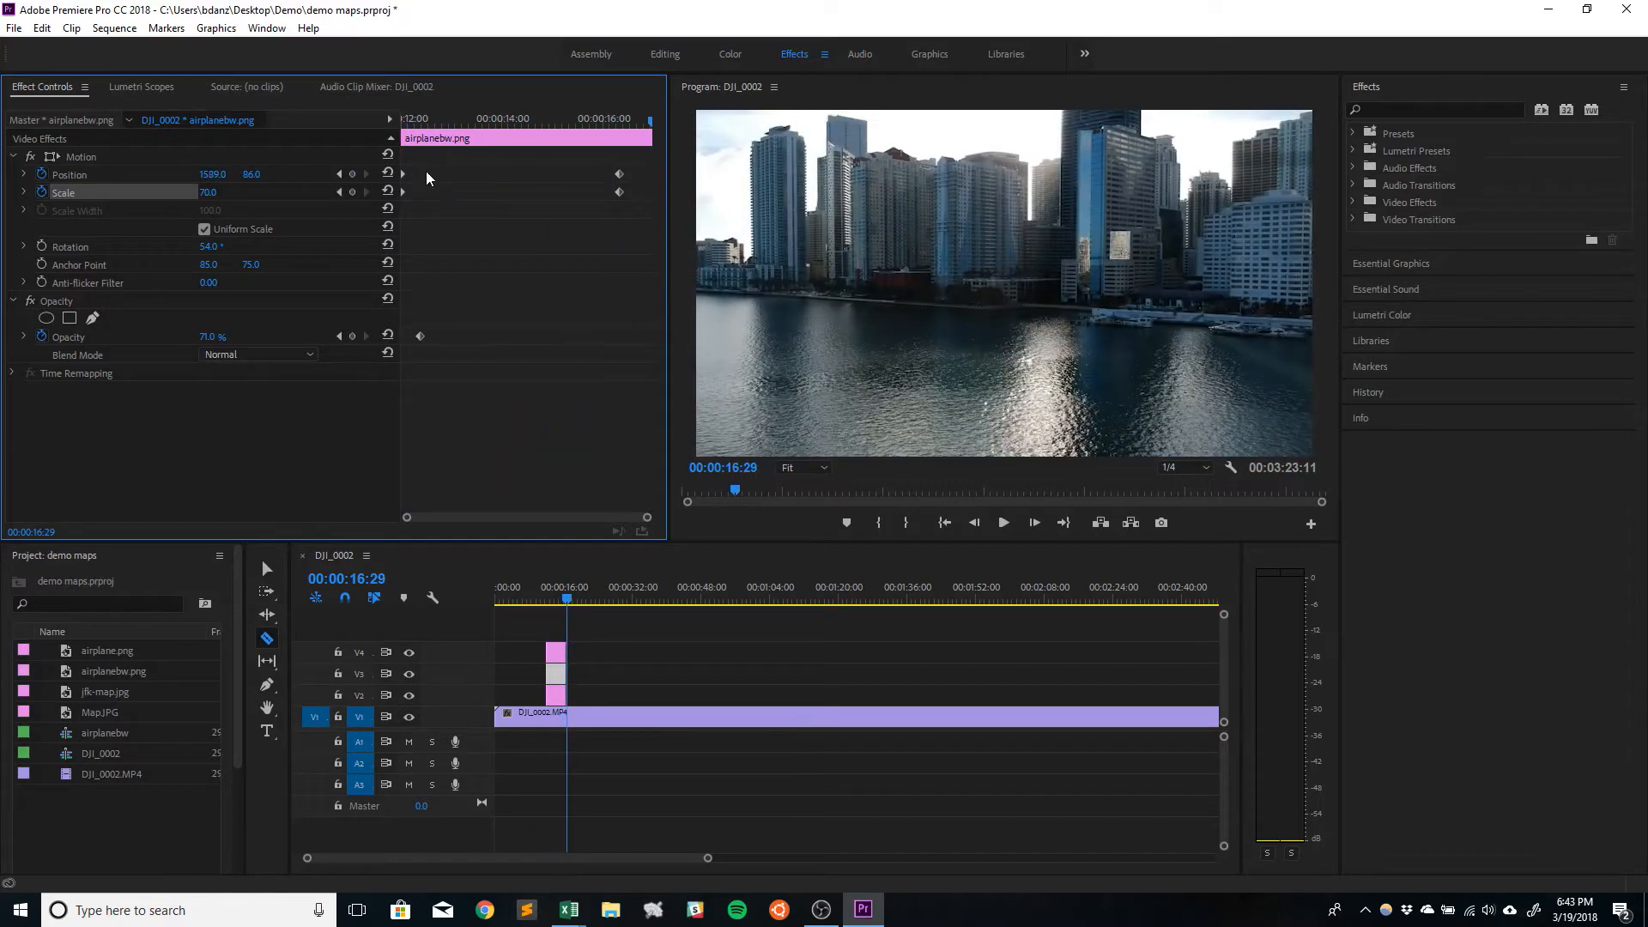
pyautogui.moveTo(650, 122); pyautogui.dragTo(327, 125)
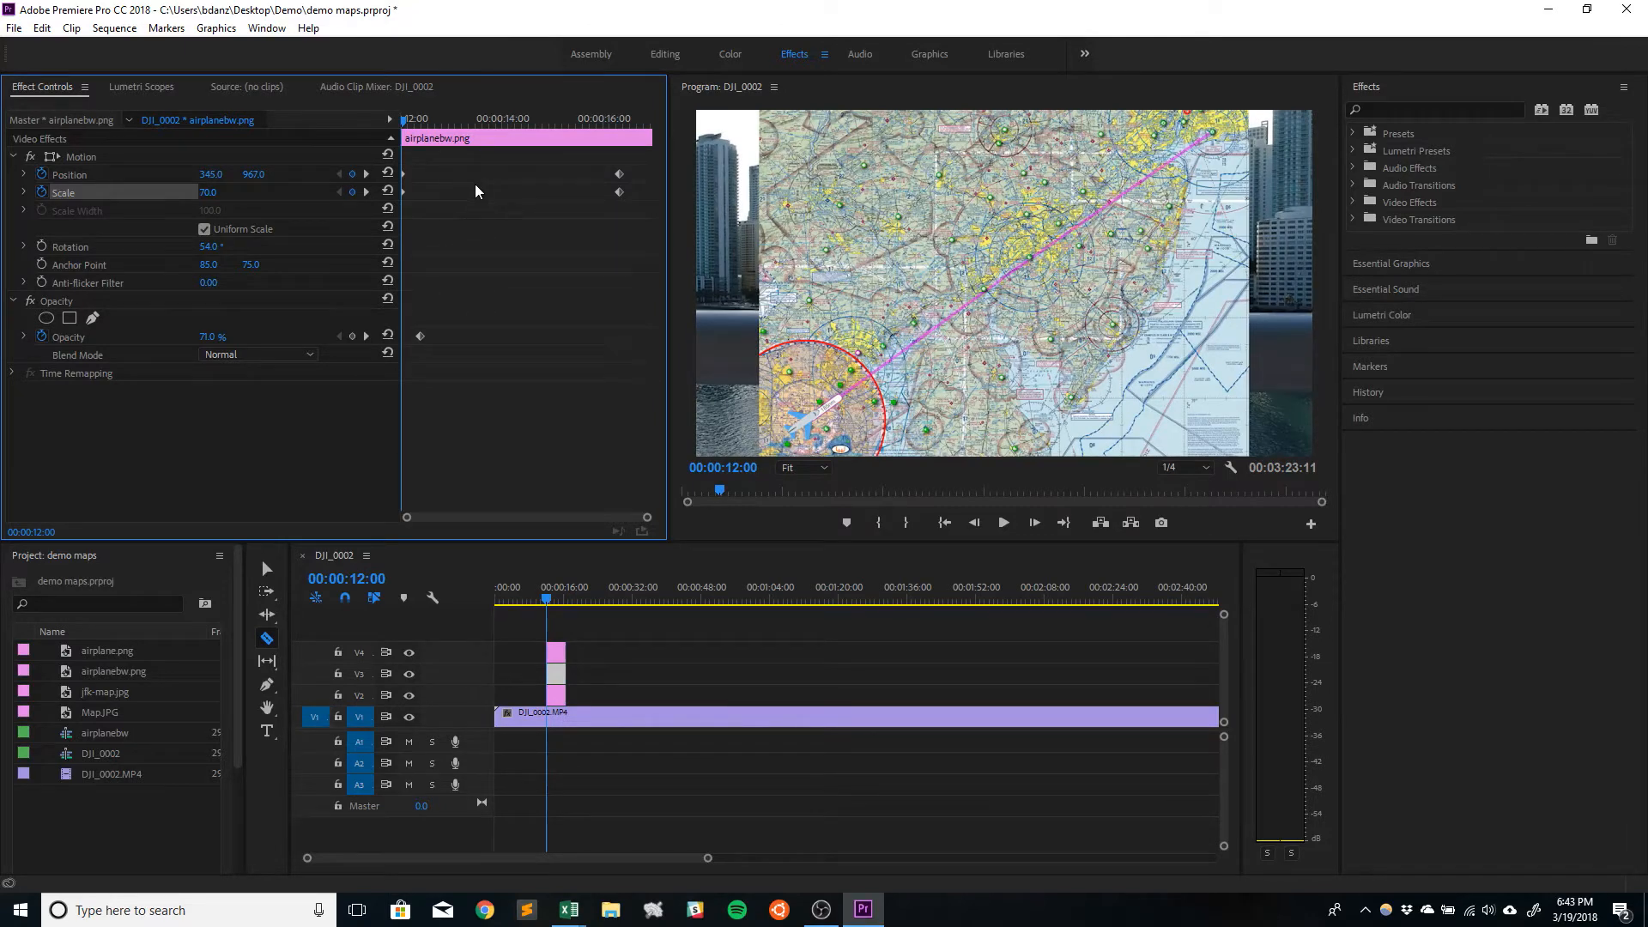
# Step: Place jfk-map.jpg on track V2 at 00:00:22:05, above the drone footage
pyautogui.moveTo(550, 601); pyautogui.dragTo(591, 602)
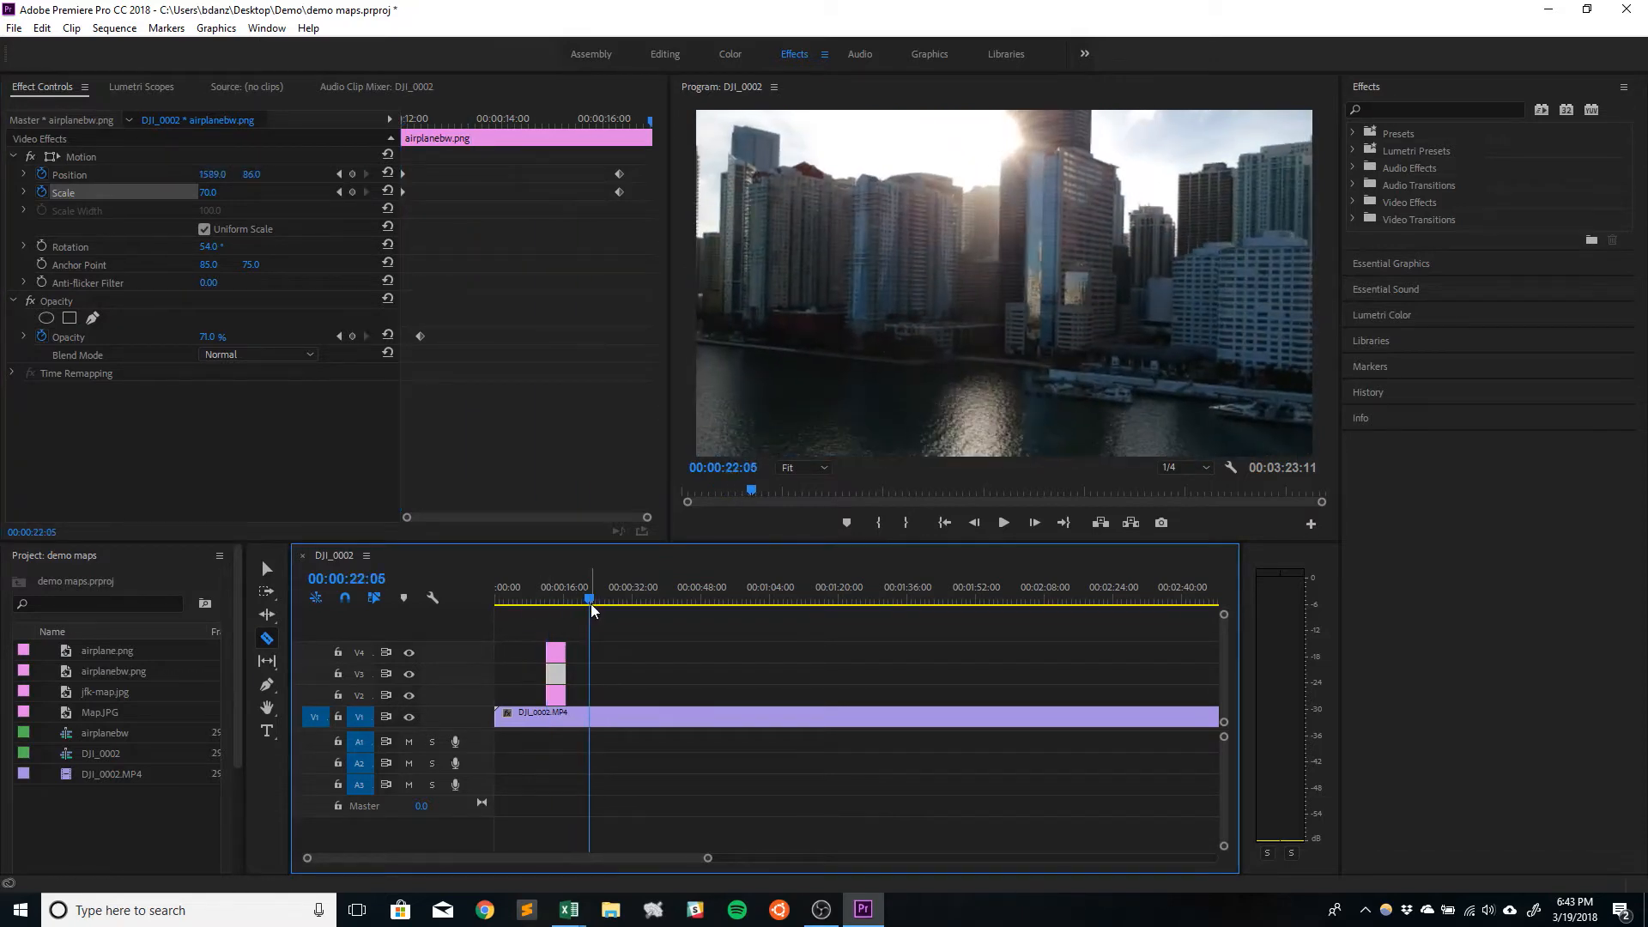
pyautogui.click(100, 709)
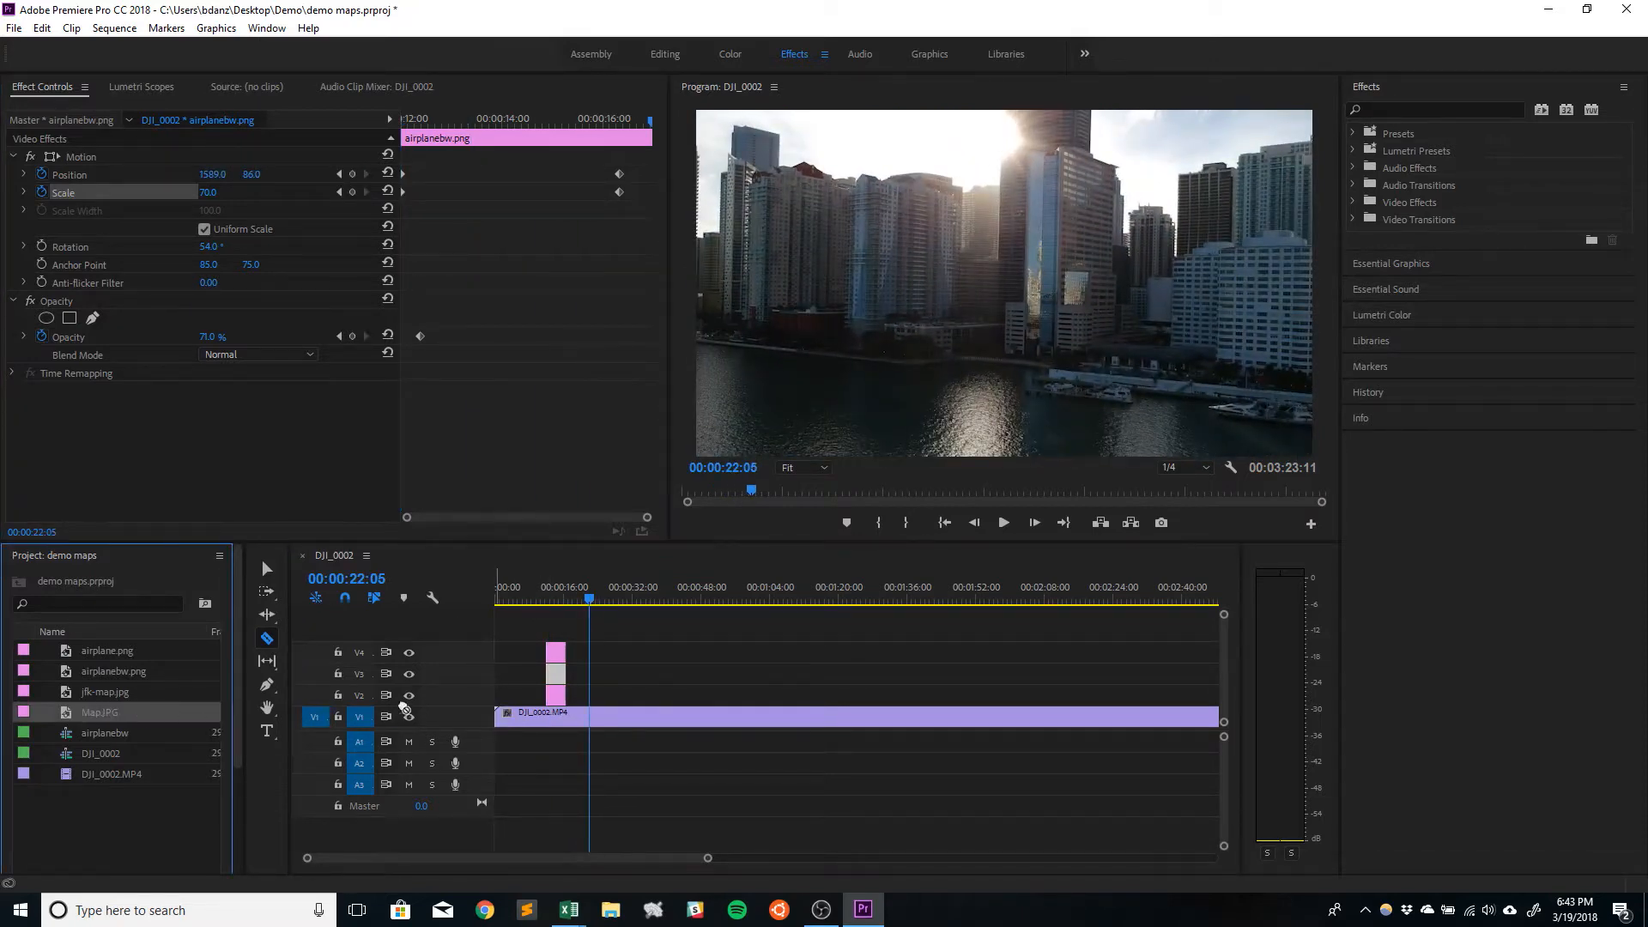
pyautogui.moveTo(115, 692); pyautogui.dragTo(599, 693)
pyautogui.click(1092, 388)
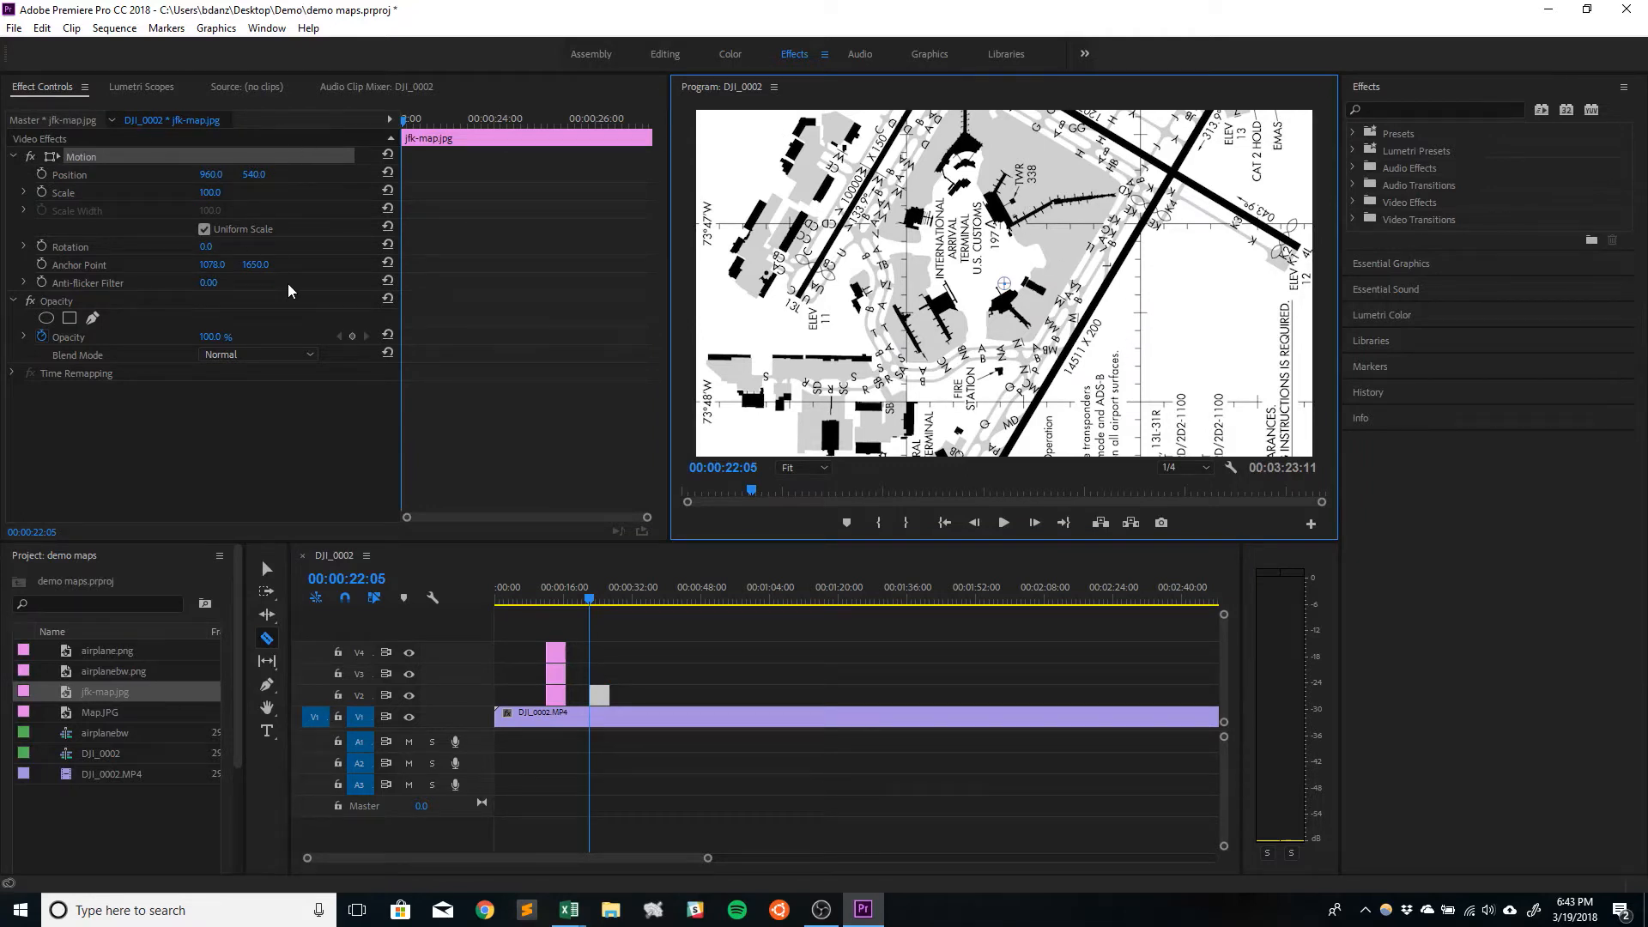
# Step: Rotate the airport diagram by 90 degrees and set its scale to 67
pyautogui.moveTo(220, 196); pyautogui.dragTo(162, 195)
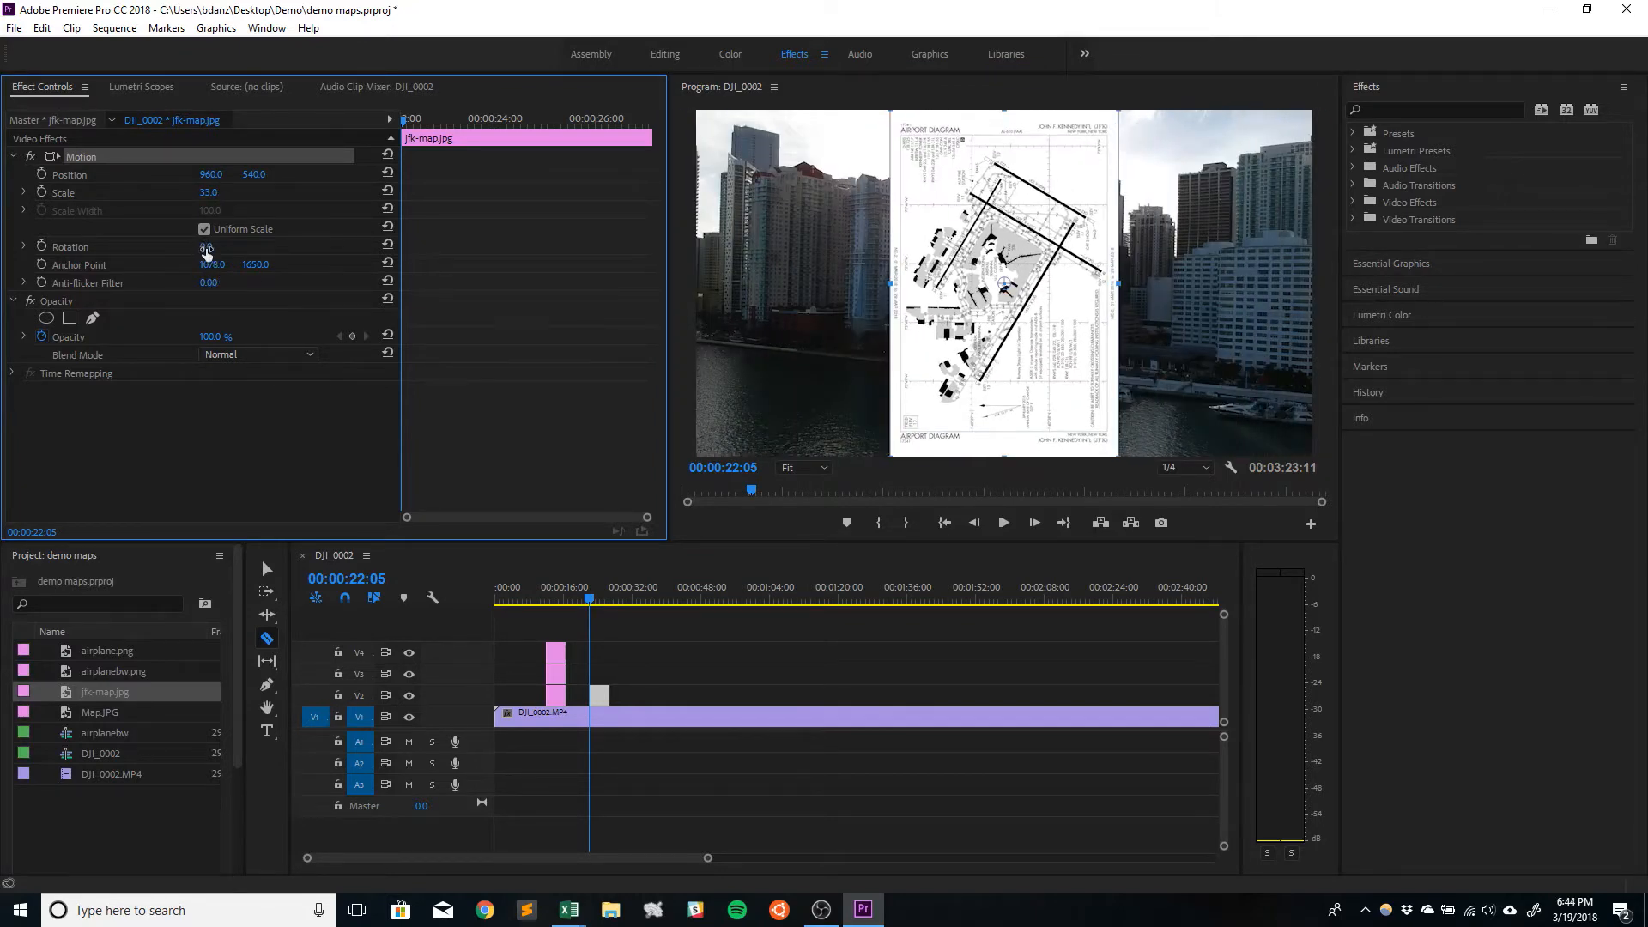
pyautogui.moveTo(206, 246); pyautogui.dragTo(284, 247)
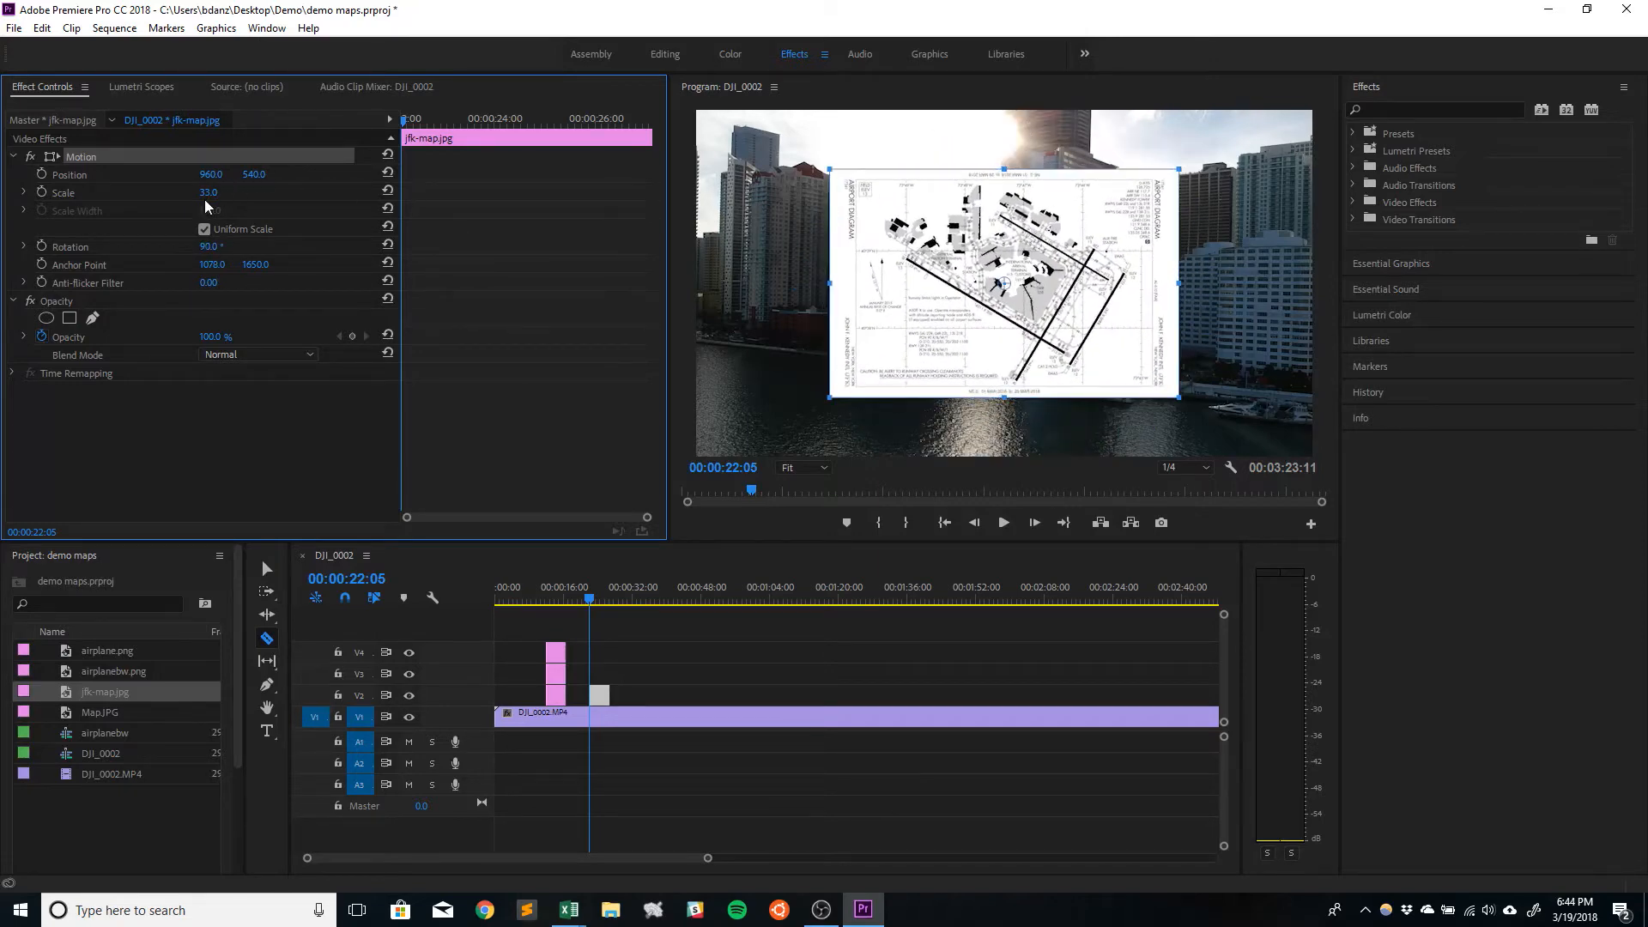
pyautogui.moveTo(209, 193); pyautogui.dragTo(257, 210)
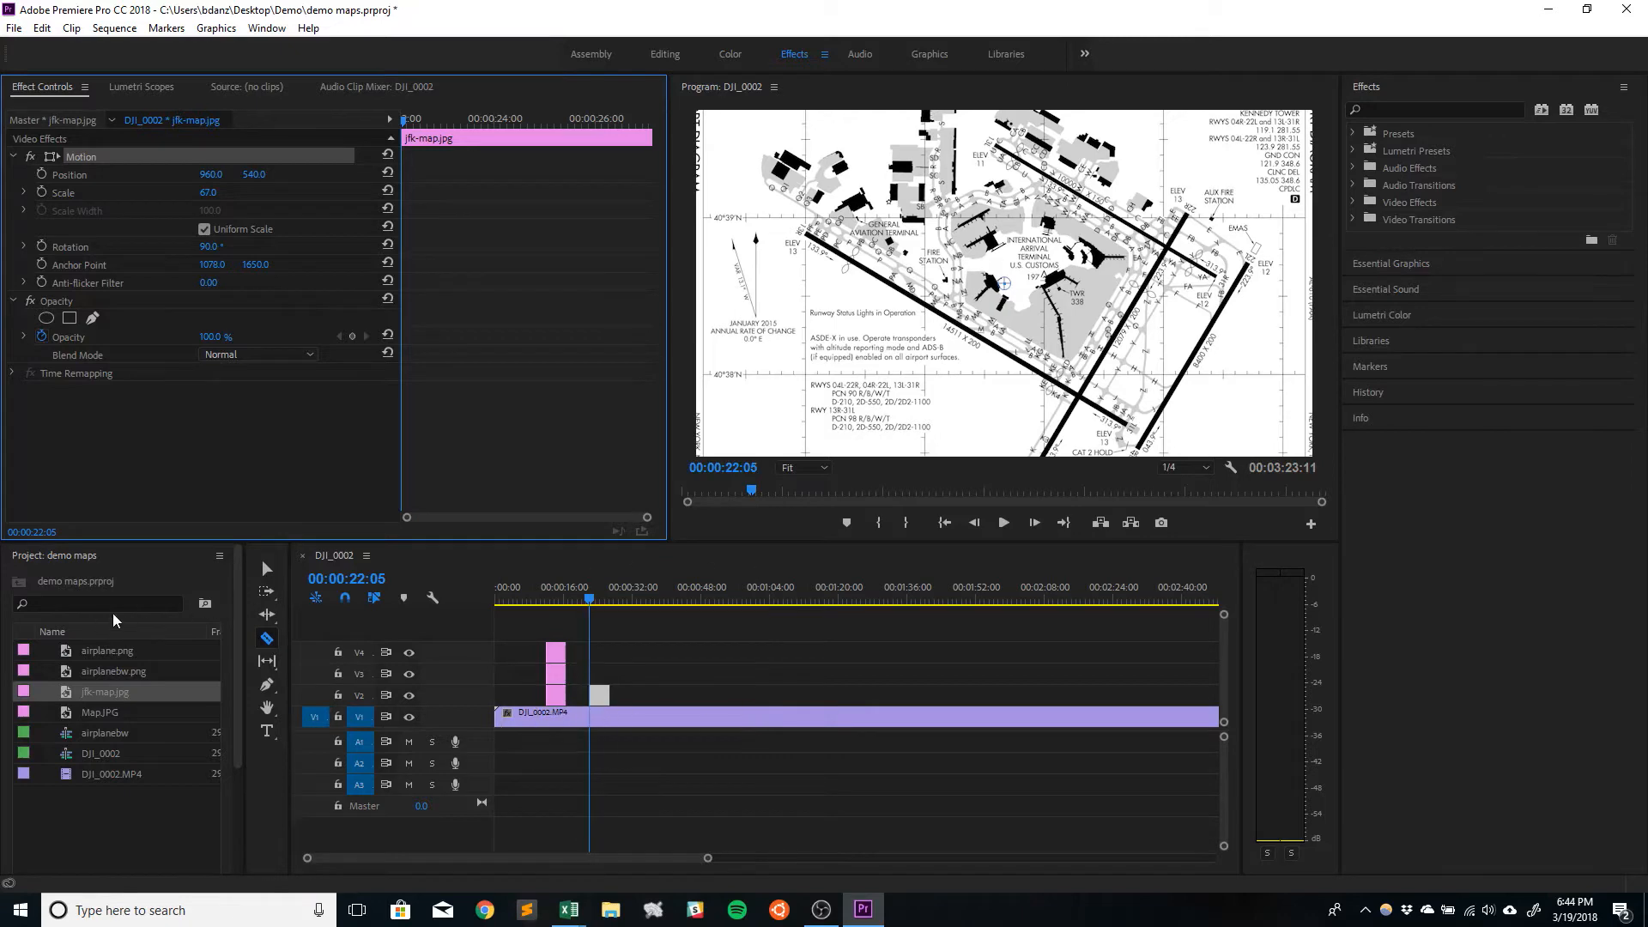
# Step: Add airplane.png on track V3 above the airport diagram and shift the diagram horizontally to 1018
pyautogui.moveTo(110, 649); pyautogui.dragTo(599, 674)
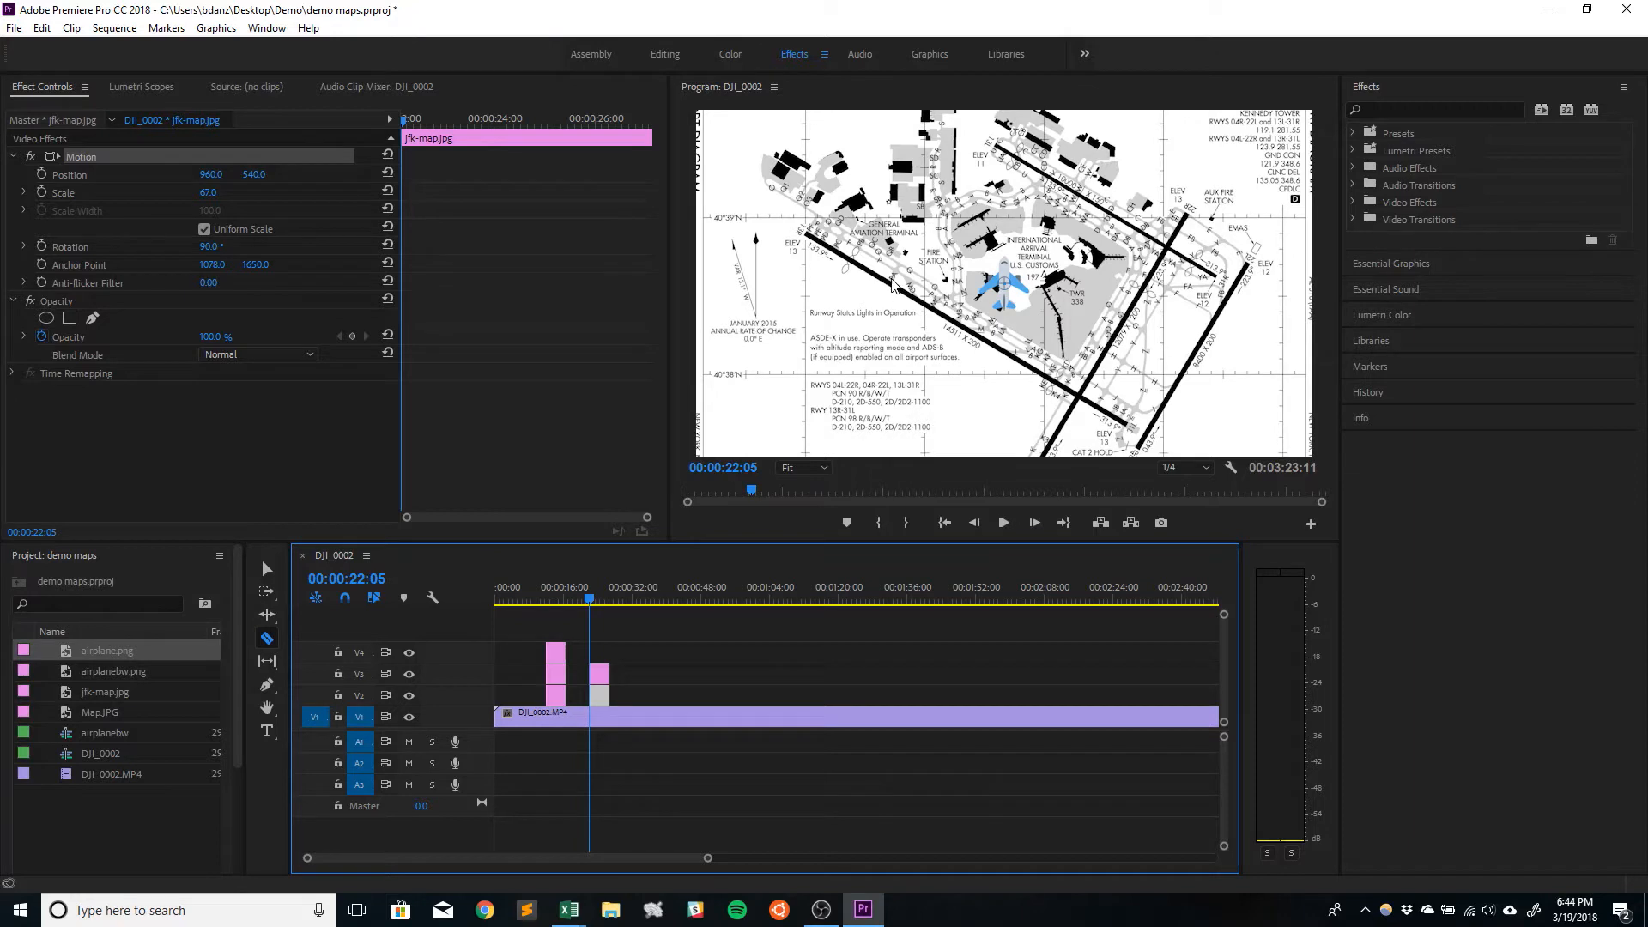
pyautogui.moveTo(210, 174)
pyautogui.mouseDown()
pyautogui.moveTo(346, 175)
pyautogui.moveTo(218, 174)
pyautogui.mouseUp()
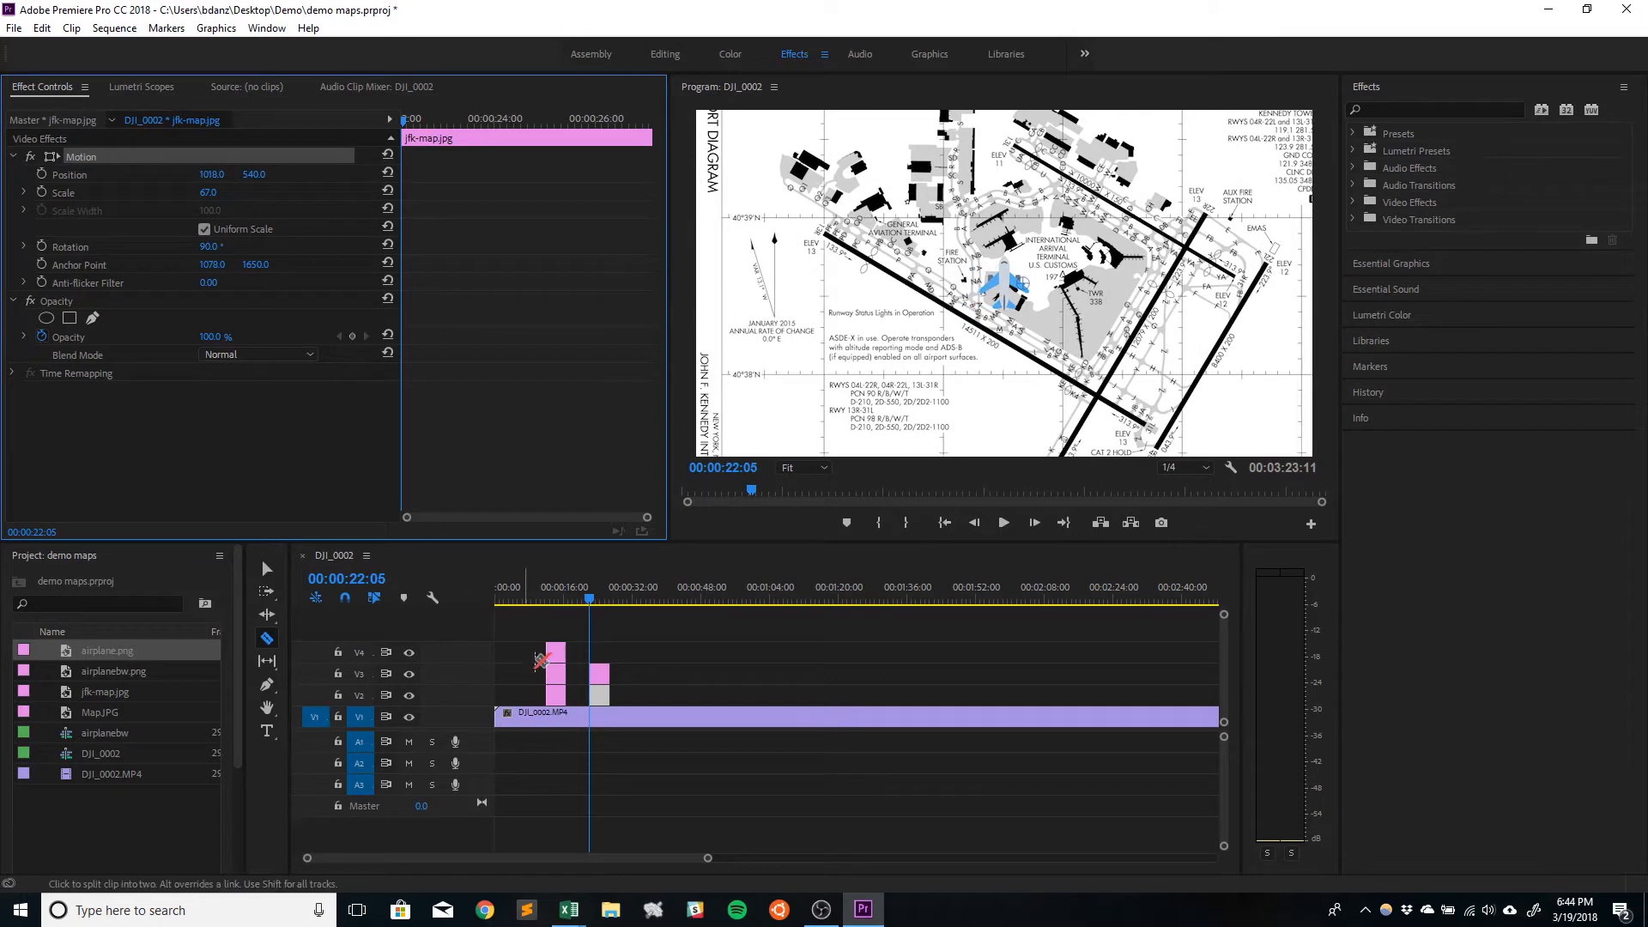
# Step: Position the new blue airplane at 703, 570 beside the long runway and rotate it to -60 degrees
pyautogui.click(267, 569)
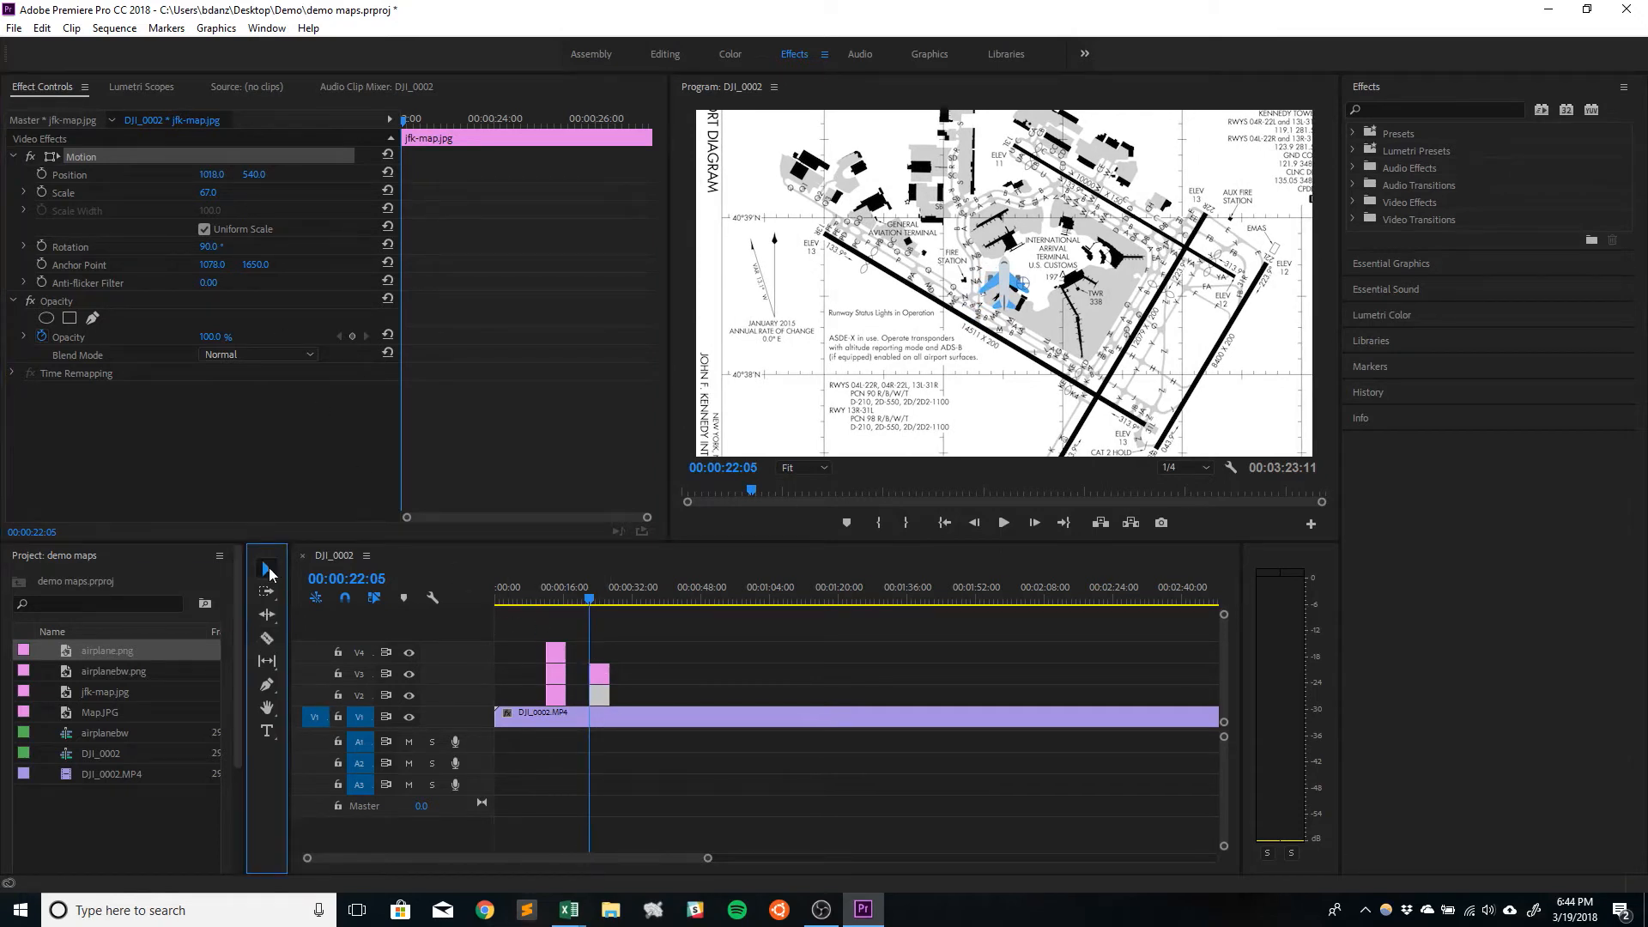
pyautogui.click(600, 674)
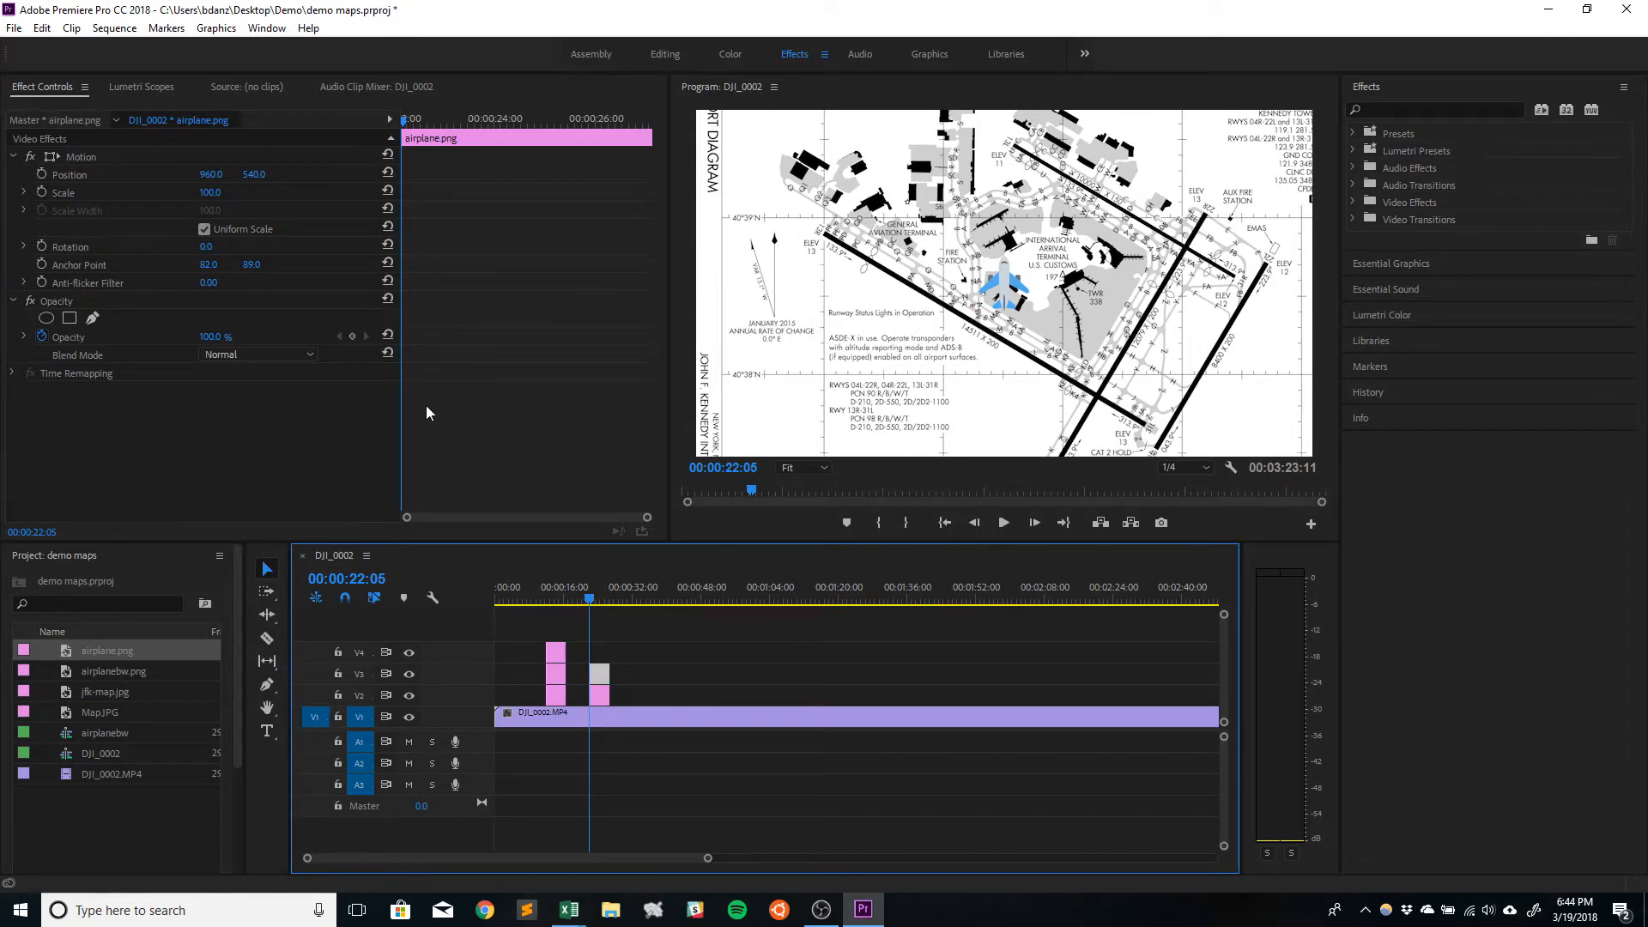
pyautogui.moveTo(206, 176); pyautogui.dragTo(0, 177)
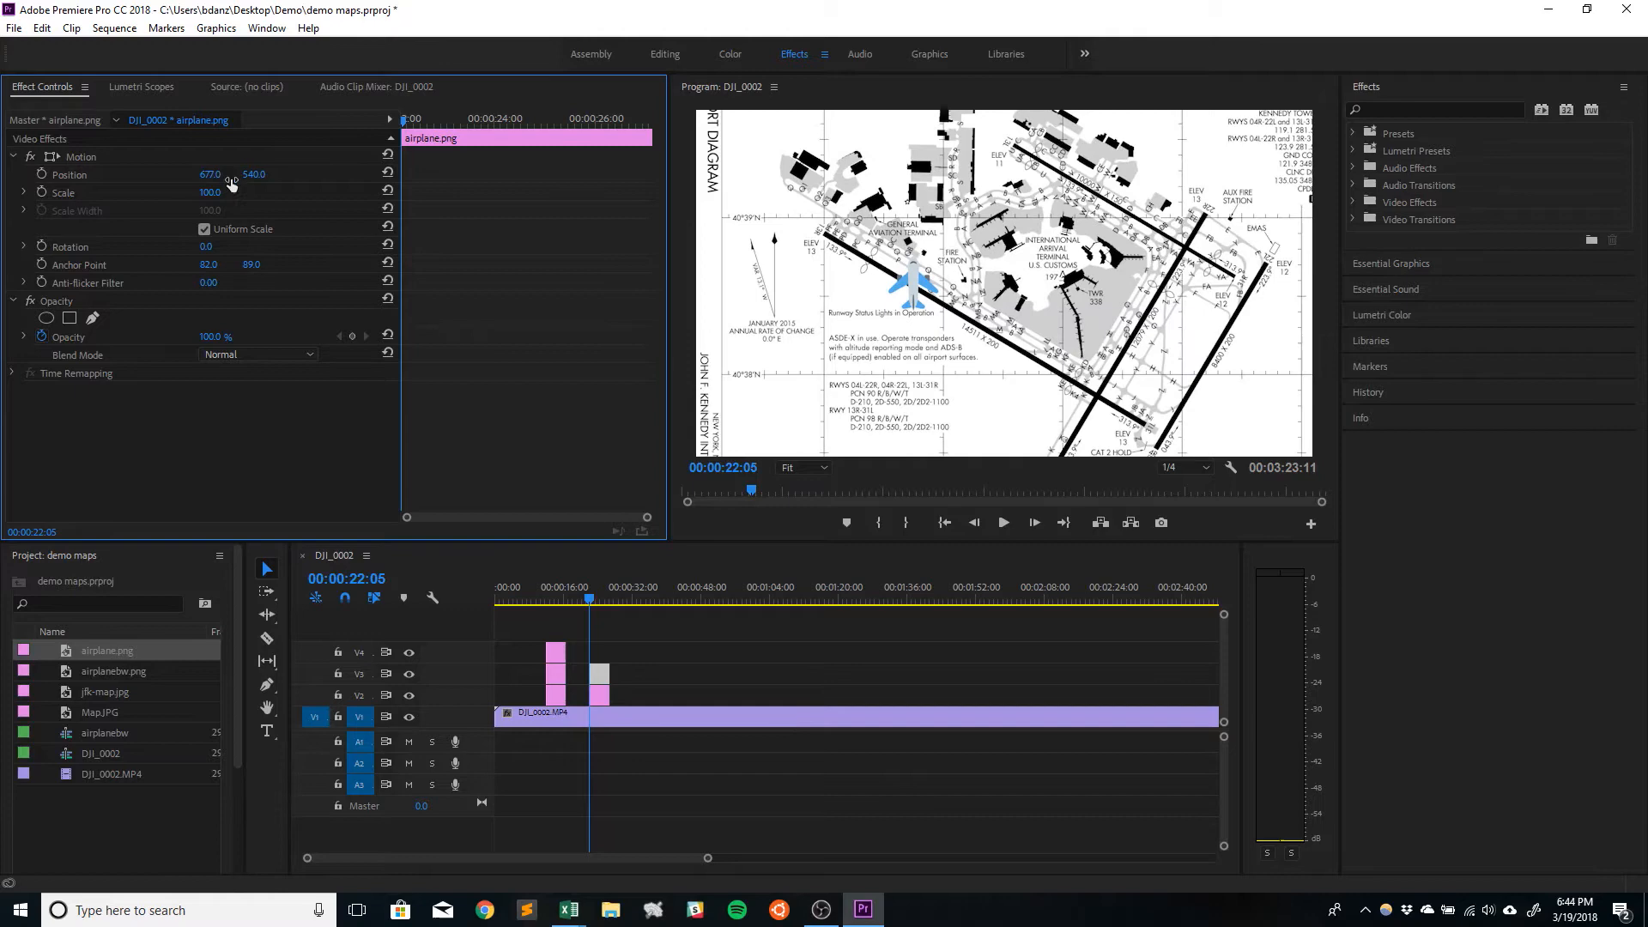
pyautogui.moveTo(254, 175); pyautogui.dragTo(279, 175)
pyautogui.moveTo(206, 246); pyautogui.dragTo(156, 246)
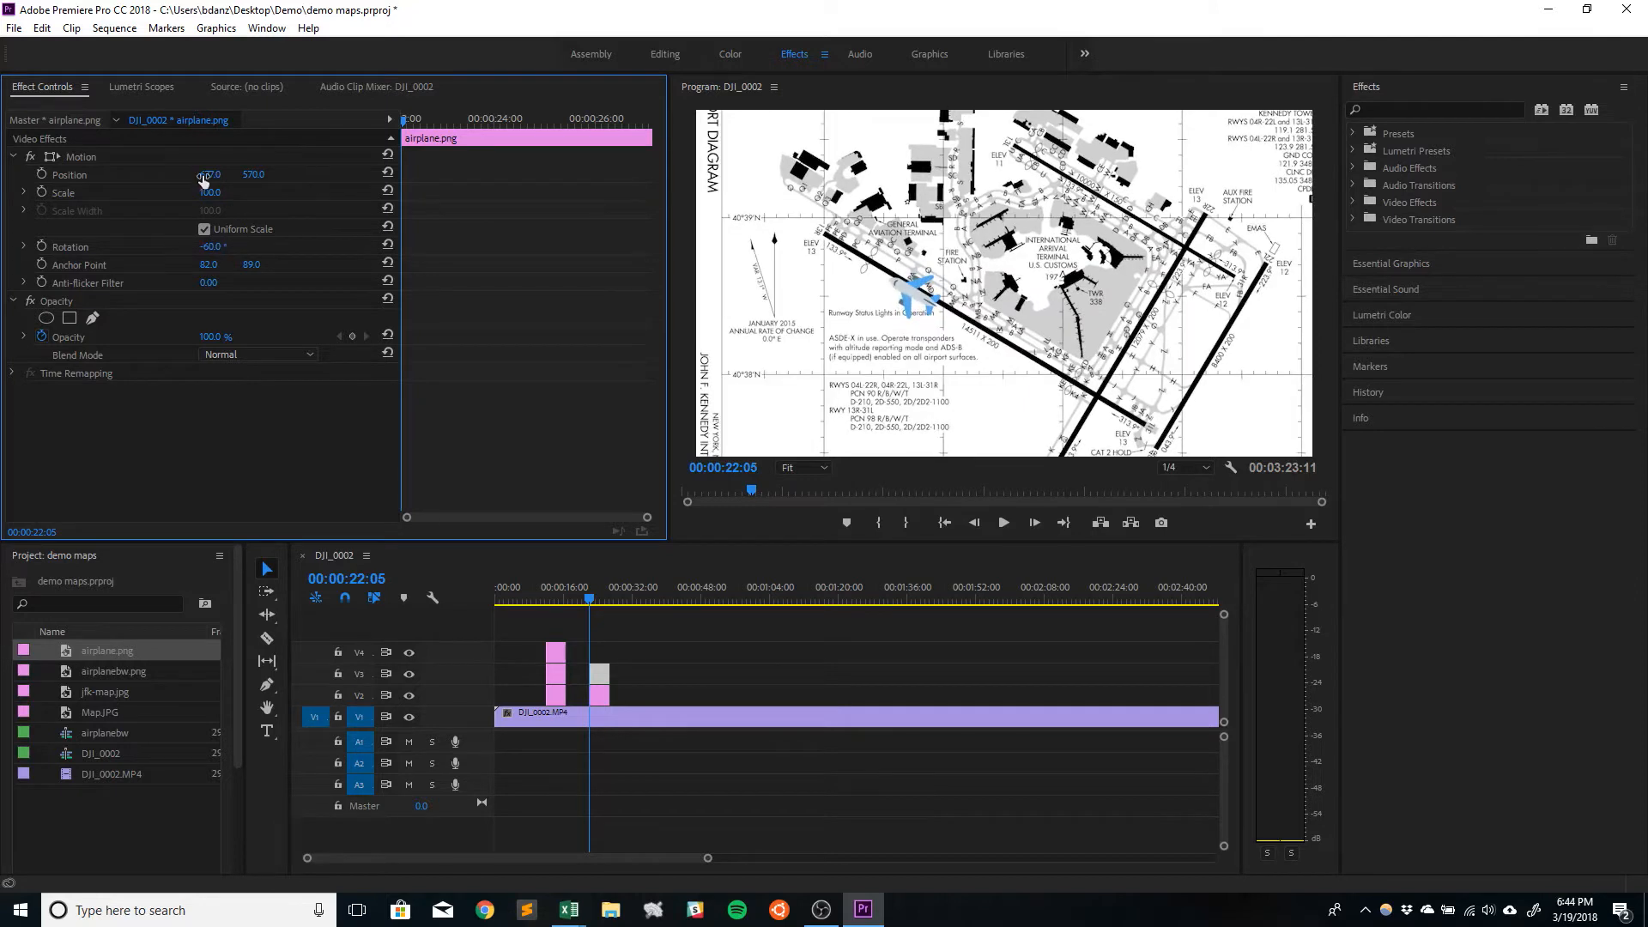
pyautogui.moveTo(210, 174)
pyautogui.mouseDown()
pyautogui.moveTo(232, 174)
pyautogui.moveTo(218, 175)
pyautogui.mouseUp()
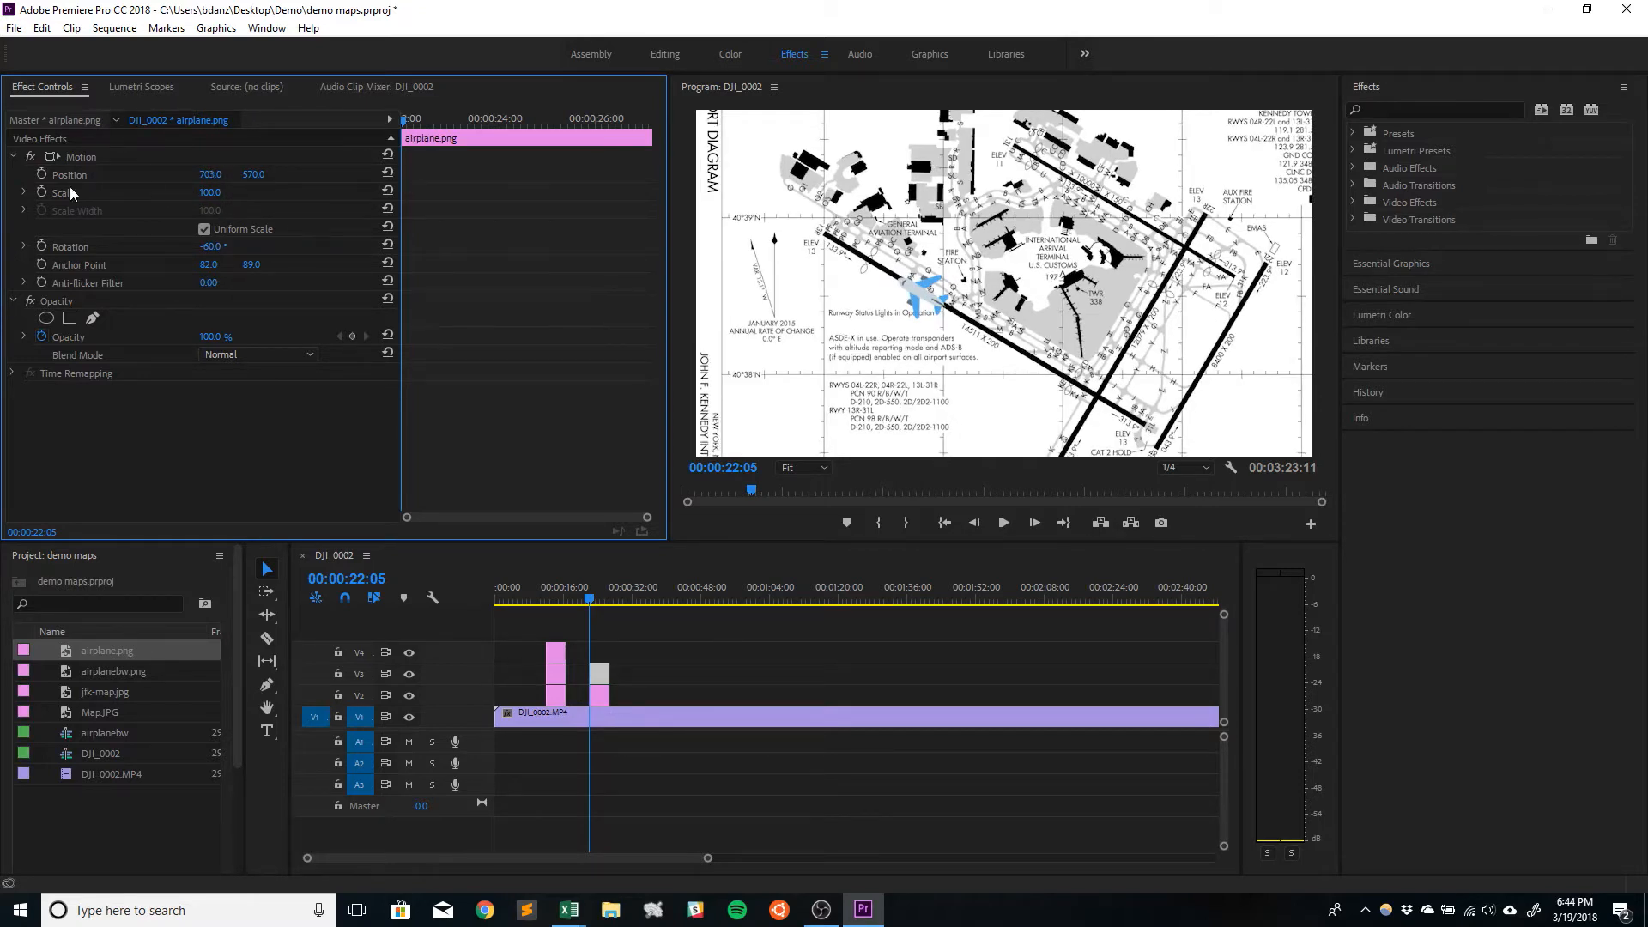
# Step: Enable position and rotation keyframes for the blue airplane at 00:00:22:05 and reduce its scale to 74
pyautogui.click(40, 172)
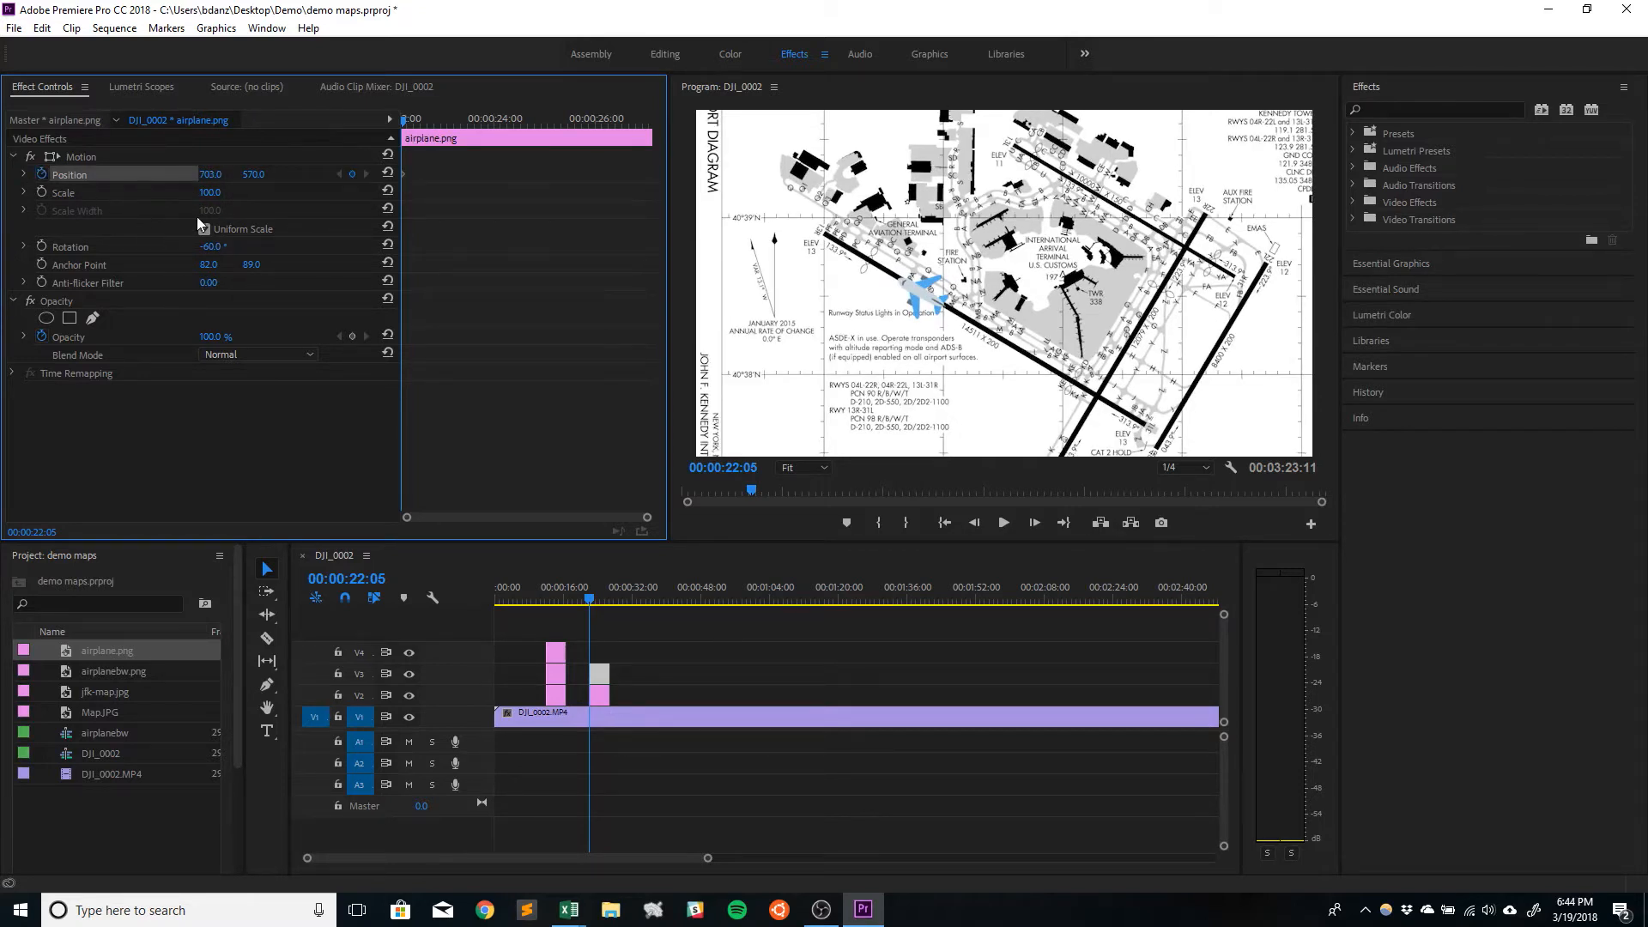
pyautogui.moveTo(203, 197)
pyautogui.mouseDown()
pyautogui.moveTo(181, 197)
pyautogui.moveTo(224, 196)
pyautogui.mouseUp()
pyautogui.click(43, 242)
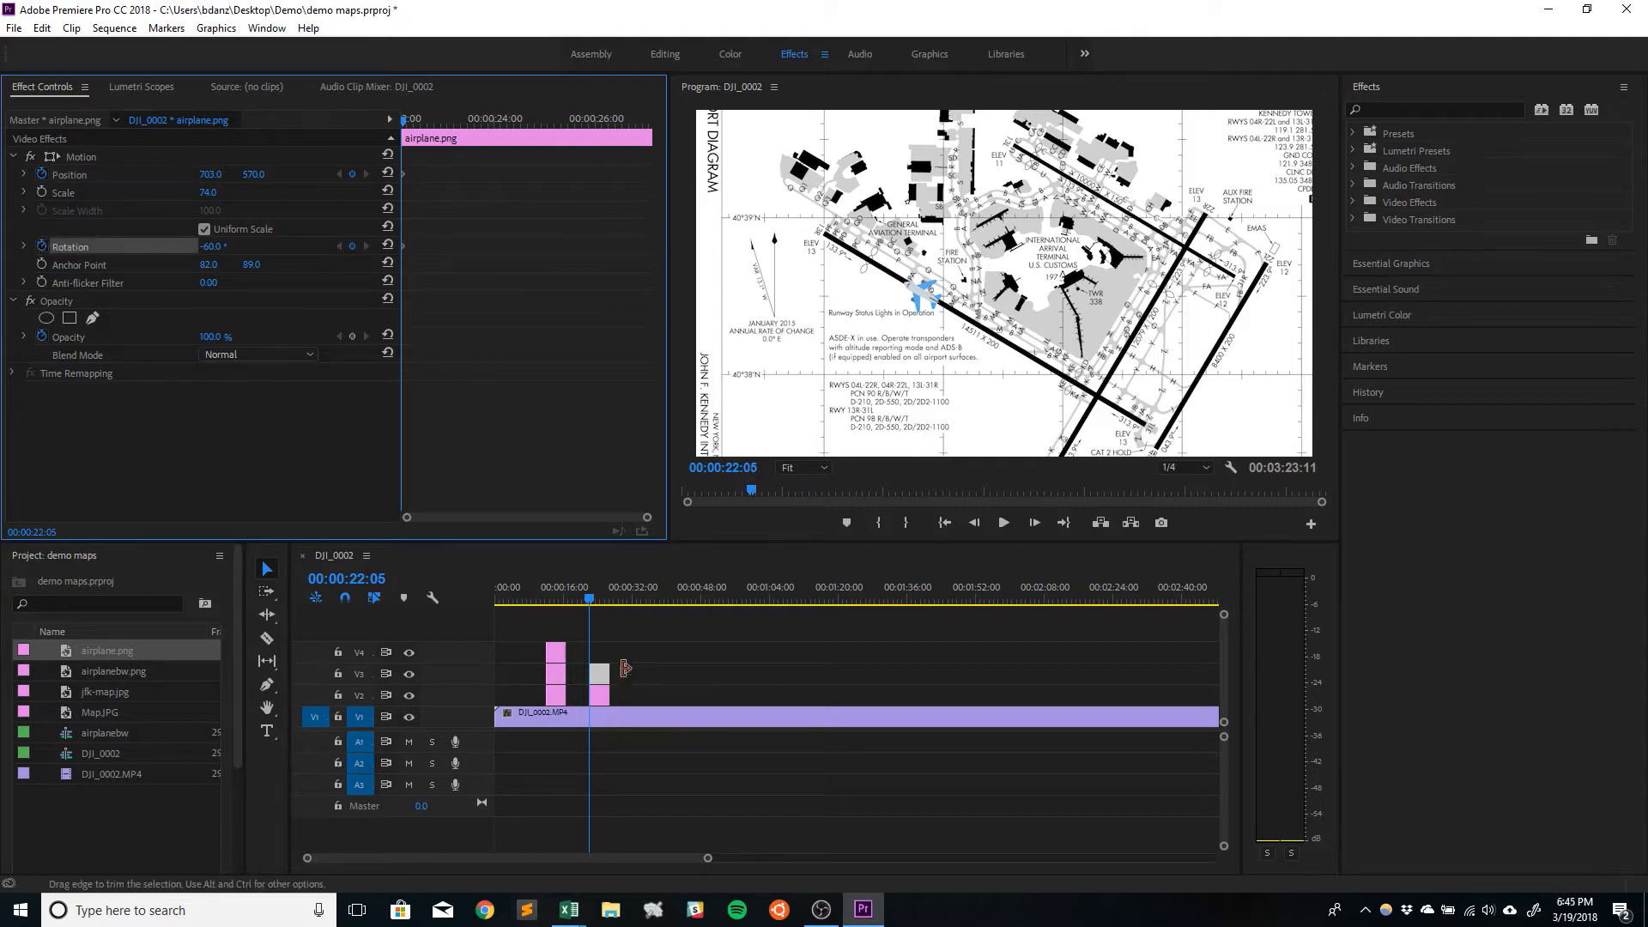
# Step: Draw a Pen tool path from the blue airplane alongside the long runway, bending toward the terminal area below the tower
pyautogui.click(706, 650)
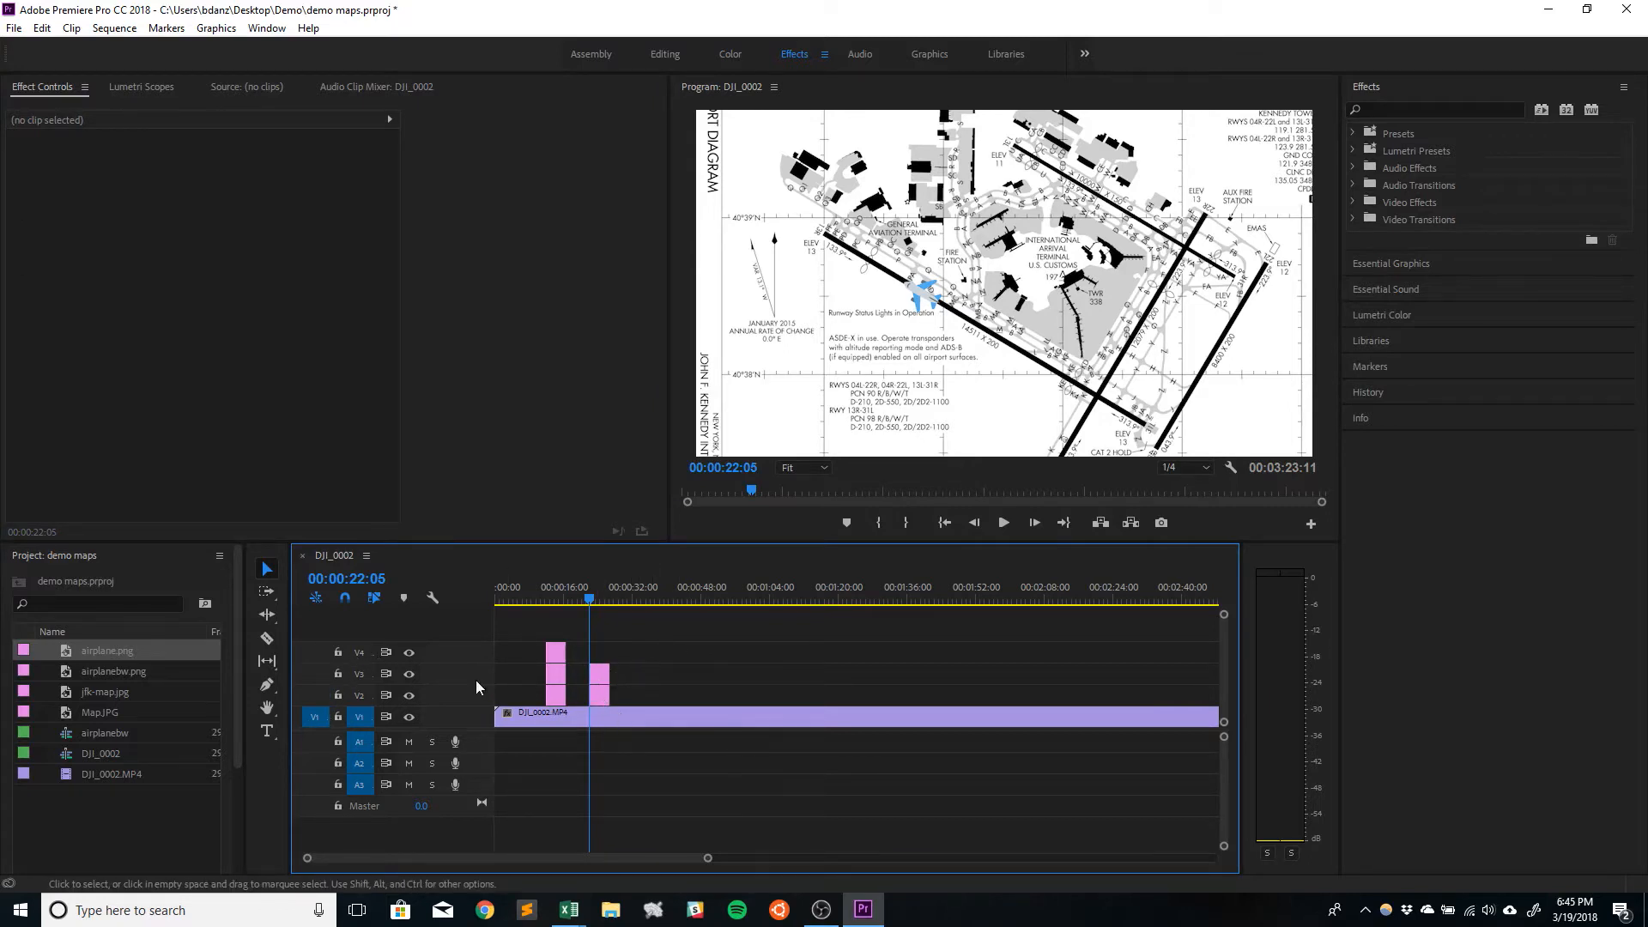
pyautogui.click(267, 687)
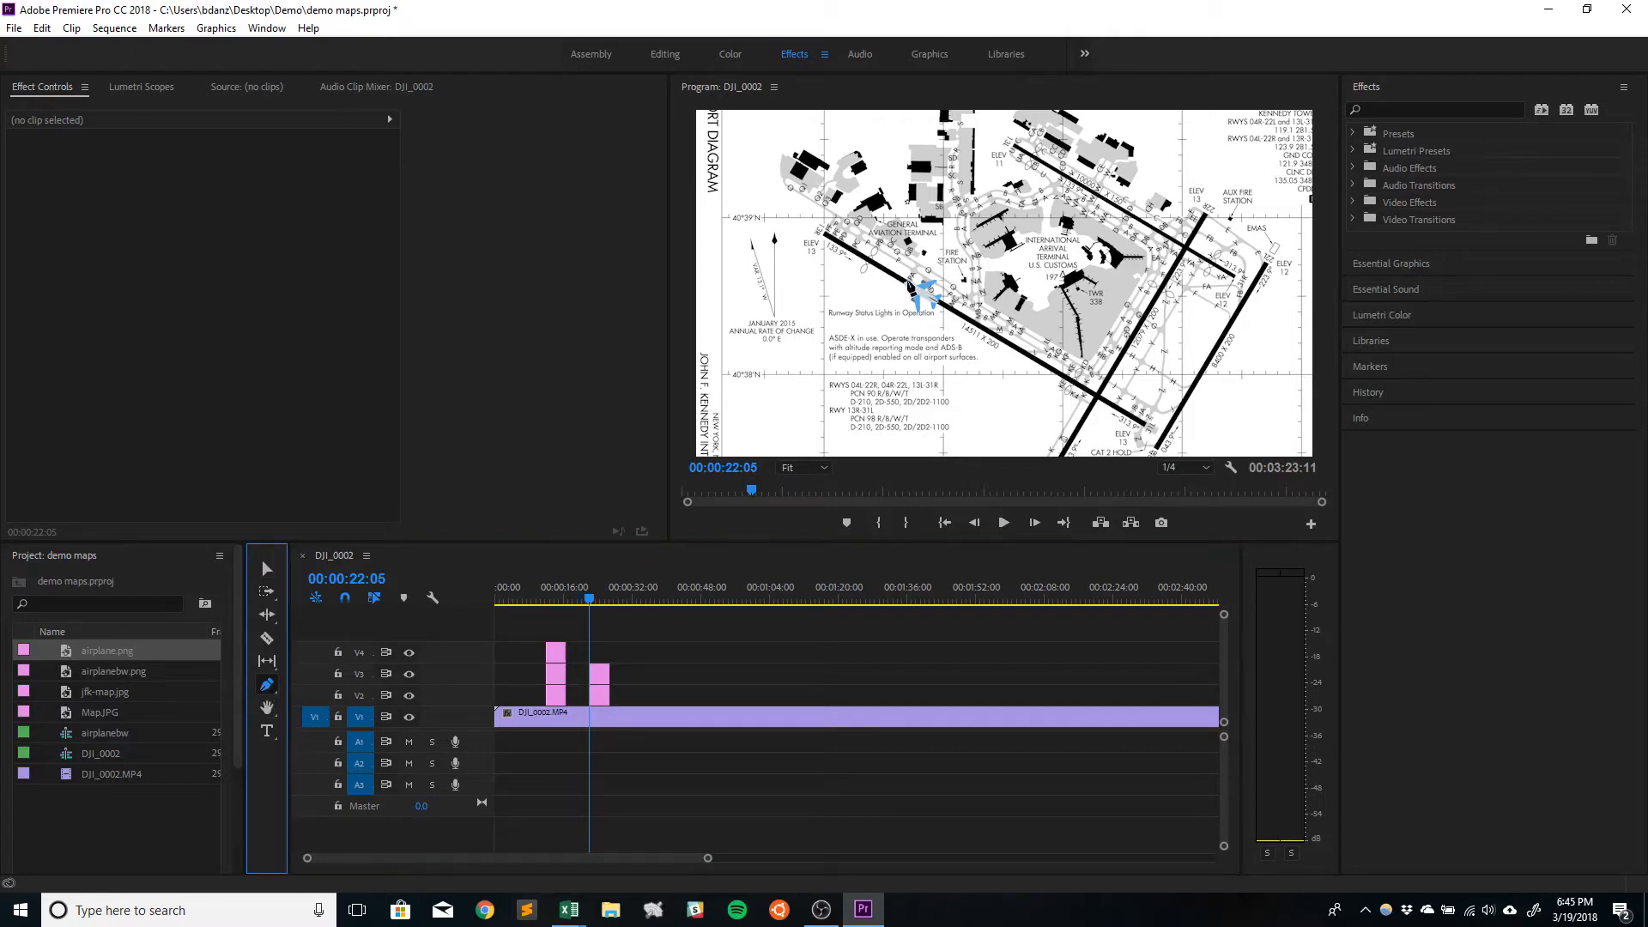
pyautogui.click(907, 280)
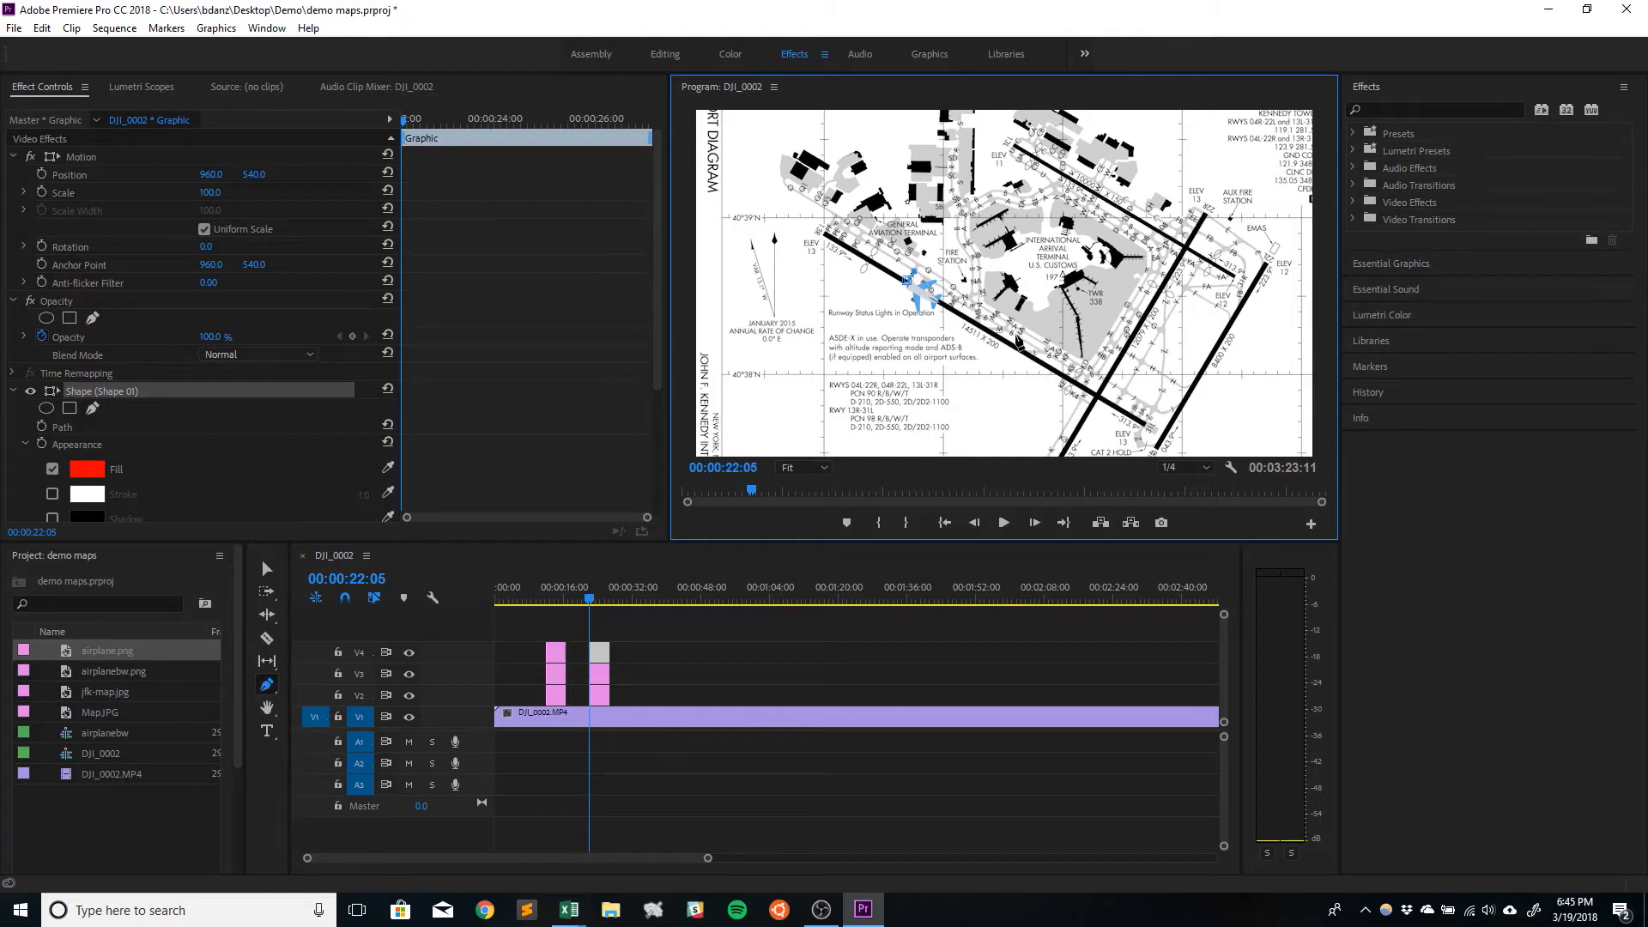
pyautogui.click(1040, 353)
pyautogui.click(1053, 347)
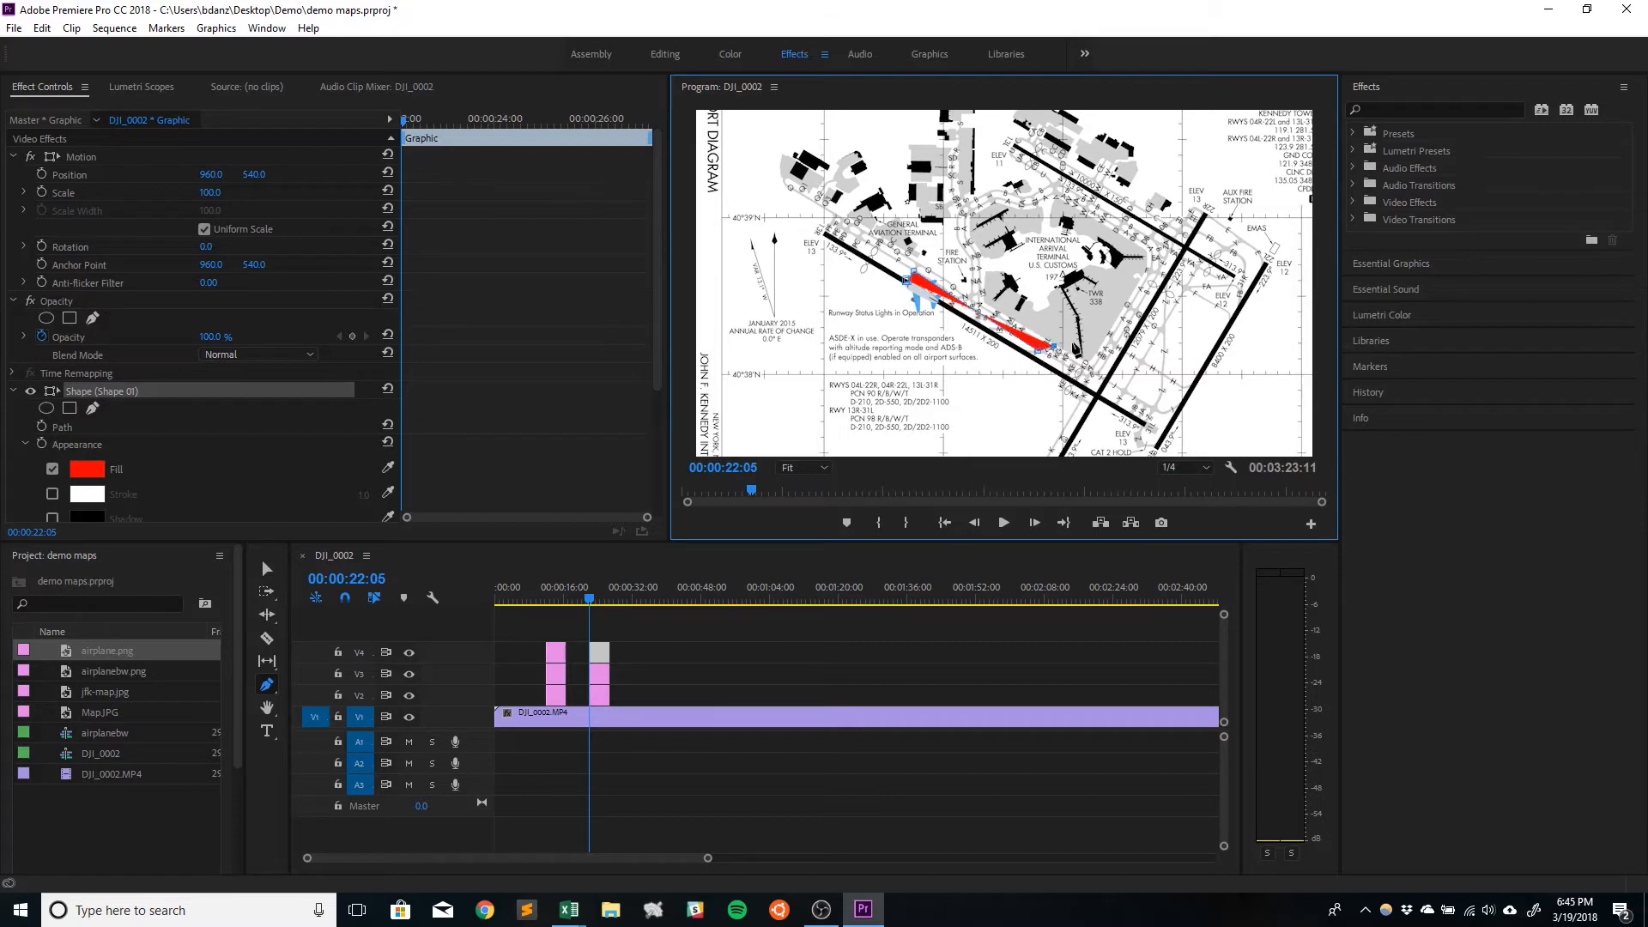
pyautogui.click(1079, 345)
# Step: Turn off the path's fill and give it a purple stroke with a width of 10
pyautogui.scroll(-1, 50, 467)
pyautogui.click(53, 434)
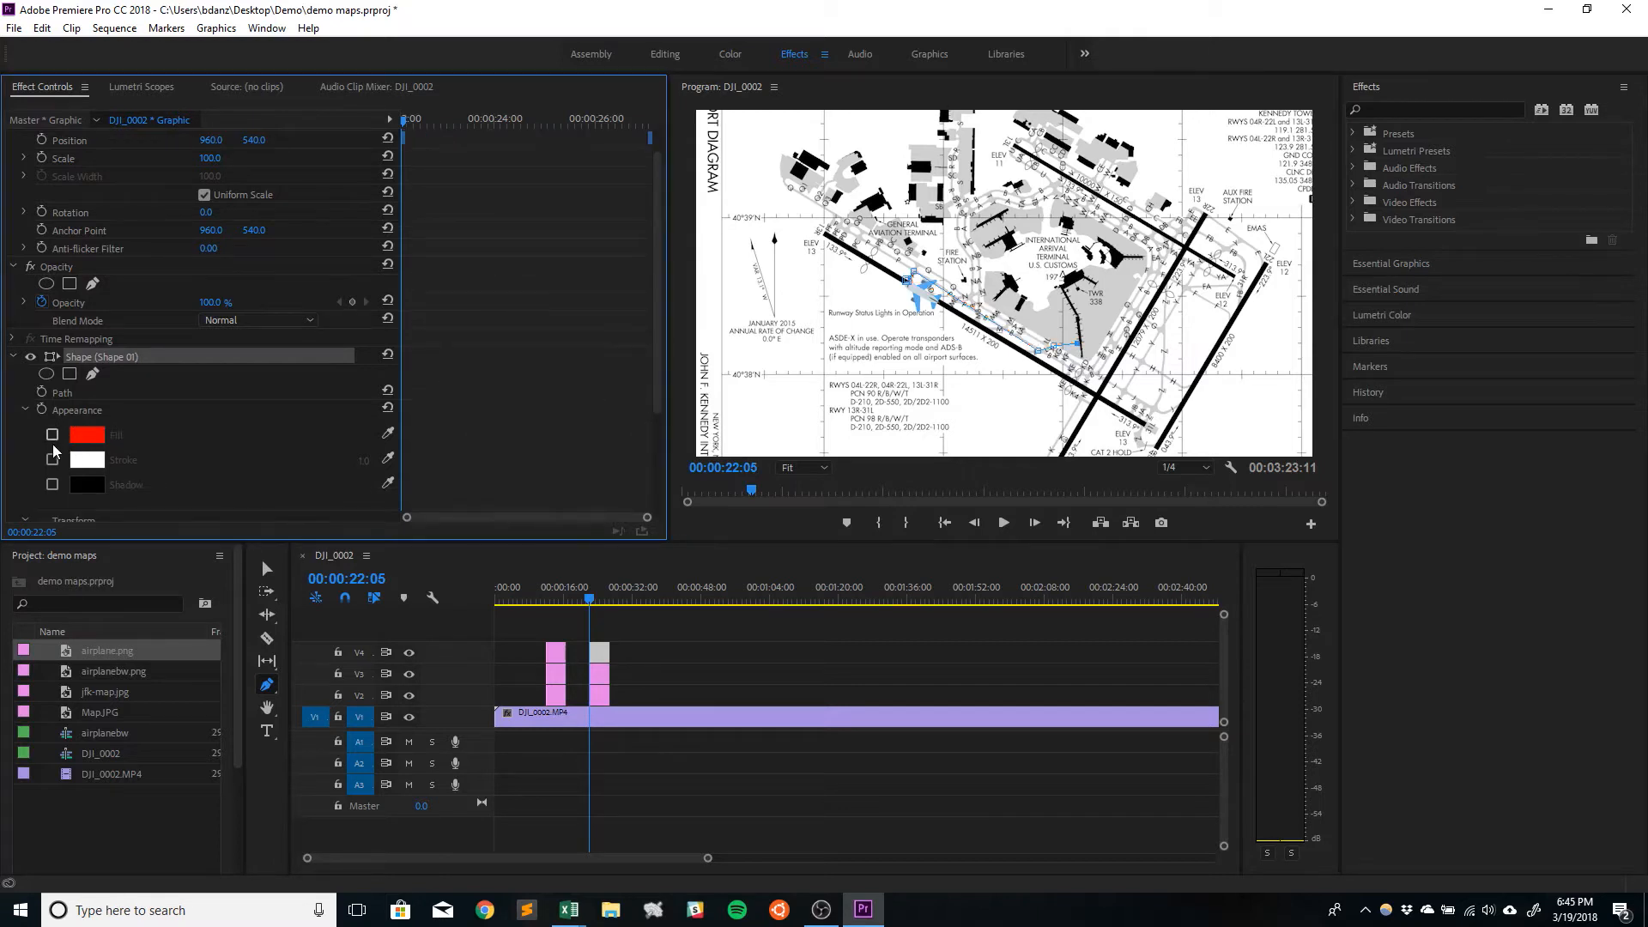
pyautogui.click(87, 461)
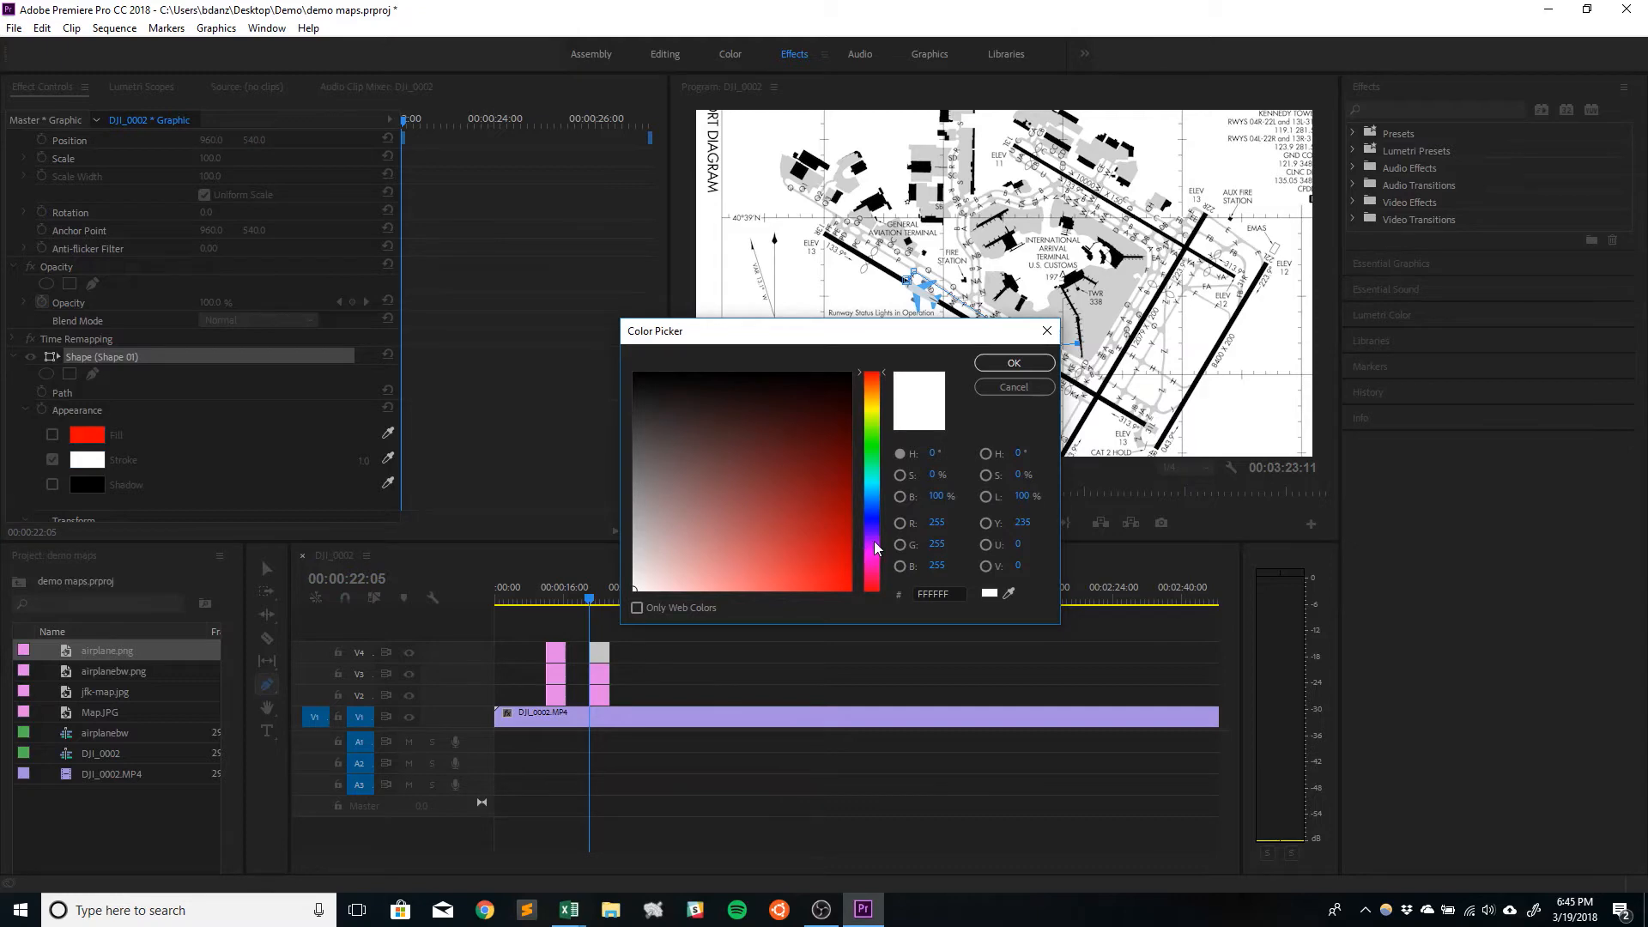
pyautogui.click(850, 499)
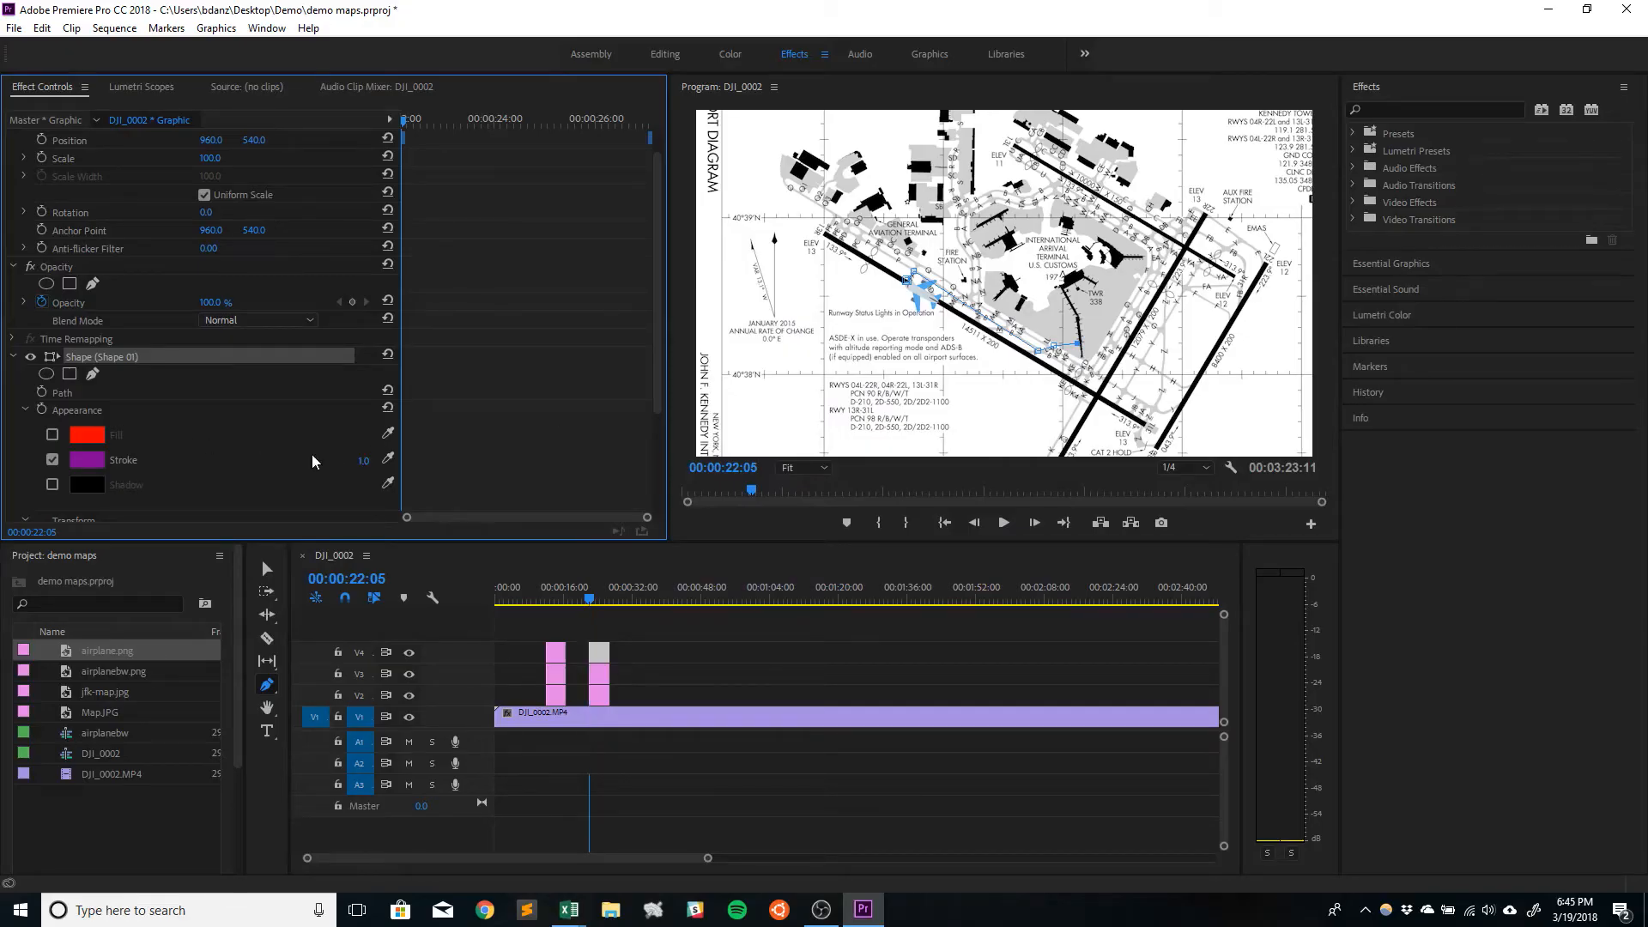
pyautogui.click(347, 463)
pyautogui.press('BackSpace')
pyautogui.write('10')
pyautogui.press('Return')
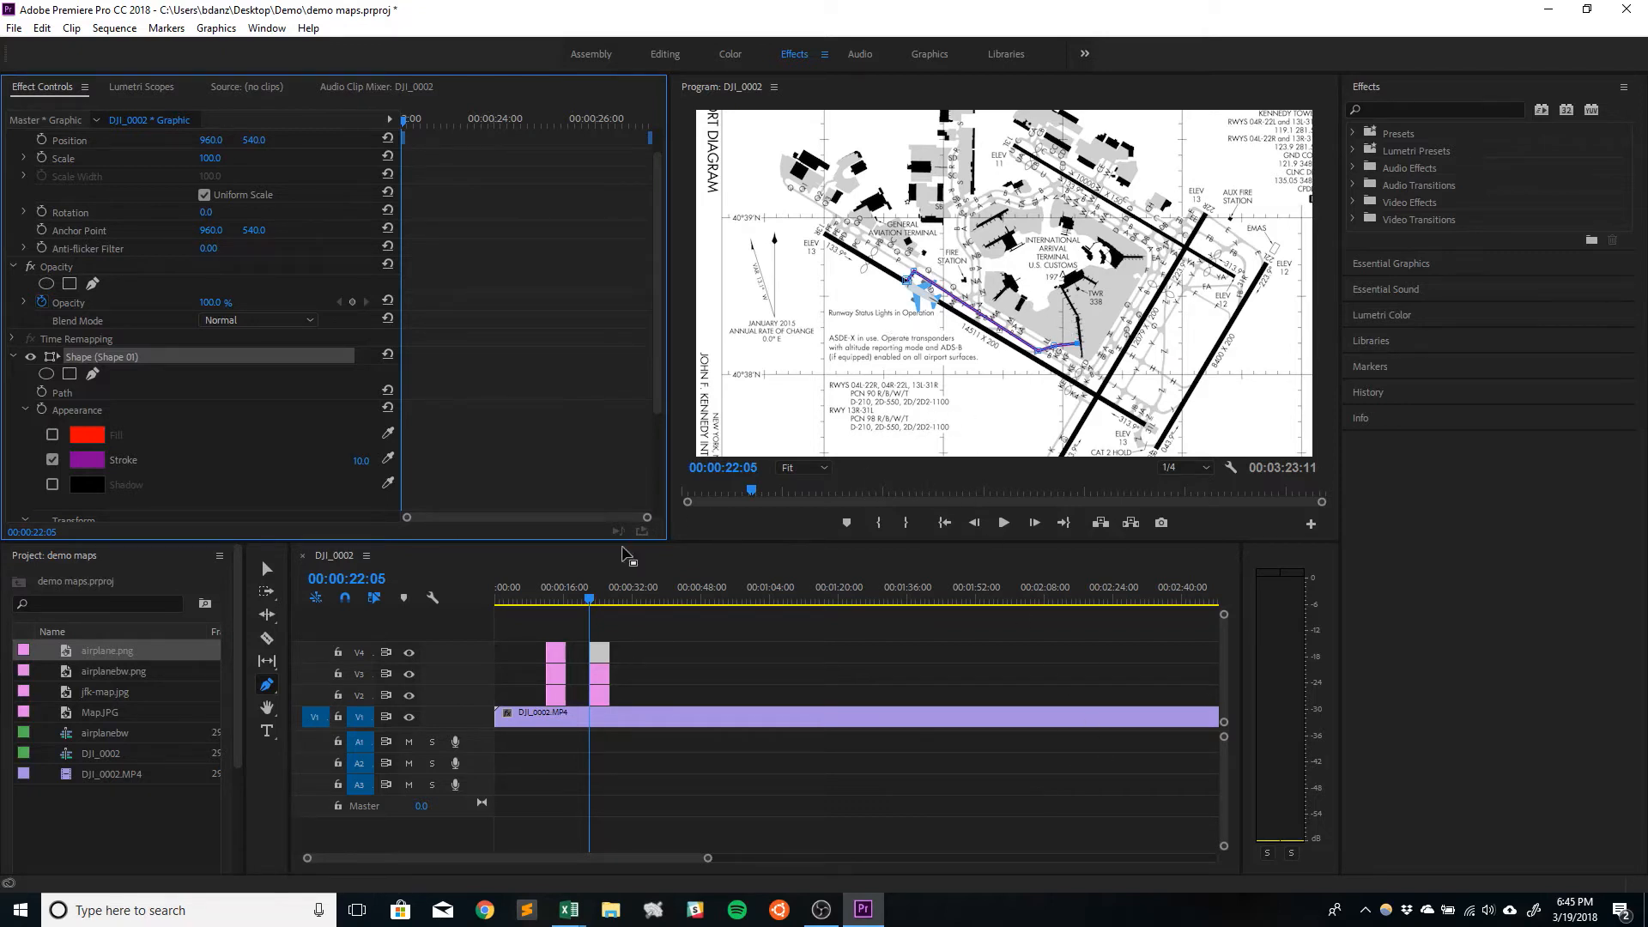
# Step: At 00:00:25:29, set the blue airplane's position to 1207, 750 at the far end of the purple path
pyautogui.moveTo(592, 598); pyautogui.dragTo(608, 603)
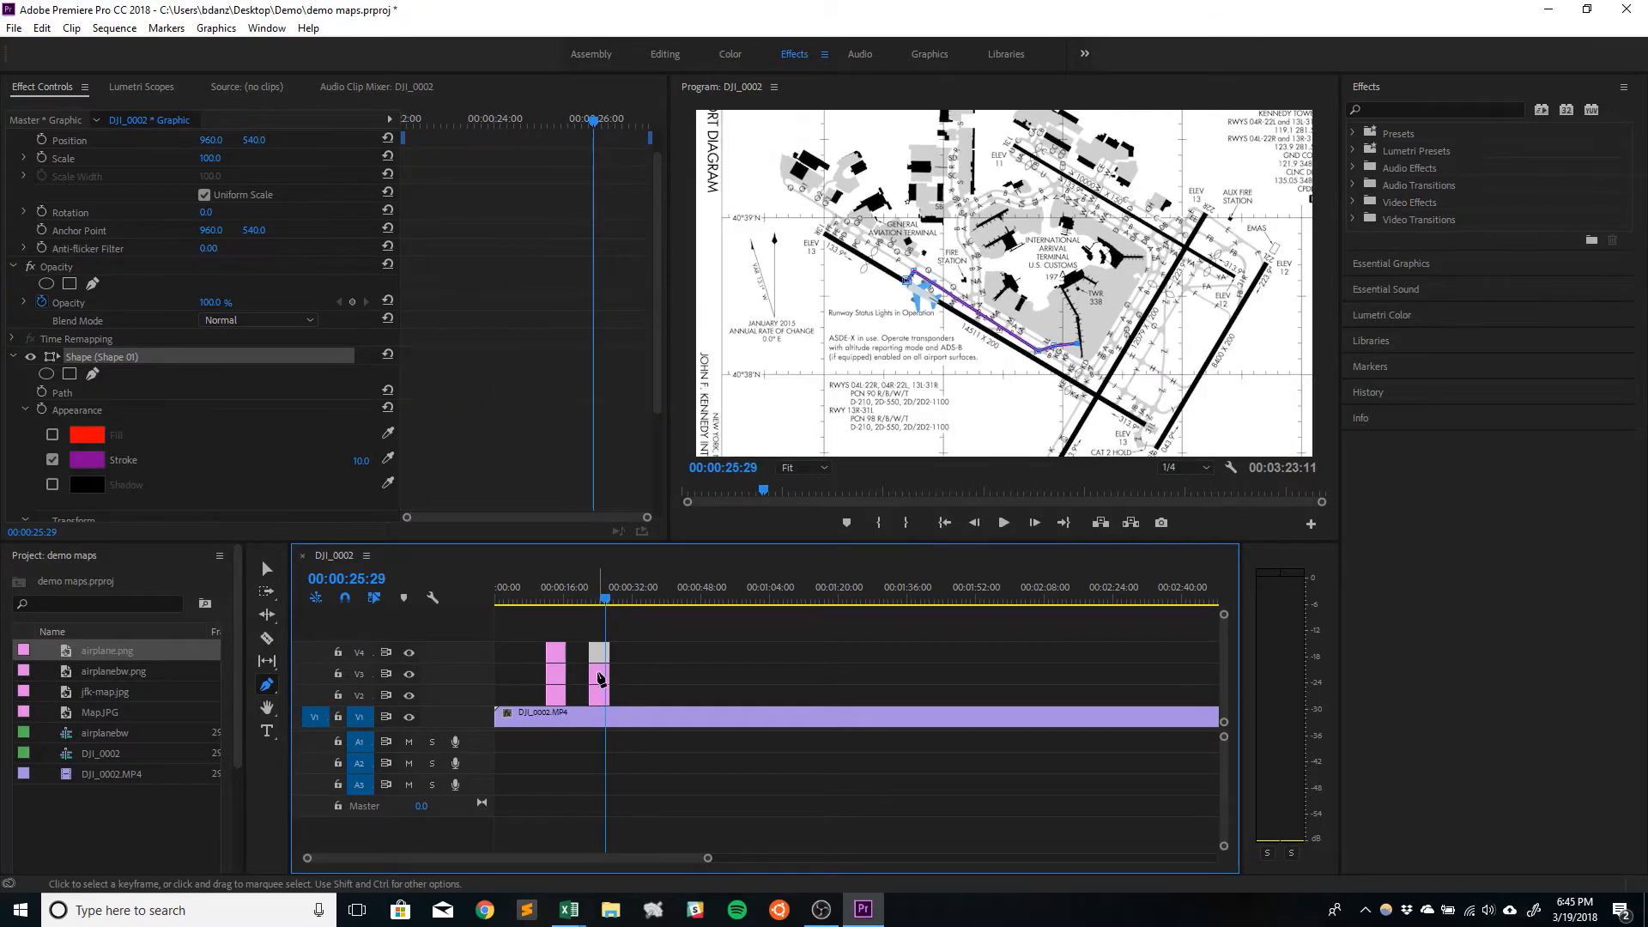
pyautogui.click(267, 566)
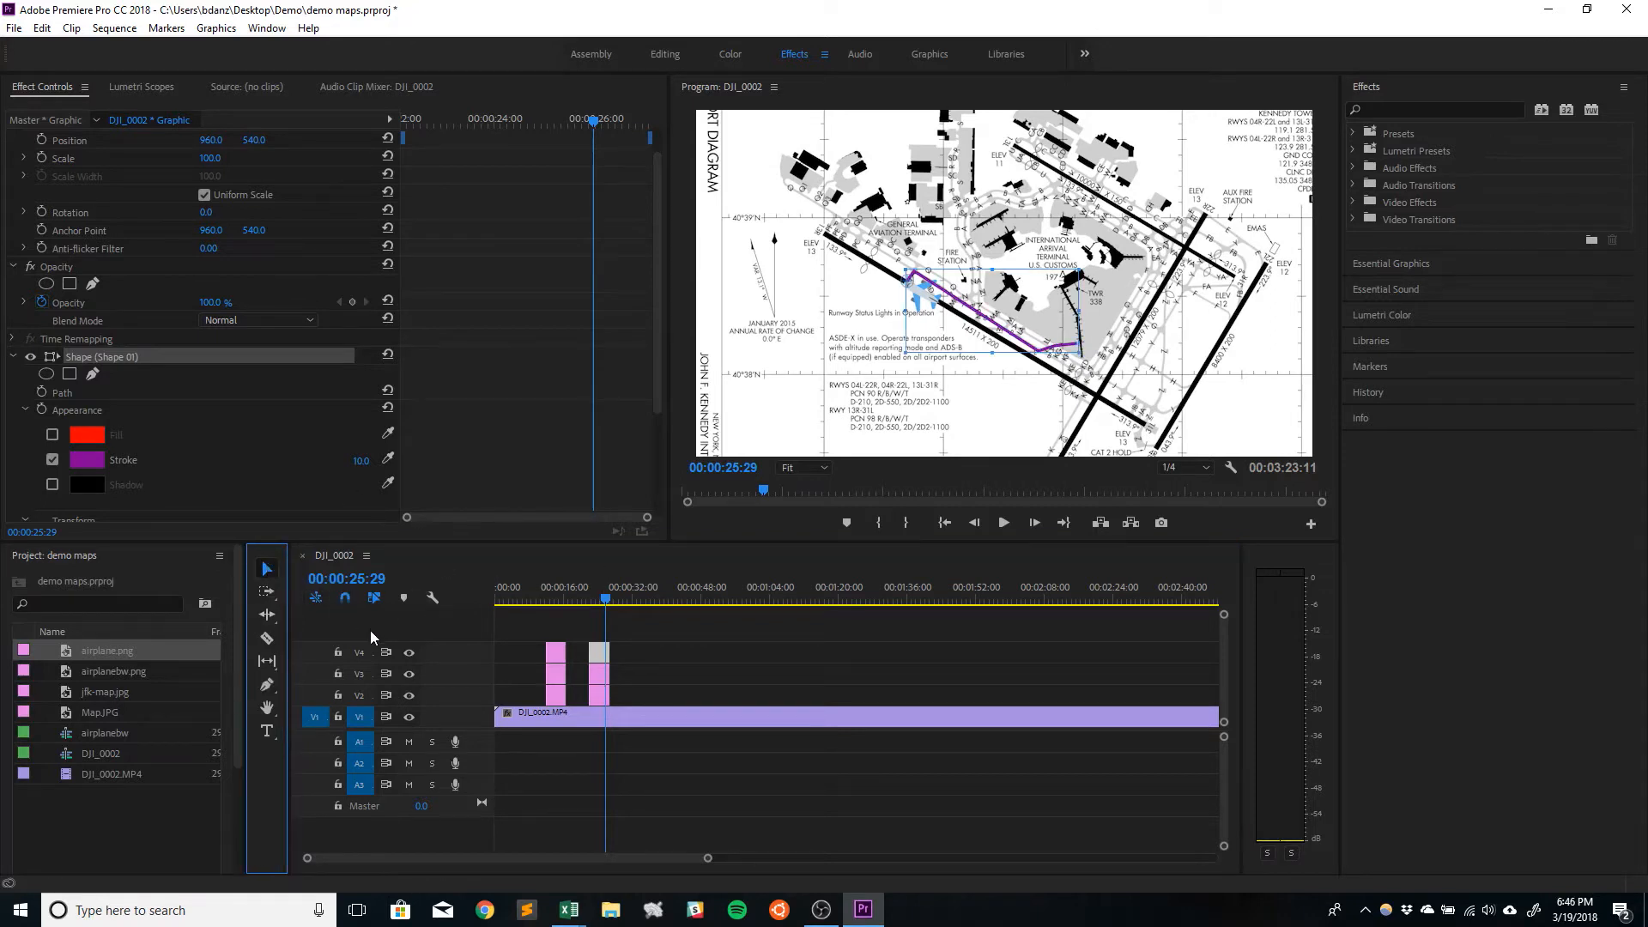
pyautogui.click(601, 680)
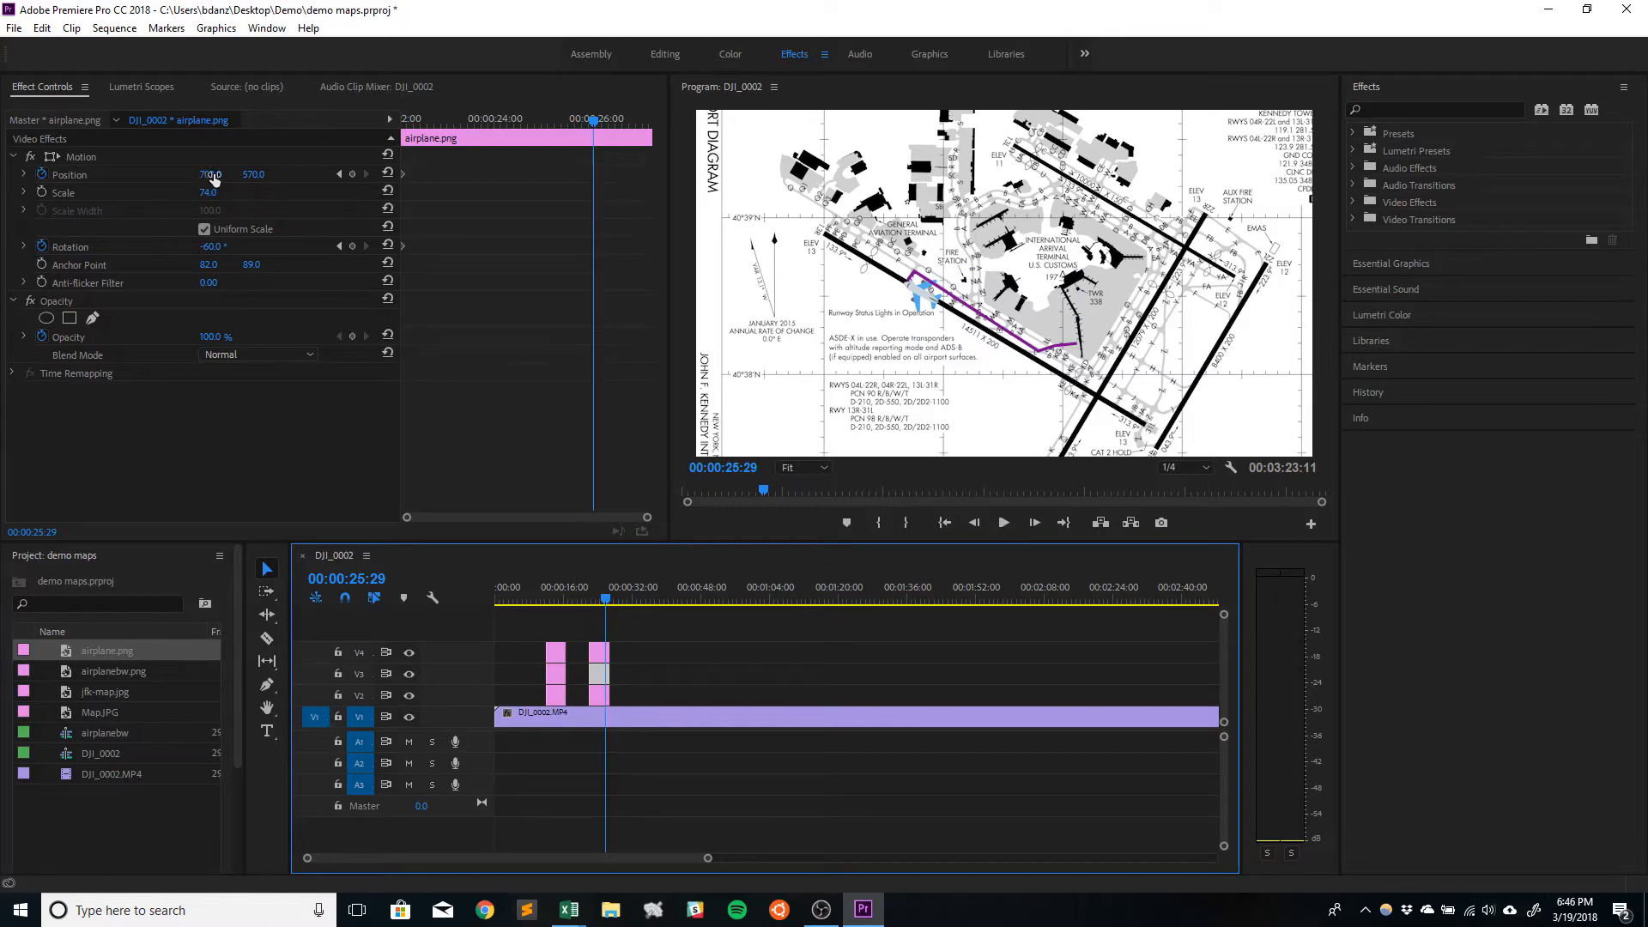
pyautogui.moveTo(214, 175); pyautogui.dragTo(557, 175)
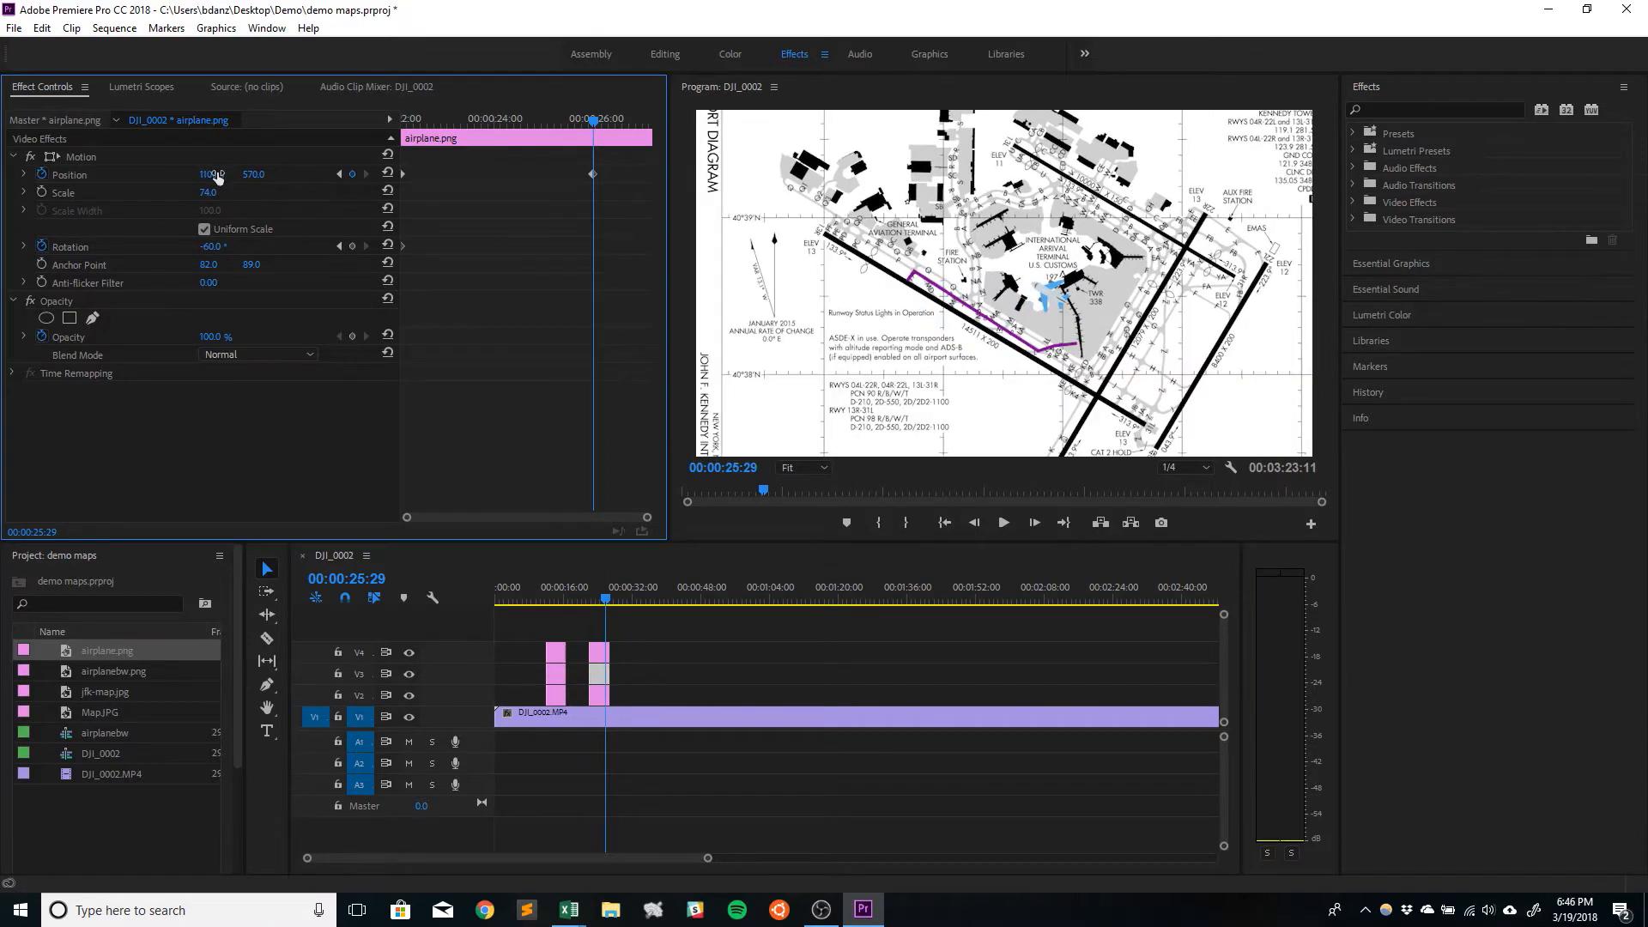
pyautogui.moveTo(245, 176); pyautogui.dragTo(259, 180)
pyautogui.moveTo(204, 168); pyautogui.dragTo(300, 167)
# Step: Move the airplane clip to track V4 above the path graphic and play back its motion along the path
pyautogui.moveTo(601, 676)
pyautogui.mouseDown()
pyautogui.moveTo(602, 637)
pyautogui.moveTo(598, 673)
pyautogui.moveTo(600, 640)
pyautogui.moveTo(604, 658)
pyautogui.mouseUp()
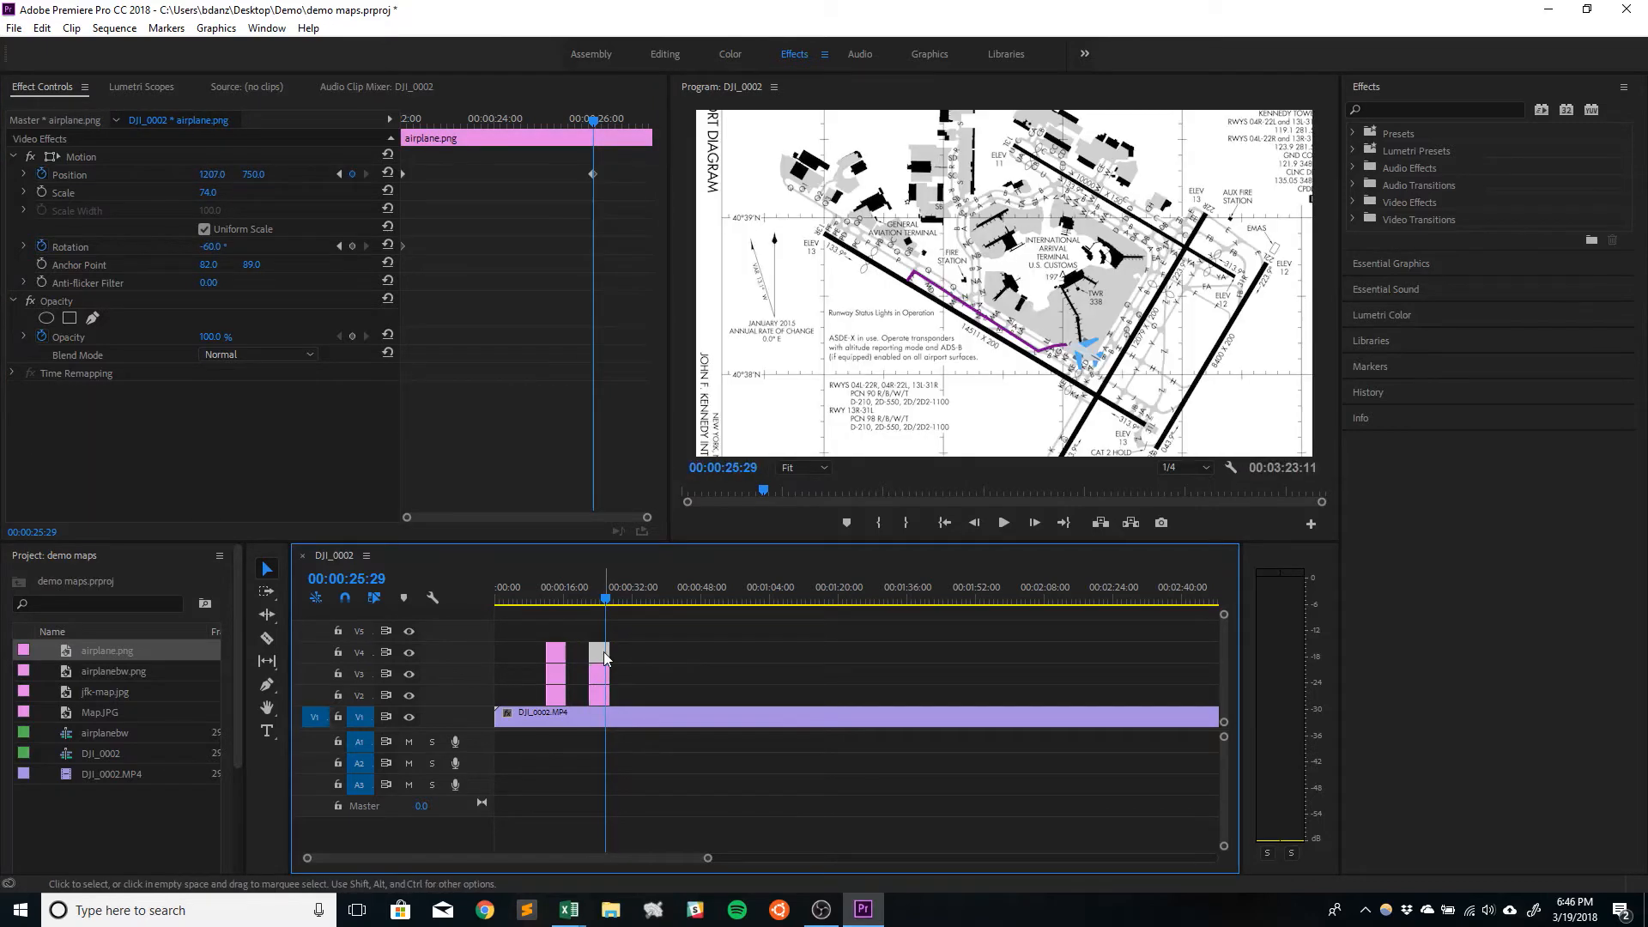
pyautogui.moveTo(605, 601); pyautogui.dragTo(594, 606)
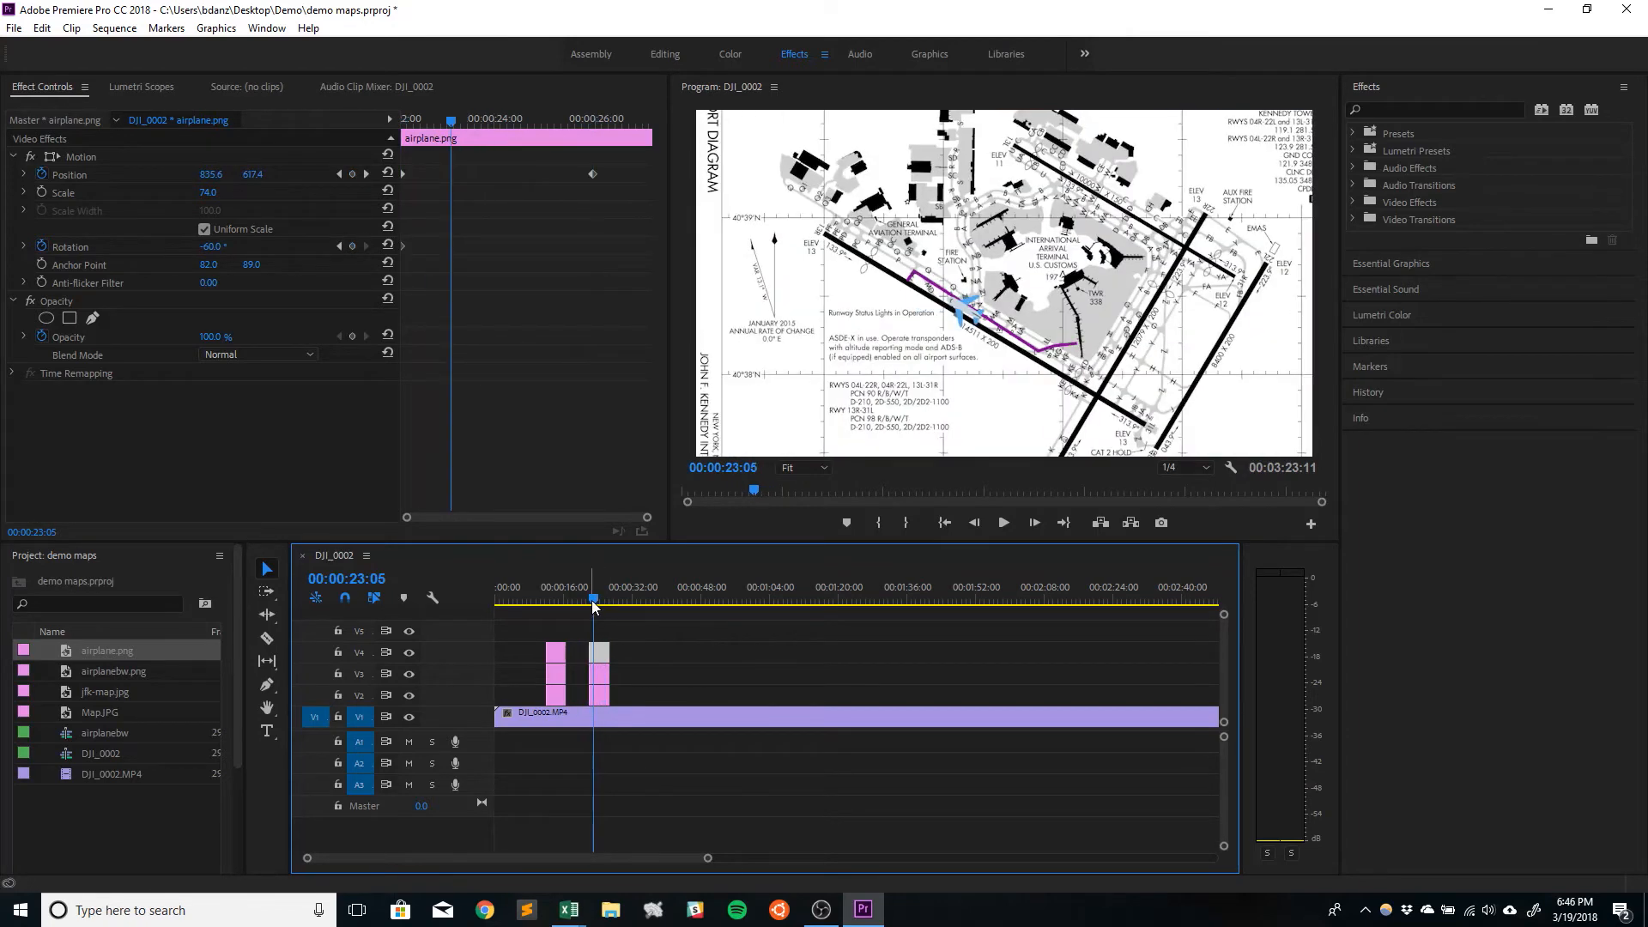
pyautogui.press('space')
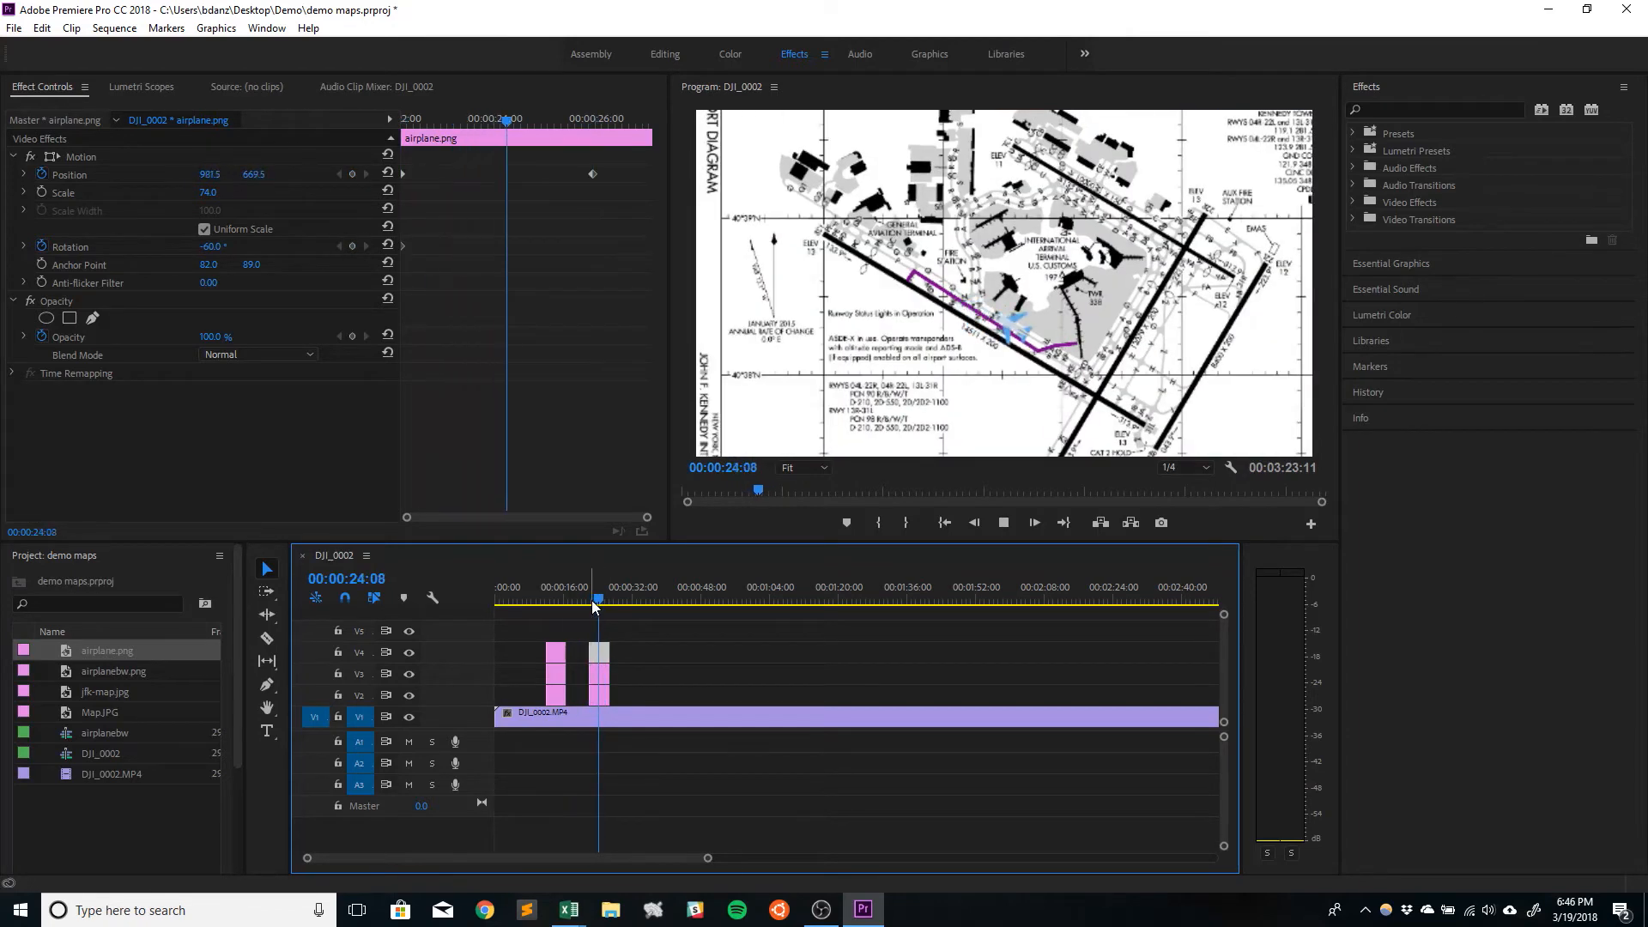
pyautogui.press('space')
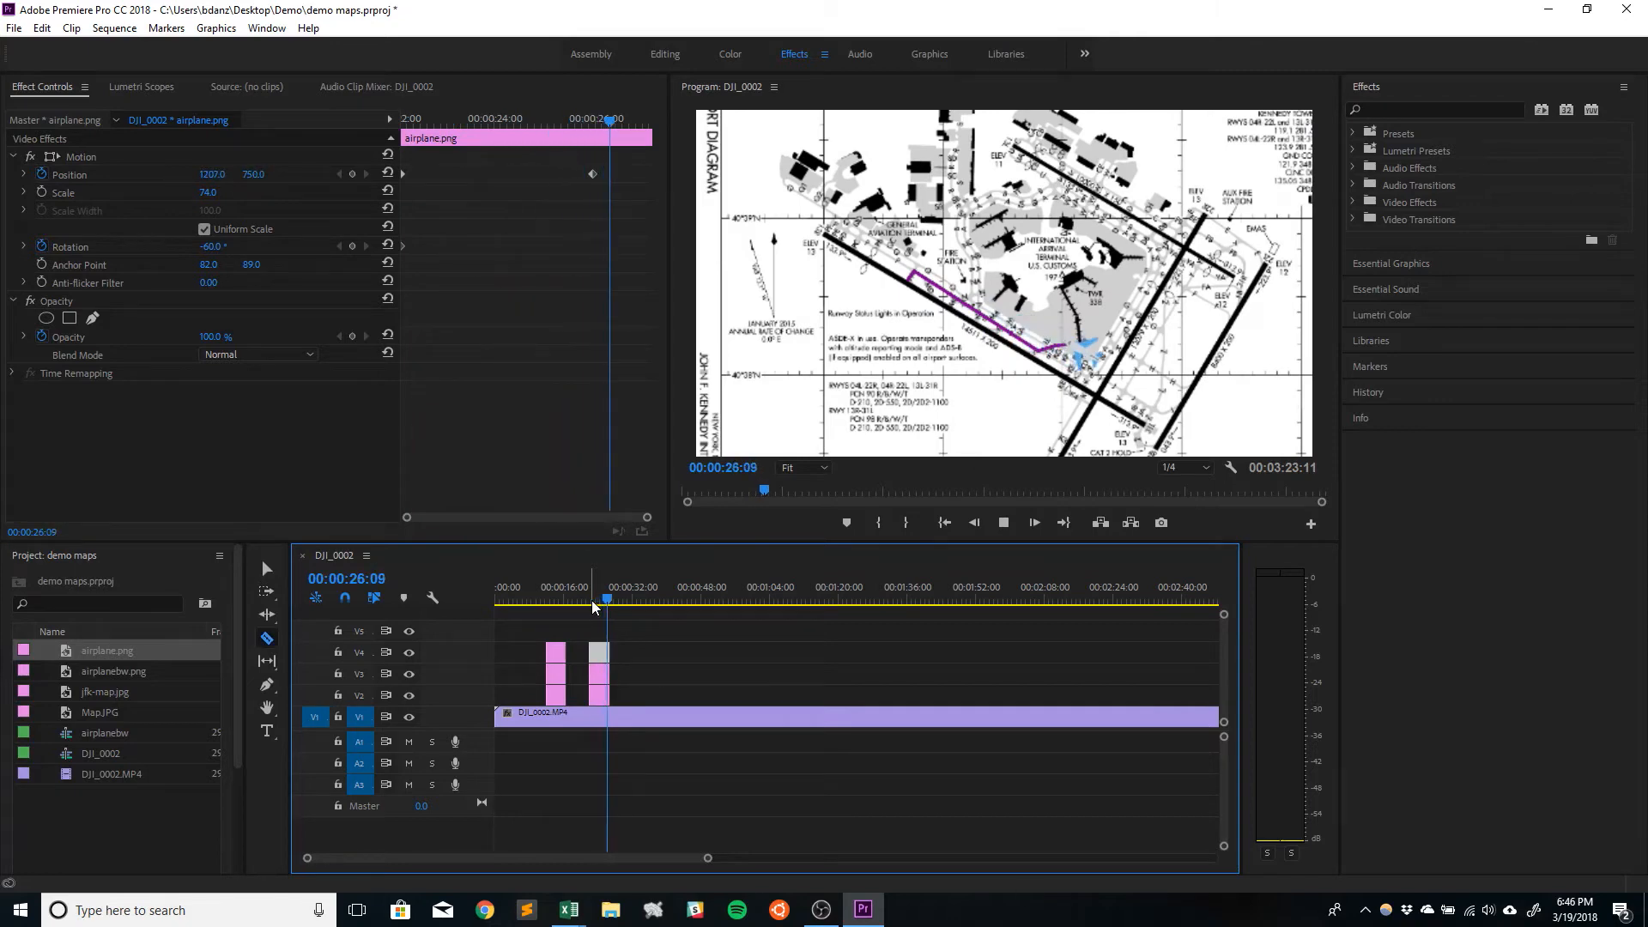
pyautogui.press('c')
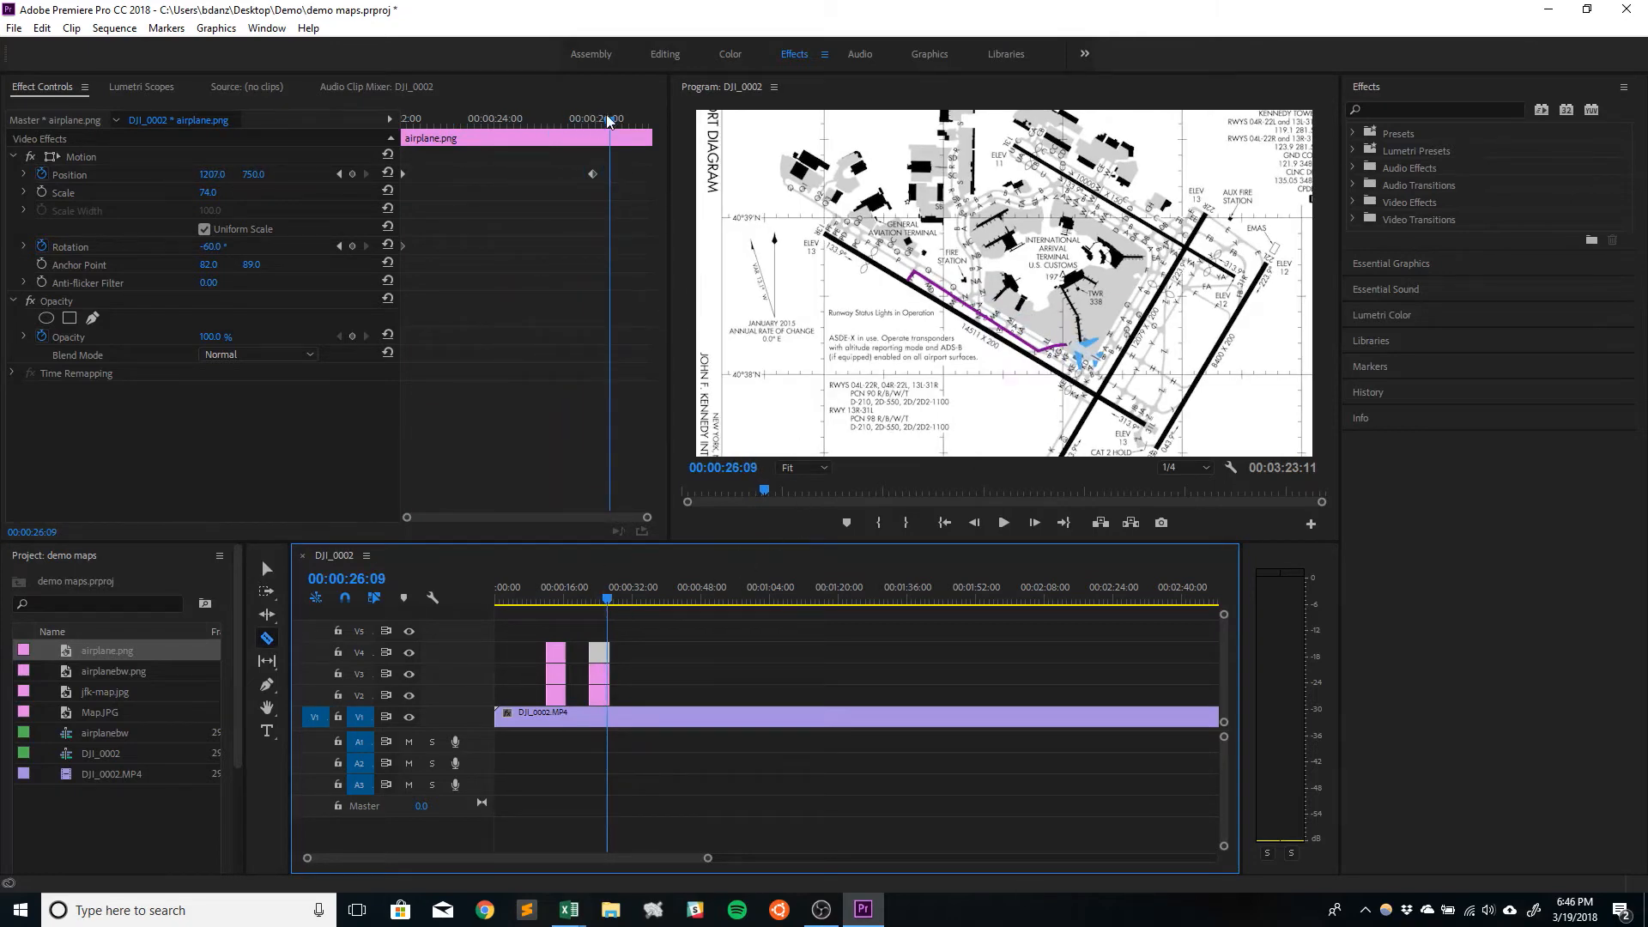
# Step: Add position and rotation keyframes for the blue airplane at 00:00:22:17
pyautogui.moveTo(614, 123); pyautogui.dragTo(406, 131)
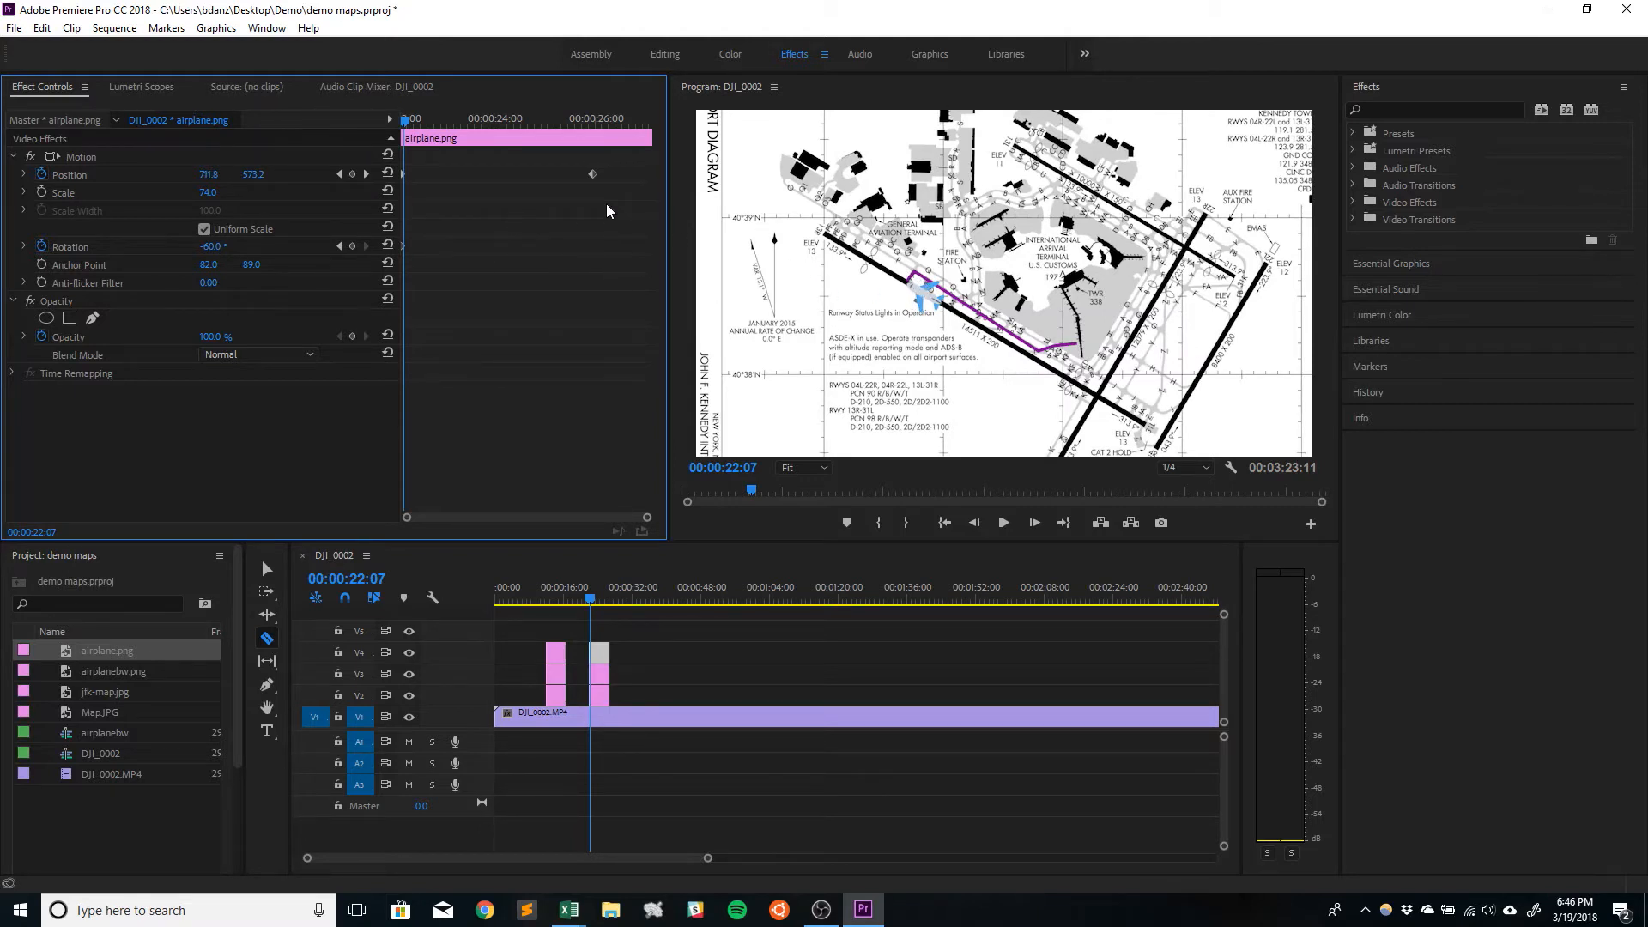
pyautogui.press('Left')
pyautogui.press('Left')
pyautogui.press('Left')
pyautogui.press('Left')
pyautogui.press('Left')
pyautogui.press('Left')
pyautogui.press('Left')
pyautogui.press('Left')
pyautogui.press('Left')
pyautogui.press('Left')
pyautogui.press('Left')
pyautogui.press('Left')
pyautogui.press('space')
pyautogui.press('space')
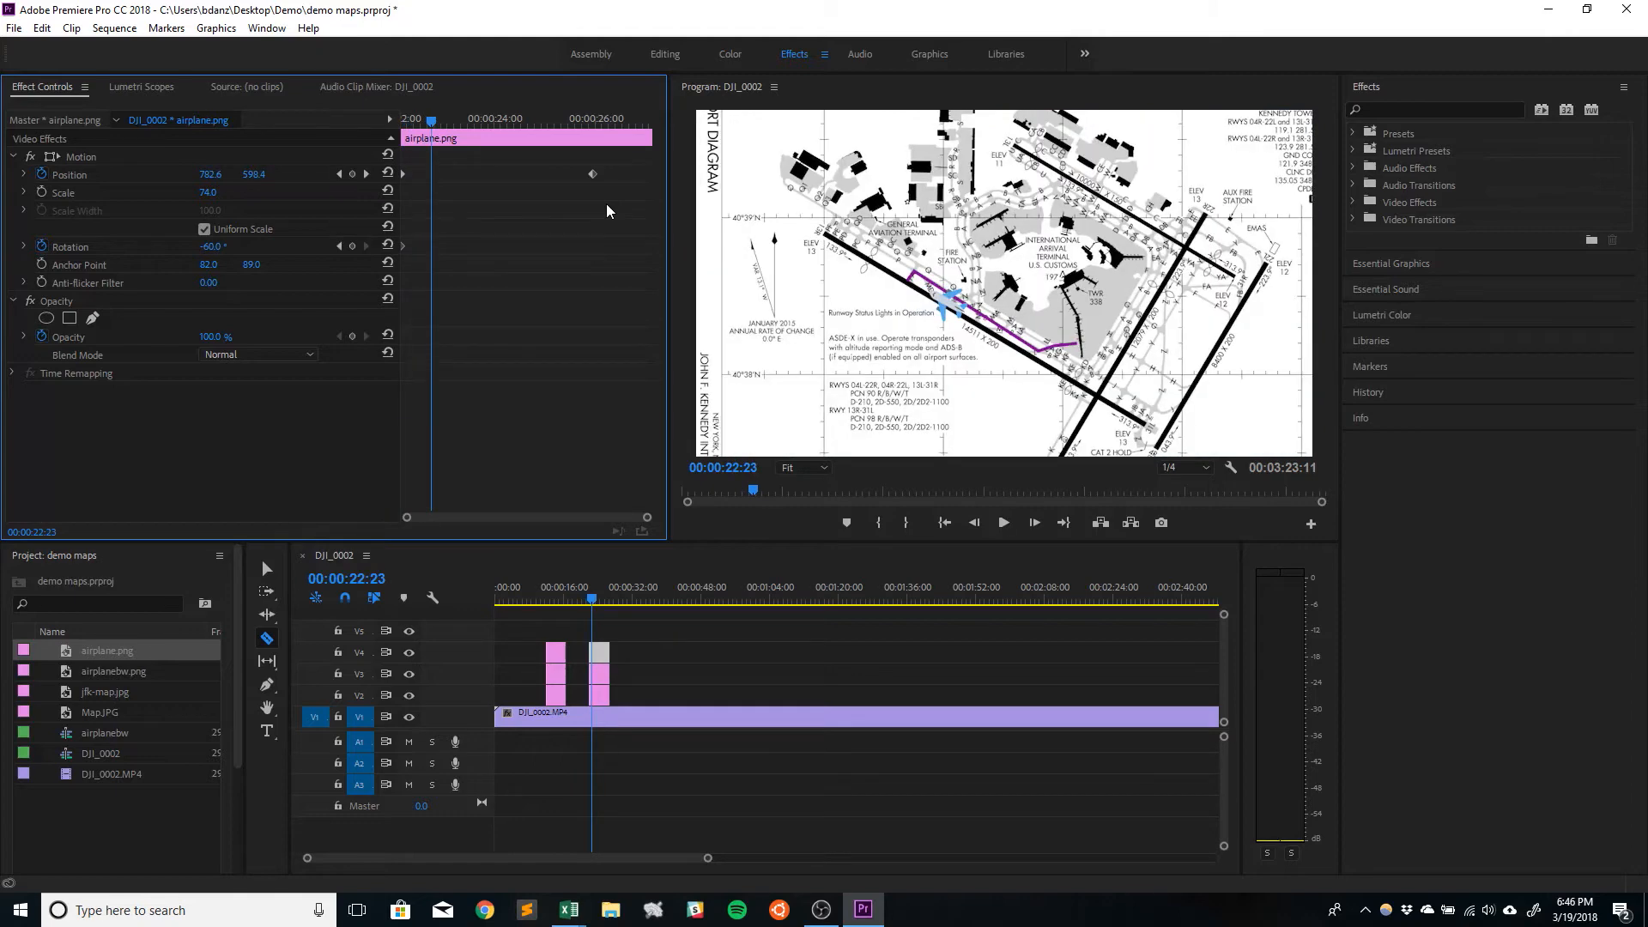
pyautogui.press('Left')
pyautogui.press('Left')
pyautogui.press('Left')
pyautogui.press('Left')
pyautogui.press('Left')
pyautogui.press('Left')
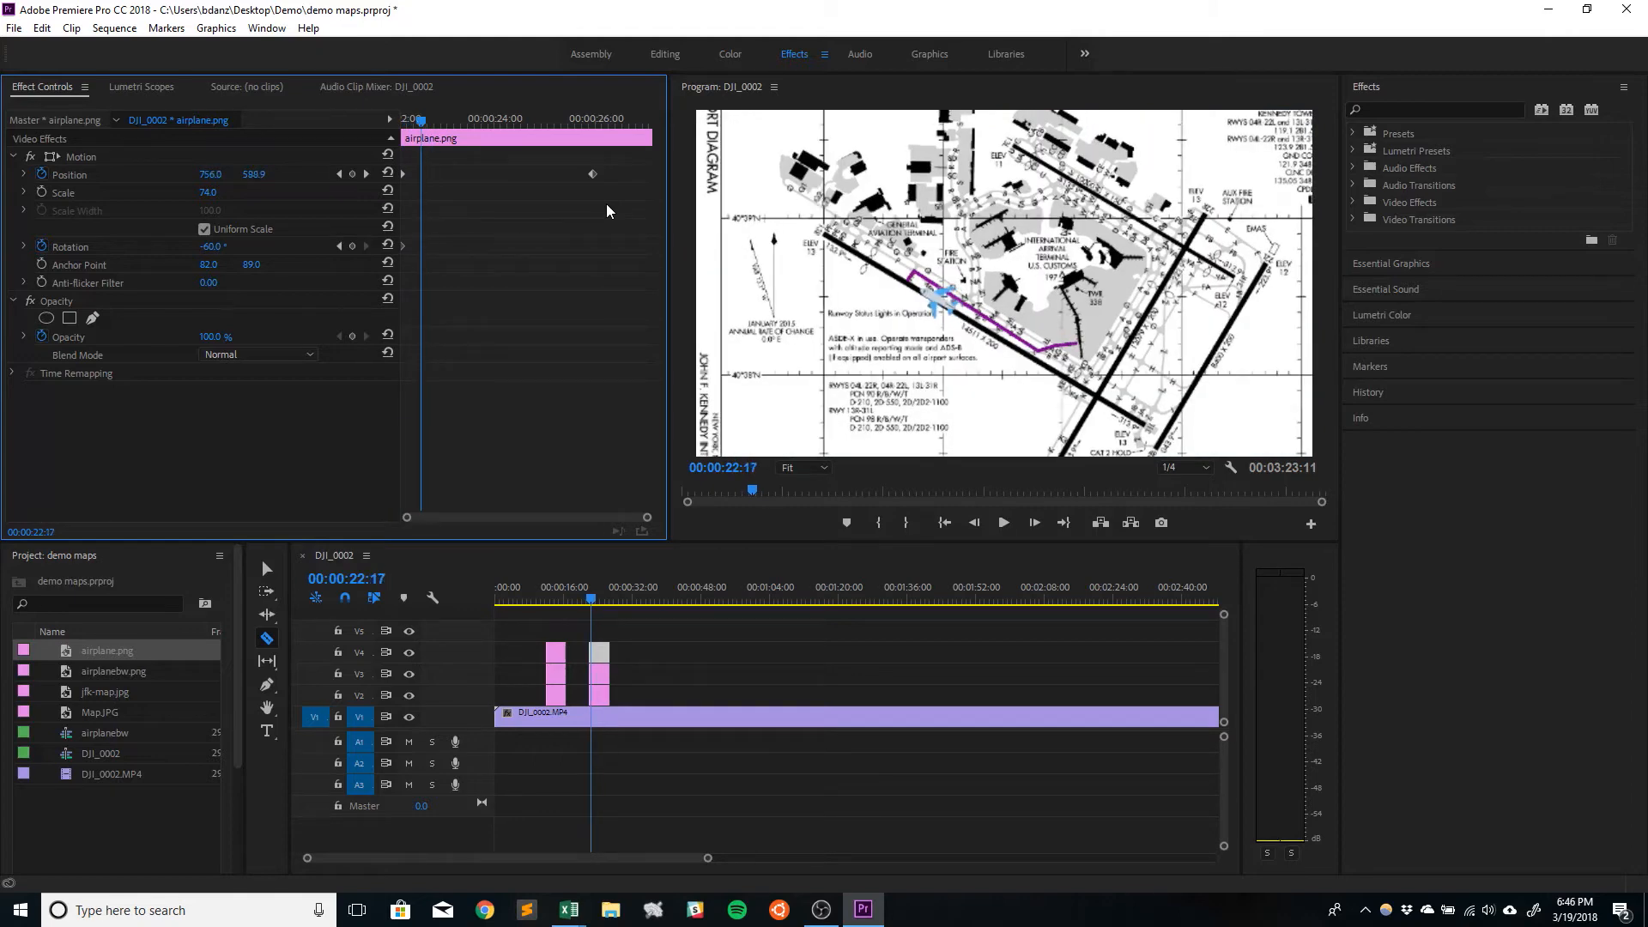
pyautogui.click(352, 175)
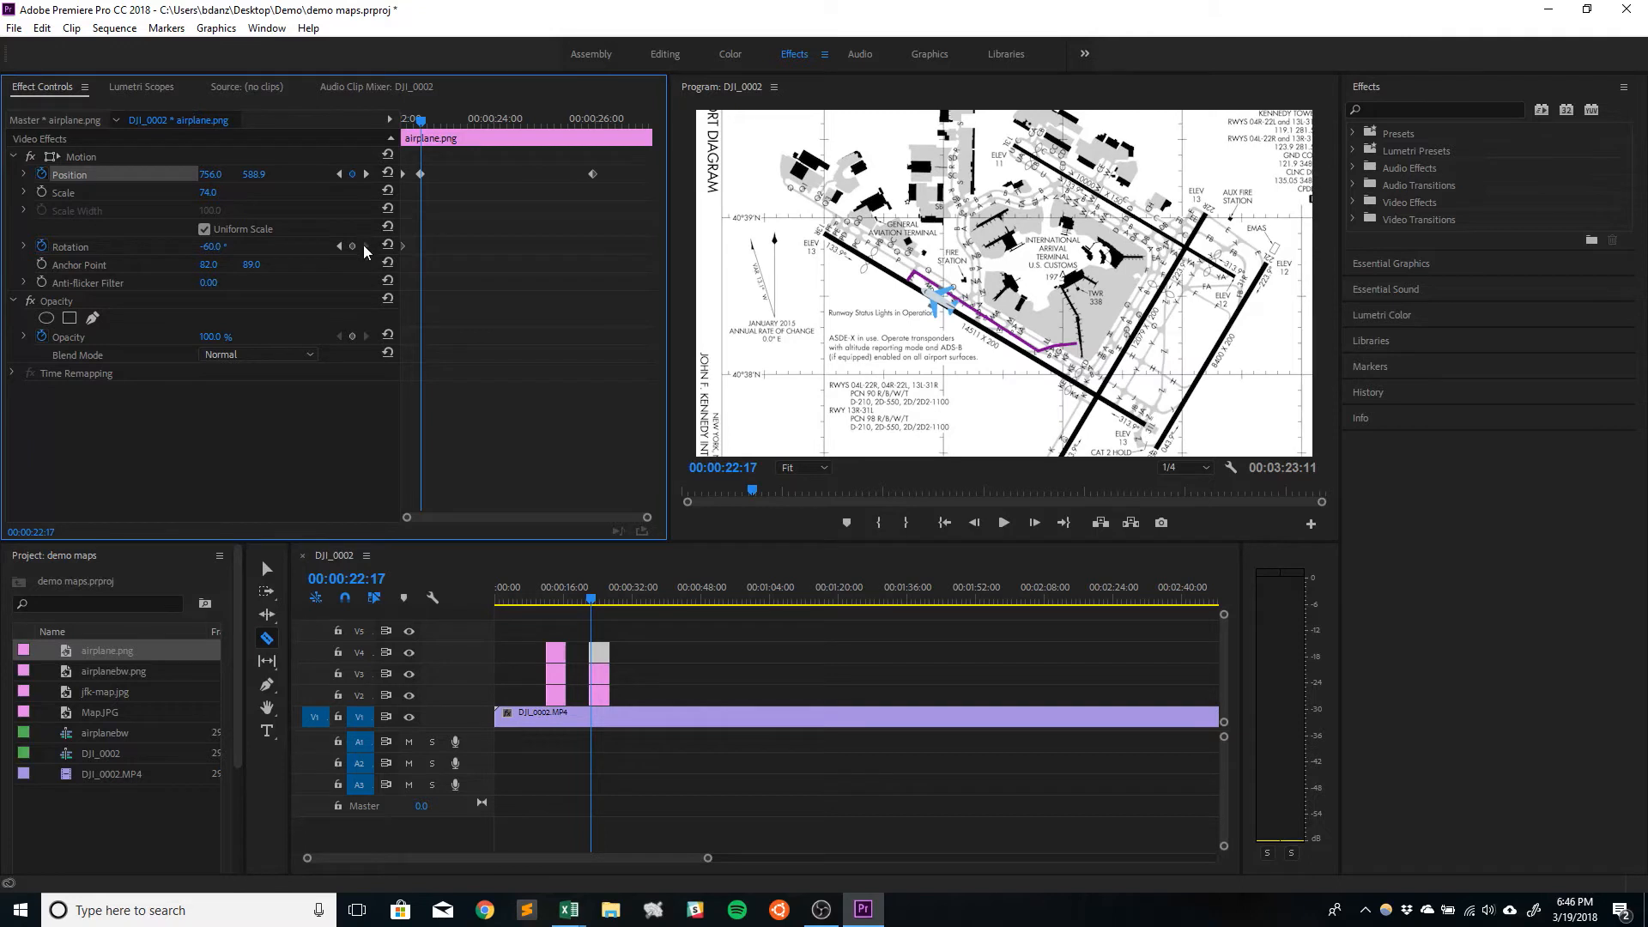
pyautogui.click(352, 246)
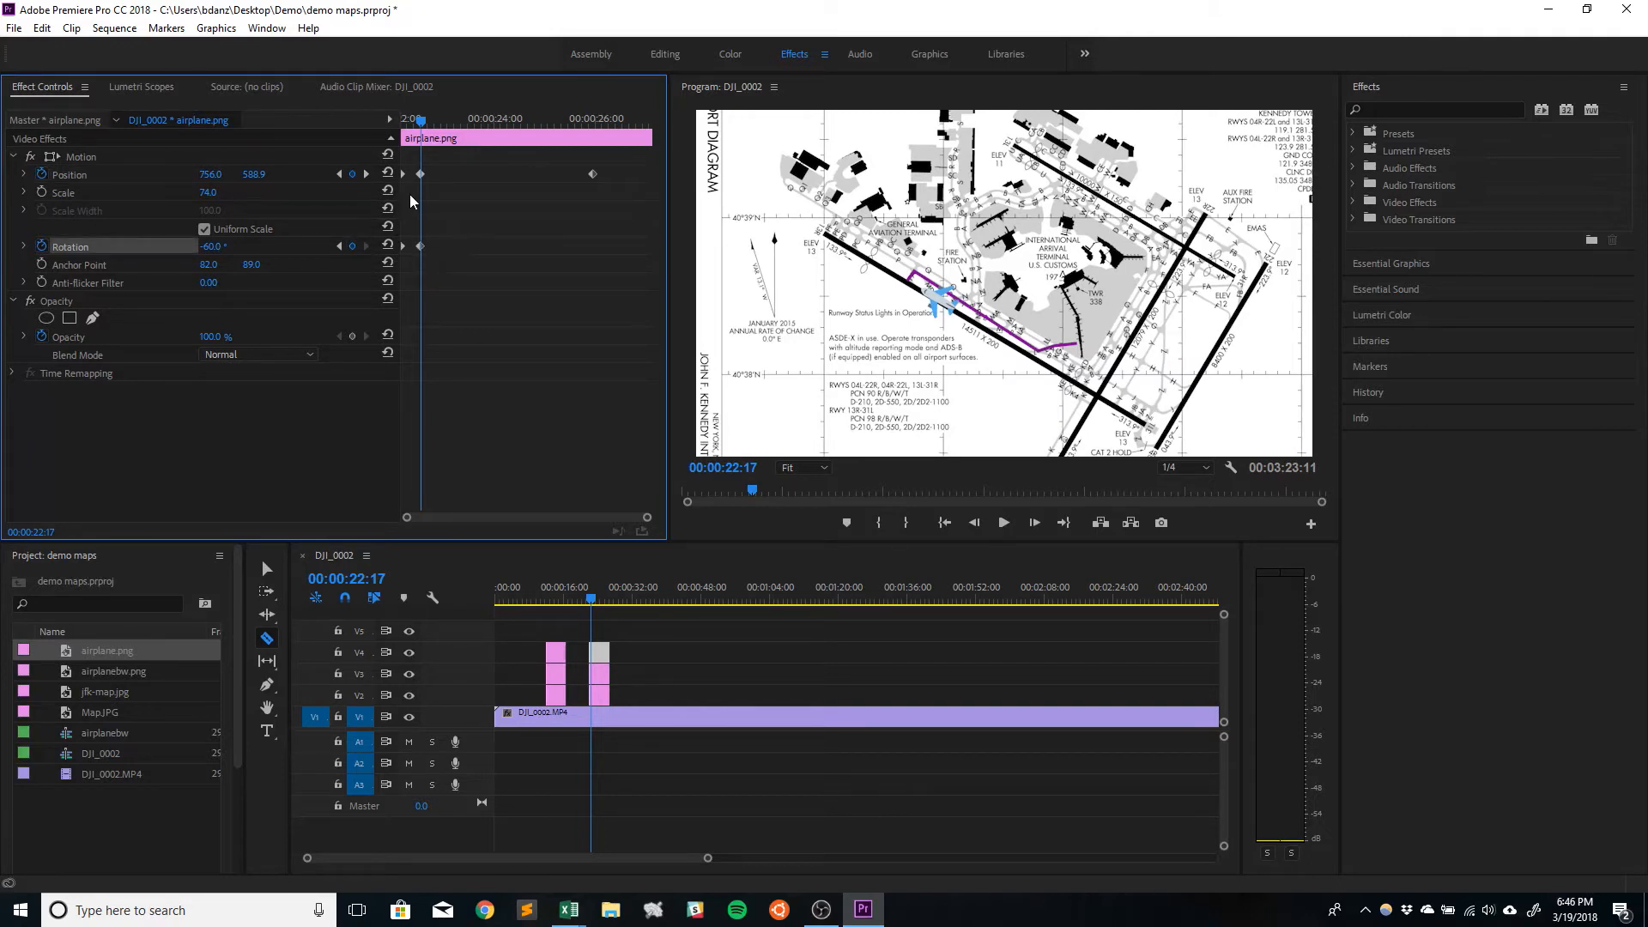
# Step: Set the airplane's position to 738, 535.9 and its rotation to 123 degrees at the 00:00:22:17 keyframes
pyautogui.moveTo(210, 175); pyautogui.dragTo(163, 176)
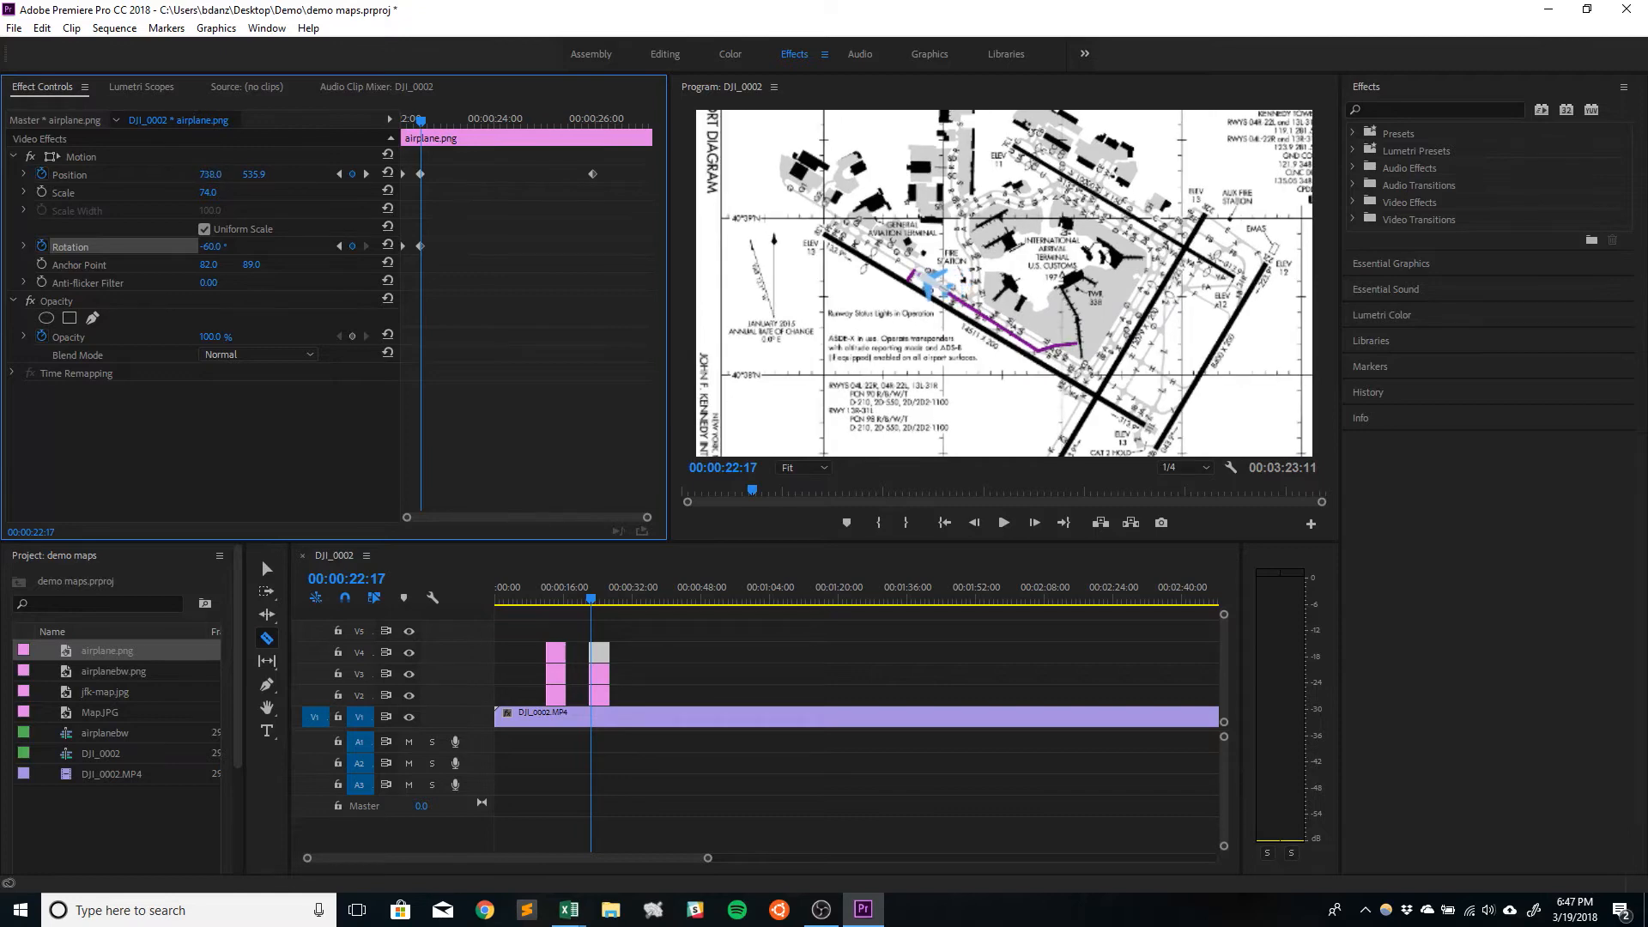
pyautogui.click(210, 247)
pyautogui.write('40')
pyautogui.press('Return')
pyautogui.moveTo(210, 247); pyautogui.dragTo(281, 247)
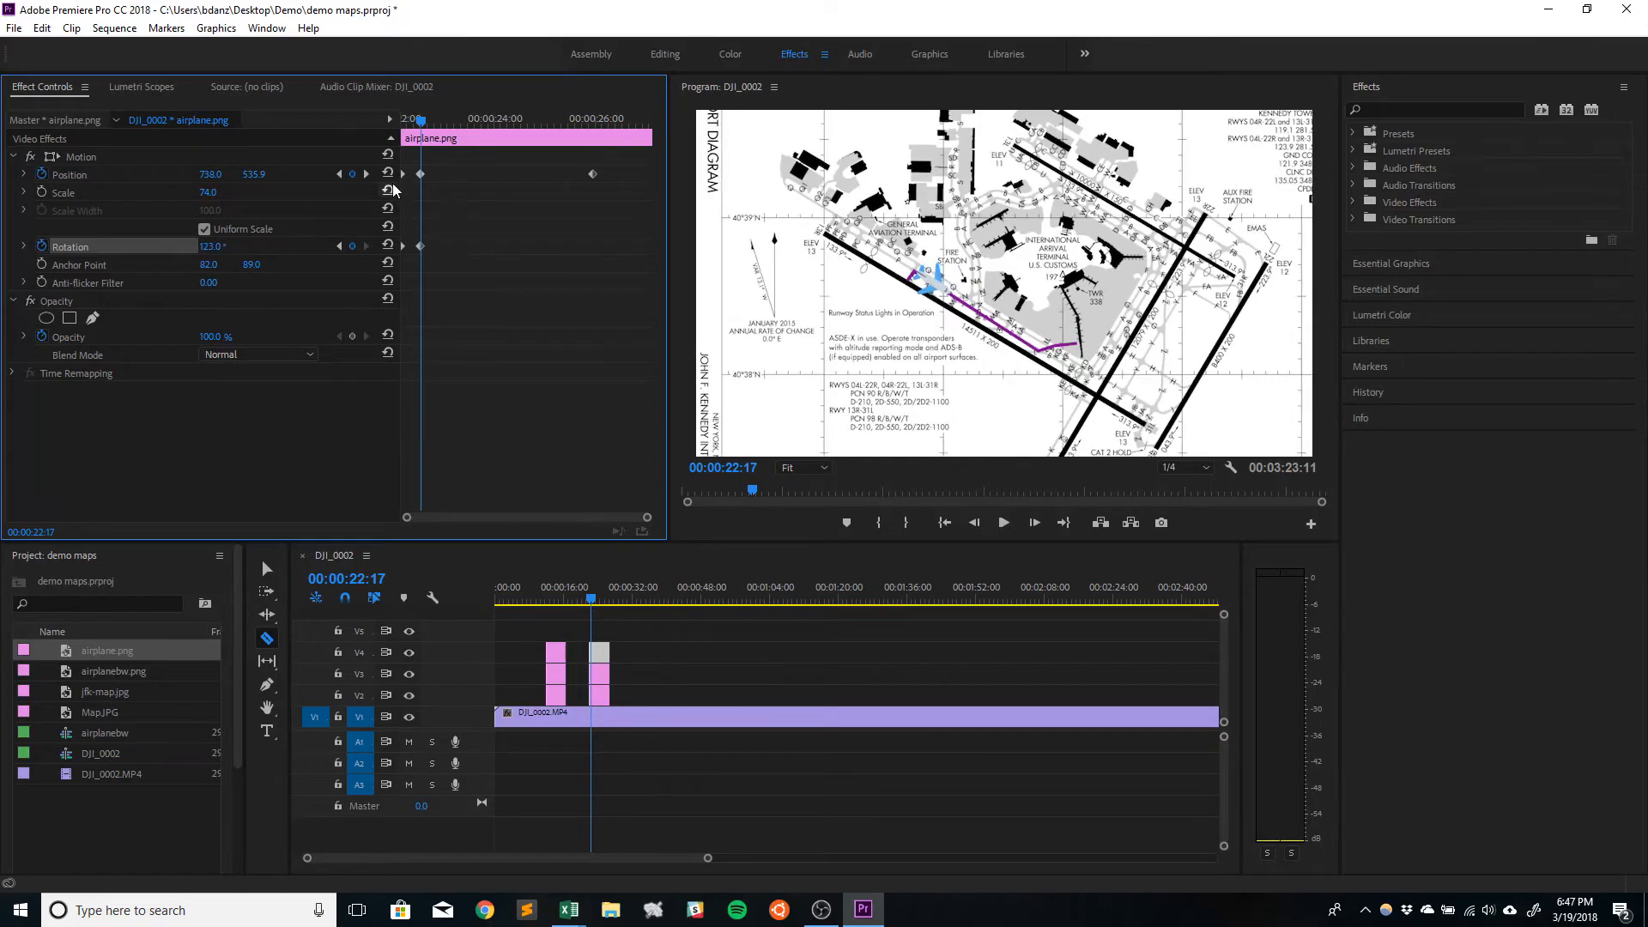
# Step: Play back the airplane's opening turn from the start of its clip
pyautogui.moveTo(420, 129); pyautogui.dragTo(396, 128)
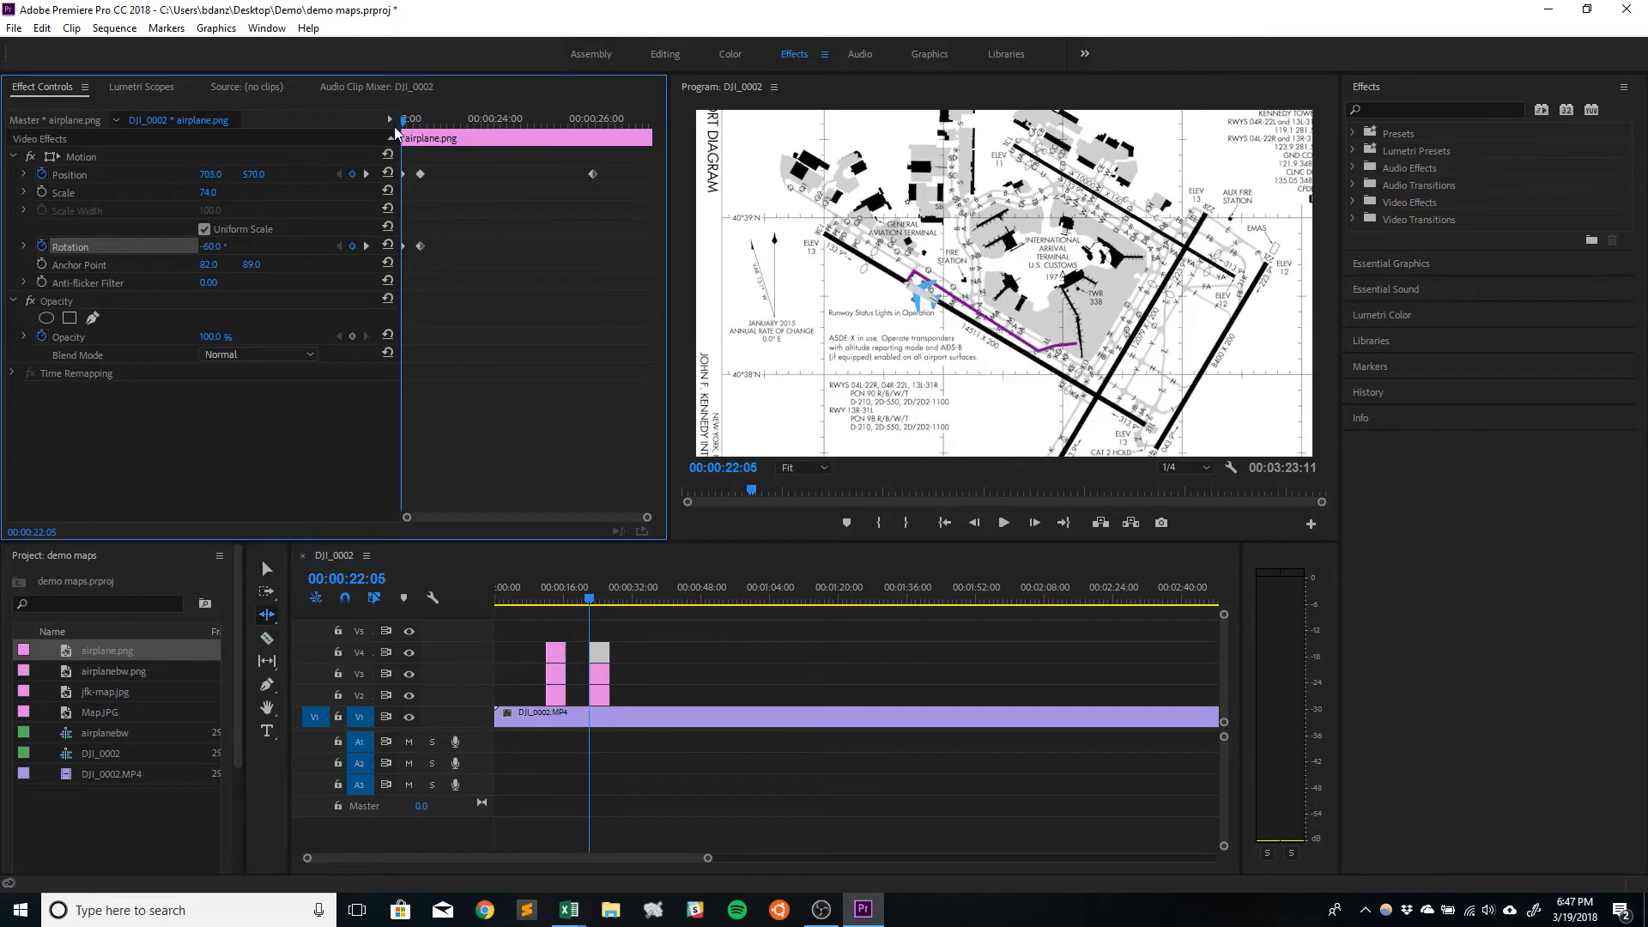
pyautogui.press('space')
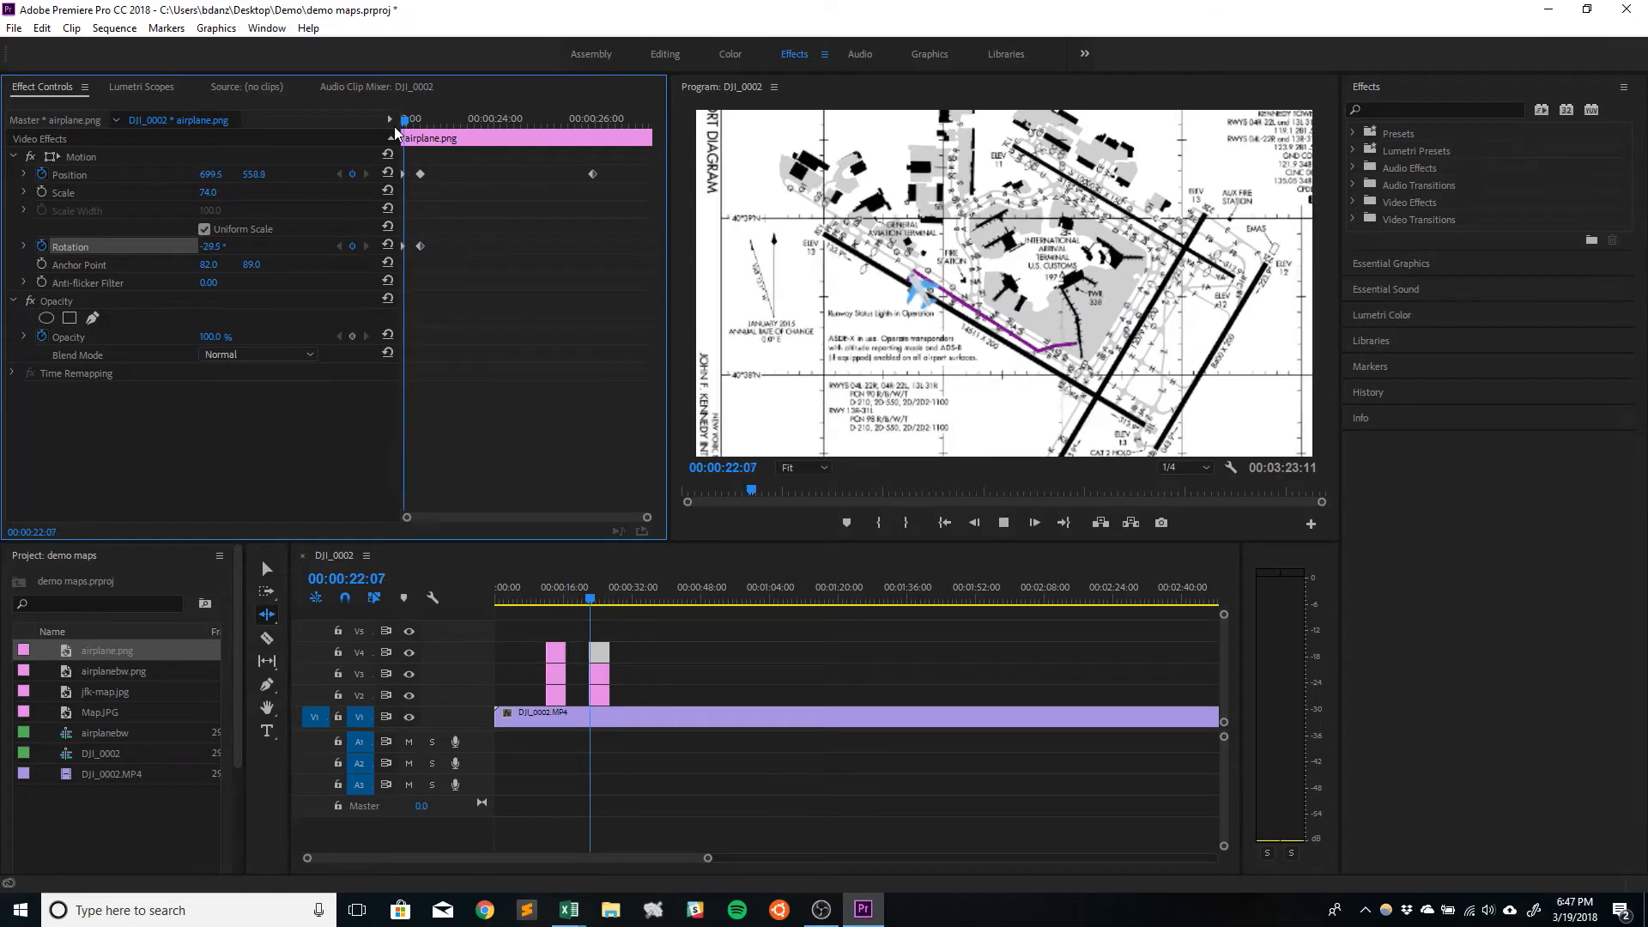
pyautogui.press('space')
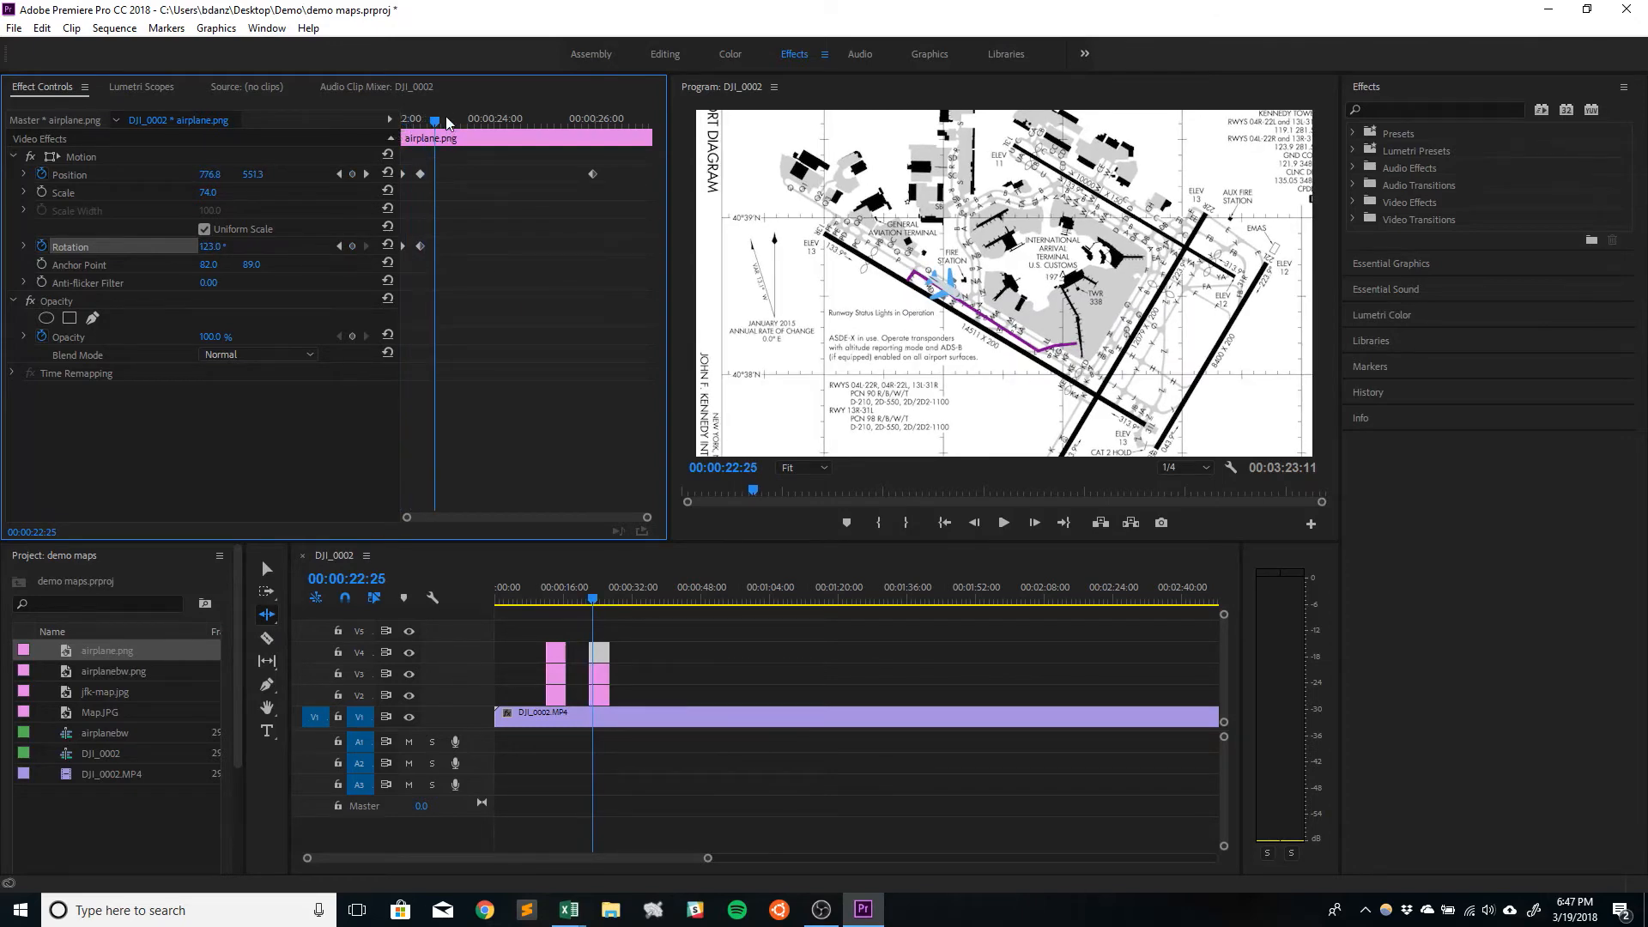
pyautogui.moveTo(445, 118); pyautogui.dragTo(388, 120)
pyautogui.press('space')
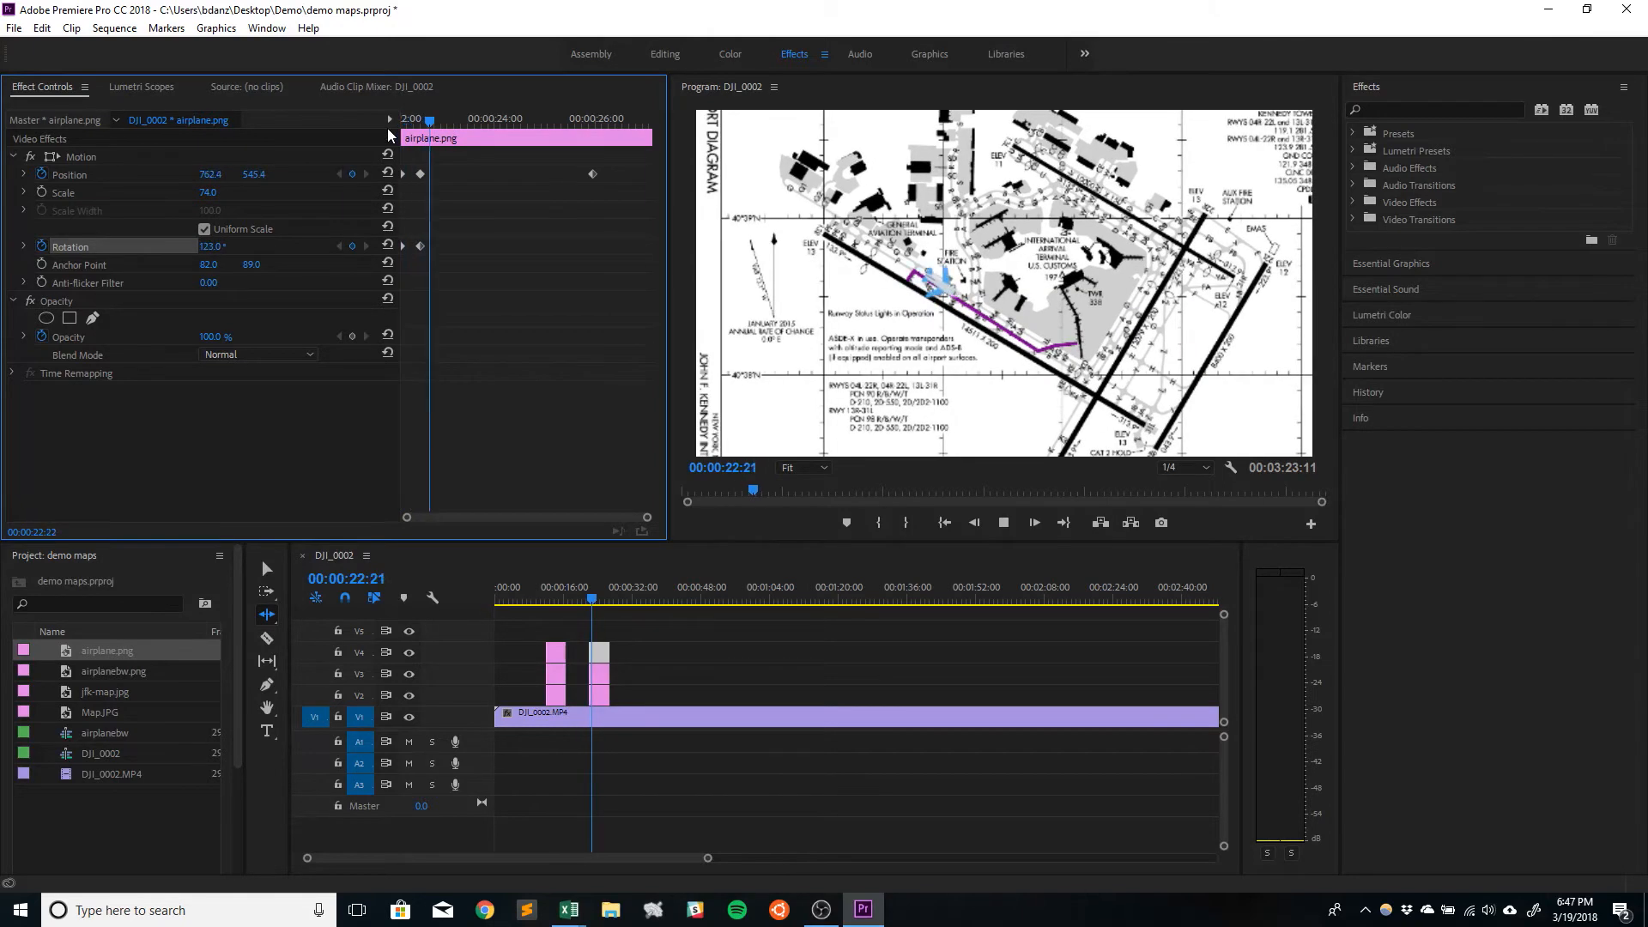
pyautogui.press('space')
# Step: At 00:00:22:10, keyframe an adjusted position and rotation for the airplane partway through its opening turn
pyautogui.moveTo(428, 127); pyautogui.dragTo(413, 131)
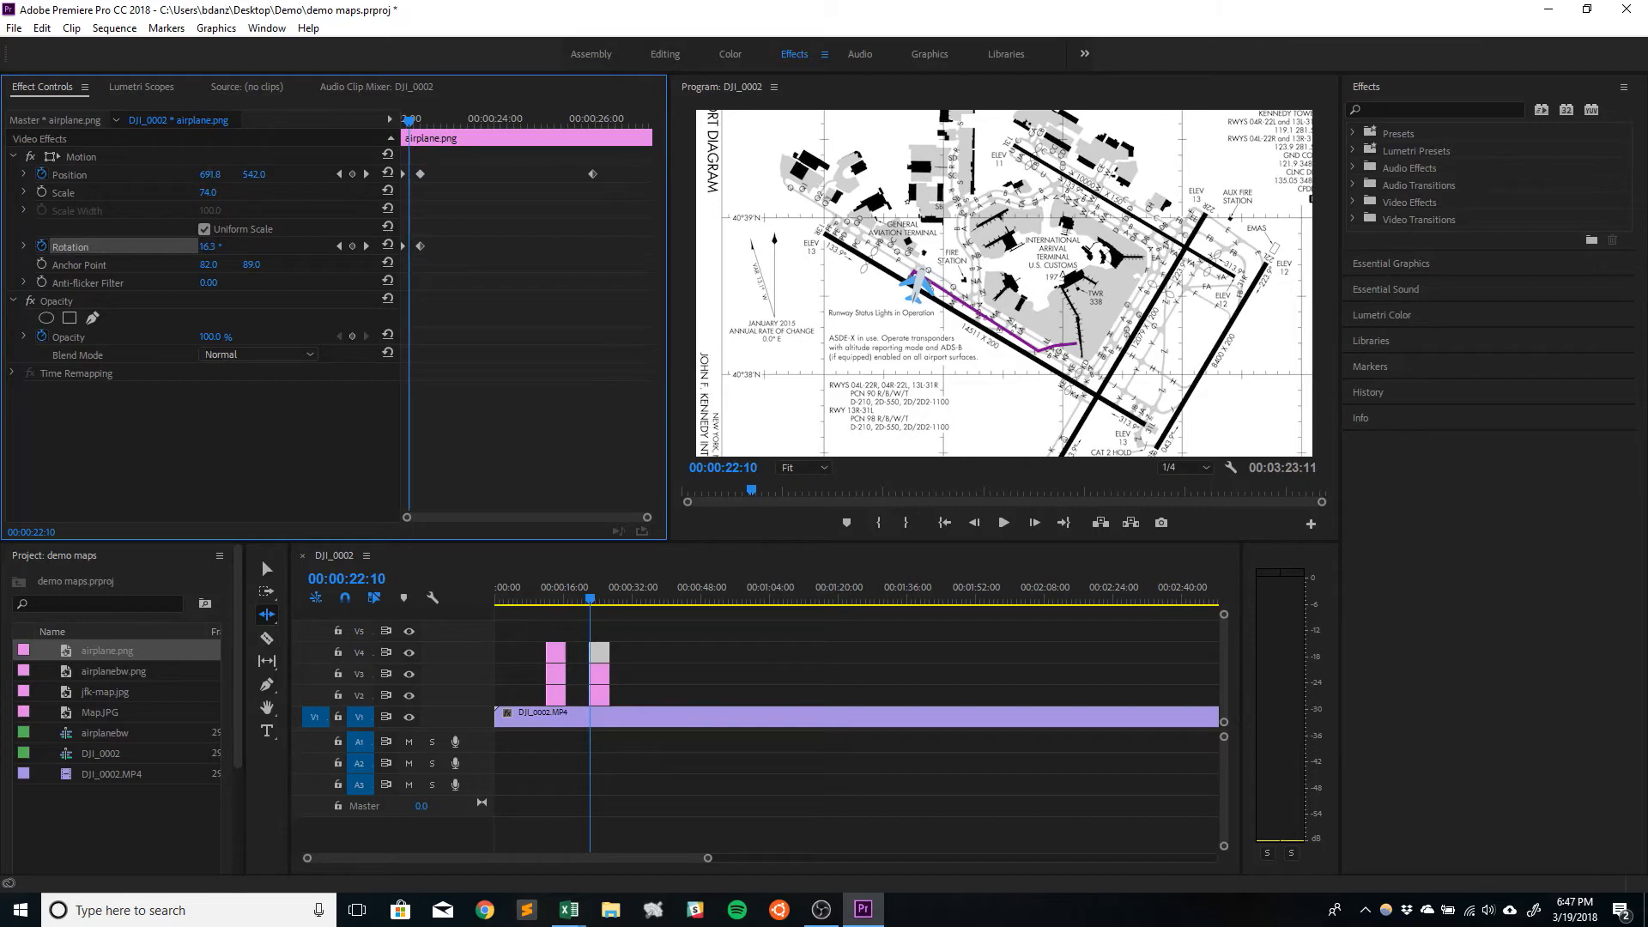
pyautogui.moveTo(210, 174)
pyautogui.mouseDown()
pyautogui.moveTo(182, 174)
pyautogui.moveTo(252, 176)
pyautogui.moveTo(238, 176)
pyautogui.mouseUp()
pyautogui.click(352, 246)
pyautogui.moveTo(209, 246); pyautogui.dragTo(220, 246)
# Step: Play back the revised taxi animation through the airplane's final position keyframe
pyautogui.press('space')
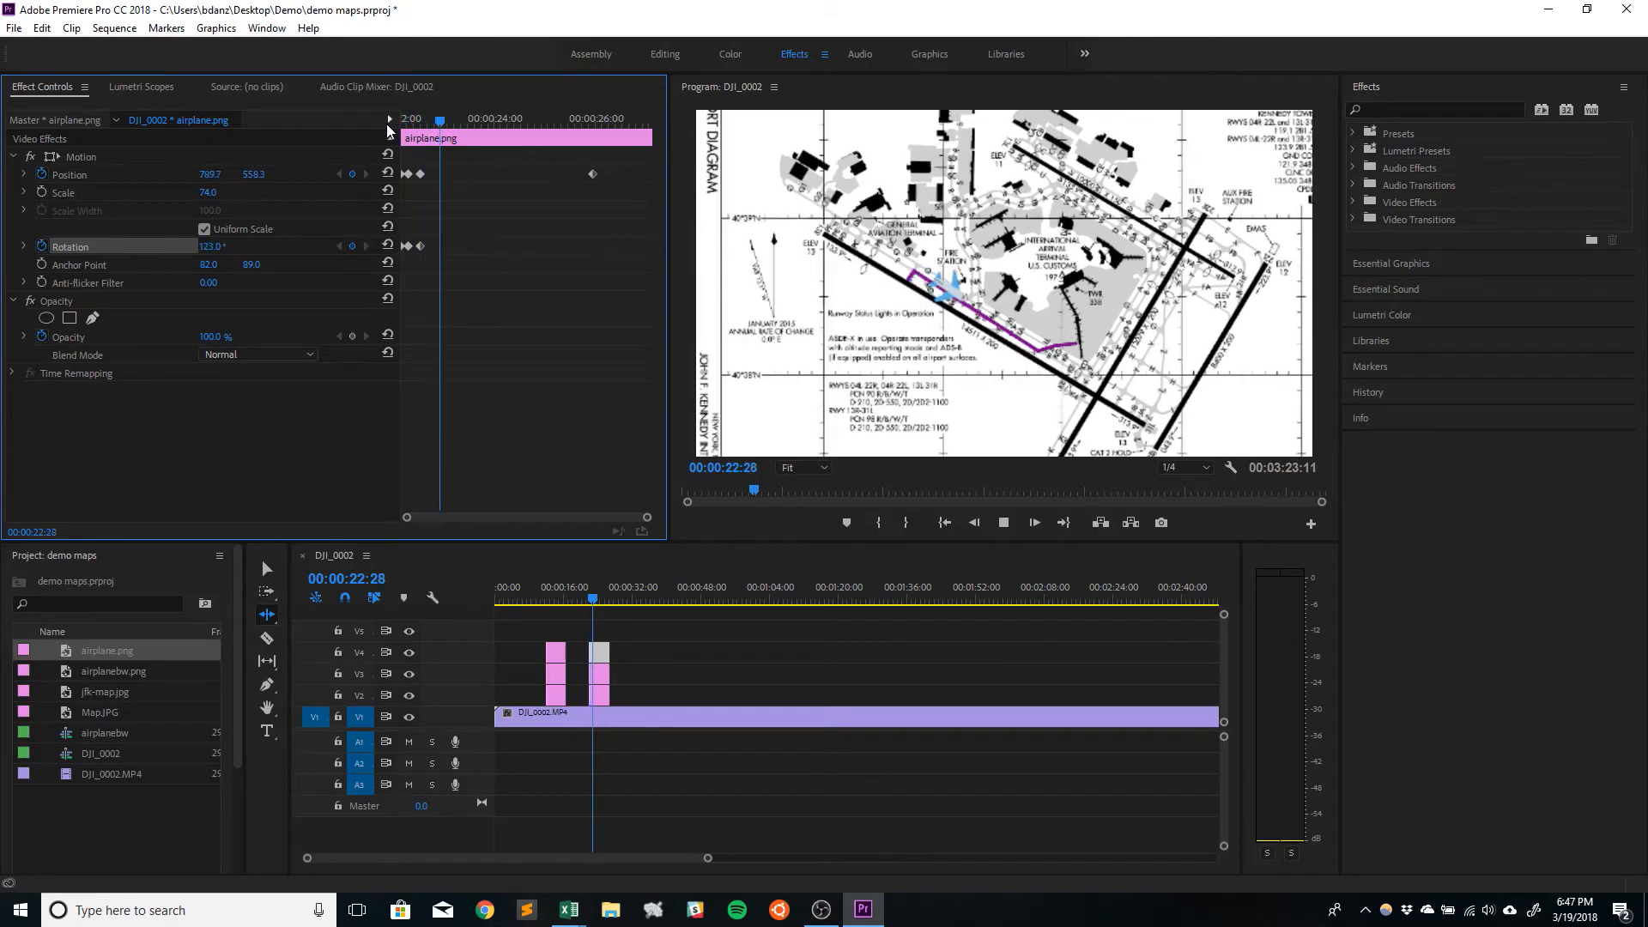
pyautogui.press('space')
pyautogui.press('space')
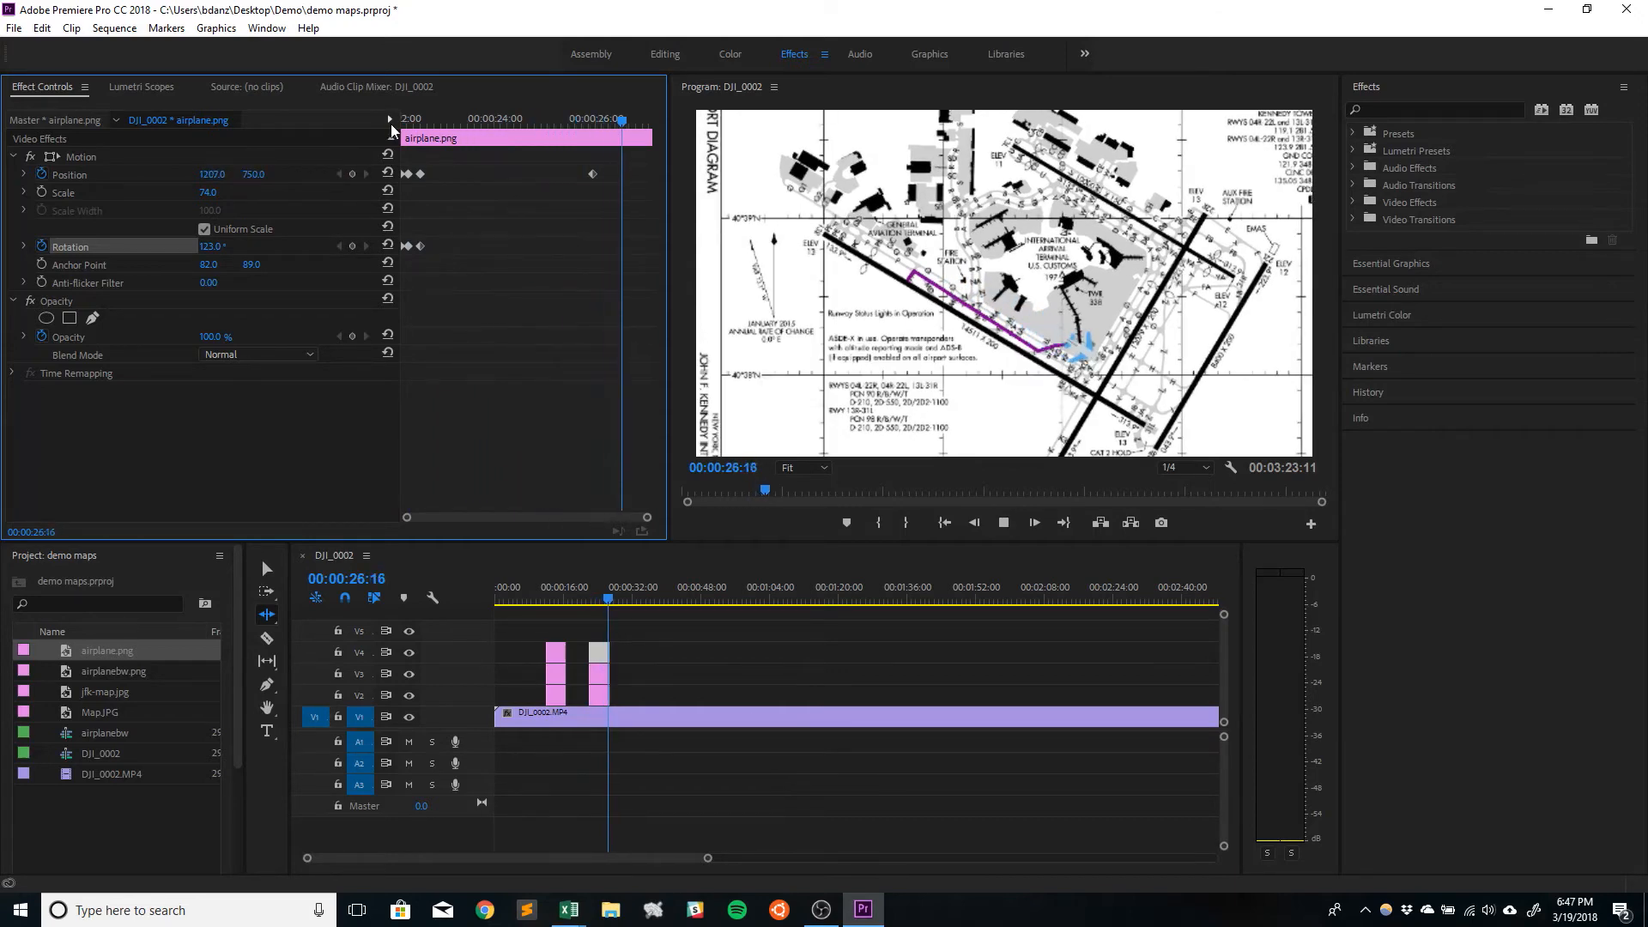
pyautogui.press('space')
# Step: Add a position keyframe at 00:00:24:26 that places the airplane on the purple path's bend, and play back the result
pyautogui.moveTo(625, 125); pyautogui.dragTo(535, 166)
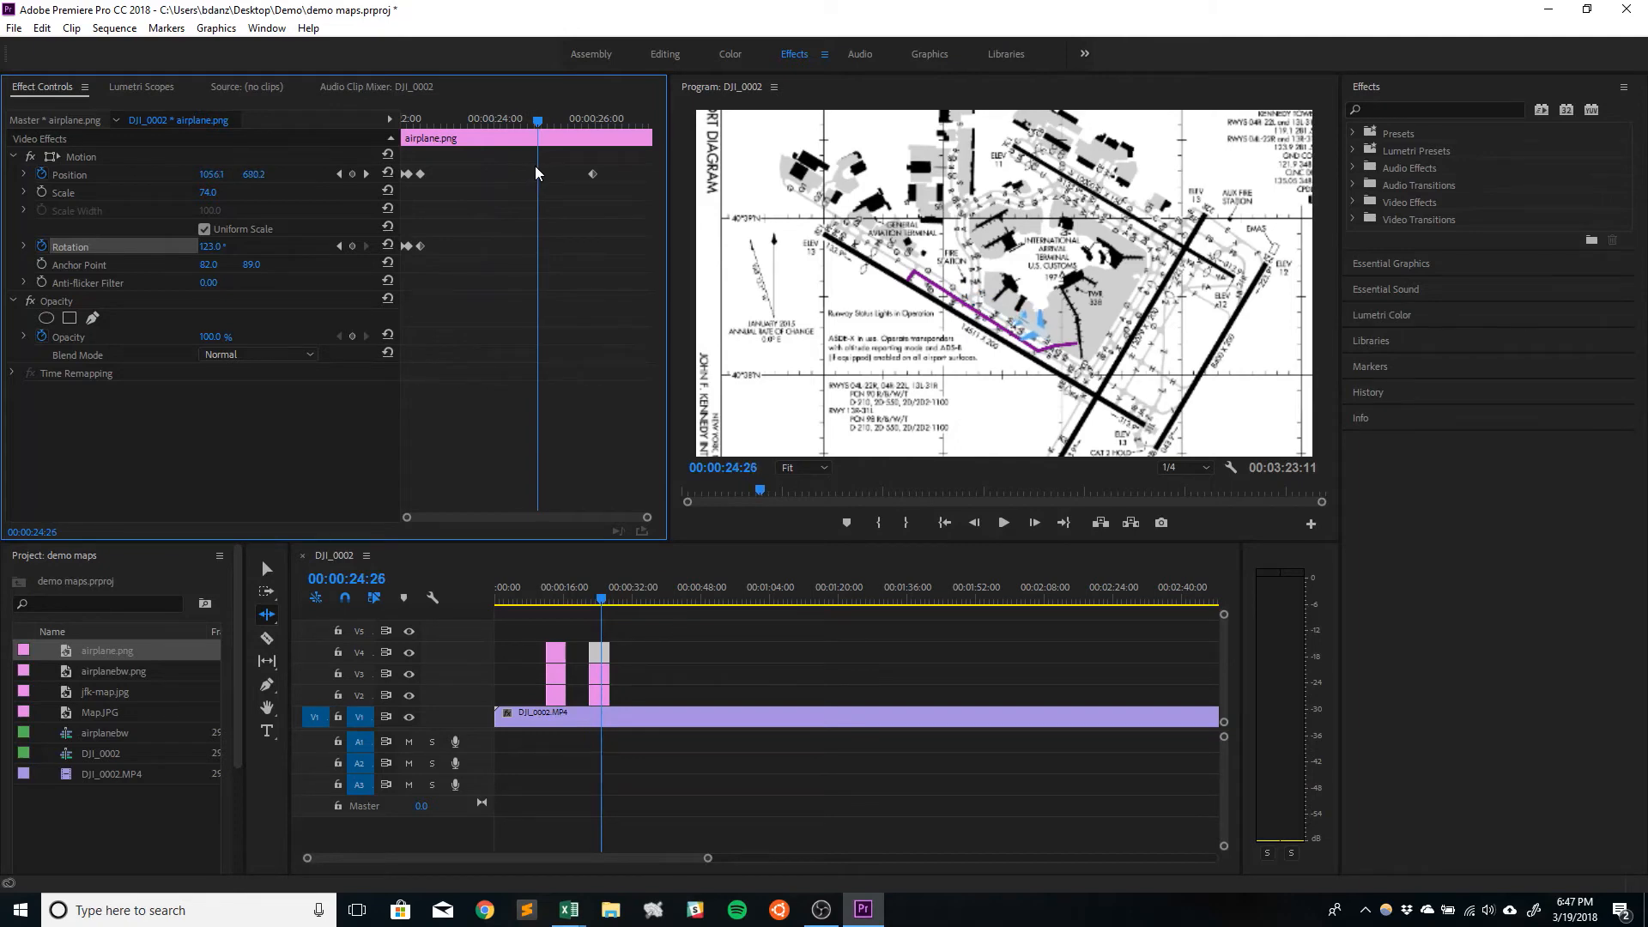
pyautogui.click(352, 175)
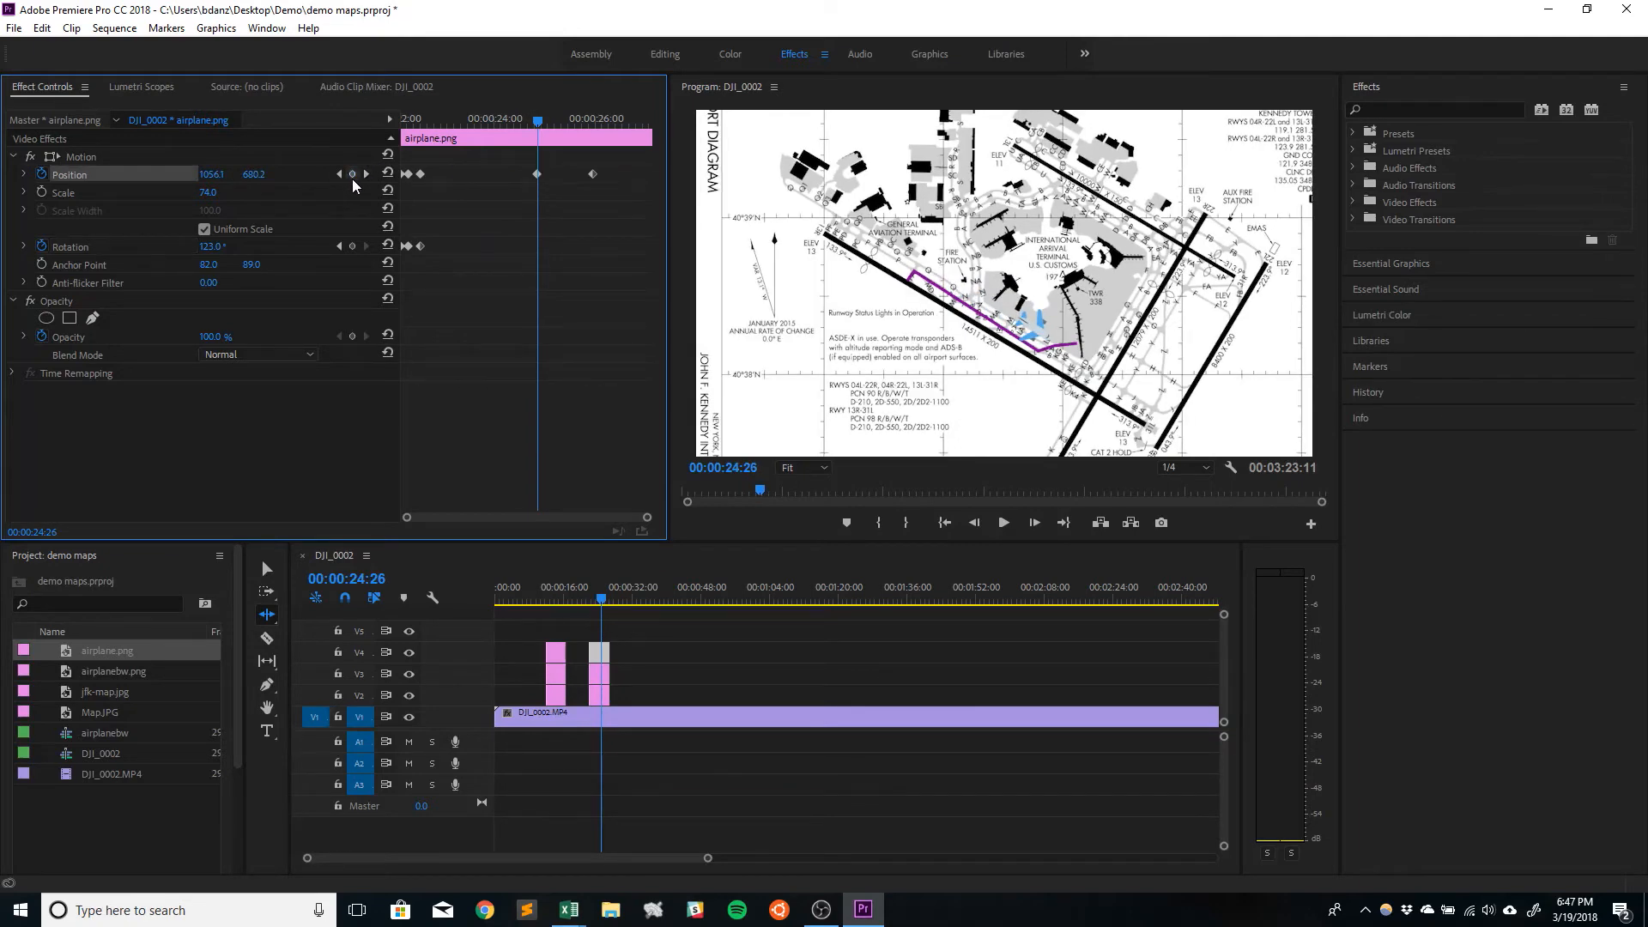
pyautogui.moveTo(200, 178); pyautogui.dragTo(449, 173)
pyautogui.moveTo(537, 121); pyautogui.dragTo(346, 129)
pyautogui.press('space')
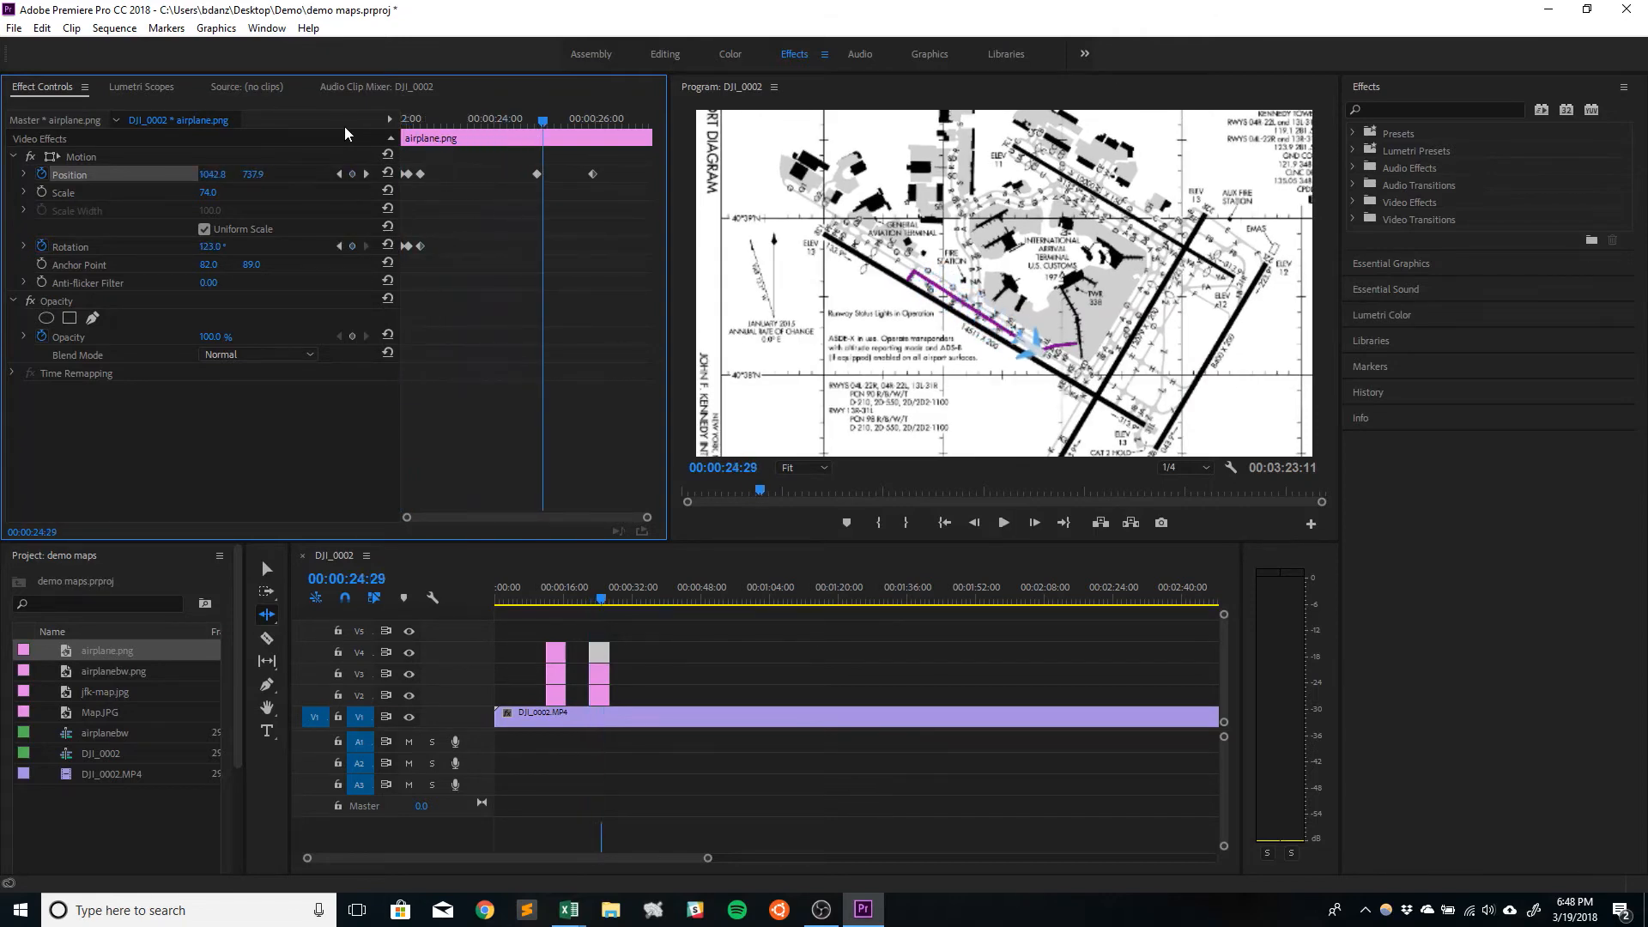
pyautogui.press('space')
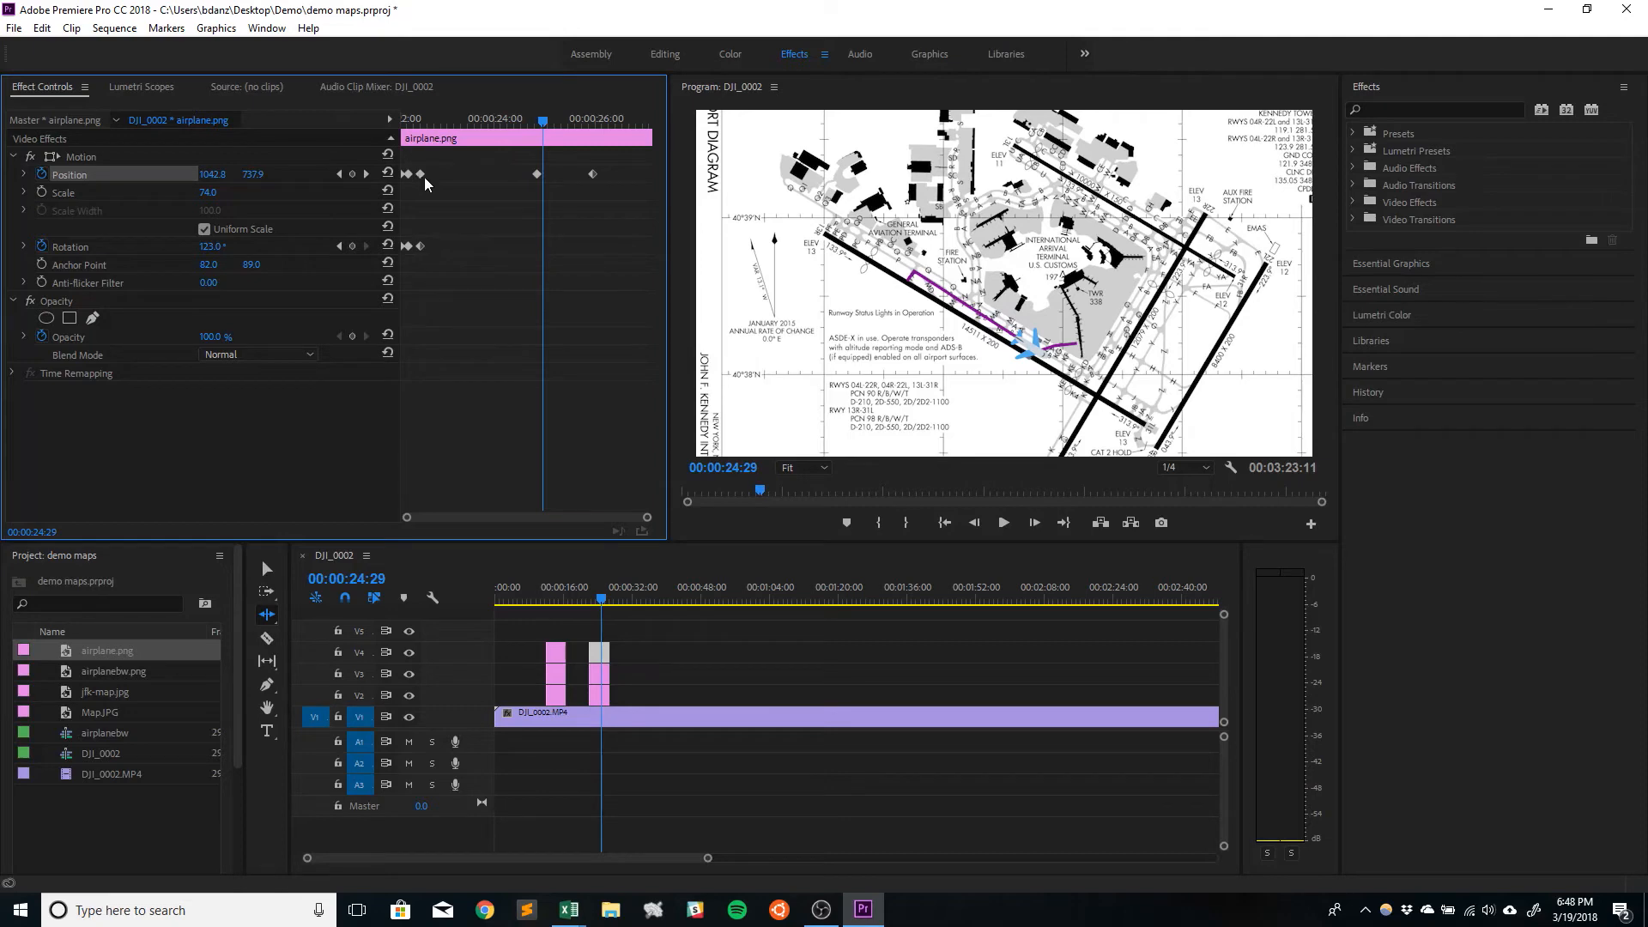
# Step: Try to retime the position and rotation keyframes of the airplane's opening turn
pyautogui.moveTo(541, 127); pyautogui.dragTo(429, 176)
pyautogui.moveTo(421, 246); pyautogui.dragTo(431, 249)
pyautogui.moveTo(408, 177); pyautogui.dragTo(411, 183)
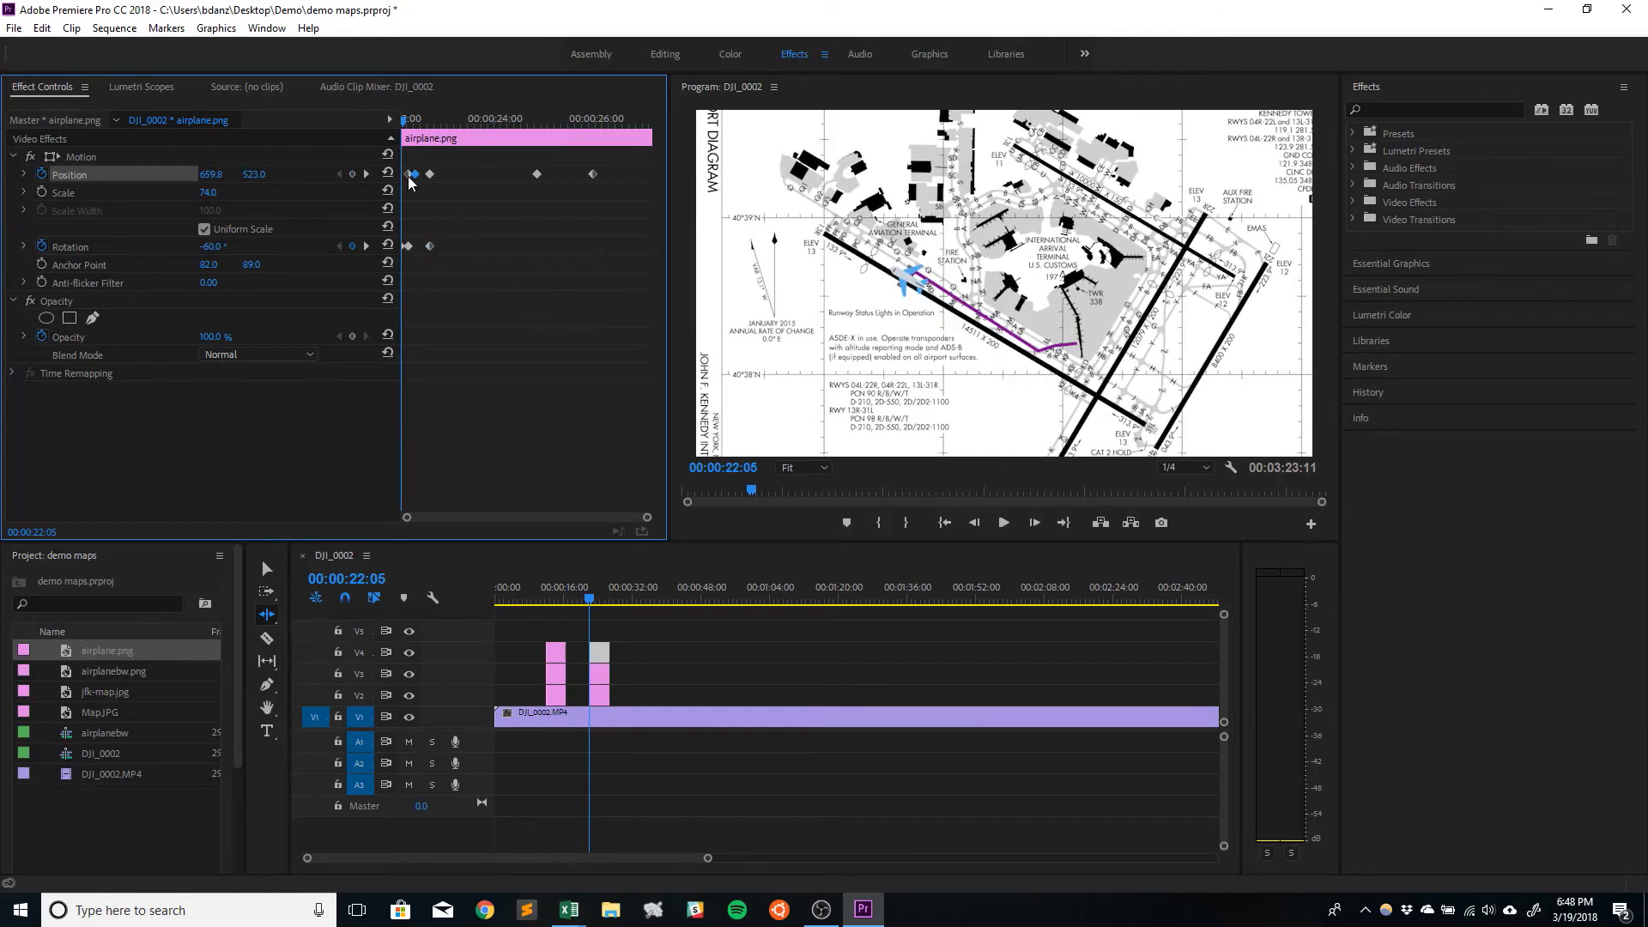
pyautogui.click(409, 181)
pyautogui.moveTo(409, 248); pyautogui.dragTo(404, 250)
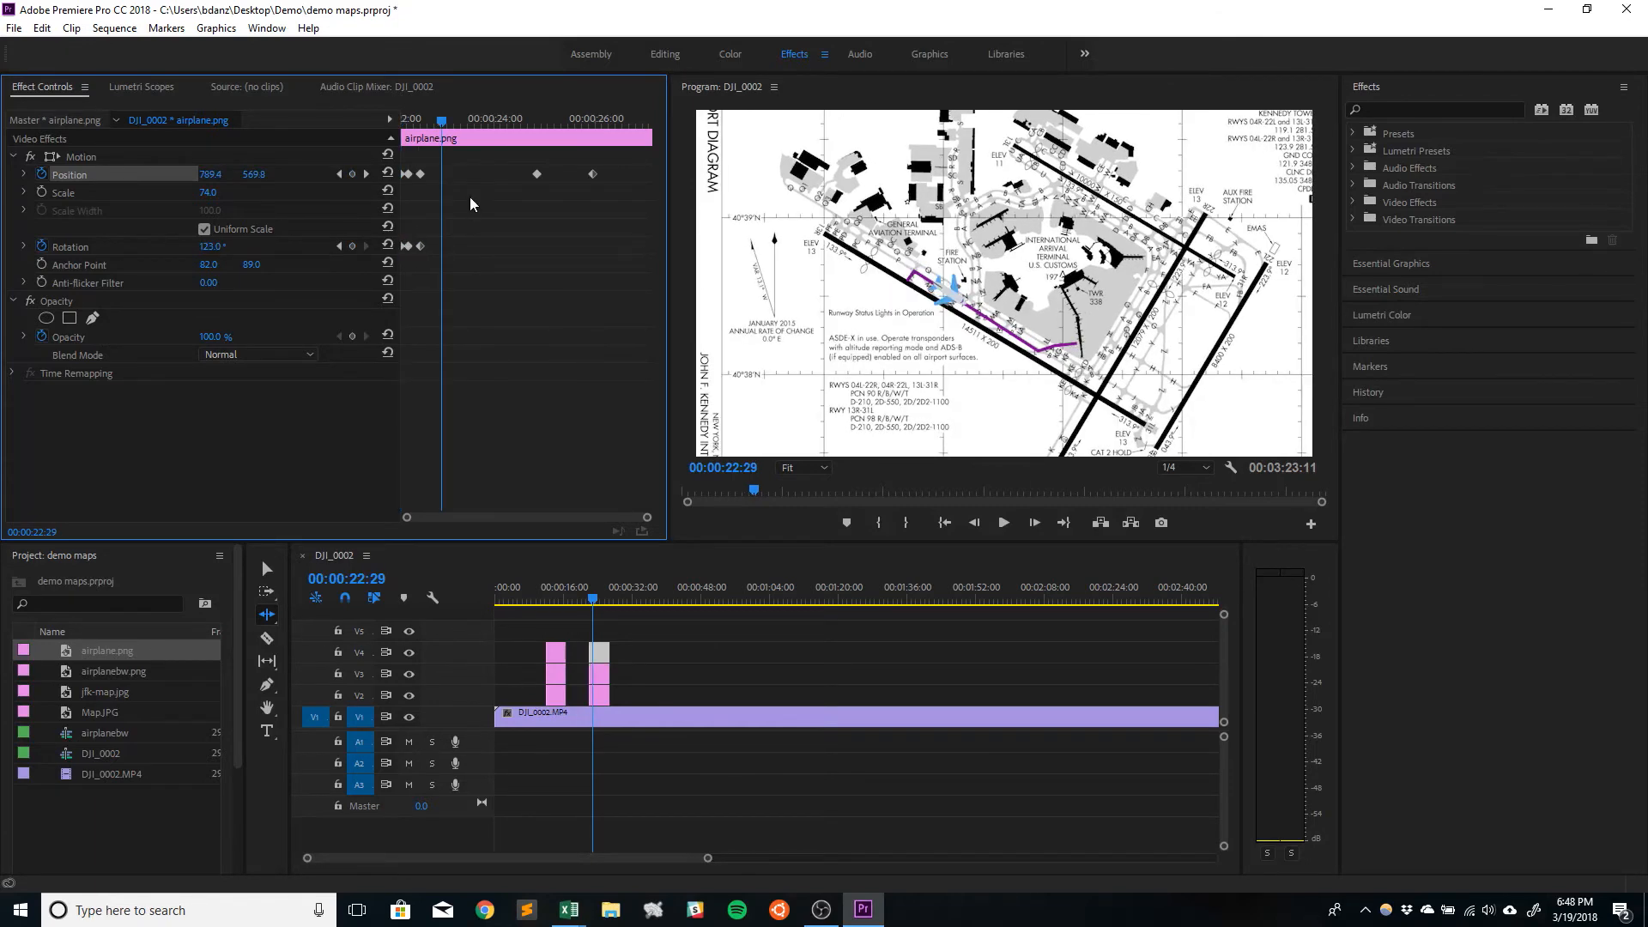
# Step: Play back the taxi animation from the clip's start through the final position keyframe
pyautogui.moveTo(441, 121); pyautogui.dragTo(388, 113)
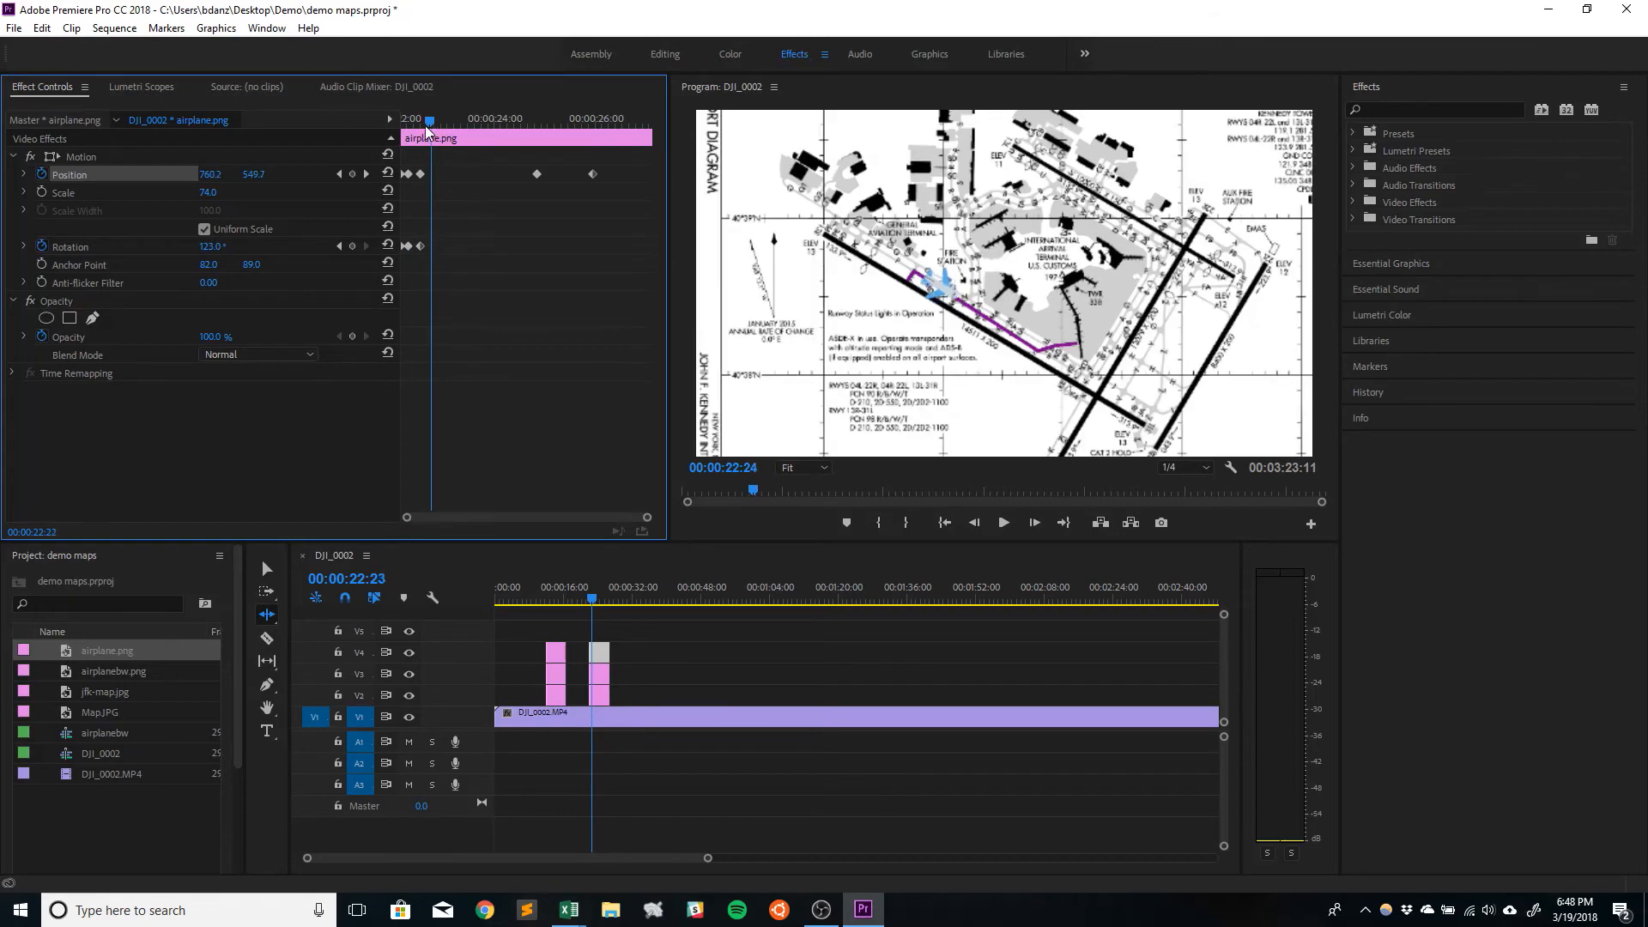
pyautogui.press('space')
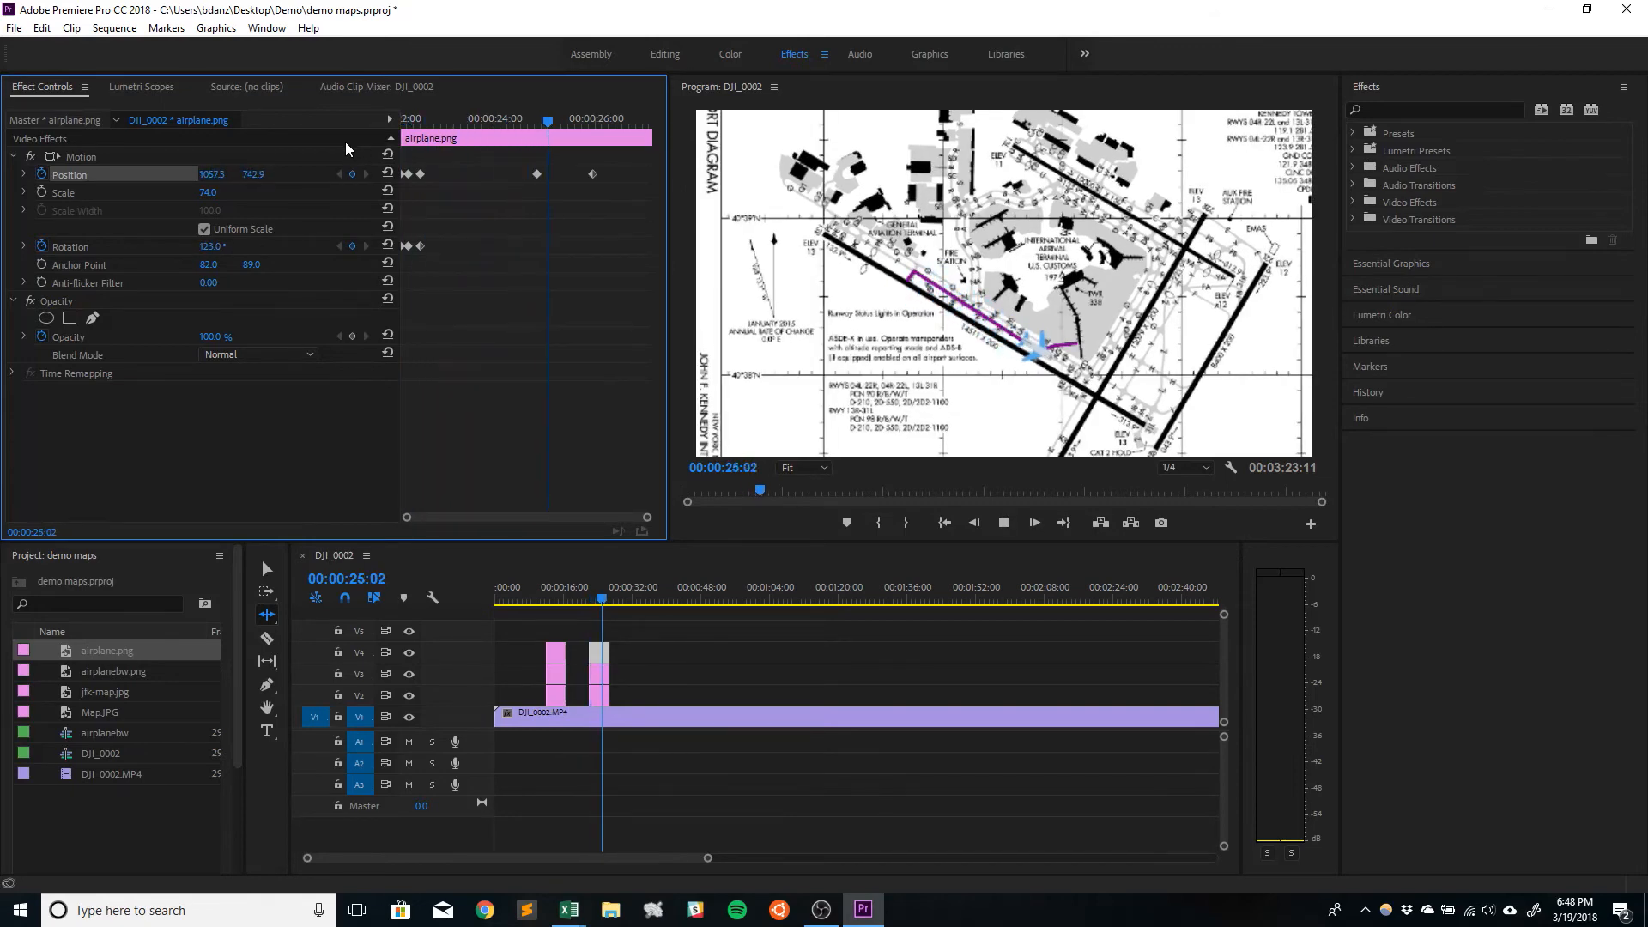
pyautogui.press('space')
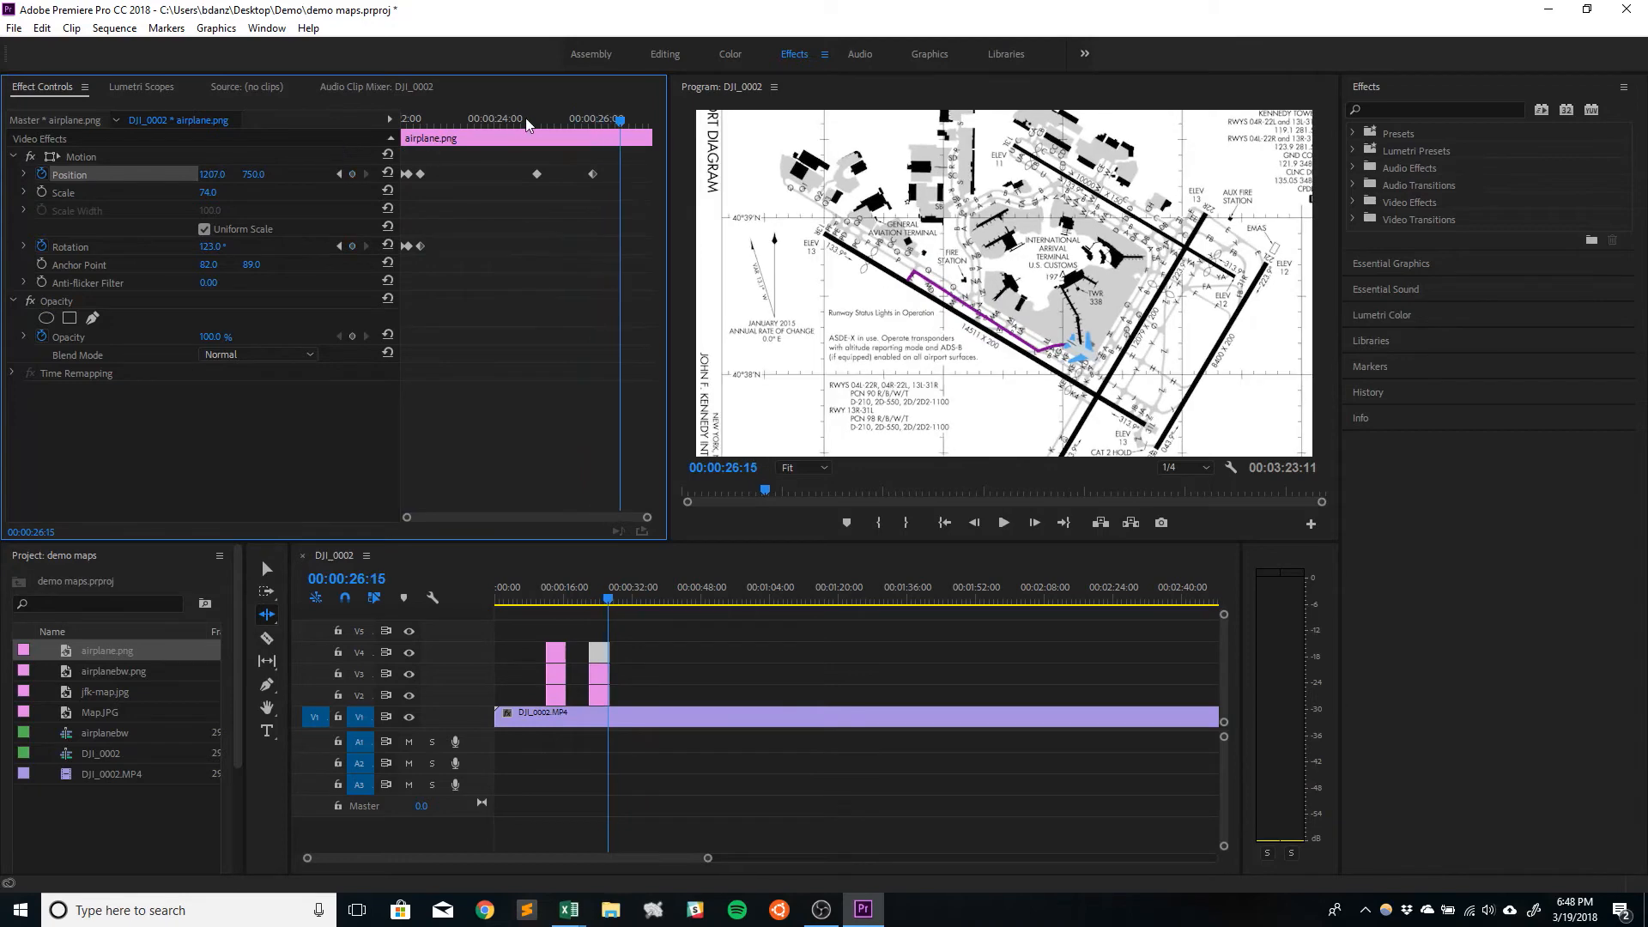
# Step: Add a rotation keyframe at 00:00:24:26, in line with the position keyframe at the purple path's bend
pyautogui.moveTo(615, 123); pyautogui.dragTo(534, 140)
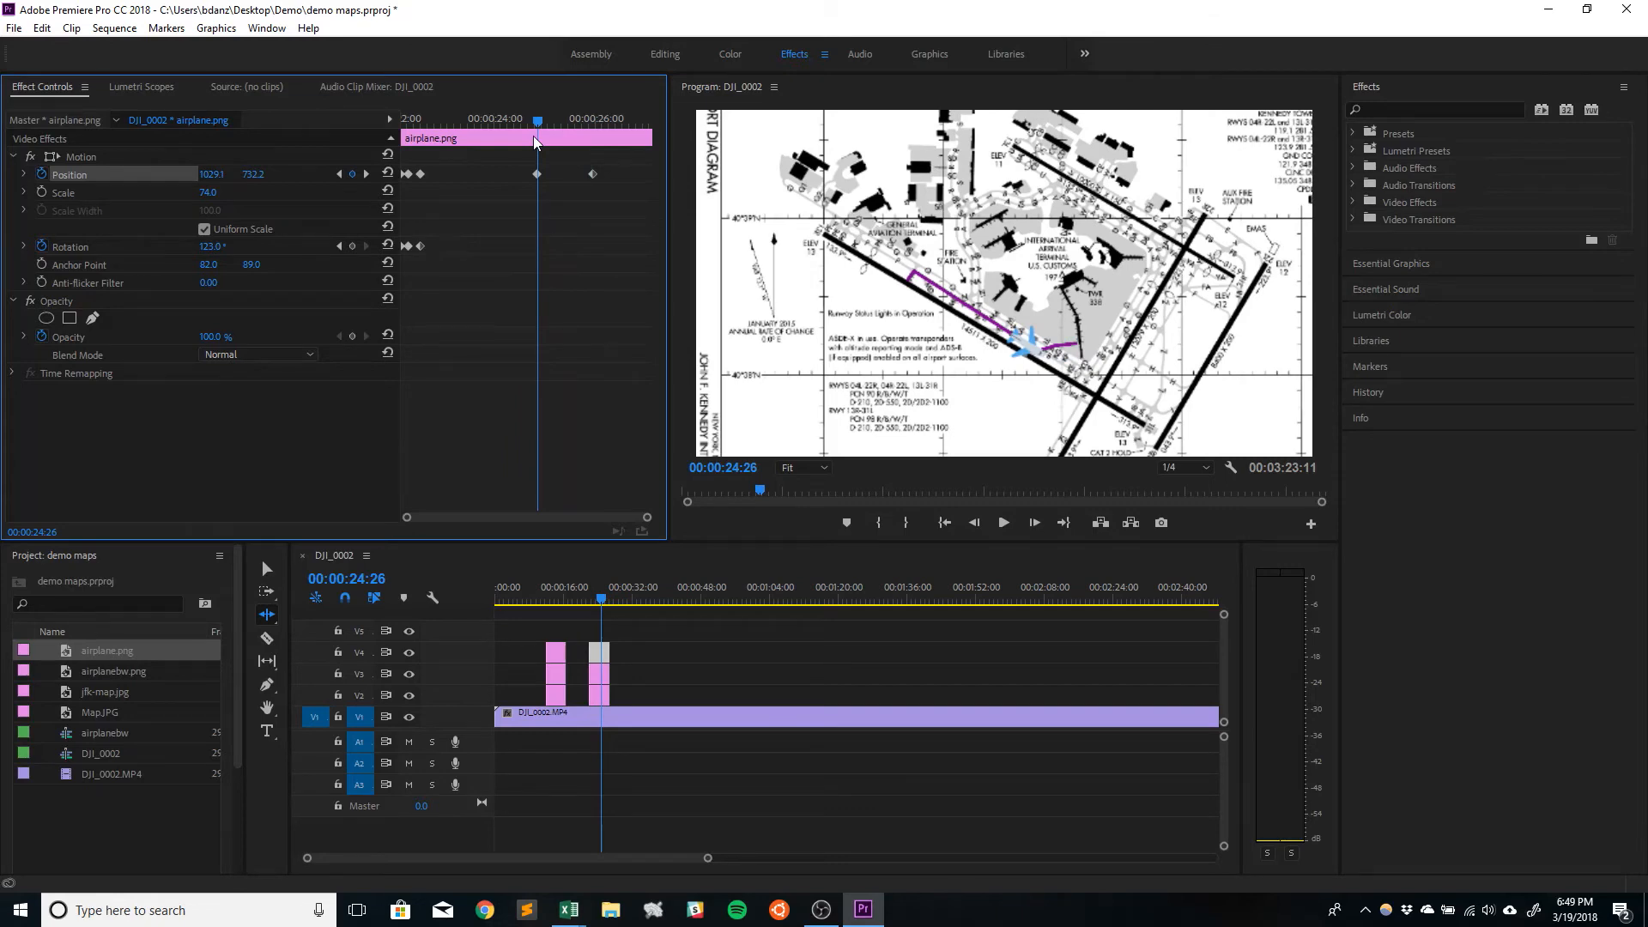
pyautogui.press('Right')
pyautogui.press('Right')
pyautogui.press('Right')
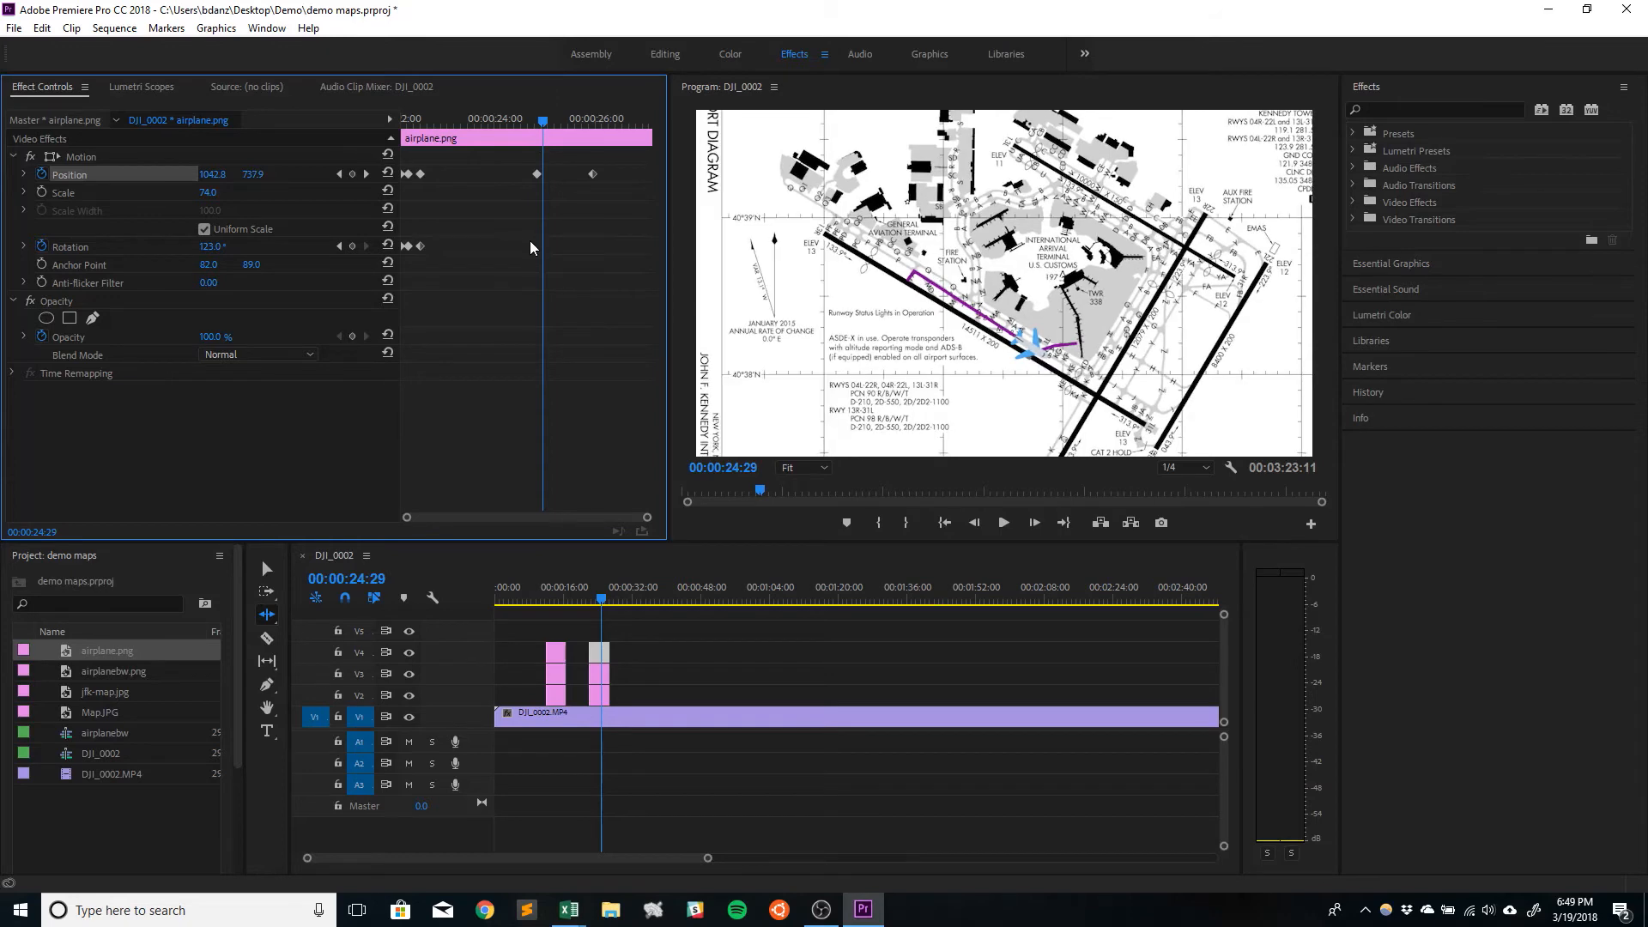
pyautogui.click(340, 174)
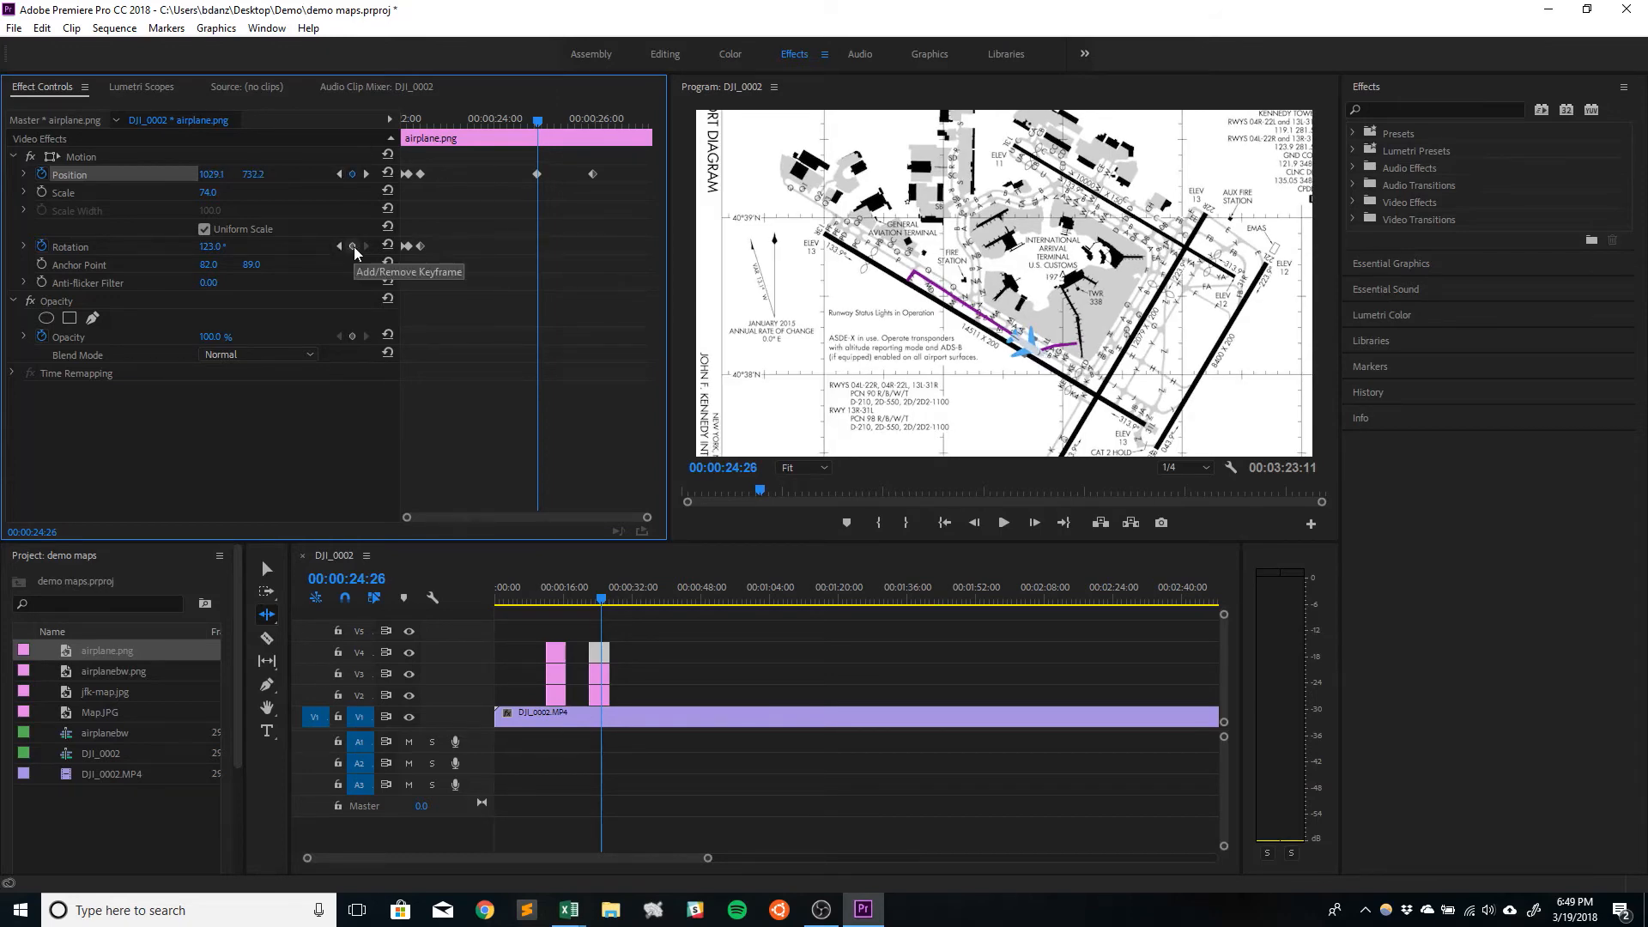
pyautogui.click(354, 246)
# Step: Add a rotation keyframe at 00:00:25:01 and set the airplane's rotation there to 85°
pyautogui.press('Right')
pyautogui.press('Right')
pyautogui.press('Right')
pyautogui.press('Right')
pyautogui.press('Right')
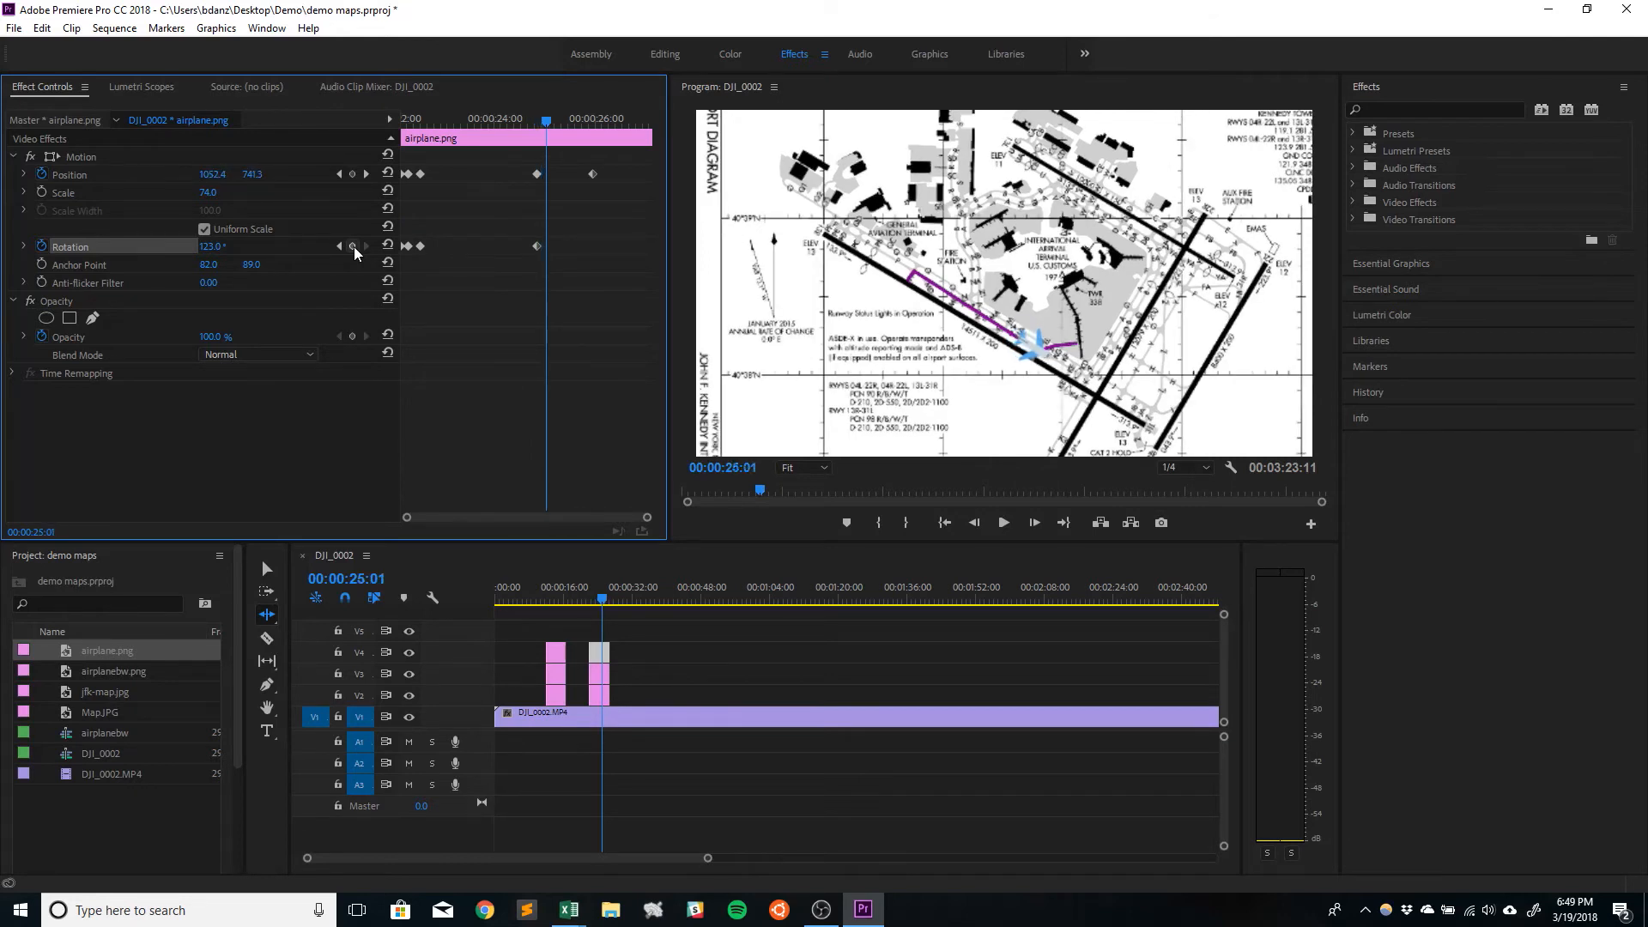
pyautogui.click(354, 245)
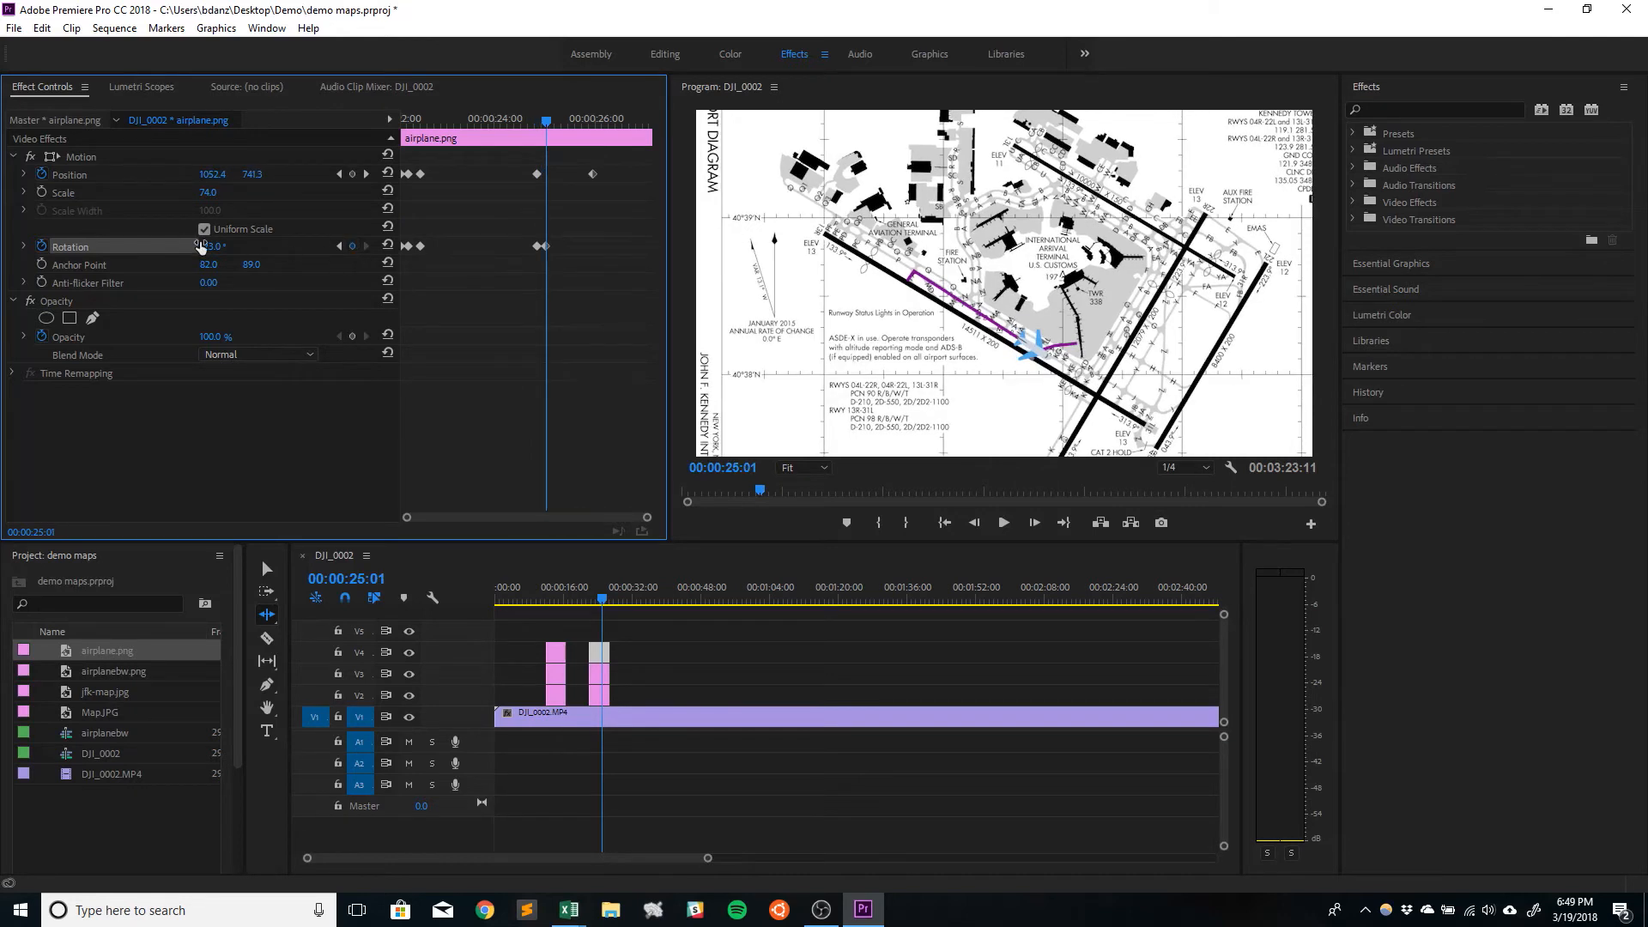
pyautogui.moveTo(209, 246); pyautogui.dragTo(176, 246)
# Step: Play back the animation from the clip's start to check the airplane's second turn
pyautogui.moveTo(536, 121); pyautogui.dragTo(399, 158)
pyautogui.press('space')
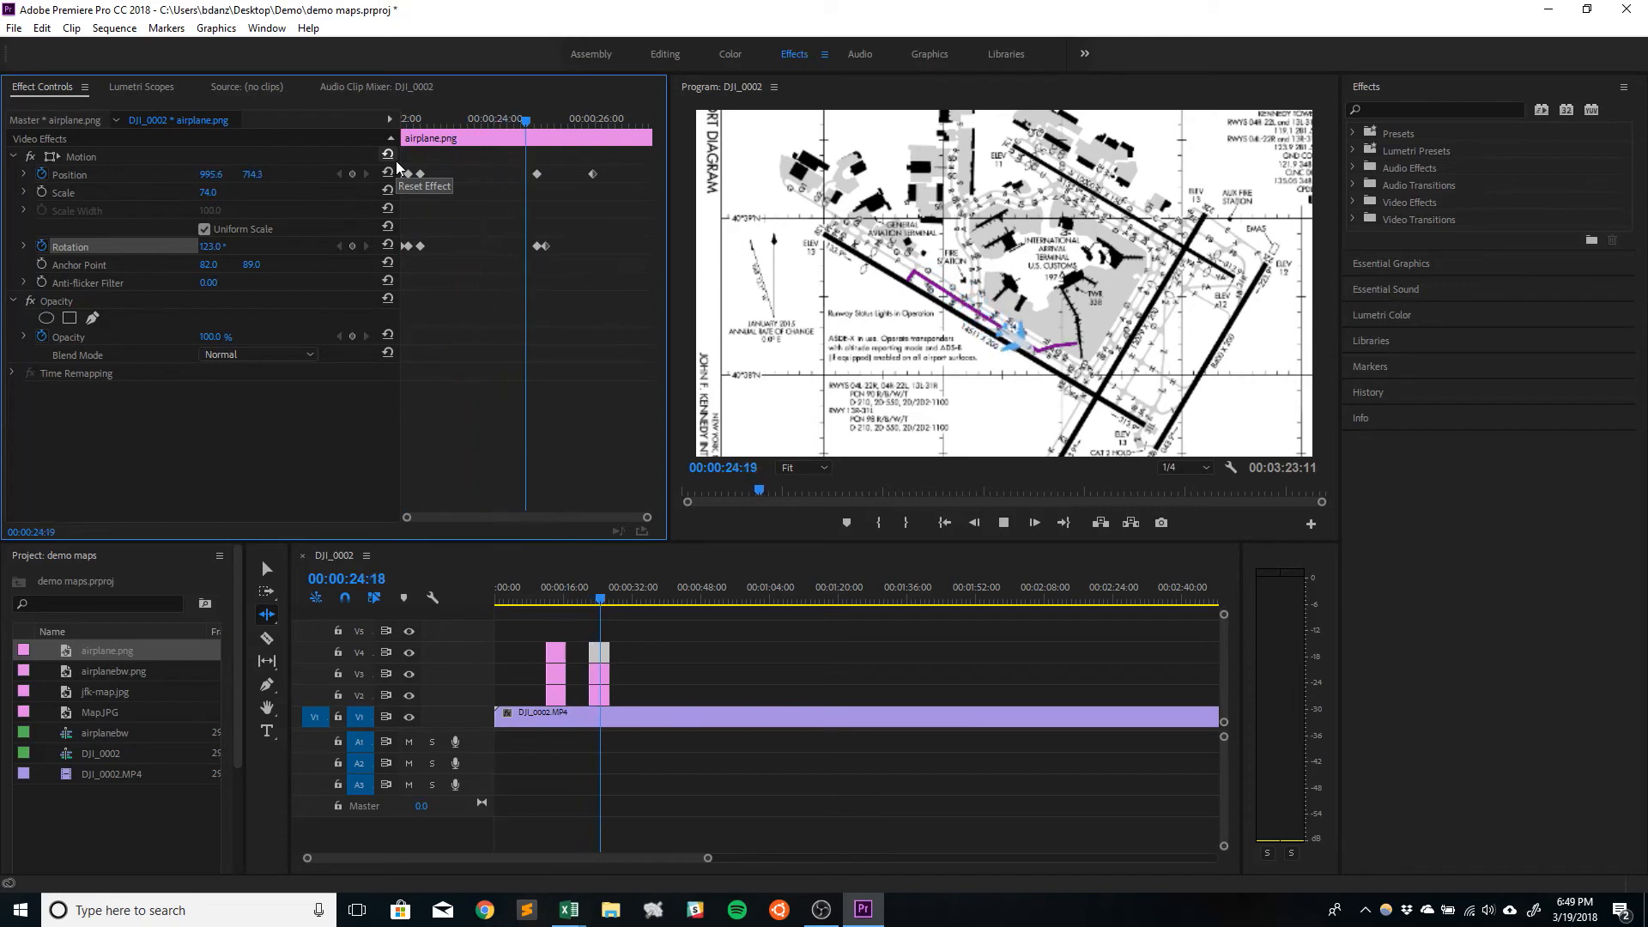
pyautogui.press('space')
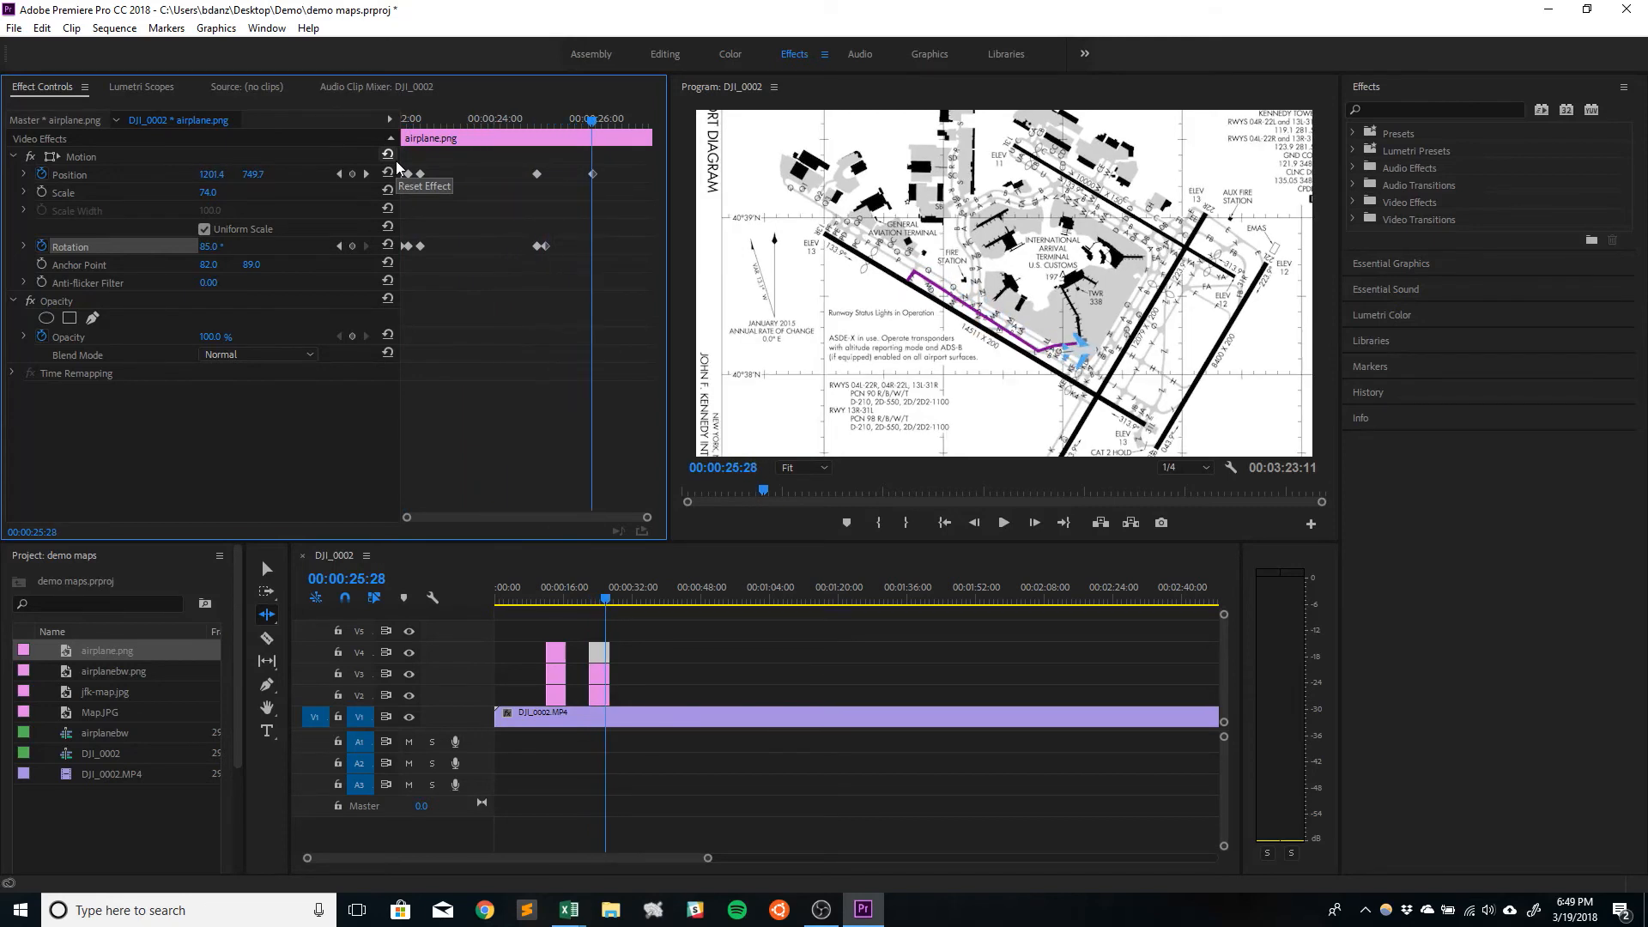
# Step: Add a position keyframe at 00:00:25:13, adjust the airplane's position on the path's last segment, and play back the result
pyautogui.moveTo(591, 121); pyautogui.dragTo(563, 132)
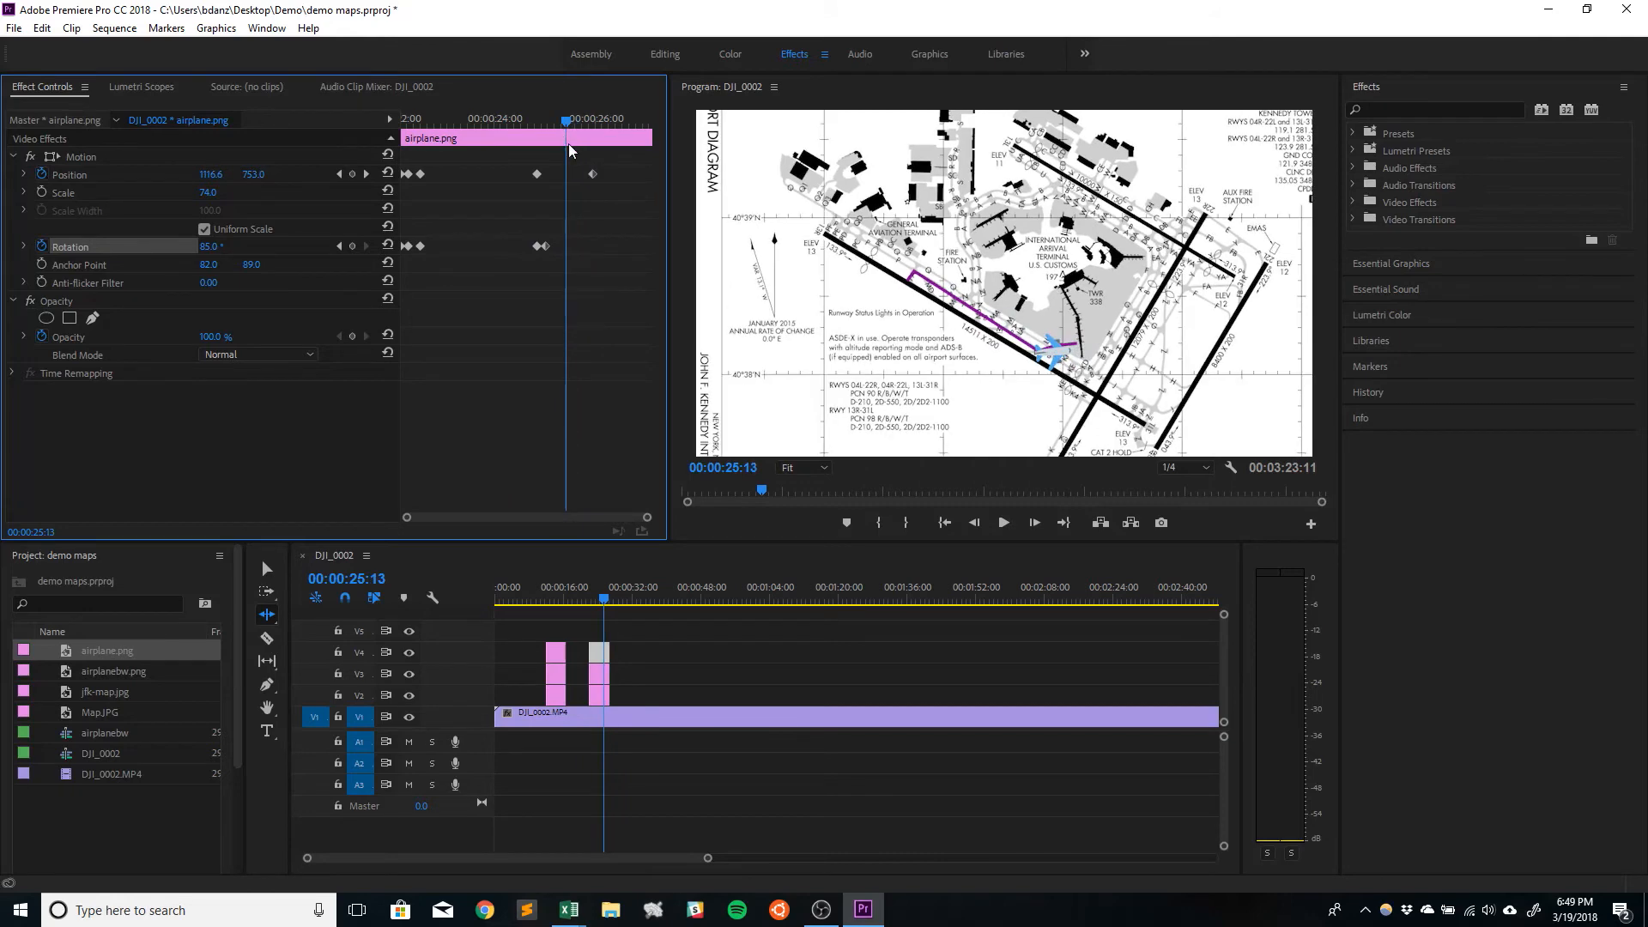
pyautogui.click(352, 174)
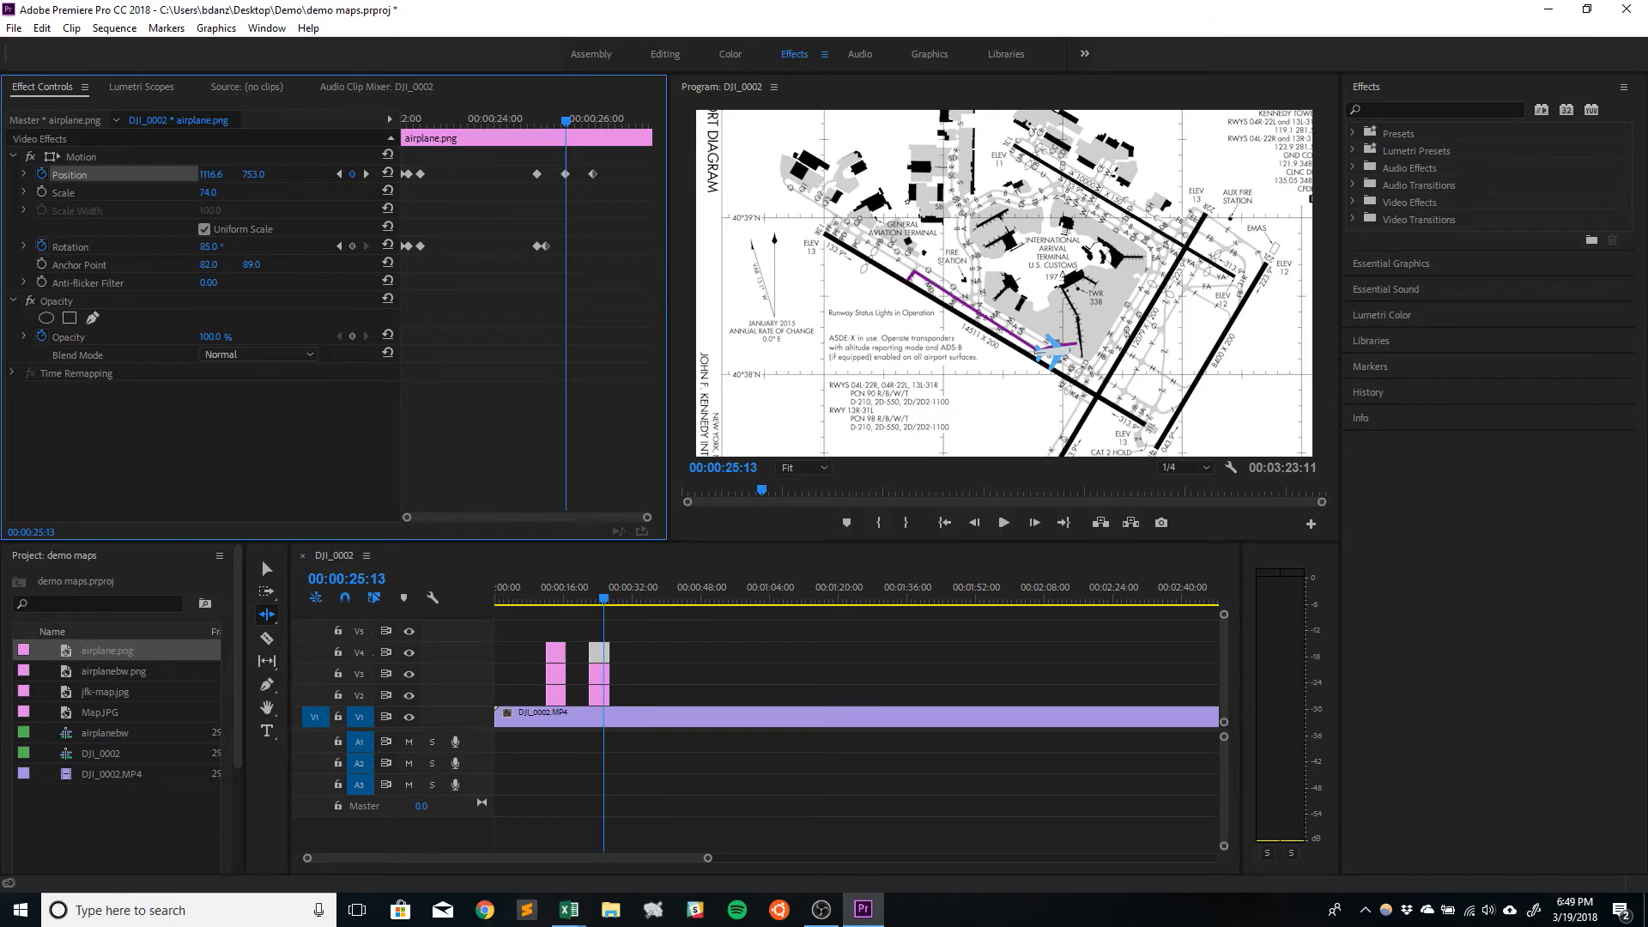
pyautogui.moveTo(222, 175); pyautogui.dragTo(264, 175)
pyautogui.press('space')
pyautogui.press('space')
# Step: Move the last position keyframe to 00:00:25:24, set its position to 1168.0, 729.0, and play back the ending
pyautogui.moveTo(593, 174); pyautogui.dragTo(585, 175)
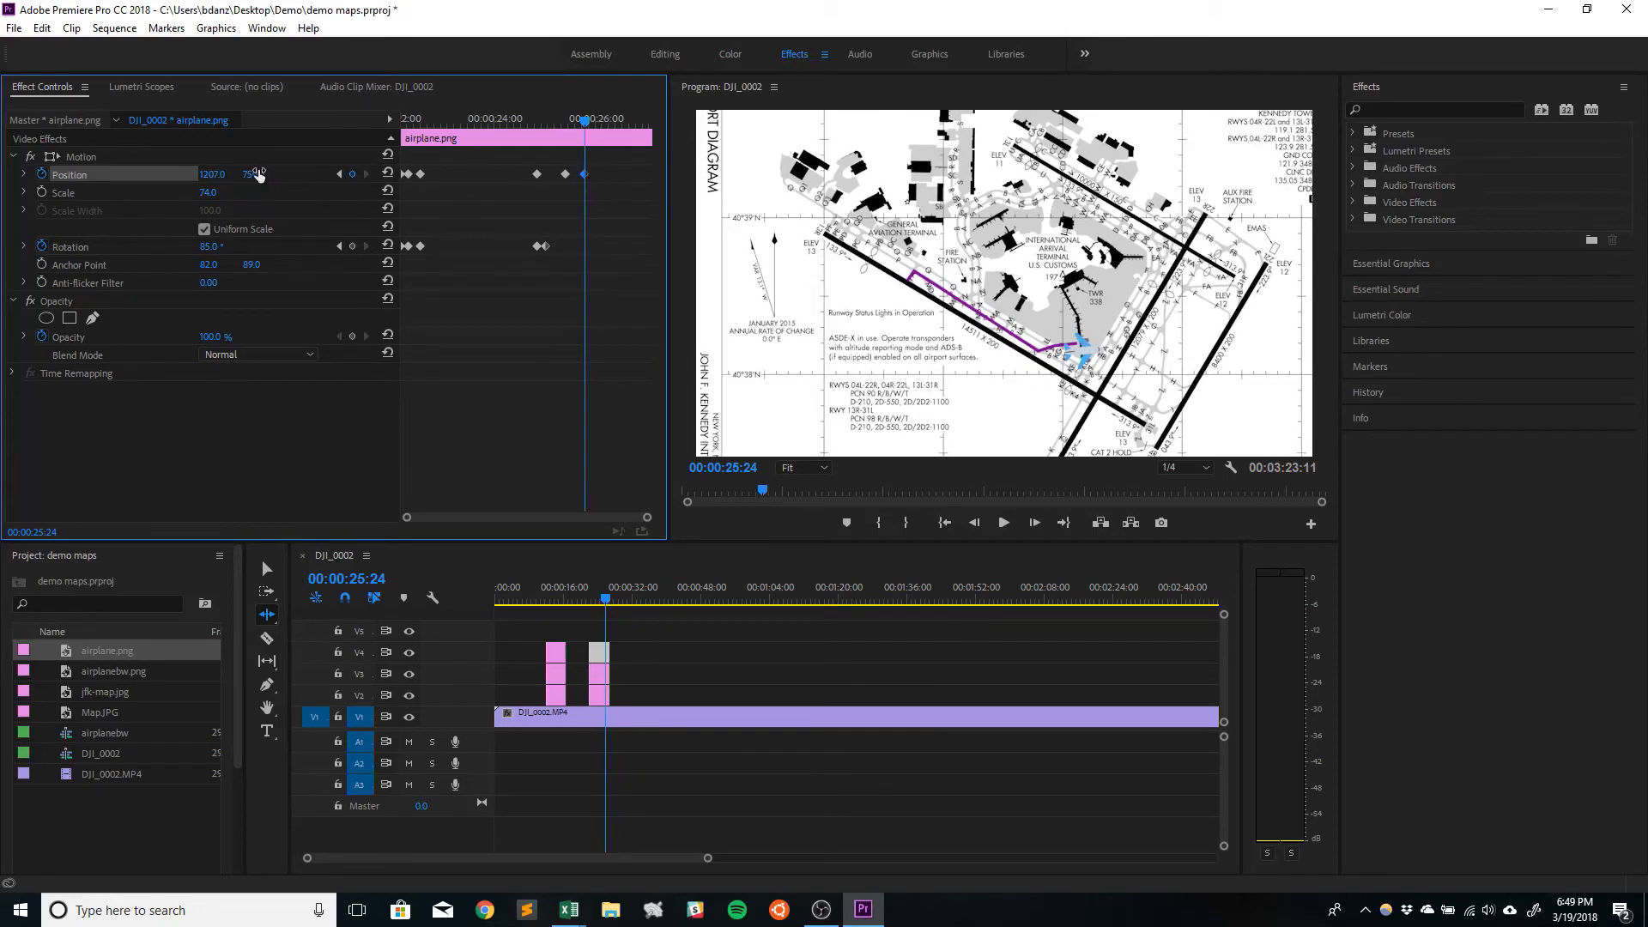
pyautogui.moveTo(258, 174); pyautogui.dragTo(182, 176)
pyautogui.moveTo(461, 120); pyautogui.dragTo(450, 141)
pyautogui.press('space')
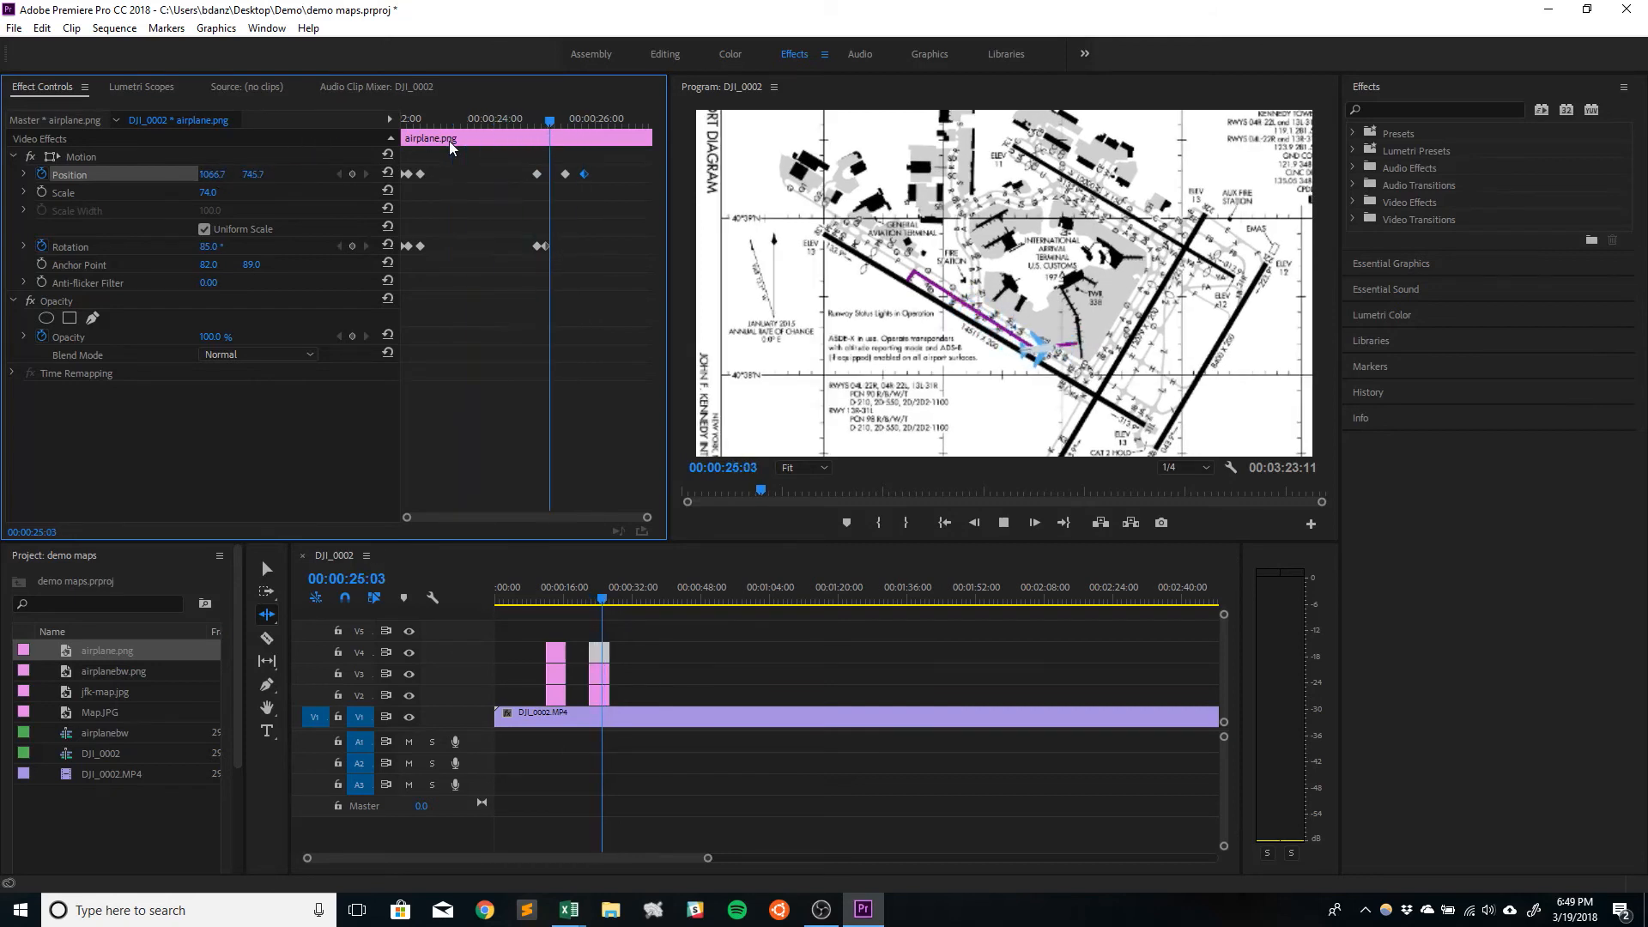
pyautogui.press('space')
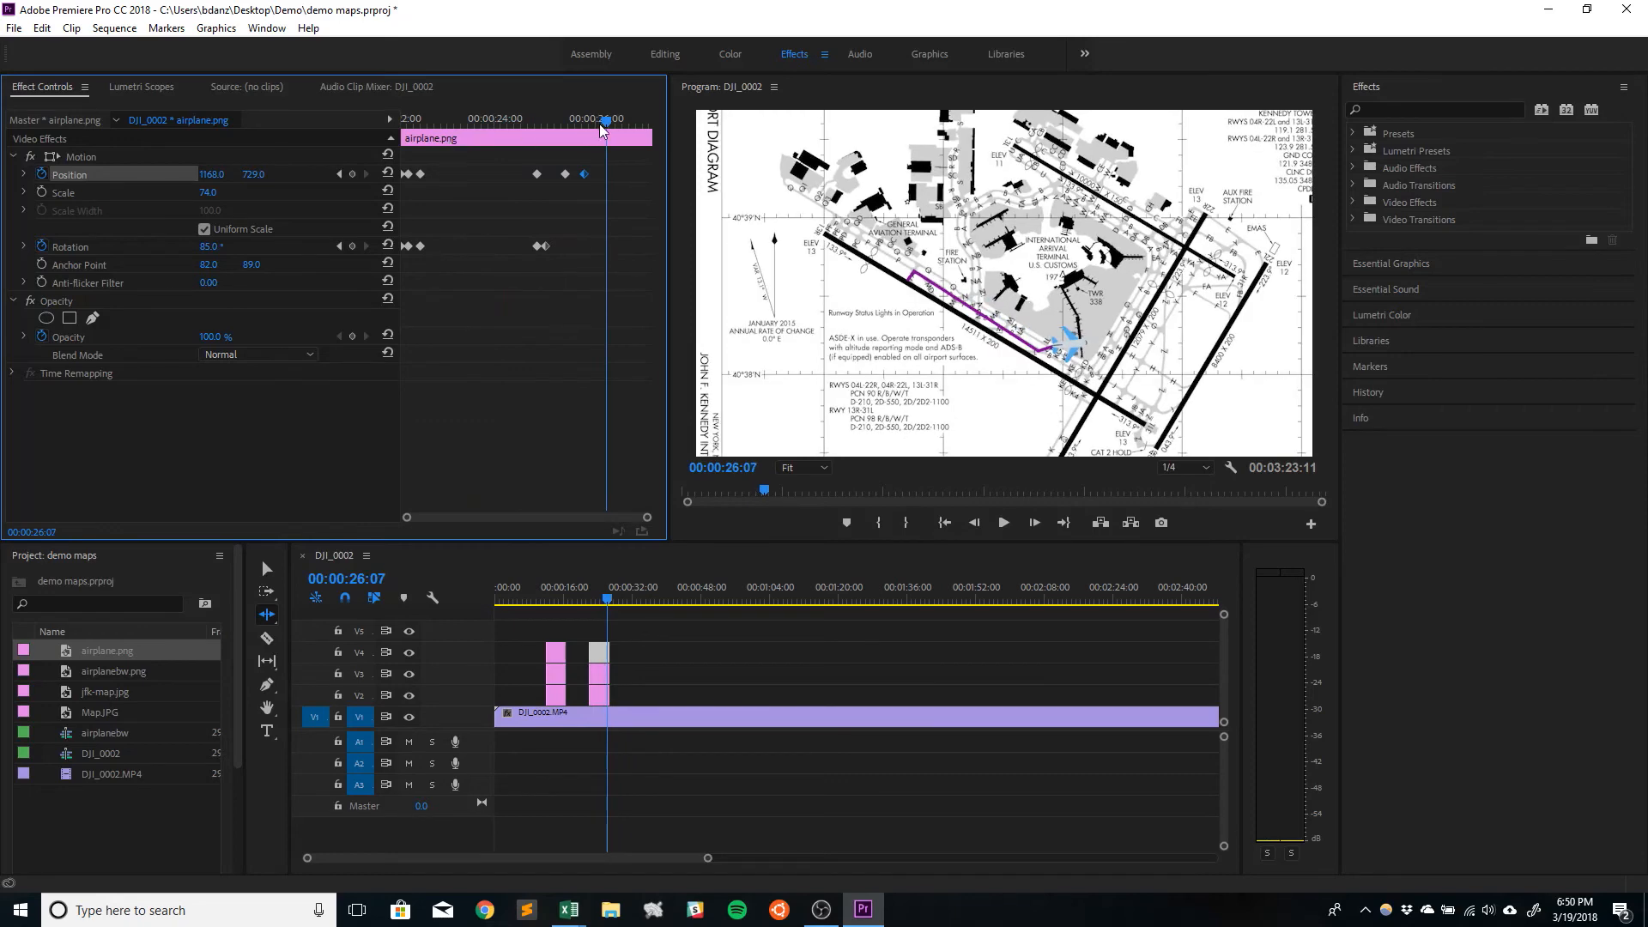
# Step: Replay the airplane's opening turn from the start of its clip
pyautogui.moveTo(607, 123); pyautogui.dragTo(403, 123)
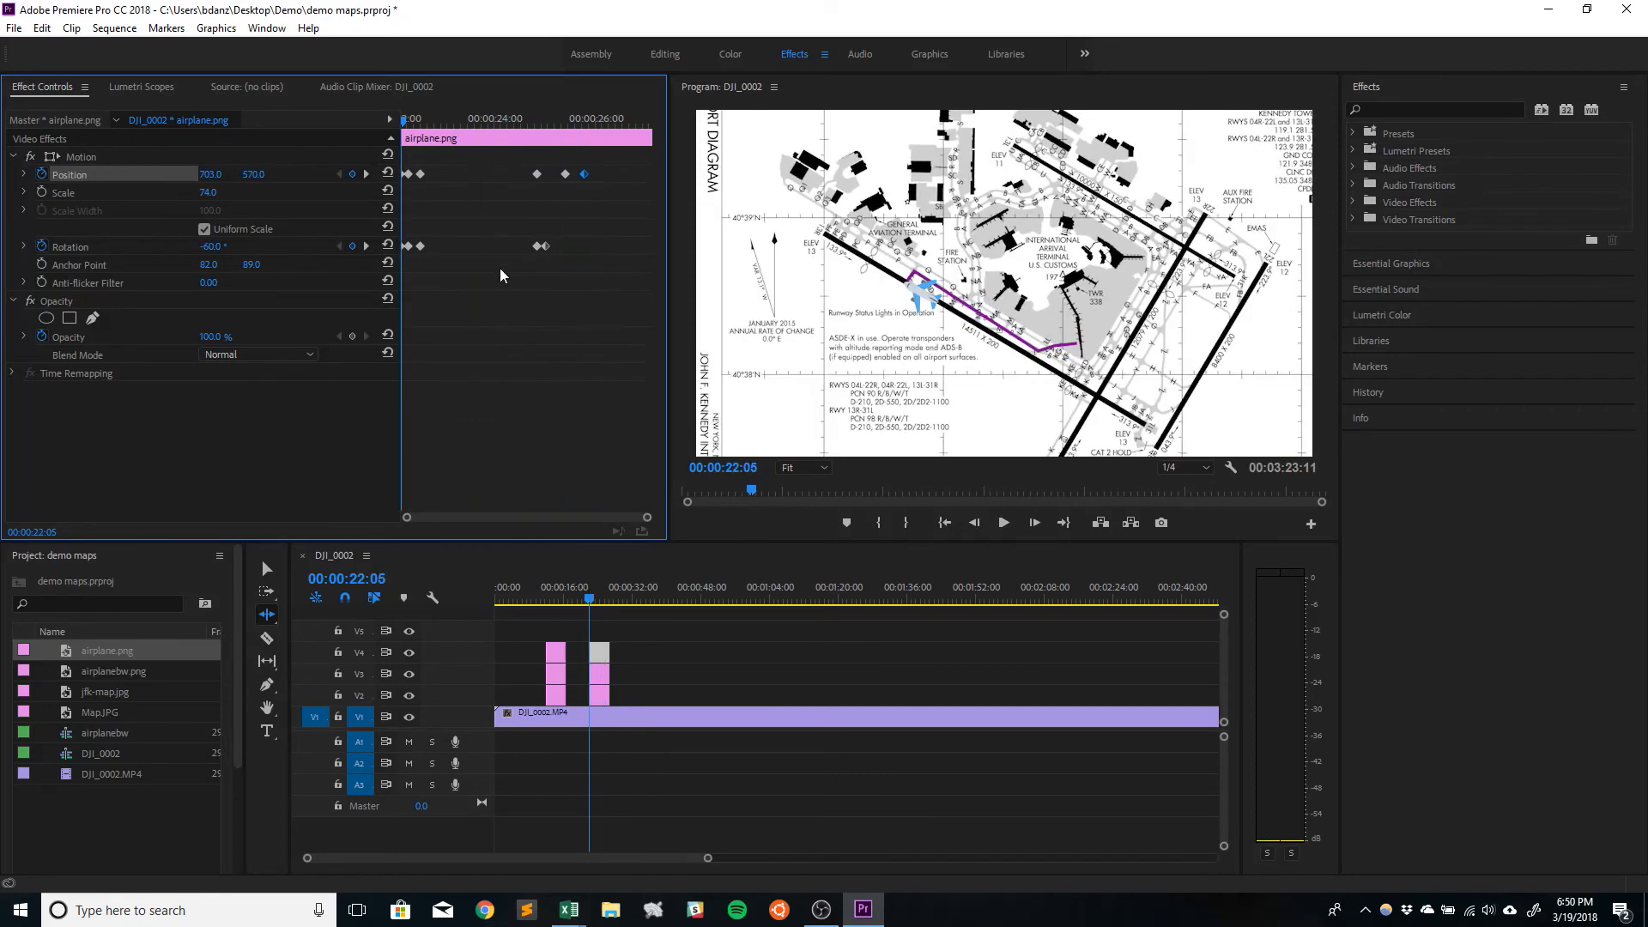
pyautogui.press('space')
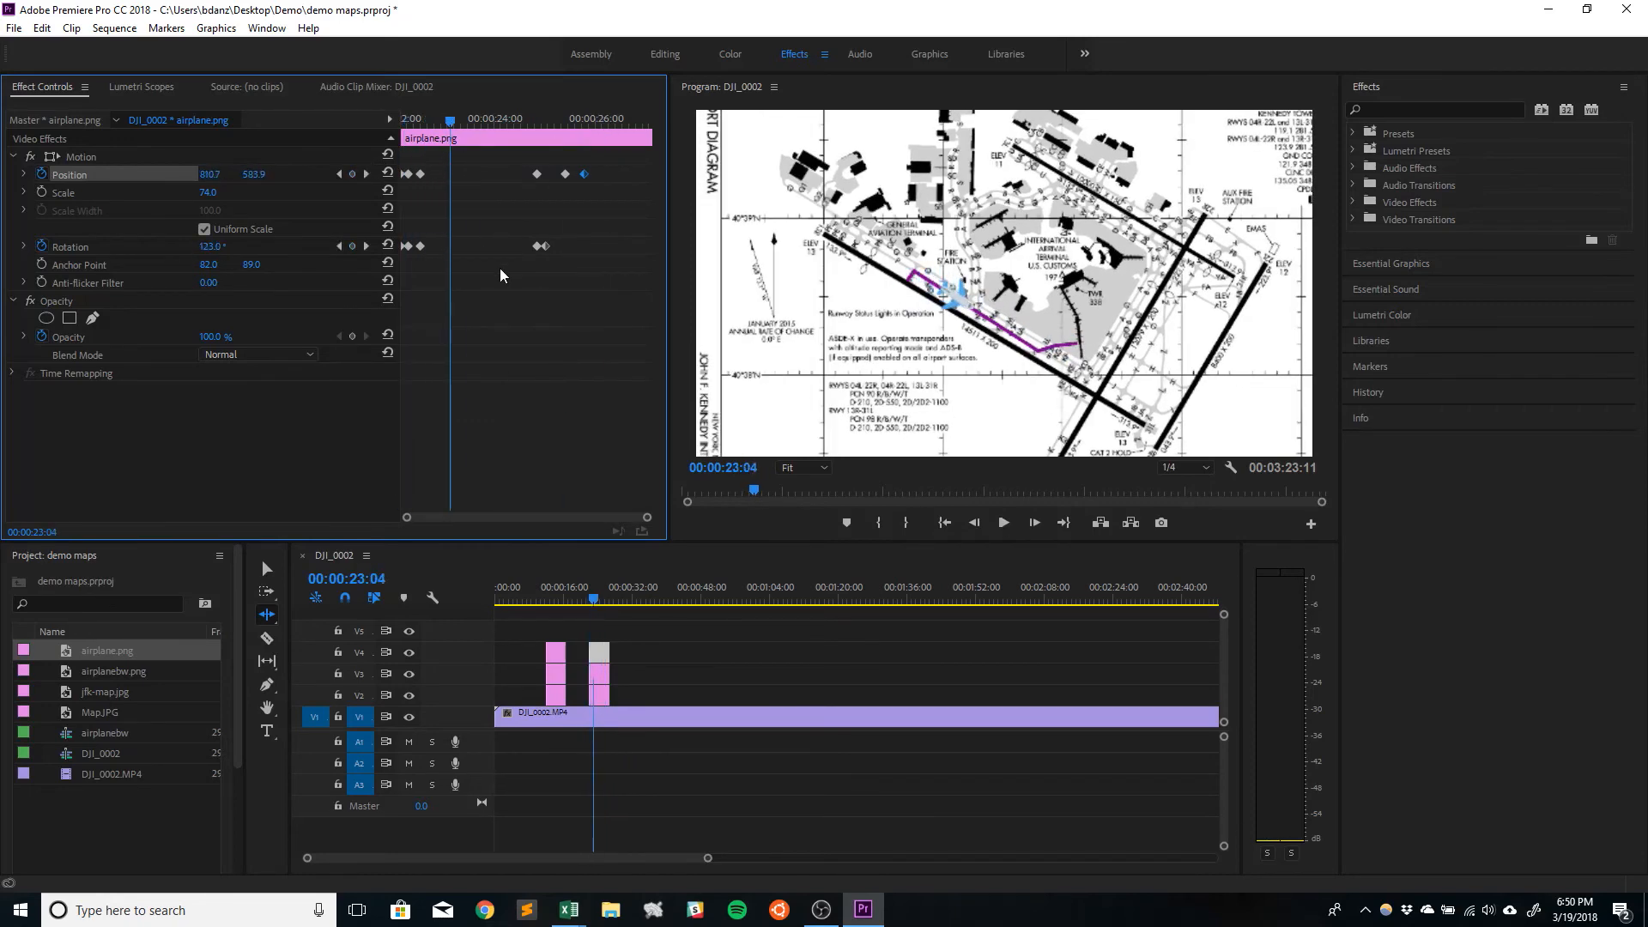
pyautogui.press('space')
pyautogui.moveTo(450, 121); pyautogui.dragTo(401, 120)
pyautogui.press('space')
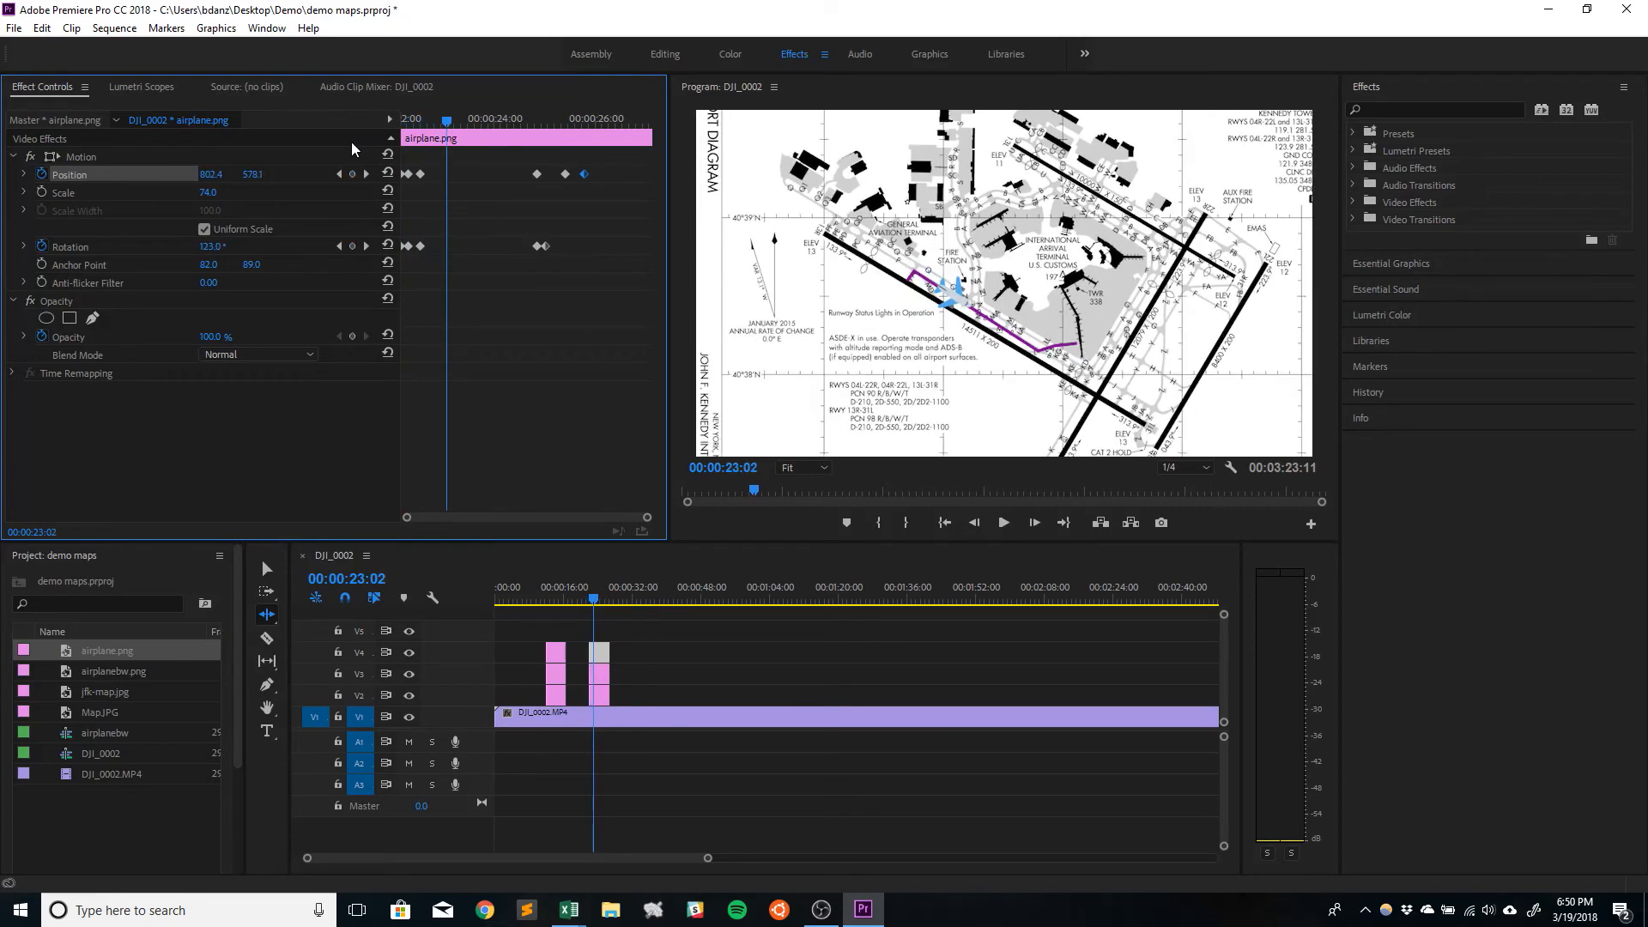
# Step: Shift the position and rotation keyframes that end the opening turn later in time, aligned with each other, and play back the turn
pyautogui.moveTo(447, 122); pyautogui.dragTo(436, 174)
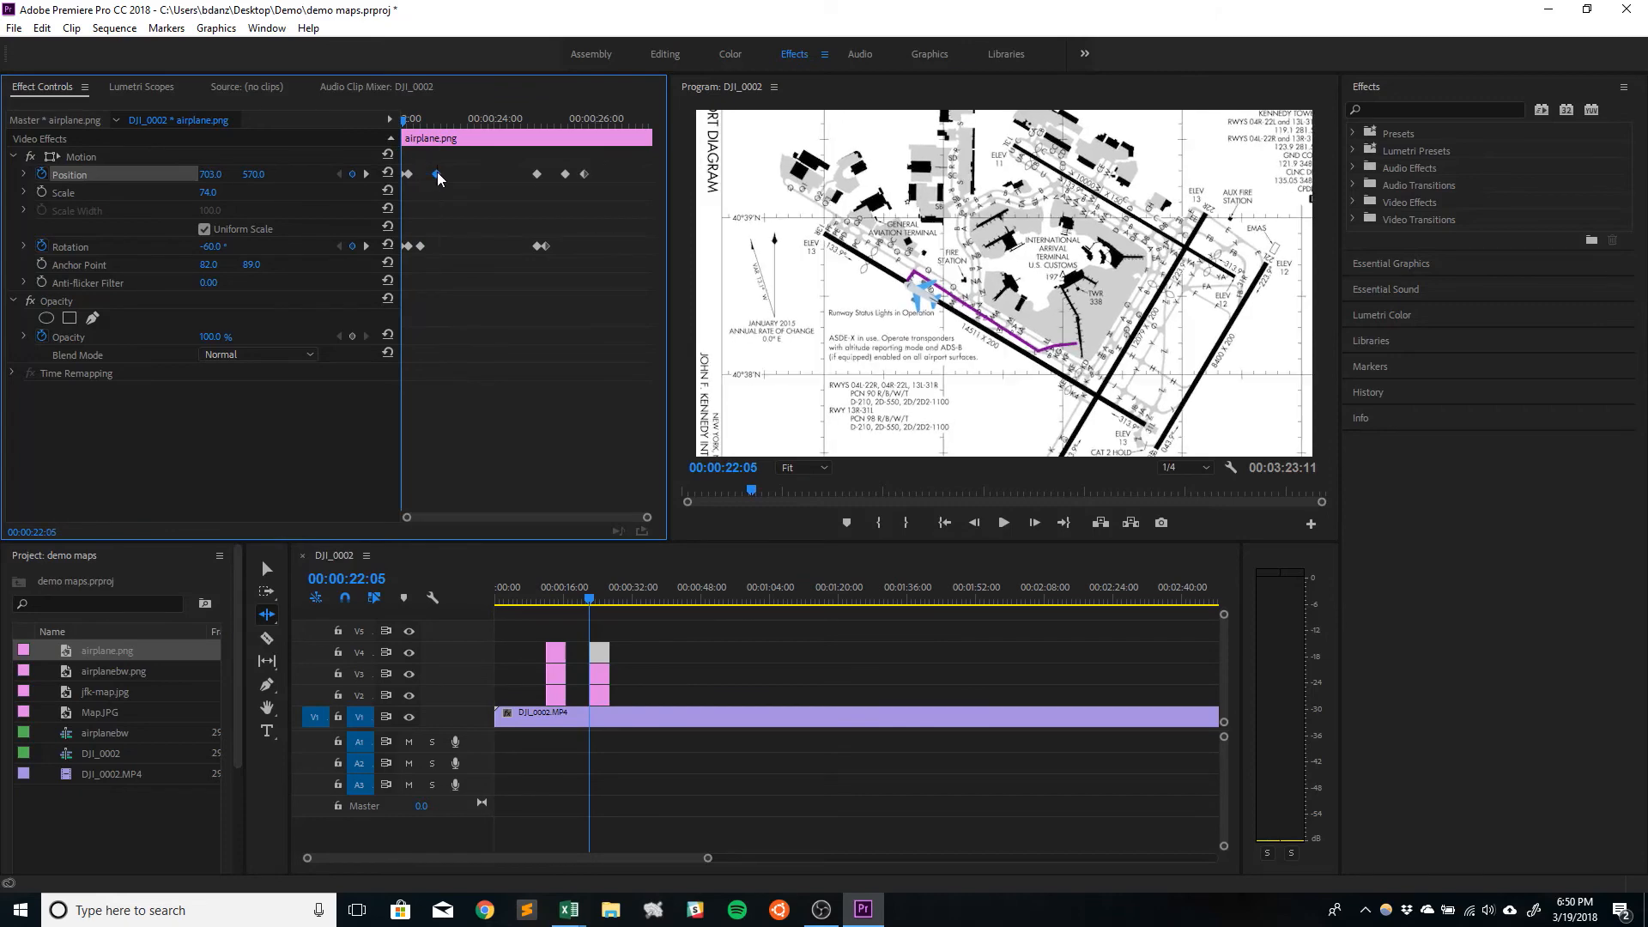
pyautogui.moveTo(422, 245); pyautogui.dragTo(436, 246)
pyautogui.press('space')
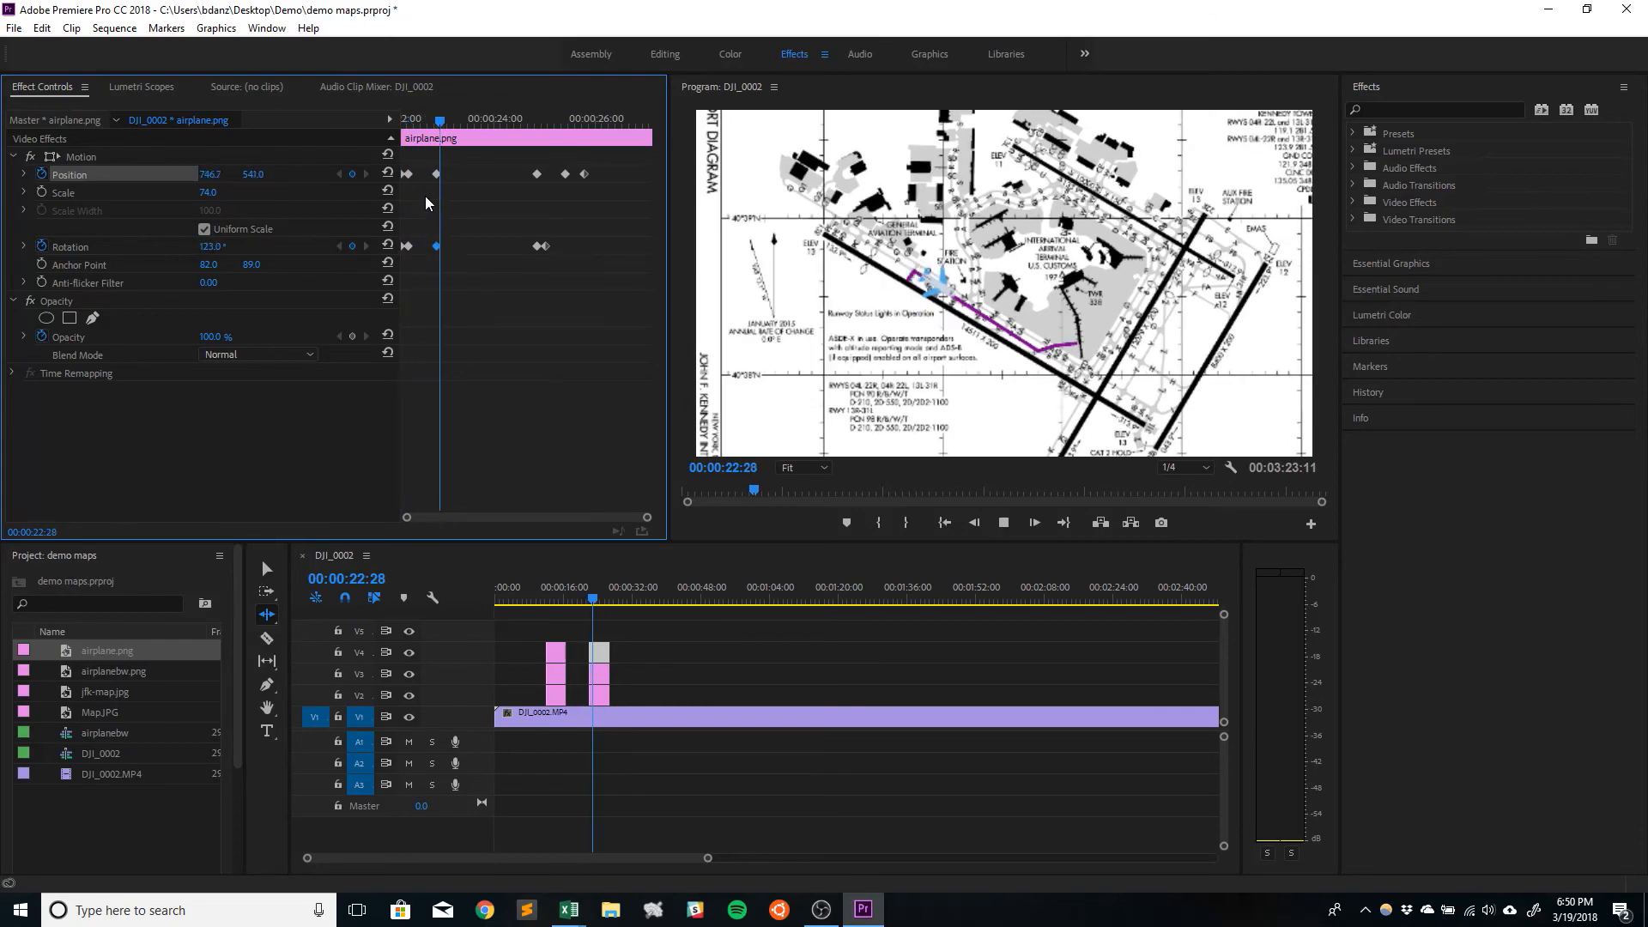
pyautogui.press('space')
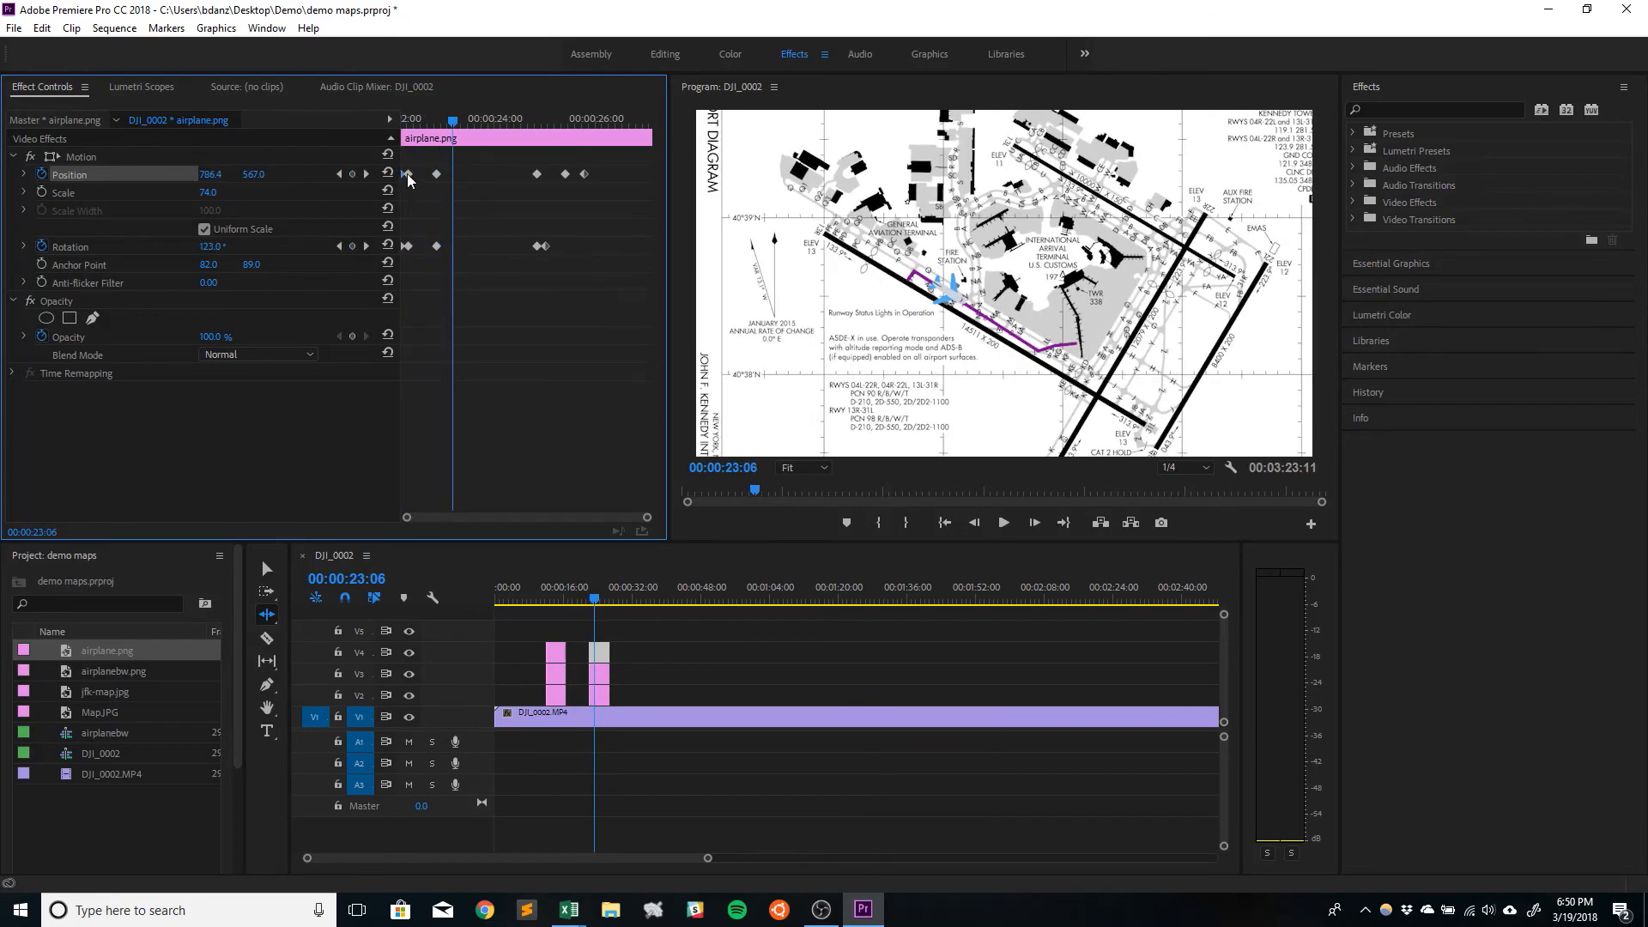
# Step: Shift the opening turn's middle position and rotation keyframes later, about midway between the turn's start and end keyframes
pyautogui.click(408, 174)
pyautogui.moveTo(415, 177); pyautogui.dragTo(408, 179)
pyautogui.moveTo(410, 175); pyautogui.dragTo(419, 176)
pyautogui.moveTo(409, 246); pyautogui.dragTo(418, 246)
# Step: Play back the retimed opening turn repeatedly from the start of the airplane's clip
pyautogui.moveTo(449, 121); pyautogui.dragTo(393, 139)
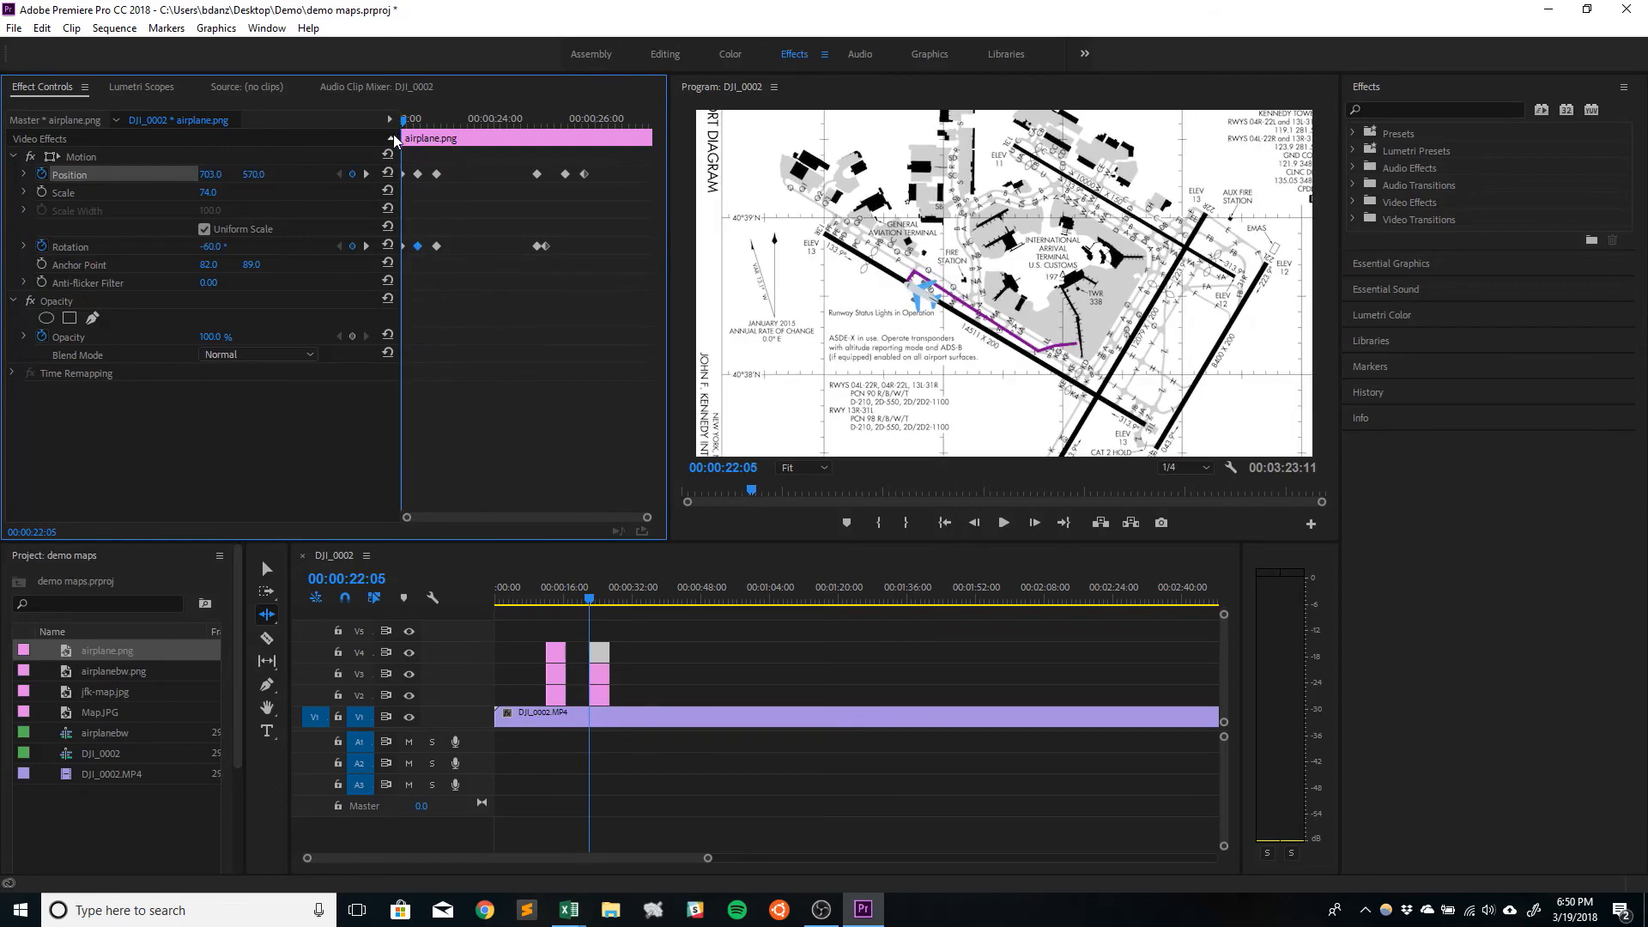
pyautogui.press('space')
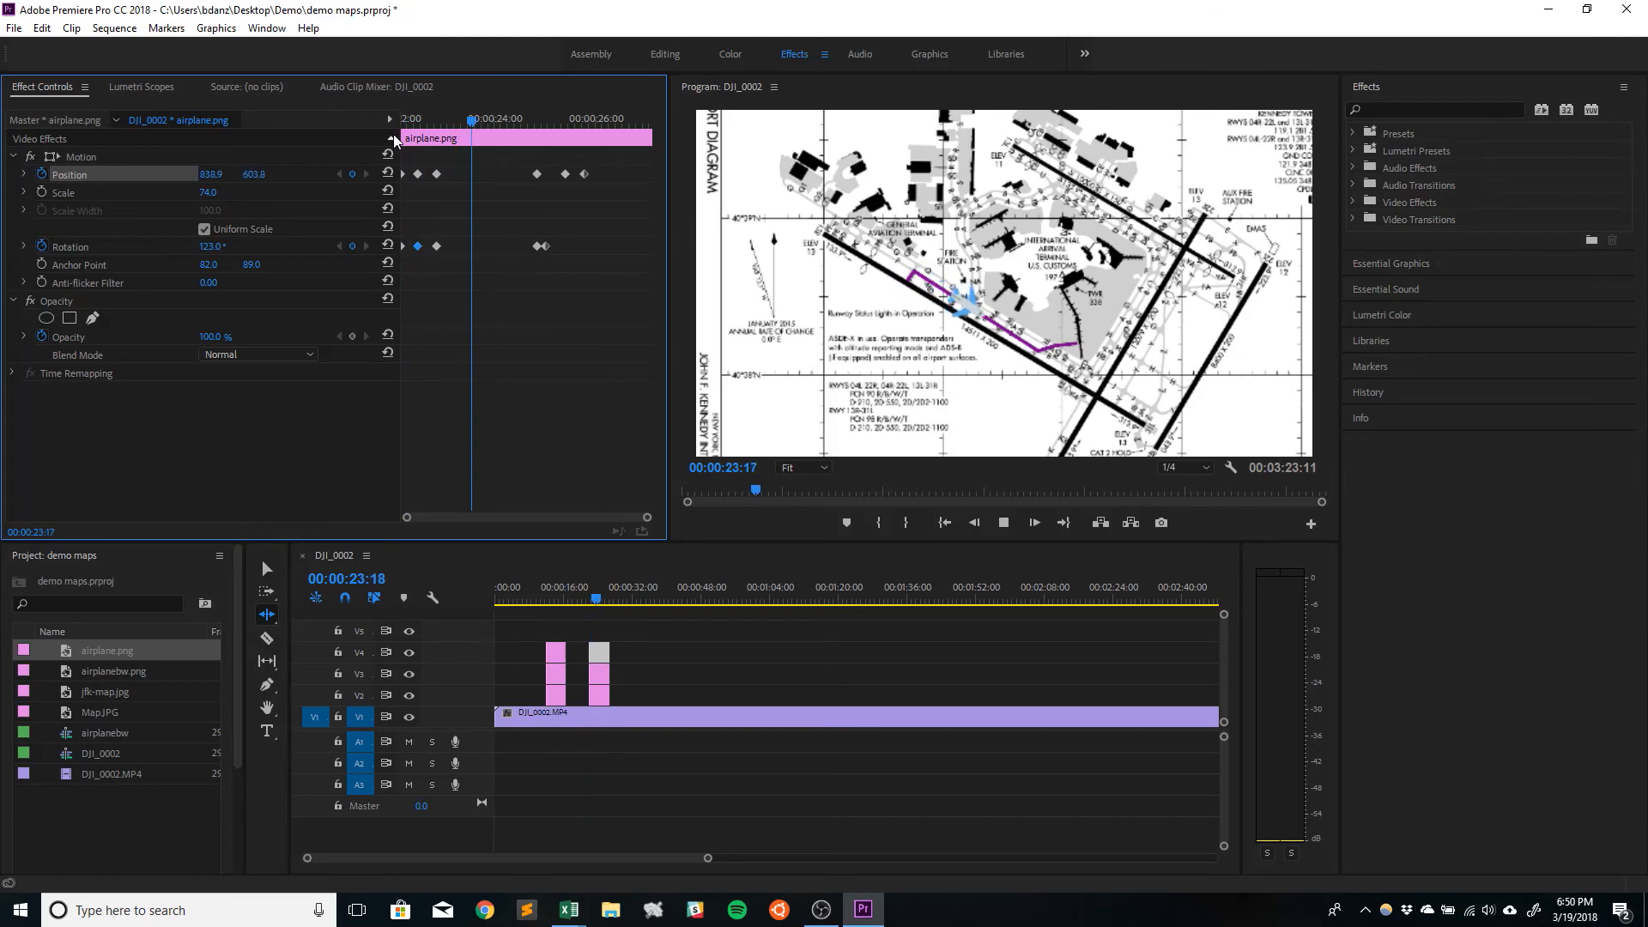
pyautogui.press('space')
pyautogui.moveTo(474, 121); pyautogui.dragTo(352, 156)
pyautogui.press('space')
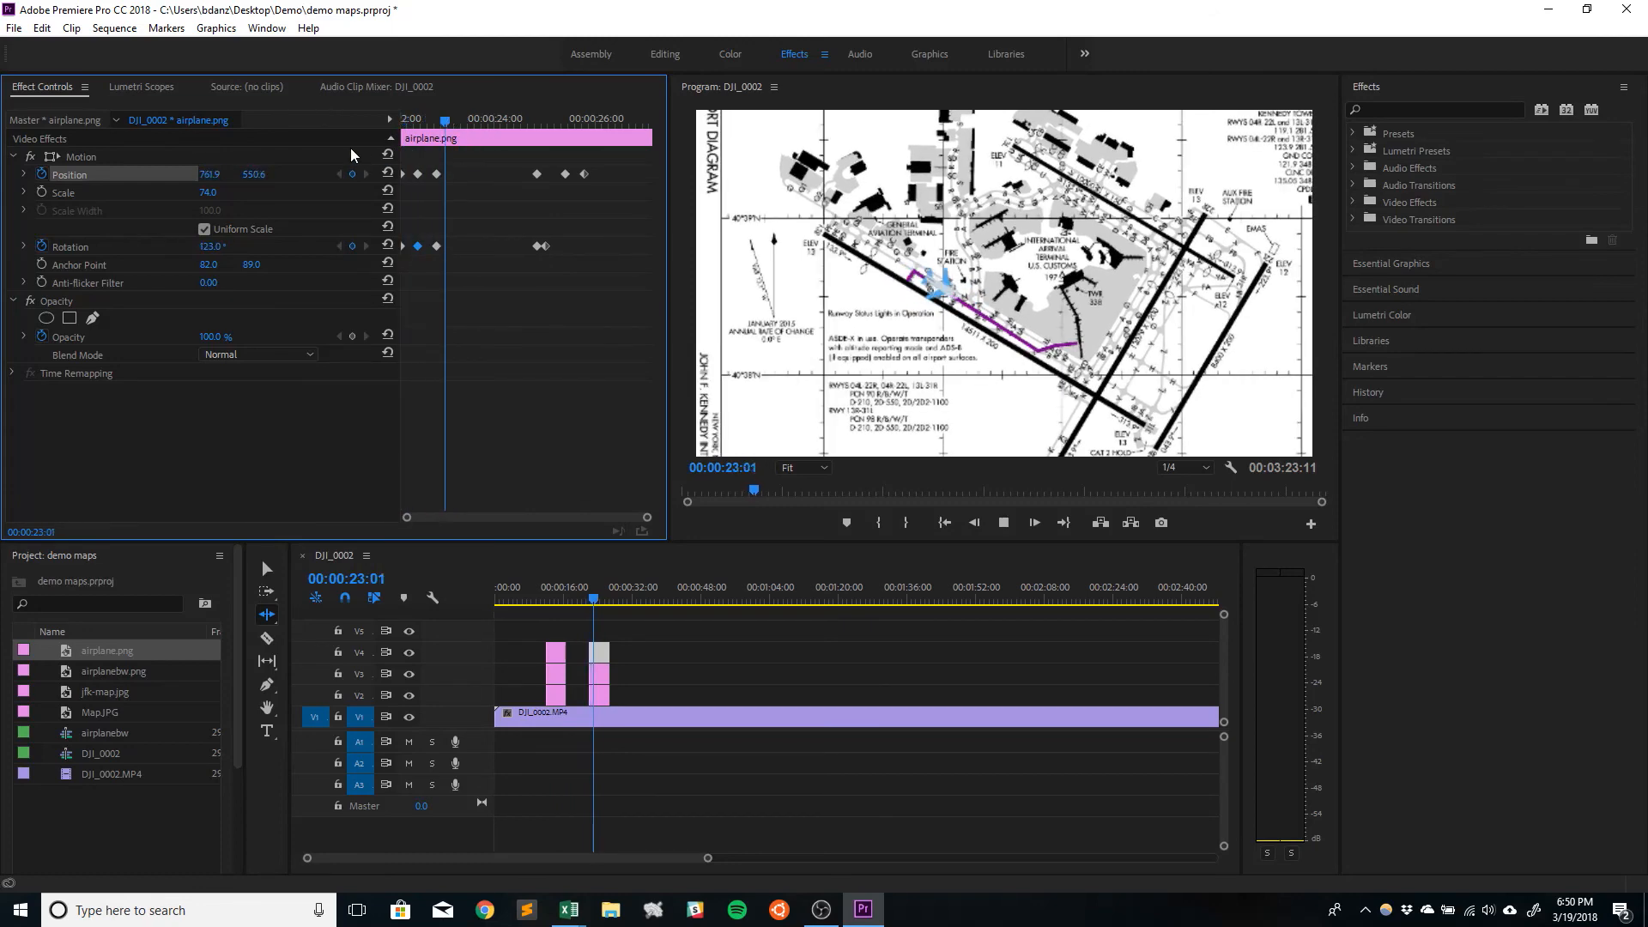